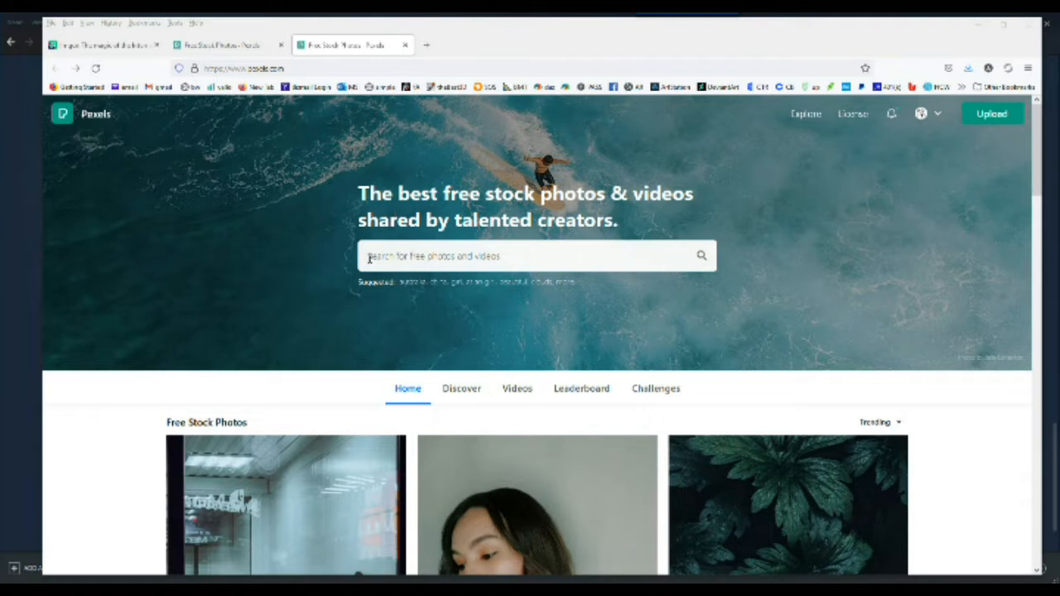
# Search the stock photo site for open window photos using the recent search.
pyautogui.click(400, 257)
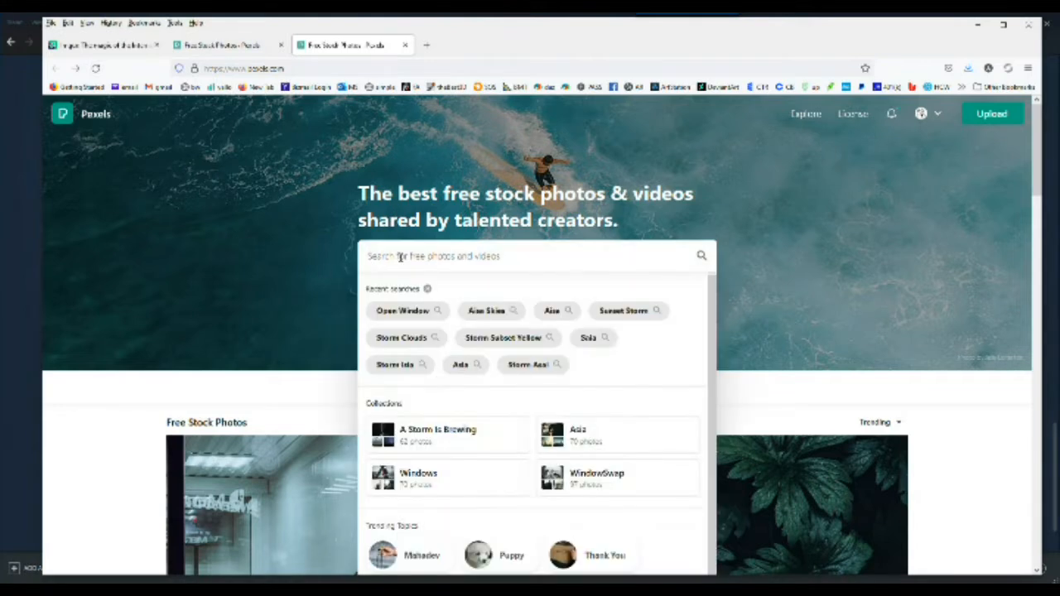
pyautogui.click(403, 311)
# Browse the open window photo results for a suitable window to use in a composite.
pyautogui.scroll(-5, 593, 413)
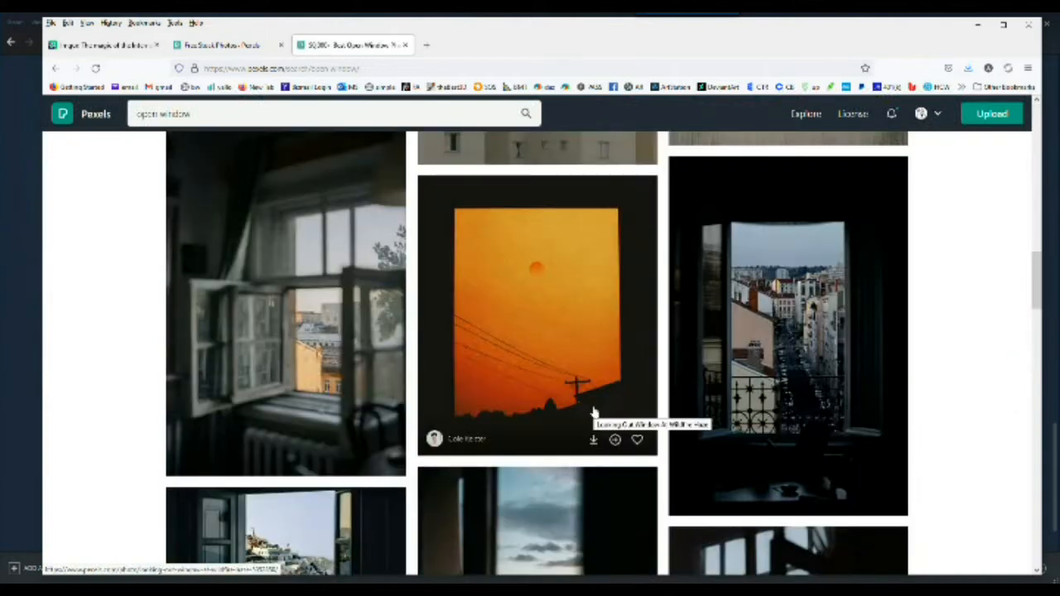
pyautogui.scroll(-5, 593, 412)
pyautogui.scroll(-3, 596, 412)
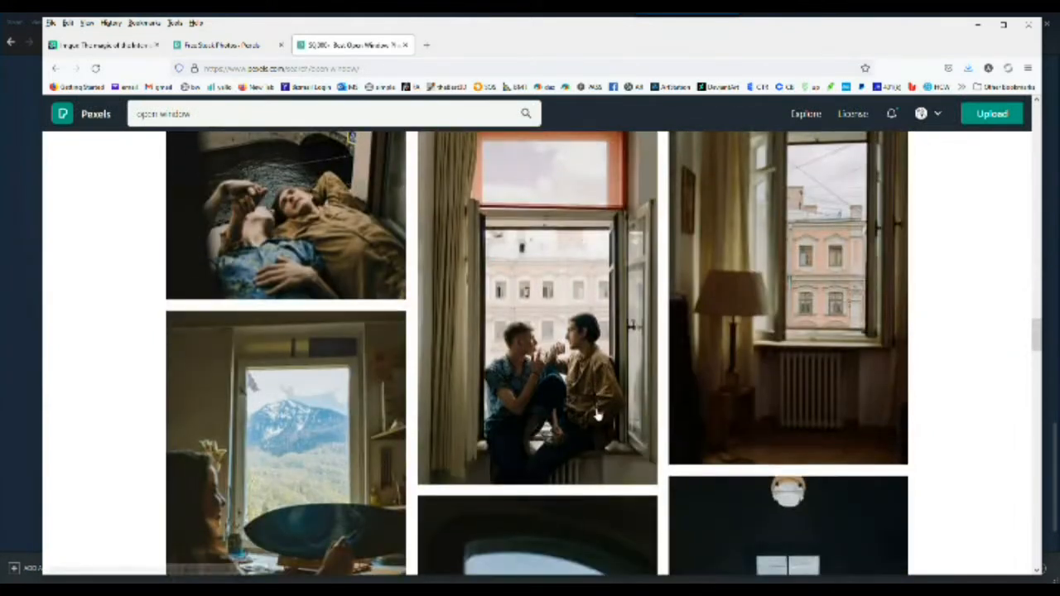
pyautogui.scroll(-10, 727, 395)
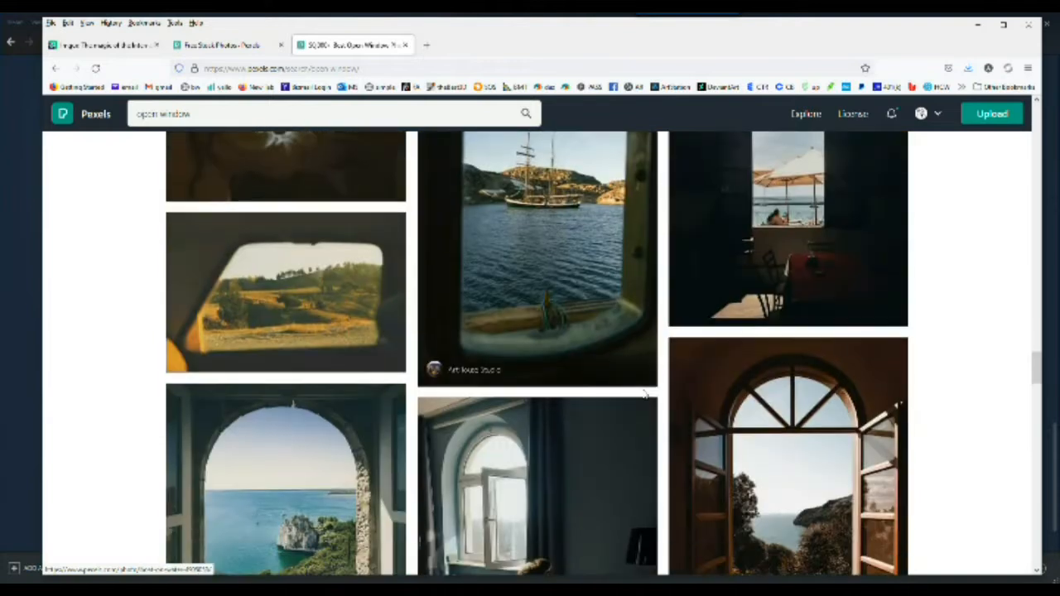
pyautogui.scroll(-5, 643, 397)
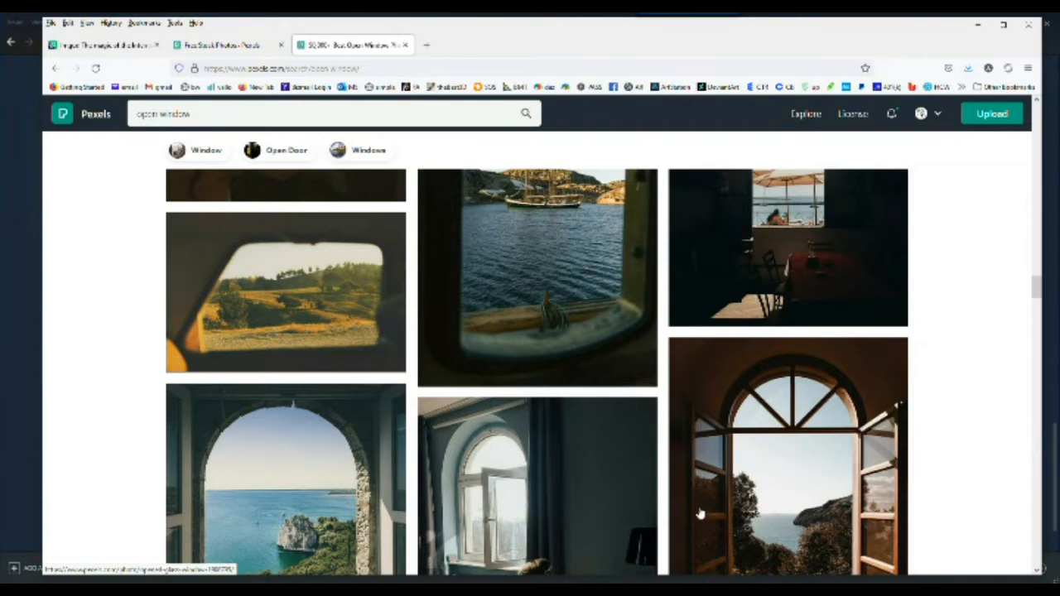
pyautogui.scroll(-3, 686, 506)
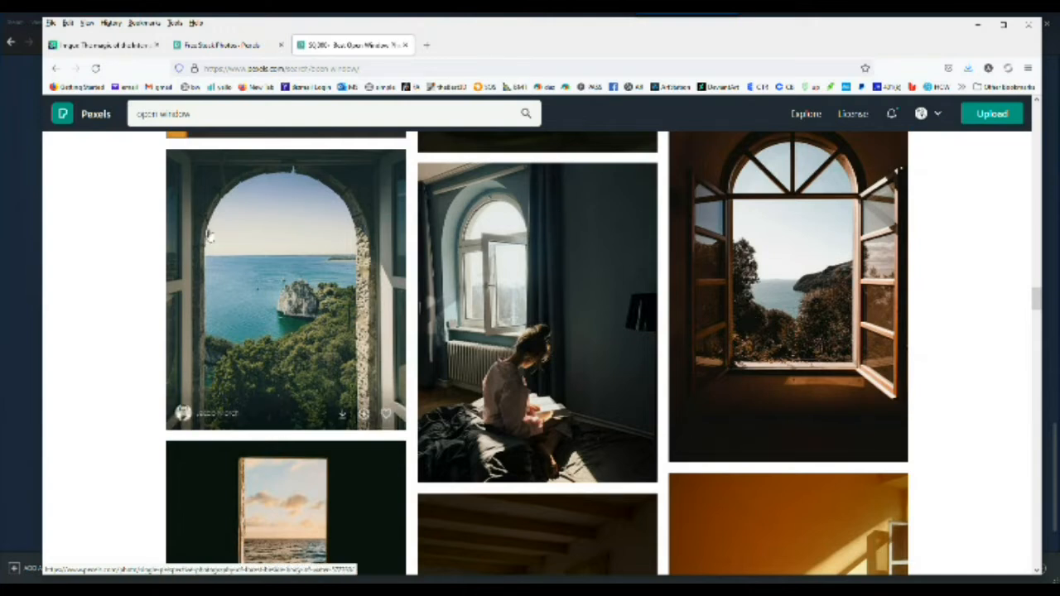
pyautogui.scroll(5, 417, 297)
pyautogui.scroll(10, 417, 296)
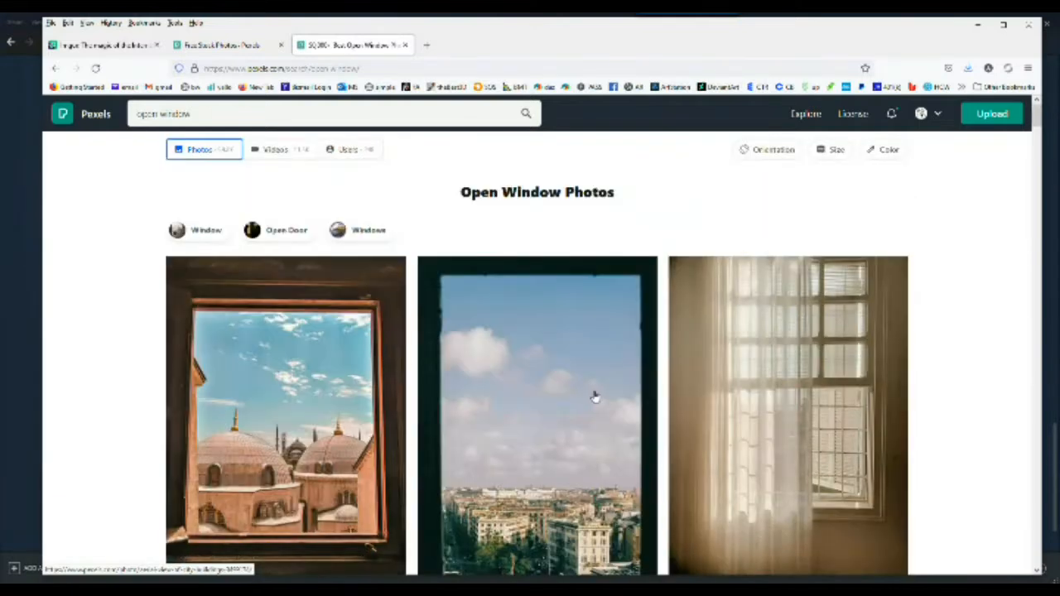
pyautogui.scroll(-3, 594, 398)
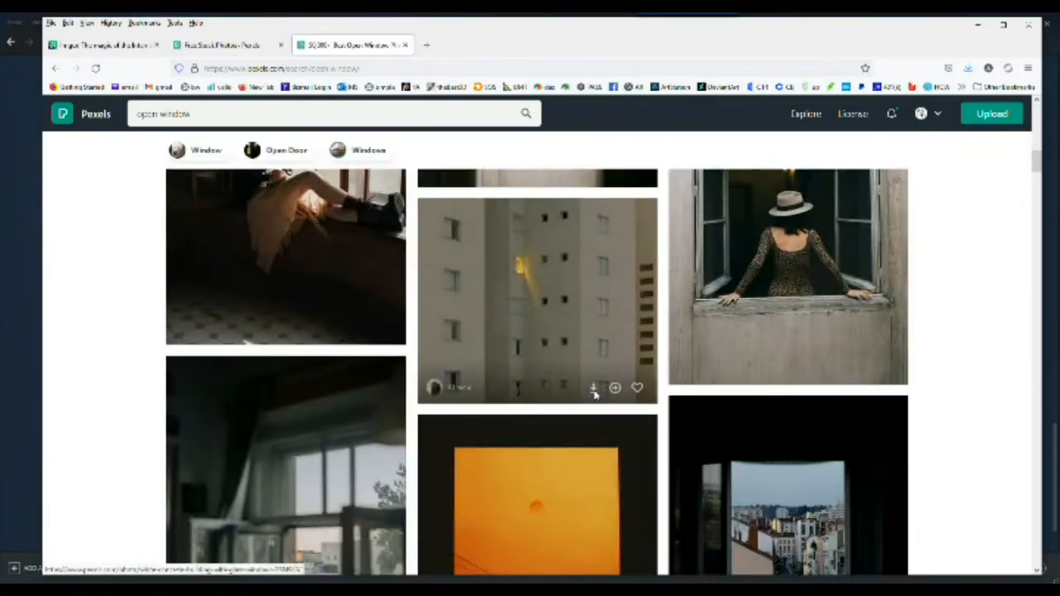
pyautogui.scroll(3, 594, 396)
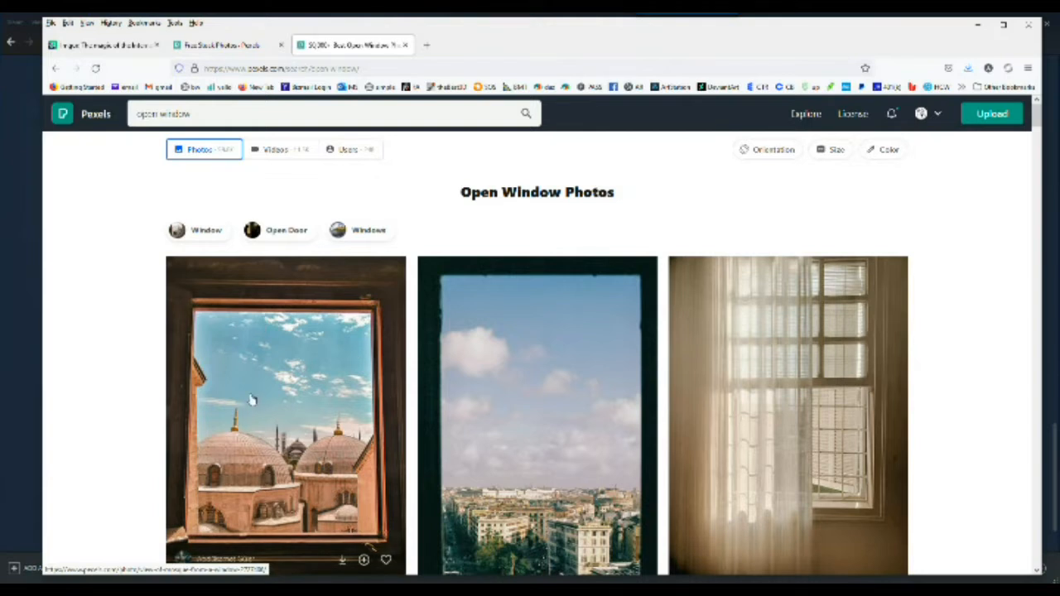
pyautogui.scroll(-7, 251, 405)
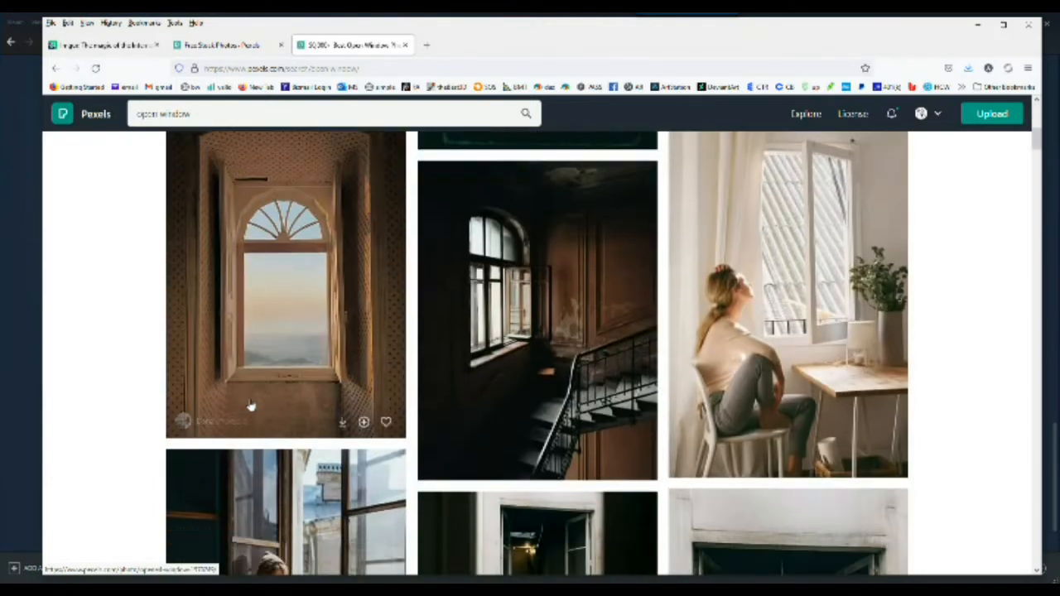
# Download the photo of the opened arched window with the fan-shaped top light and open it in the default IrfanView 64-bit viewer.
pyautogui.click(279, 212)
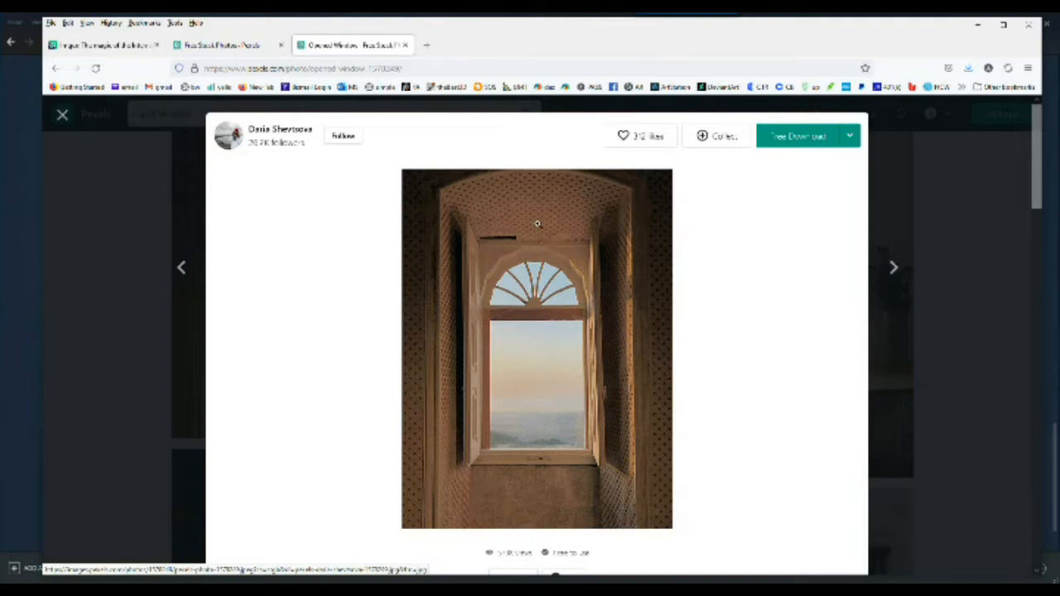
pyautogui.click(816, 138)
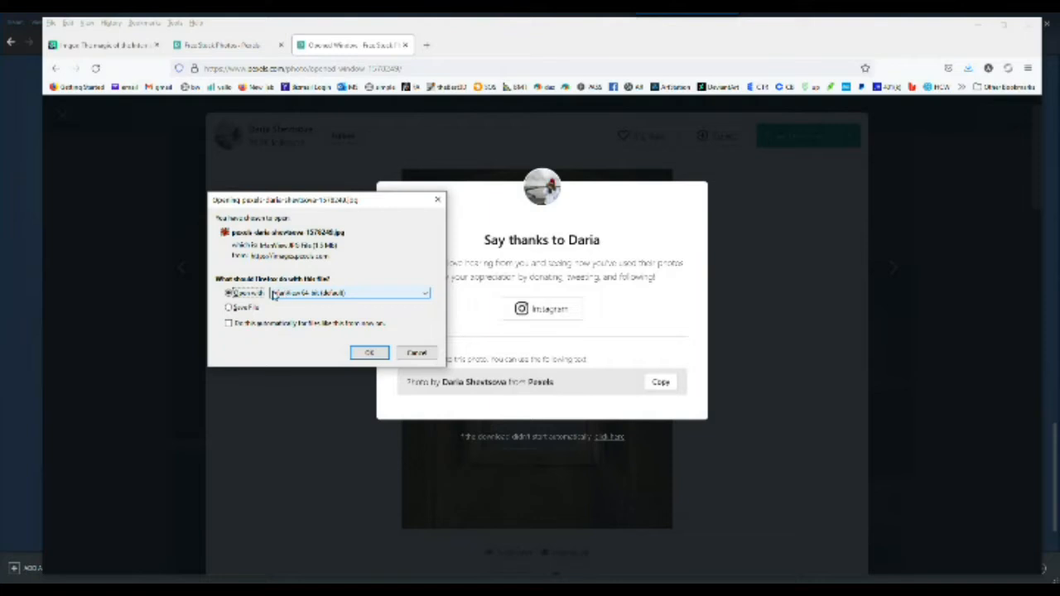
pyautogui.click(369, 354)
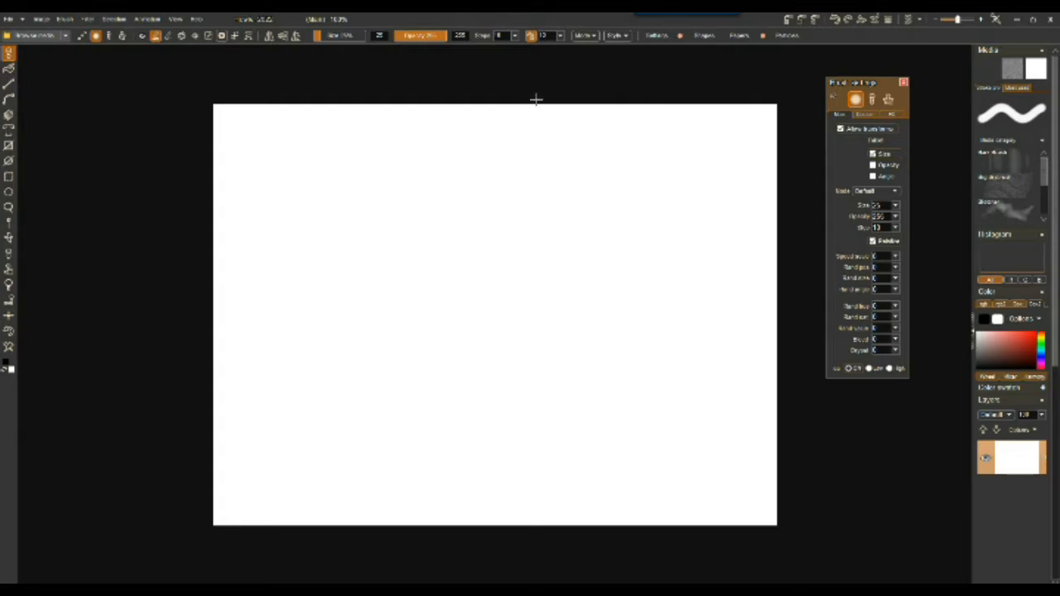
# Switch to Howler, close the floating brush settings, and put the copied window photo into the stored images.
pyautogui.click(903, 83)
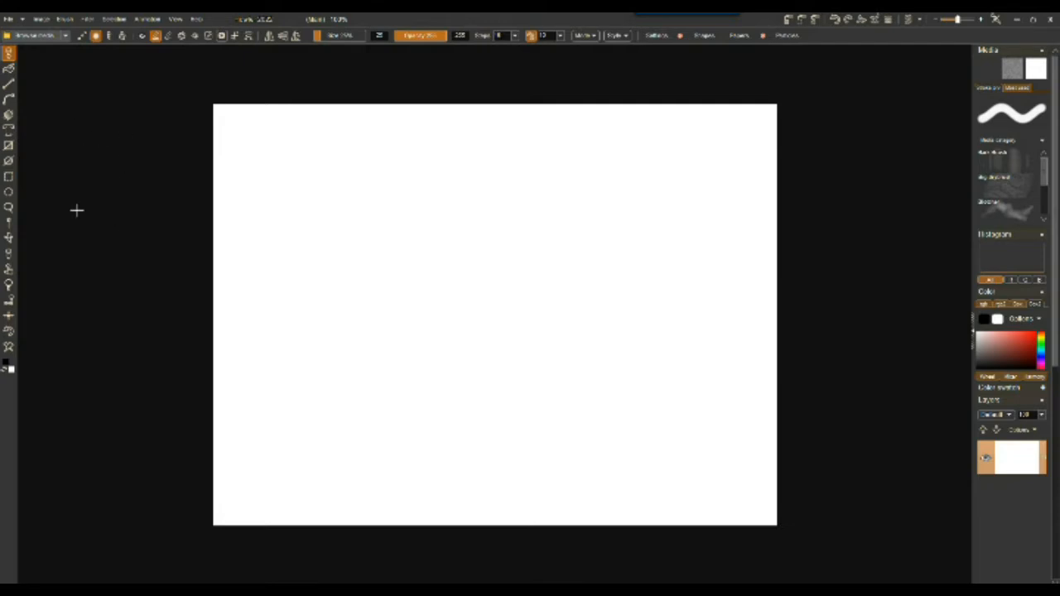
pyautogui.hotkey('ctrl', 'v')
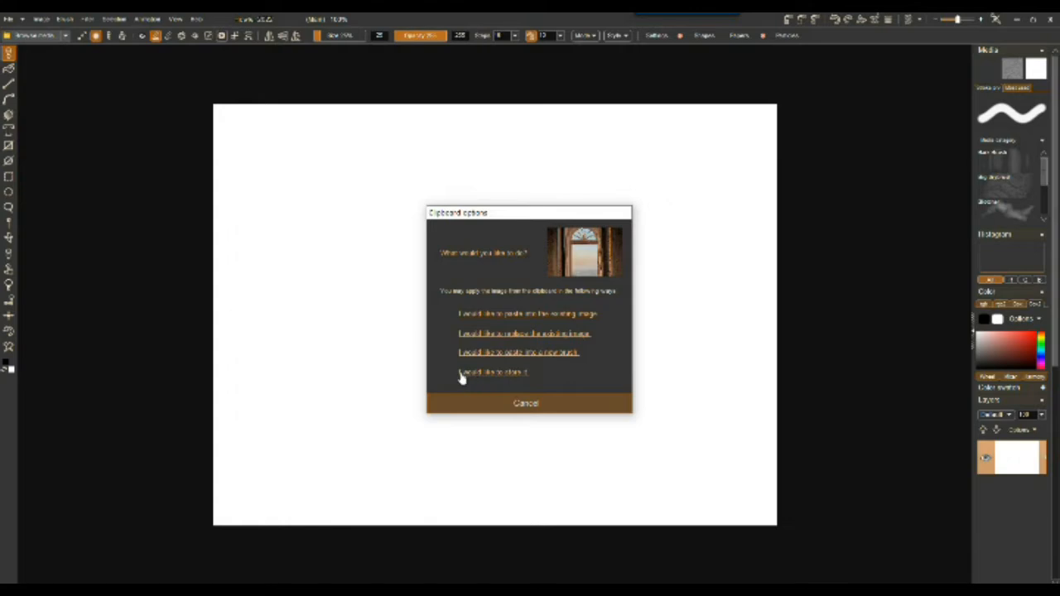
pyautogui.click(512, 373)
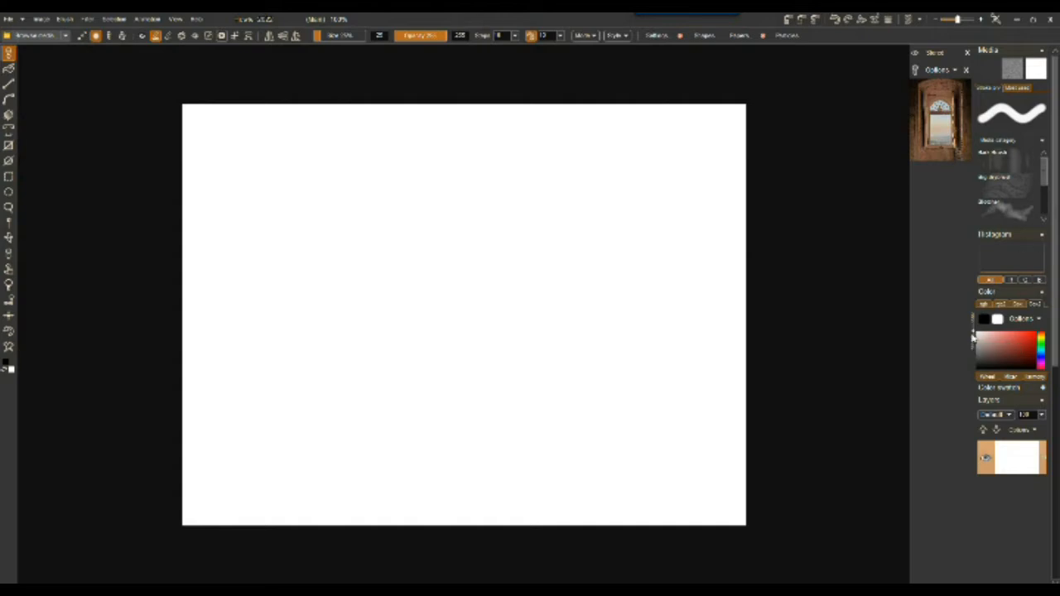
# Hide the side panels and replace the blank canvas with the window photo from the clipboard.
pyautogui.click(973, 333)
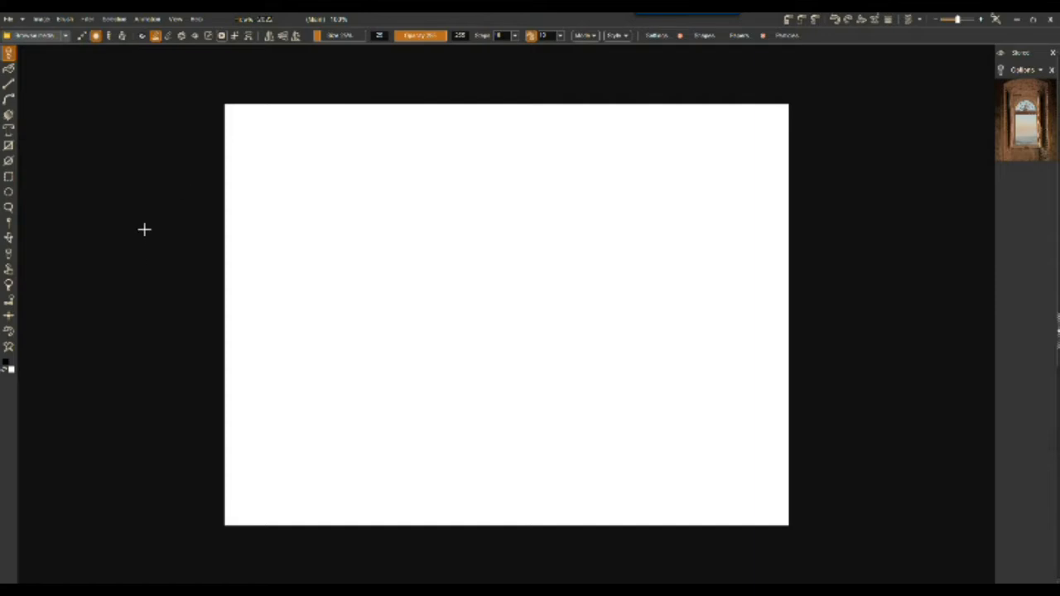
pyautogui.hotkey('ctrl', 'v')
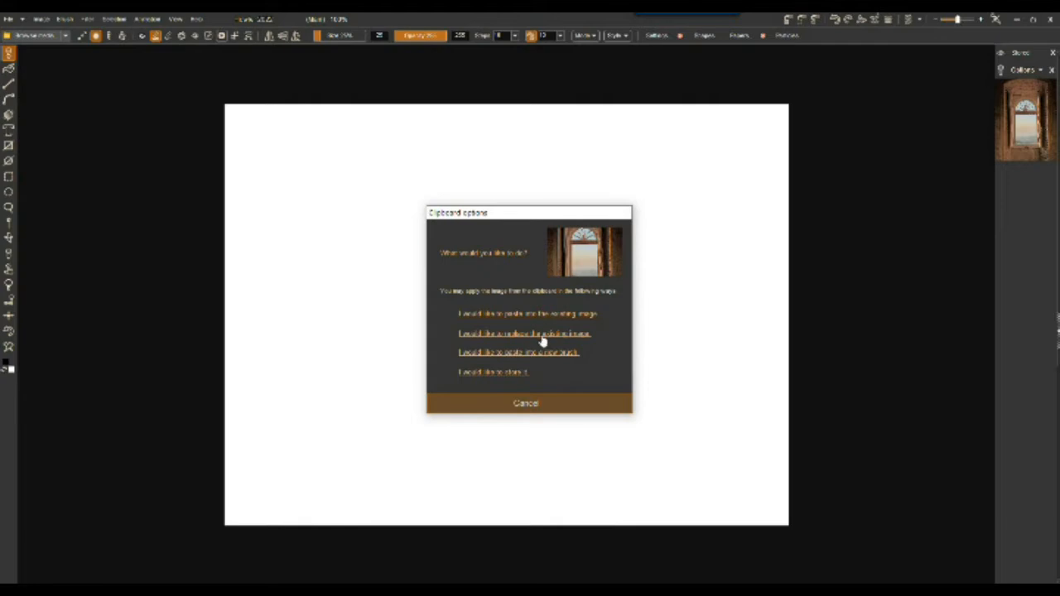
pyautogui.click(569, 336)
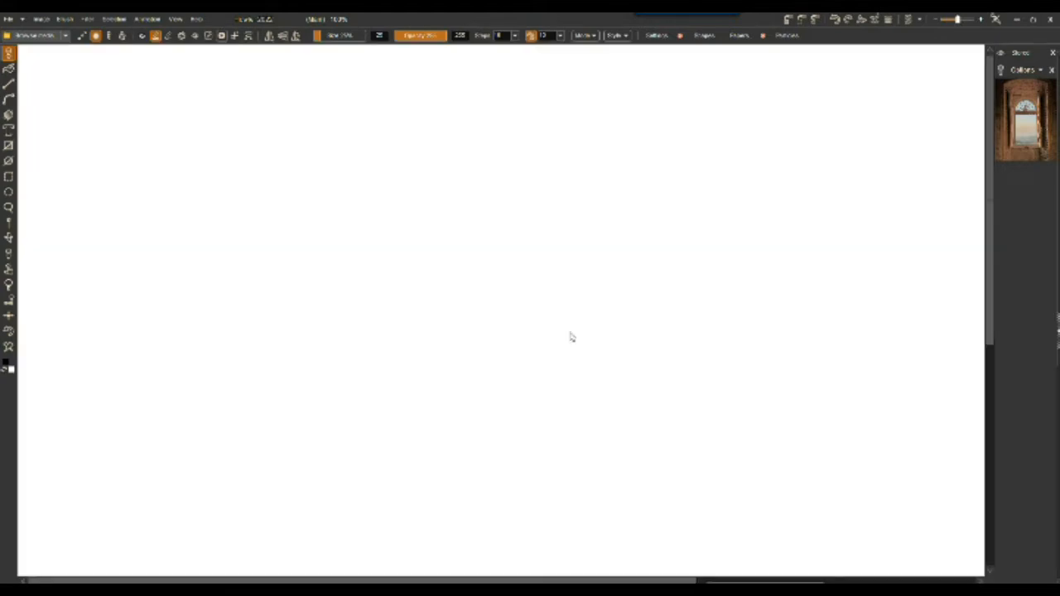
# Draw a rectangular alpha selection around the window's large lower opening, from below the crossbar down to the sill.
pyautogui.scroll(-3, 372, 266)
pyautogui.scroll(3, 373, 270)
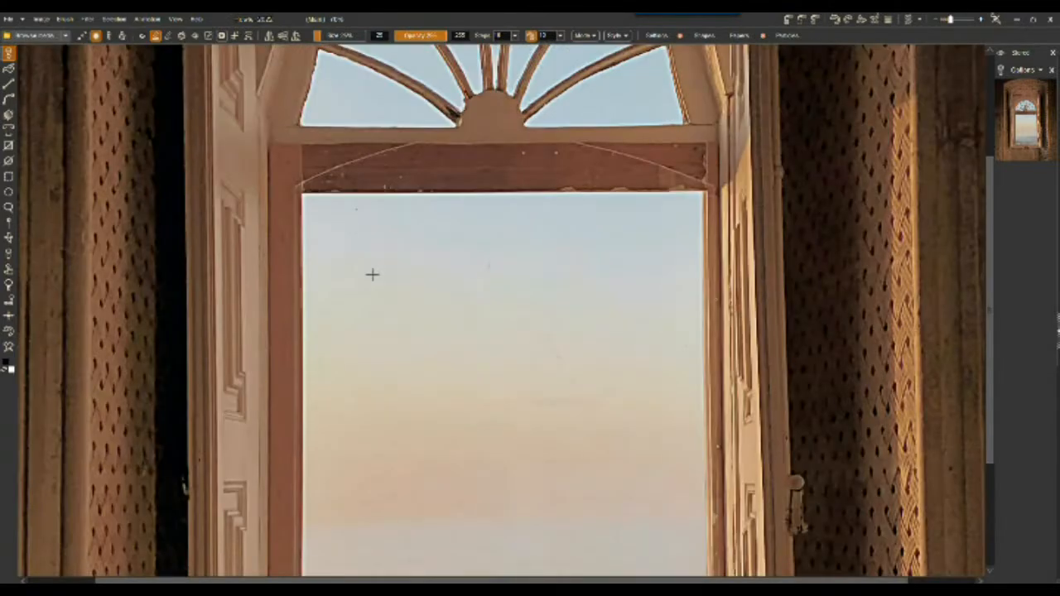
pyautogui.scroll(-3, 372, 274)
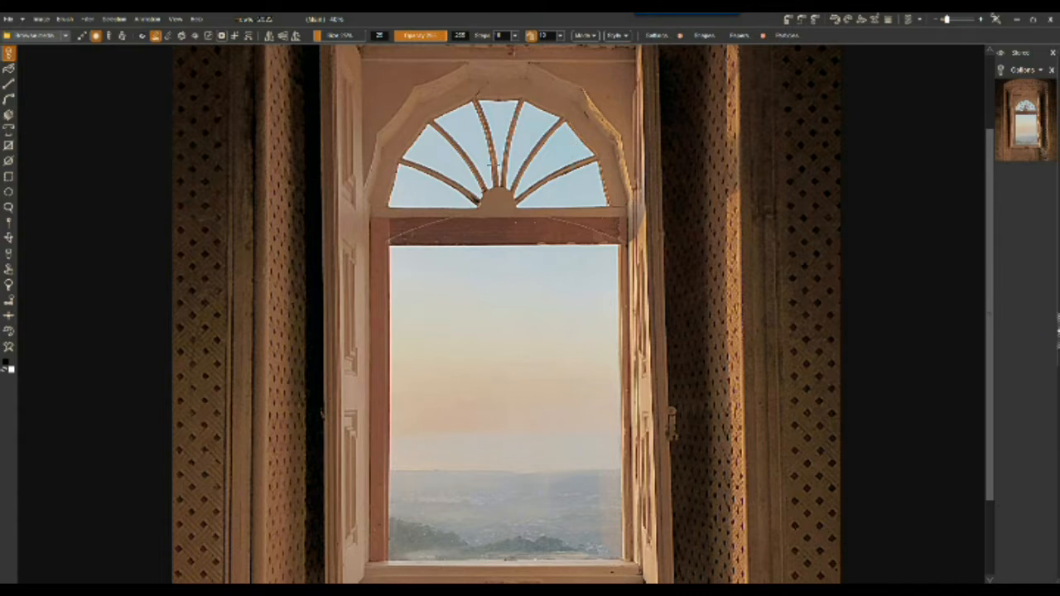
pyautogui.scroll(-2, 496, 342)
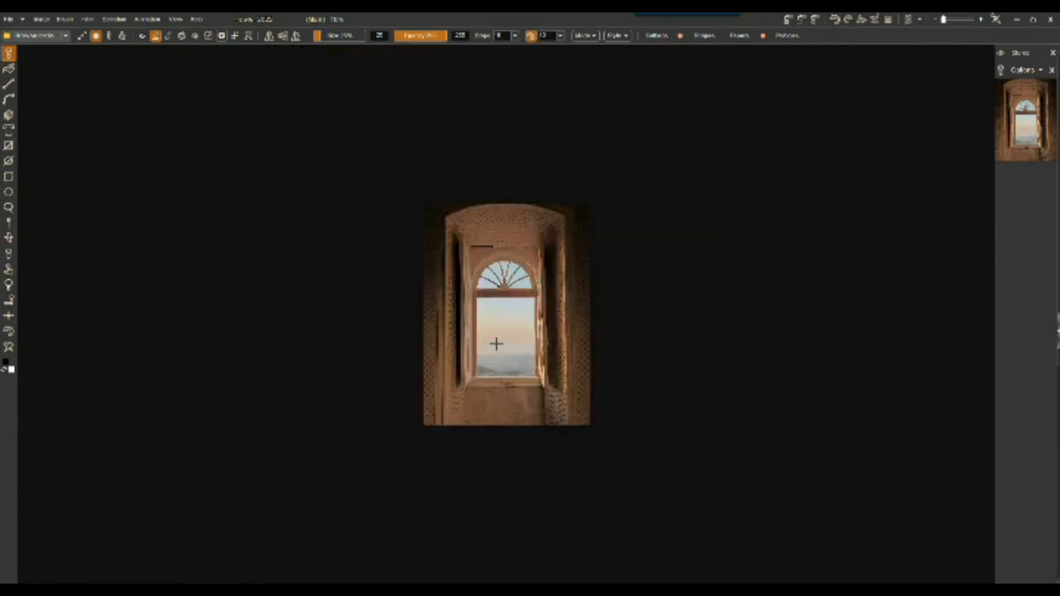
pyautogui.scroll(1, 496, 343)
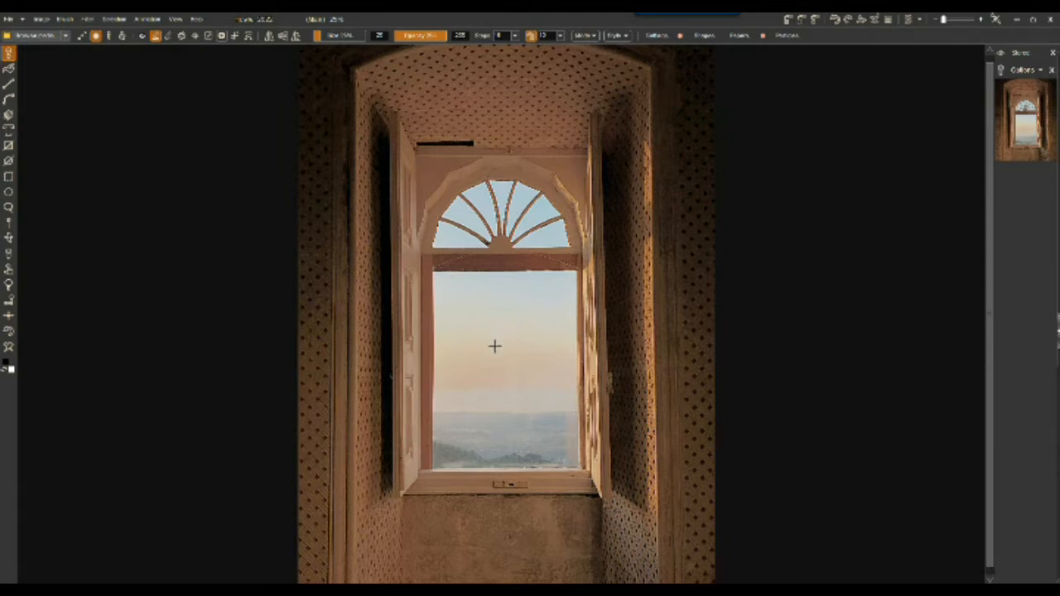
pyautogui.scroll(3, 477, 374)
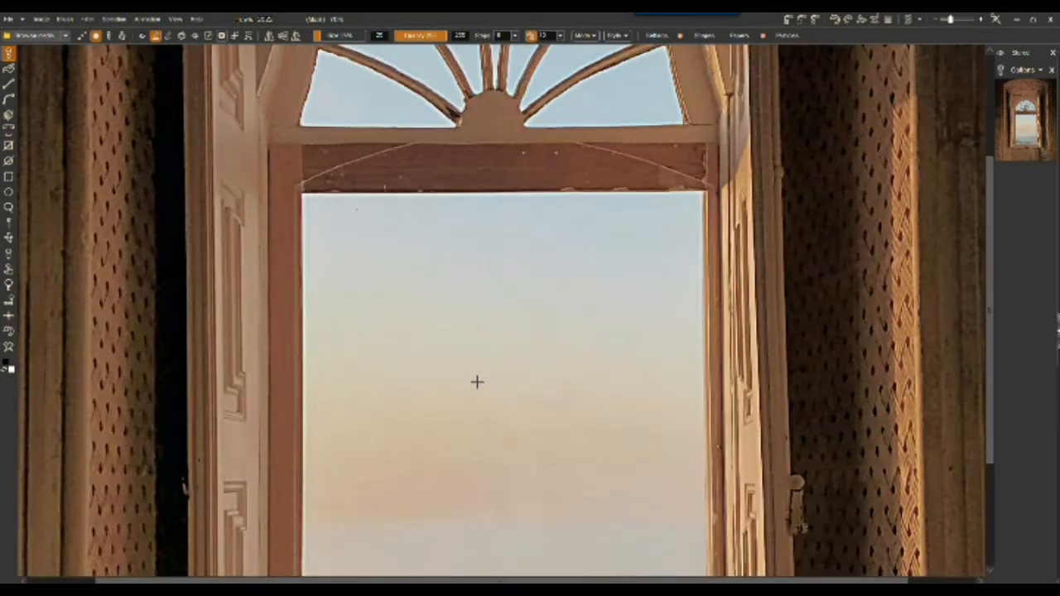
pyautogui.scroll(-2, 438, 411)
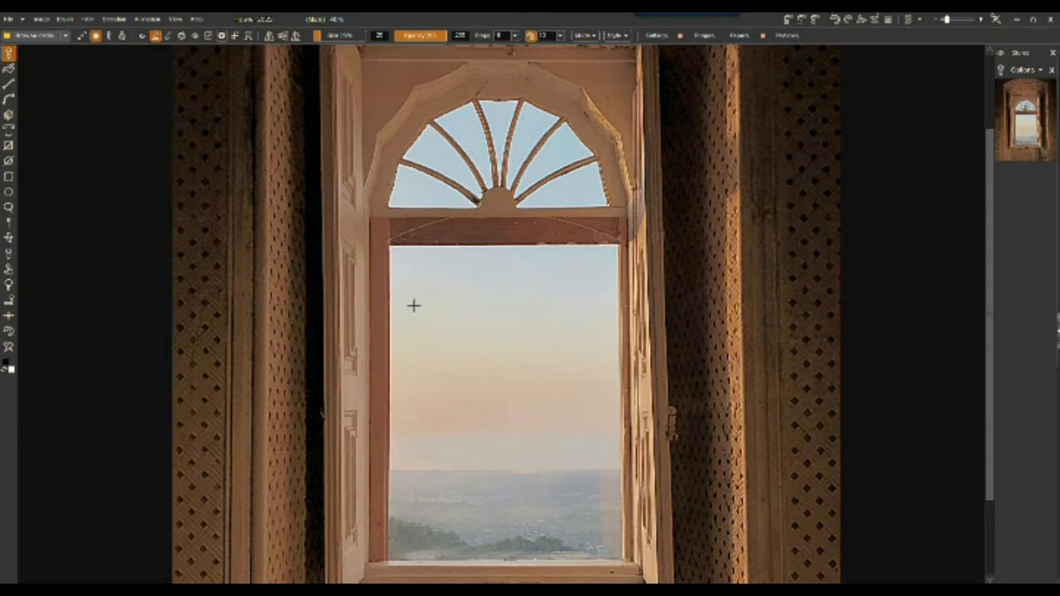
pyautogui.click(13, 177)
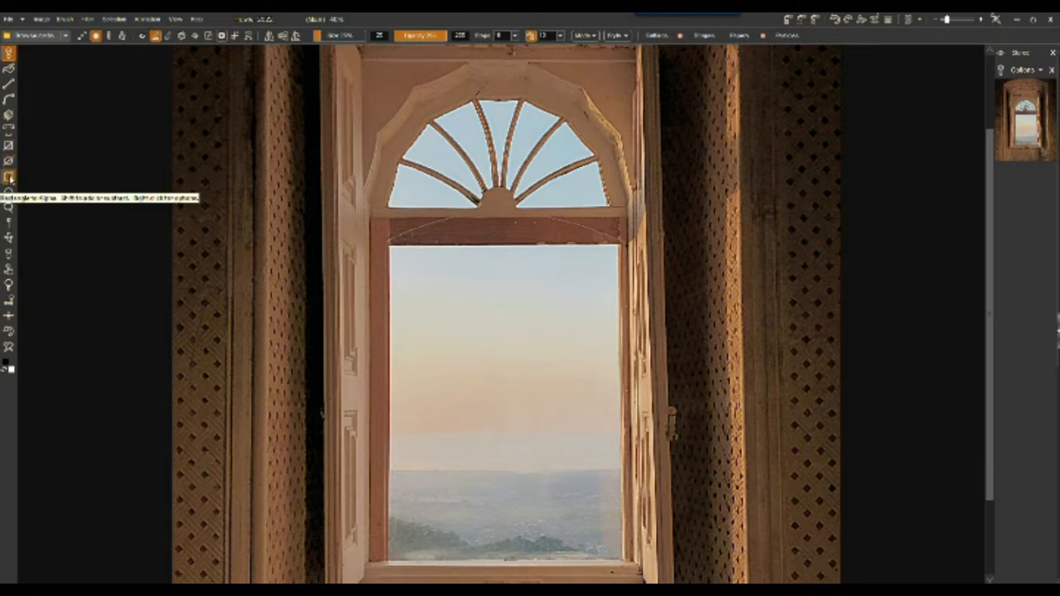
pyautogui.click(10, 177)
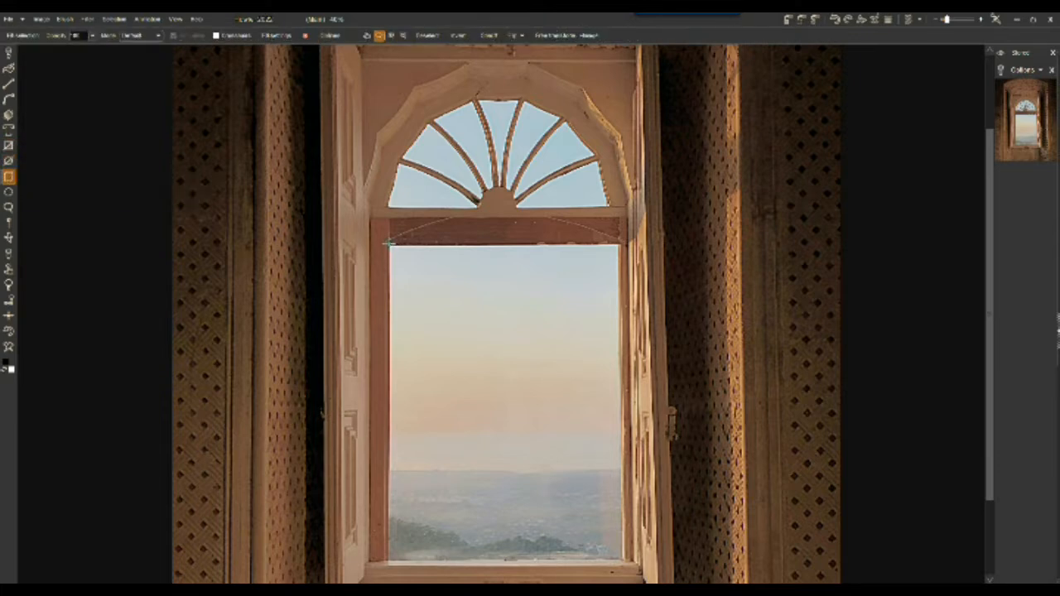
pyautogui.moveTo(388, 244); pyautogui.dragTo(622, 559)
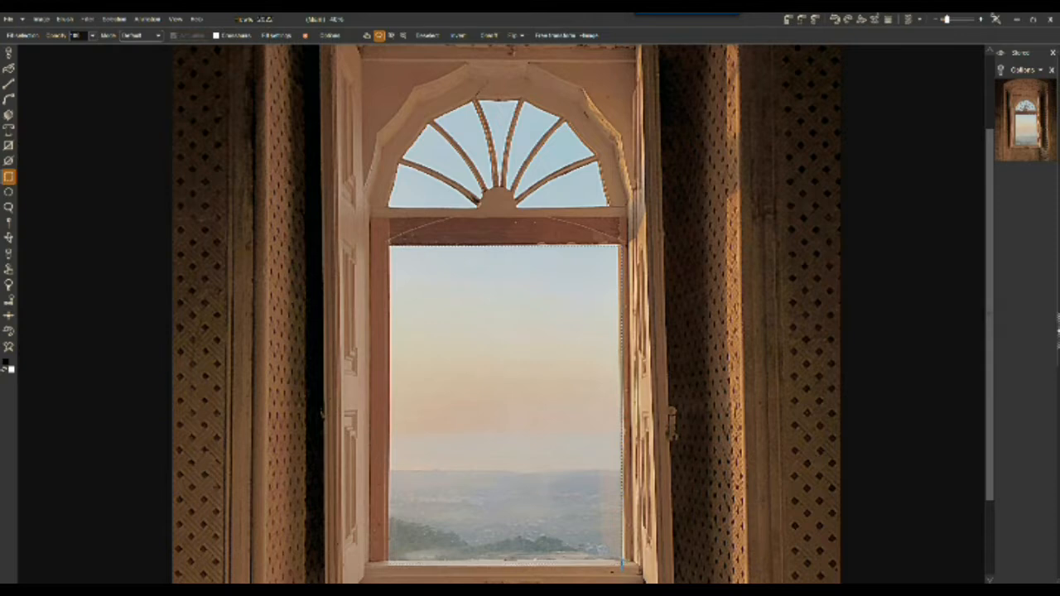
pyautogui.moveTo(623, 565); pyautogui.dragTo(623, 561)
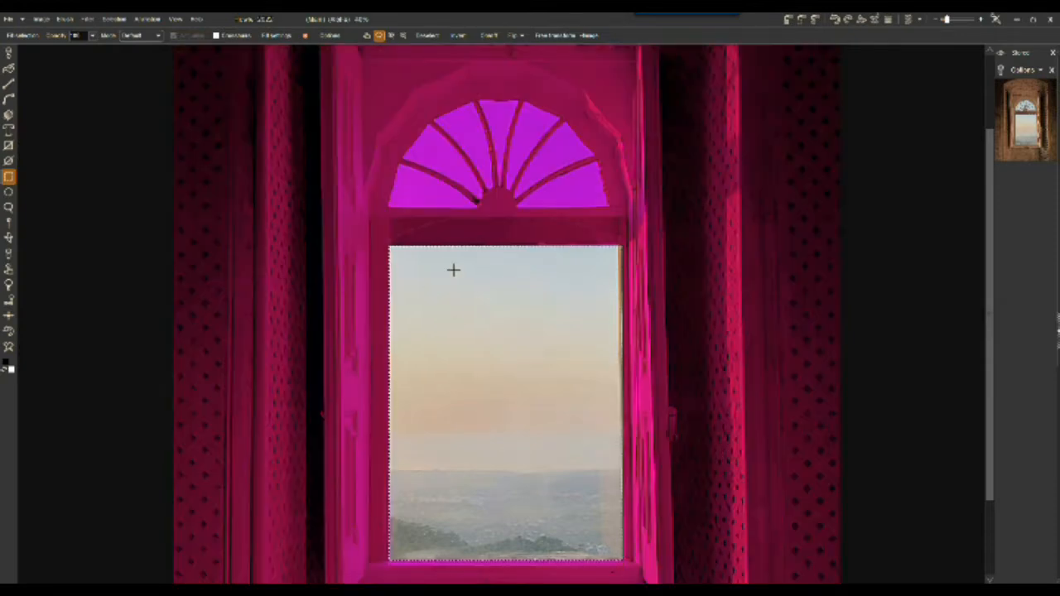
# Subtract the strip of wooden frame along the upper part of the large opening's right edge from the selection.
pyautogui.scroll(2, 622, 249)
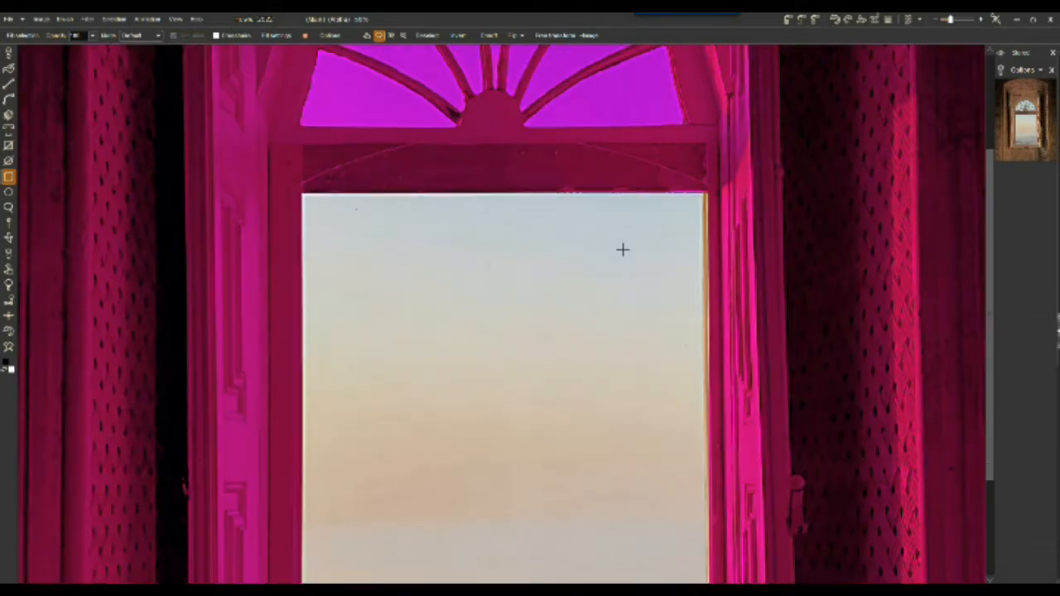
pyautogui.scroll(-2, 655, 263)
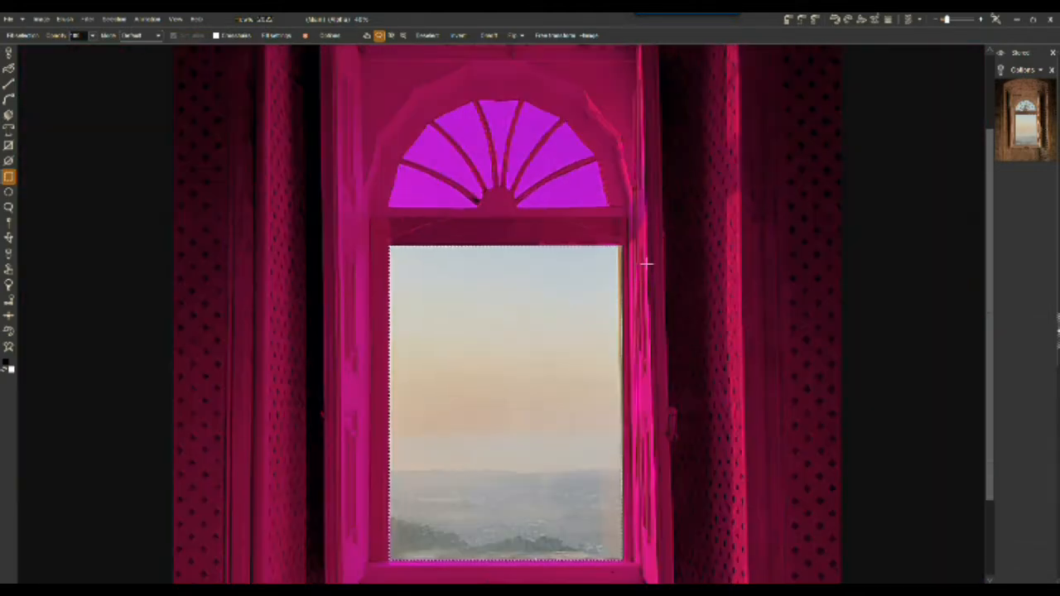
pyautogui.scroll(4, 639, 266)
pyautogui.scroll(1, 749, 274)
pyautogui.scroll(-3, 587, 273)
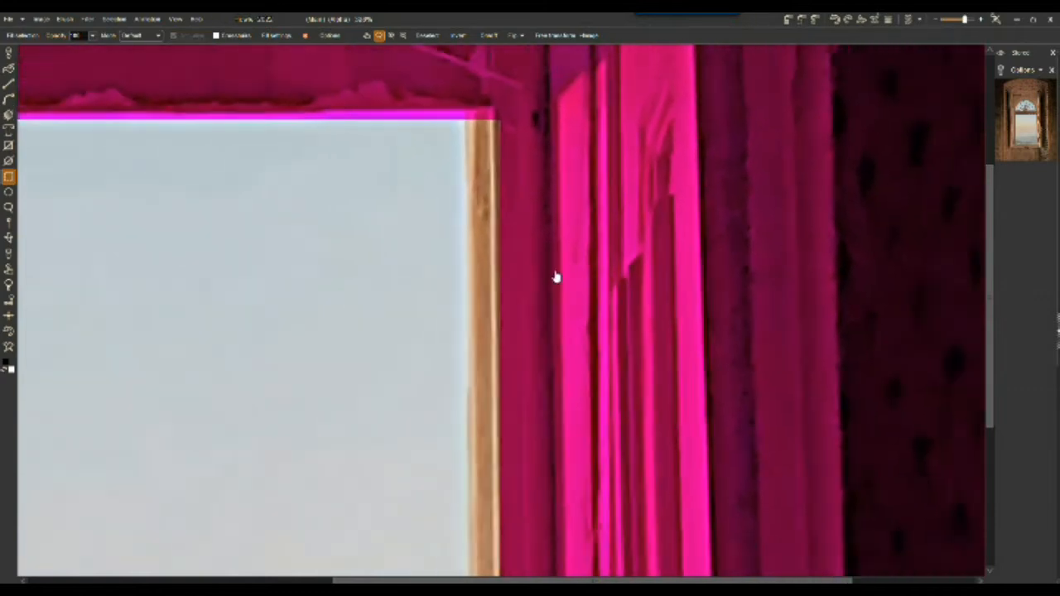
pyautogui.scroll(-2, 535, 278)
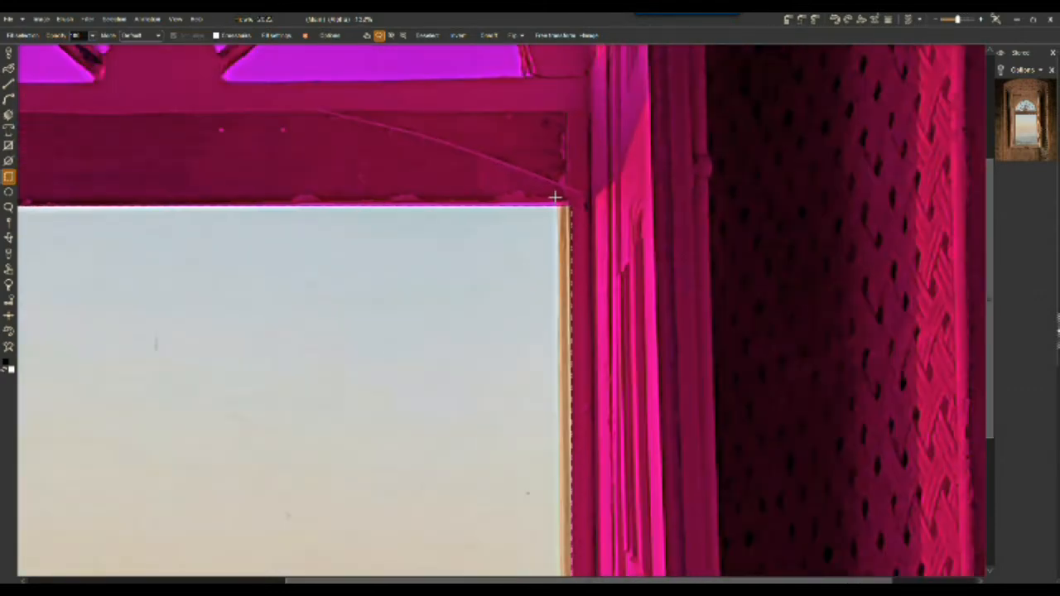
pyautogui.moveTo(557, 187)
pyautogui.mouseDown()
pyautogui.moveTo(575, 386)
pyautogui.moveTo(607, 439)
pyautogui.moveTo(653, 451)
pyautogui.mouseUp()
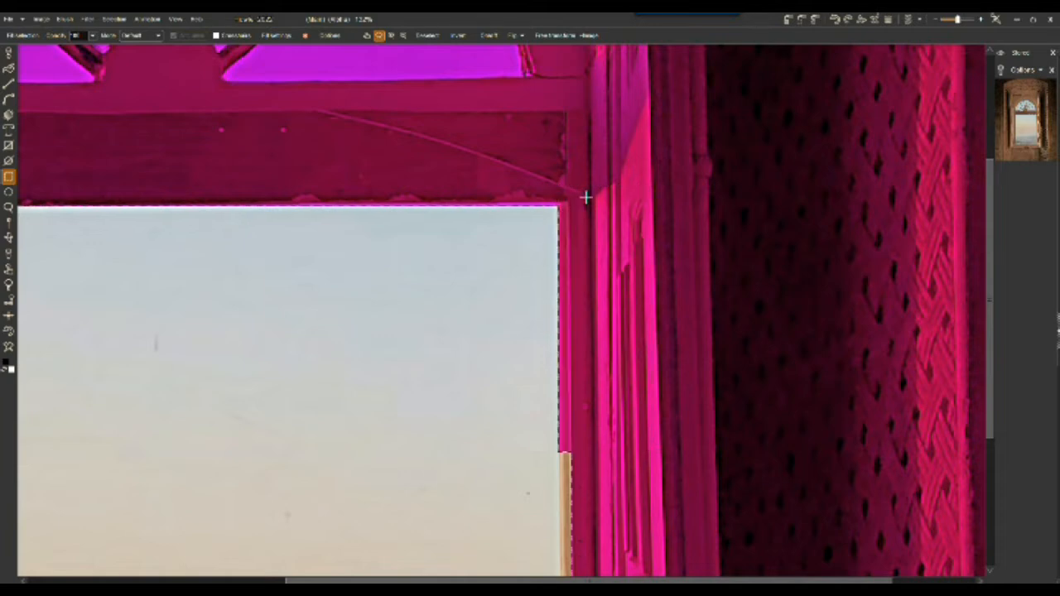
# Subtract a small test square from the selected sky inside the opening, and add that area back to the selection.
pyautogui.scroll(3, 492, 372)
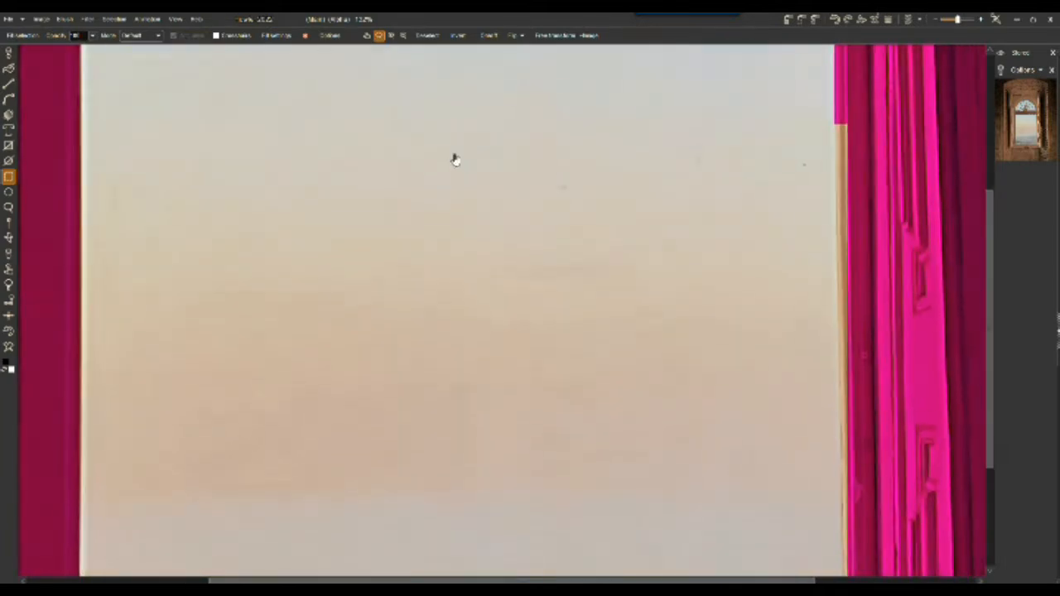
pyautogui.moveTo(455, 160); pyautogui.dragTo(147, 239)
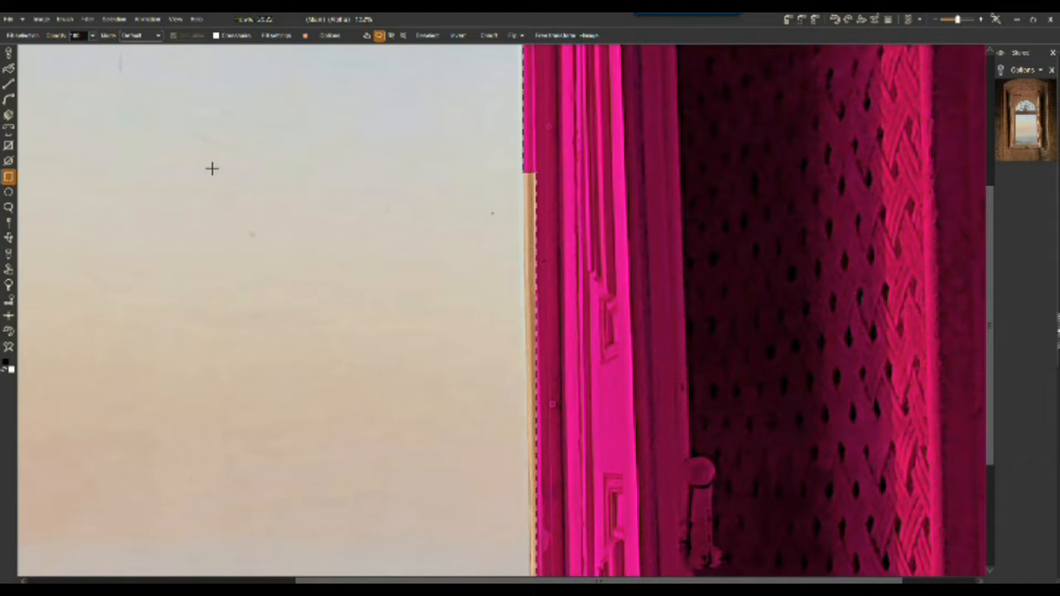
pyautogui.moveTo(227, 148); pyautogui.dragTo(318, 243)
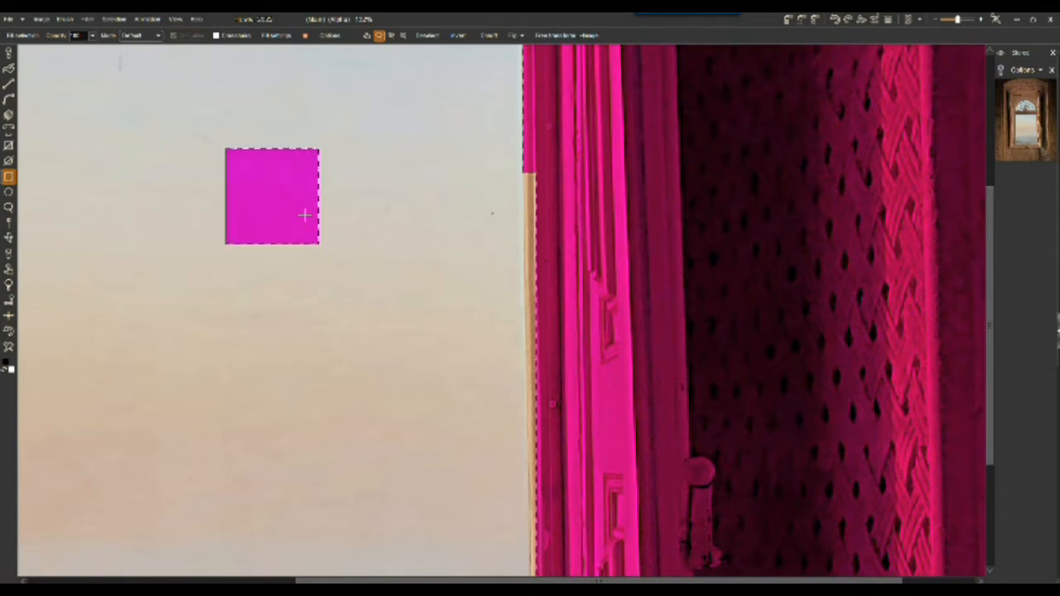
pyautogui.moveTo(210, 130); pyautogui.dragTo(355, 287)
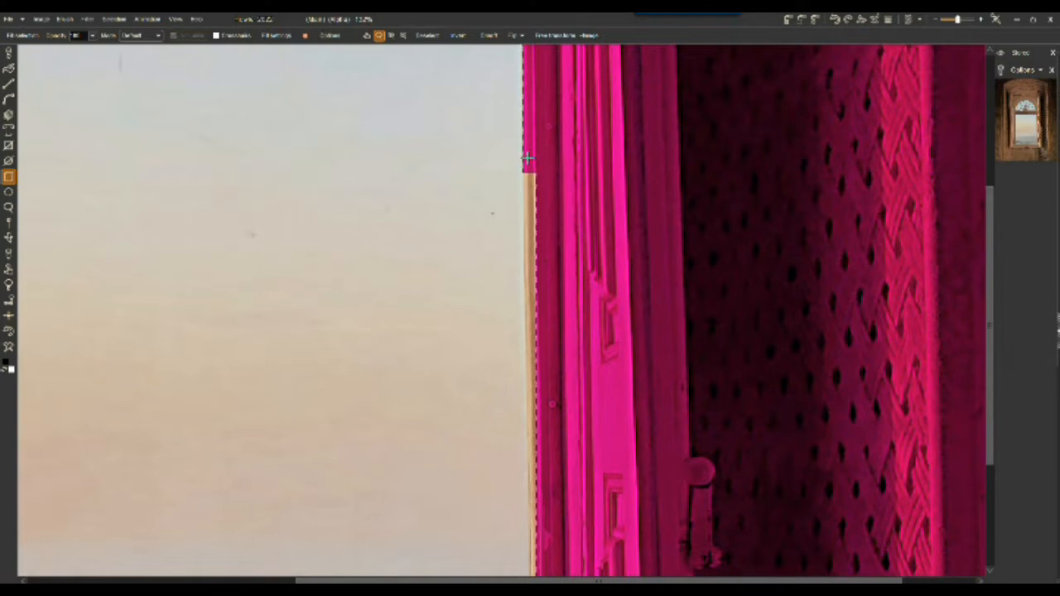
# Subtract the remaining visible frame strips from the selection, working downward in rectangles along the opening's right edge.
pyautogui.moveTo(525, 194); pyautogui.dragTo(558, 291)
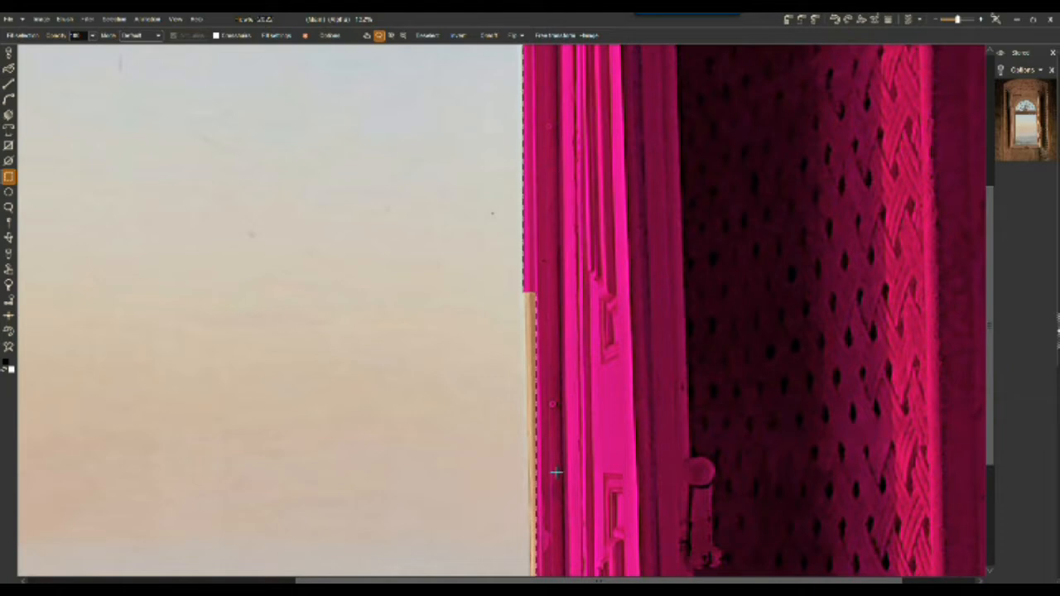
pyautogui.moveTo(522, 290); pyautogui.dragTo(558, 421)
pyautogui.moveTo(467, 450); pyautogui.dragTo(443, 220)
pyautogui.moveTo(507, 191)
pyautogui.mouseDown()
pyautogui.moveTo(555, 356)
pyautogui.moveTo(511, 356)
pyautogui.mouseUp()
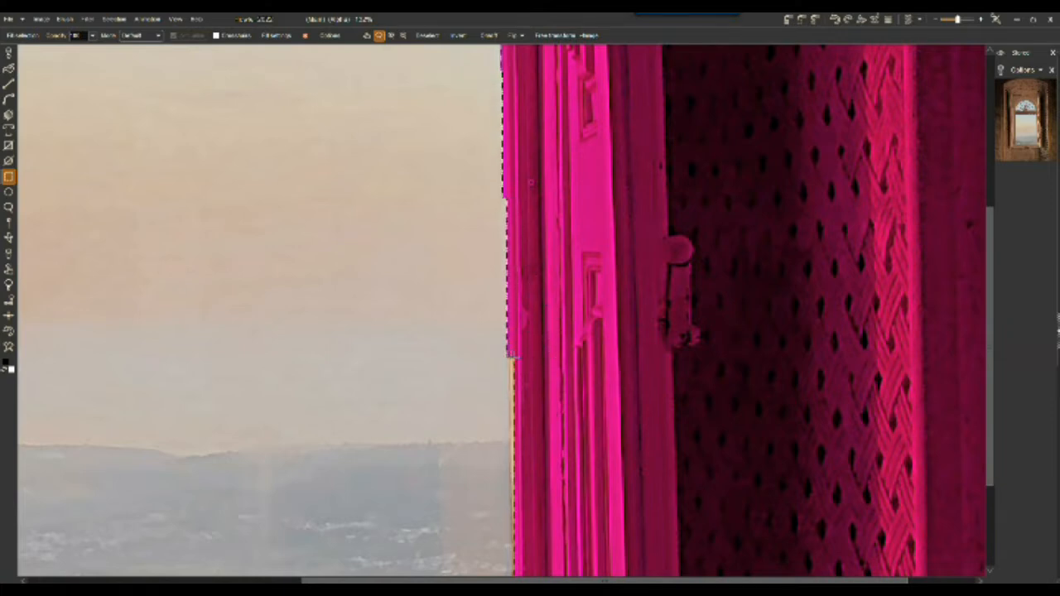
pyautogui.moveTo(543, 448); pyautogui.dragTo(561, 464)
# Draw a closed curve around the leftover frame sliver near the opening's lower right edge and subtract it from the selection.
pyautogui.moveTo(455, 425); pyautogui.dragTo(418, 236)
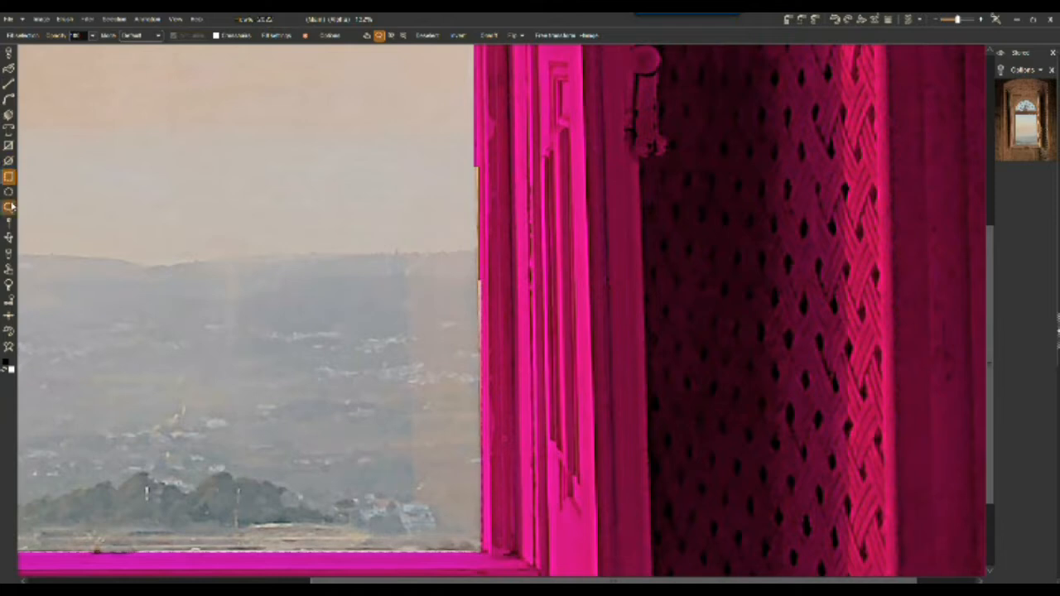
pyautogui.click(10, 100)
pyautogui.click(11, 113)
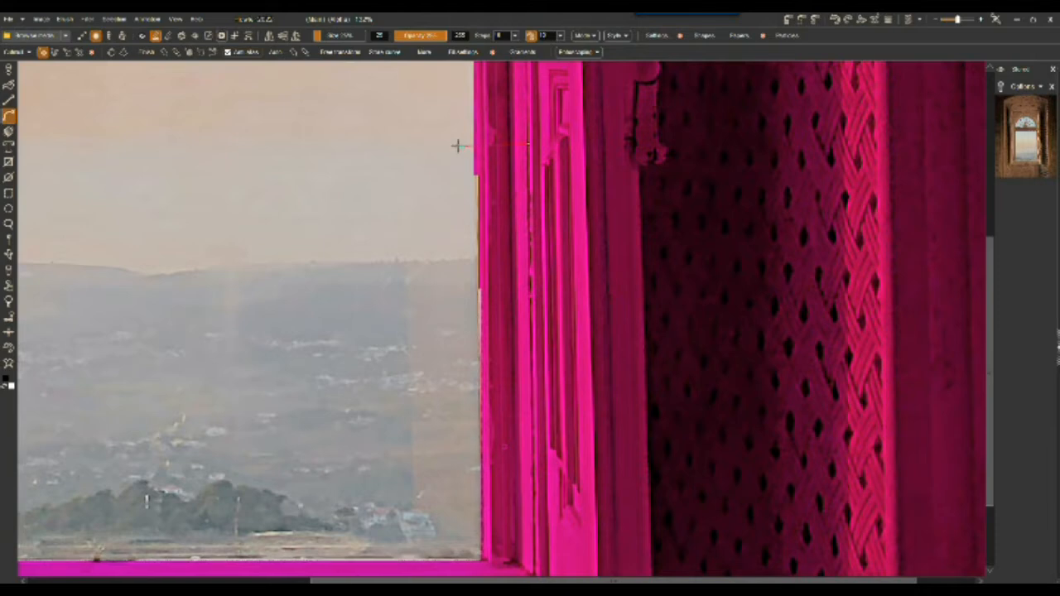
pyautogui.click(474, 174)
pyautogui.click(475, 262)
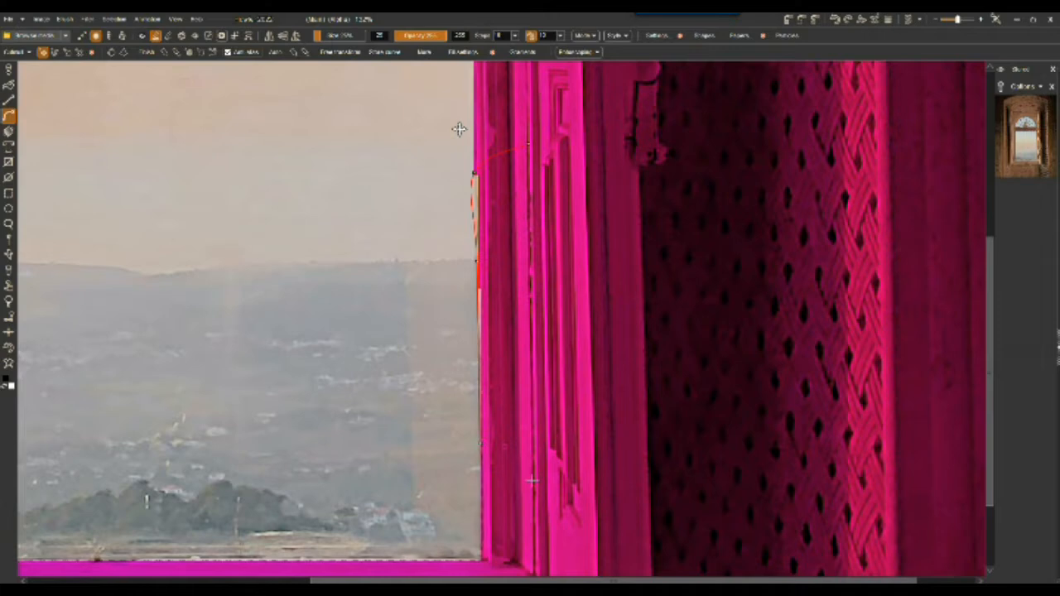
pyautogui.click(528, 143)
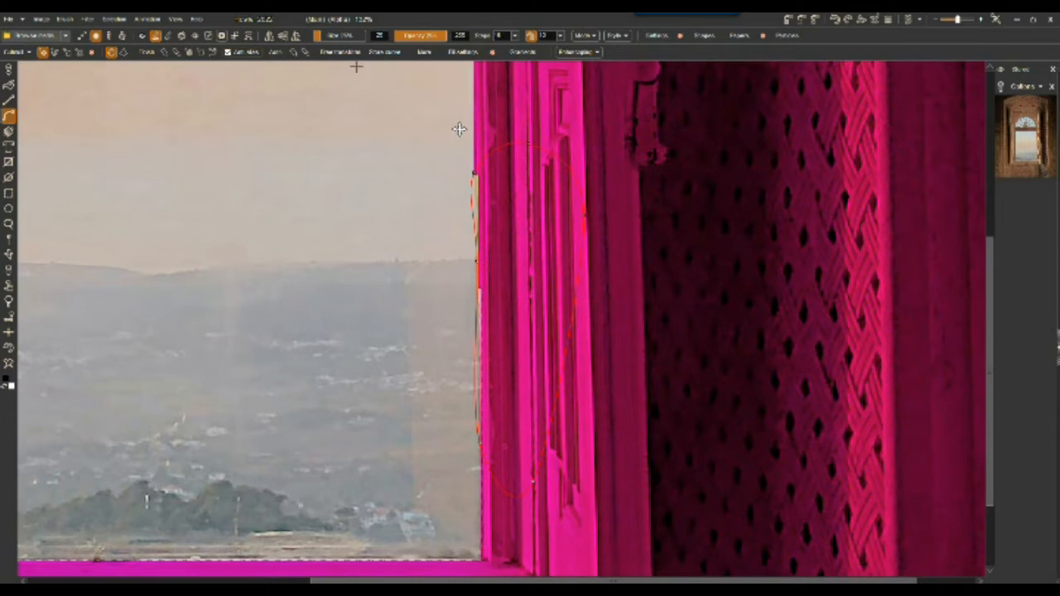
pyautogui.click(203, 54)
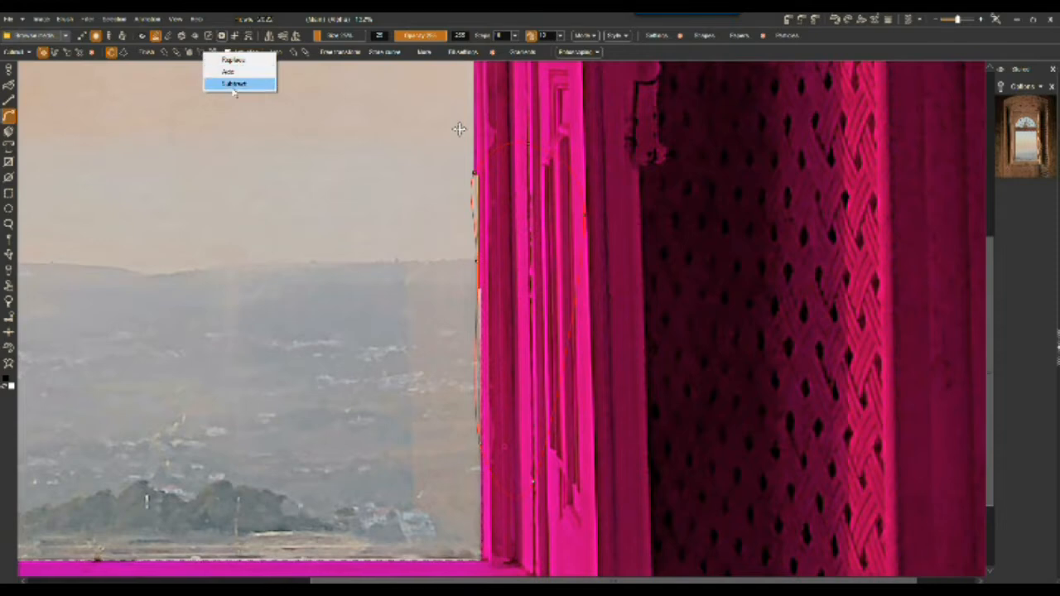
pyautogui.click(234, 84)
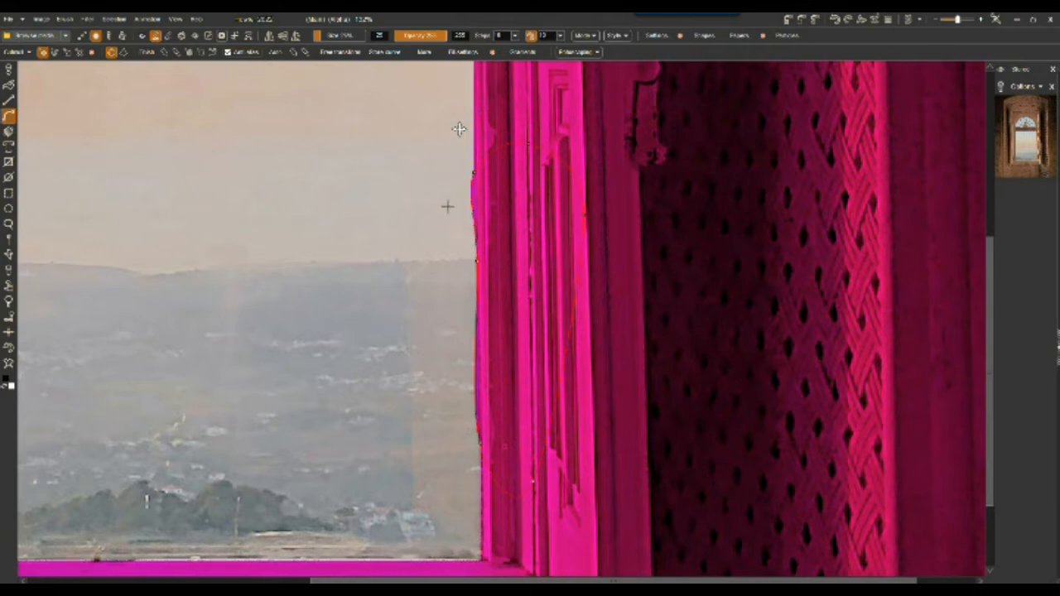
pyautogui.scroll(-5, 497, 166)
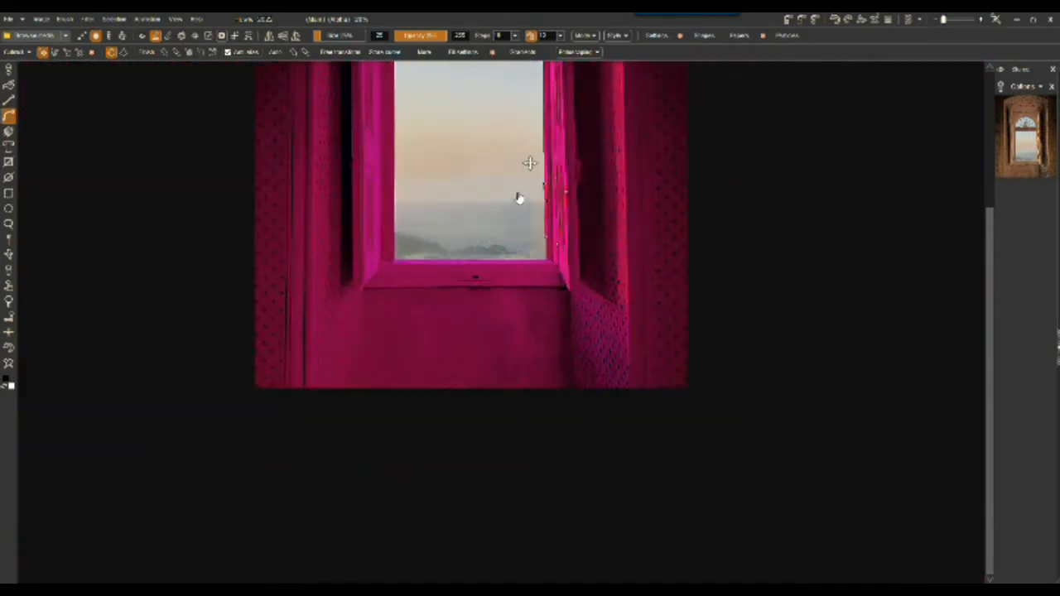
pyautogui.scroll(3, 505, 190)
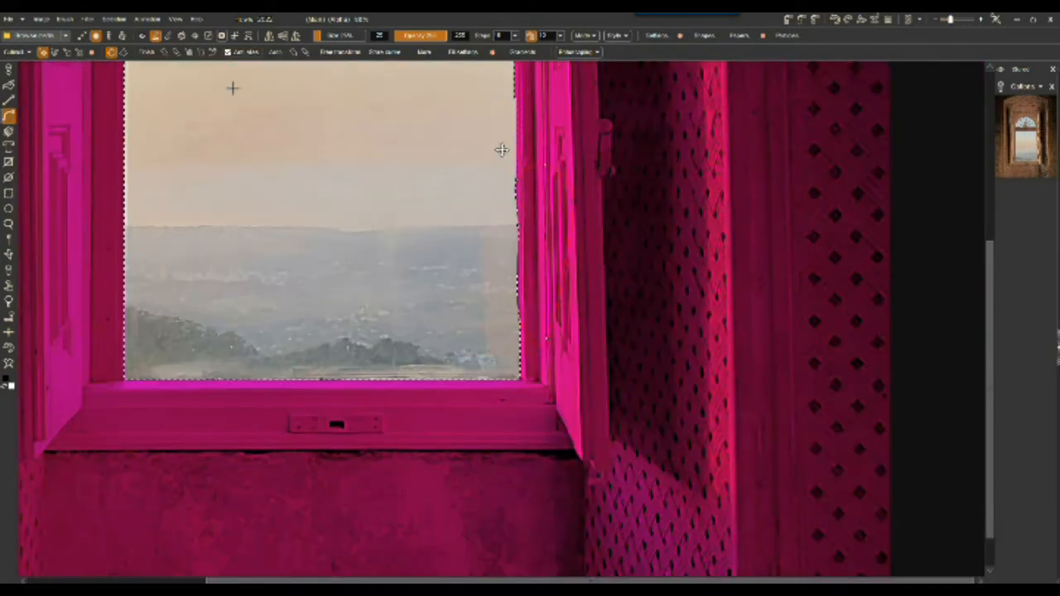
pyautogui.click(9, 71)
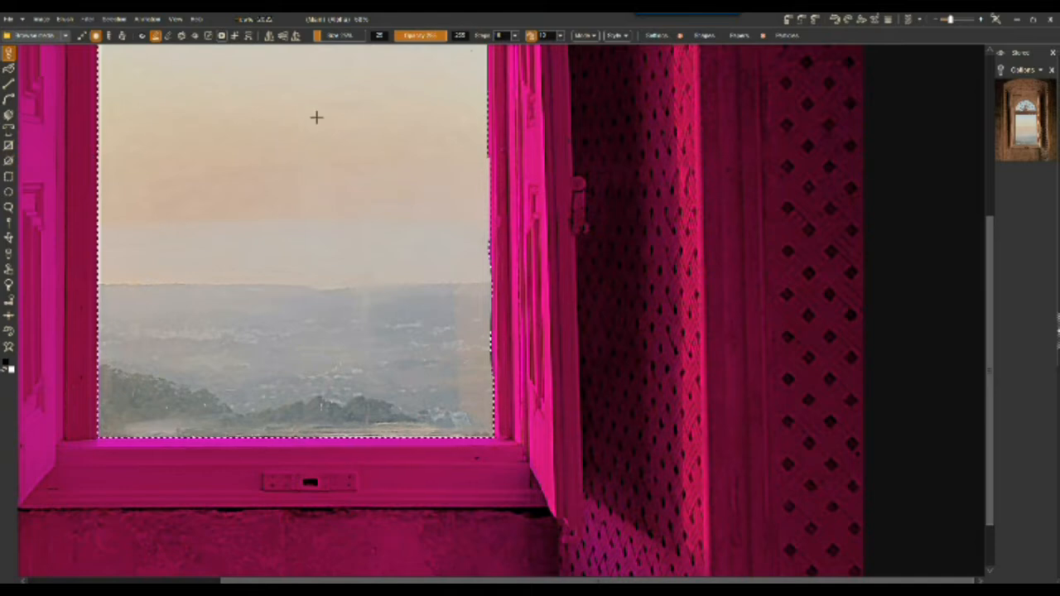
# Store the lower opening's selection as an alpha, move its floating window clear of the opening, and deselect.
pyautogui.scroll(-2, 311, 138)
pyautogui.scroll(-2, 308, 137)
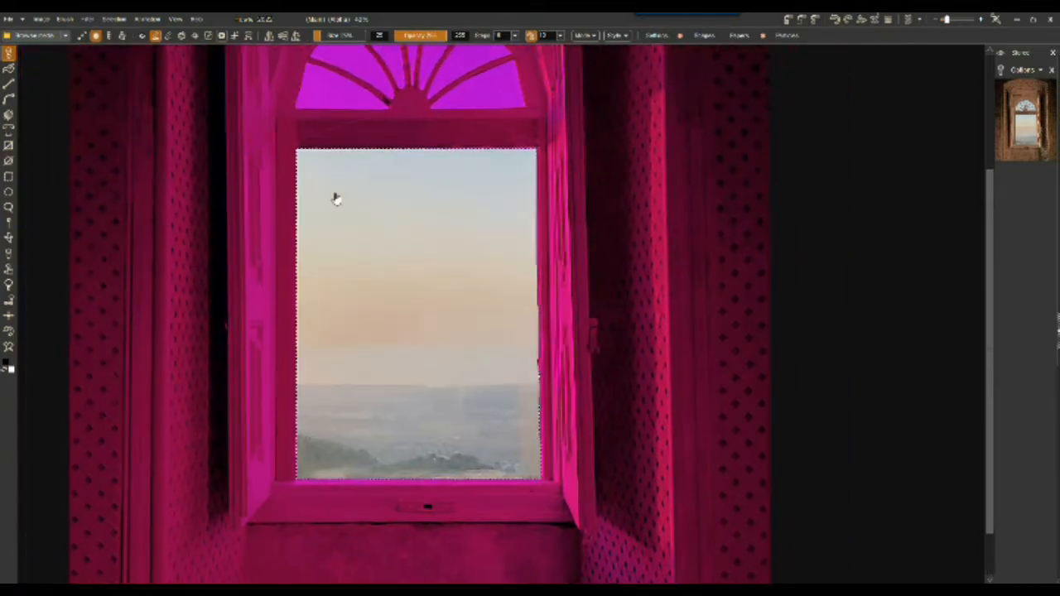
pyautogui.click(114, 18)
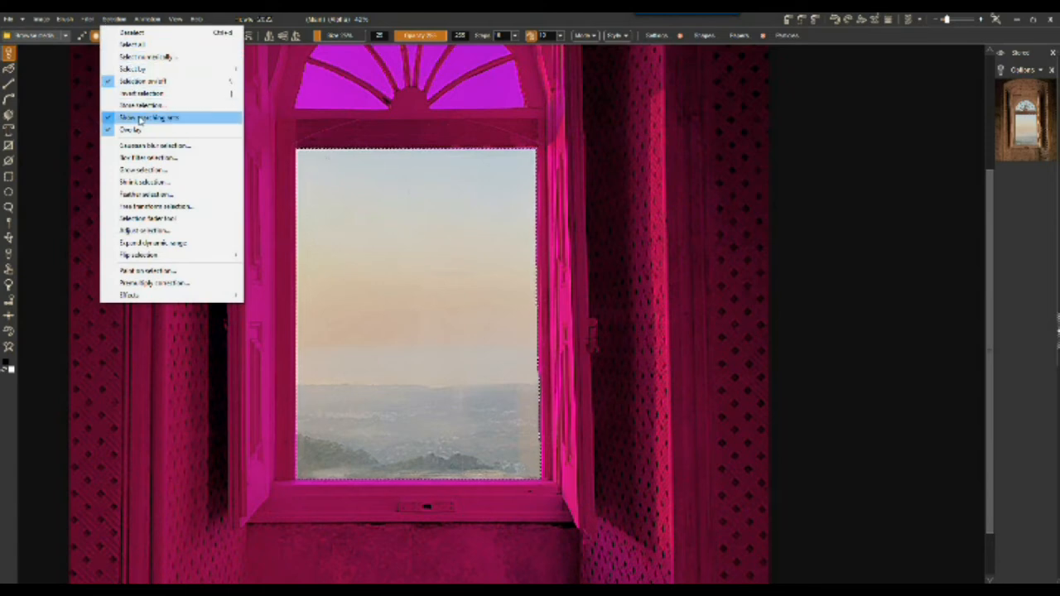
pyautogui.click(143, 106)
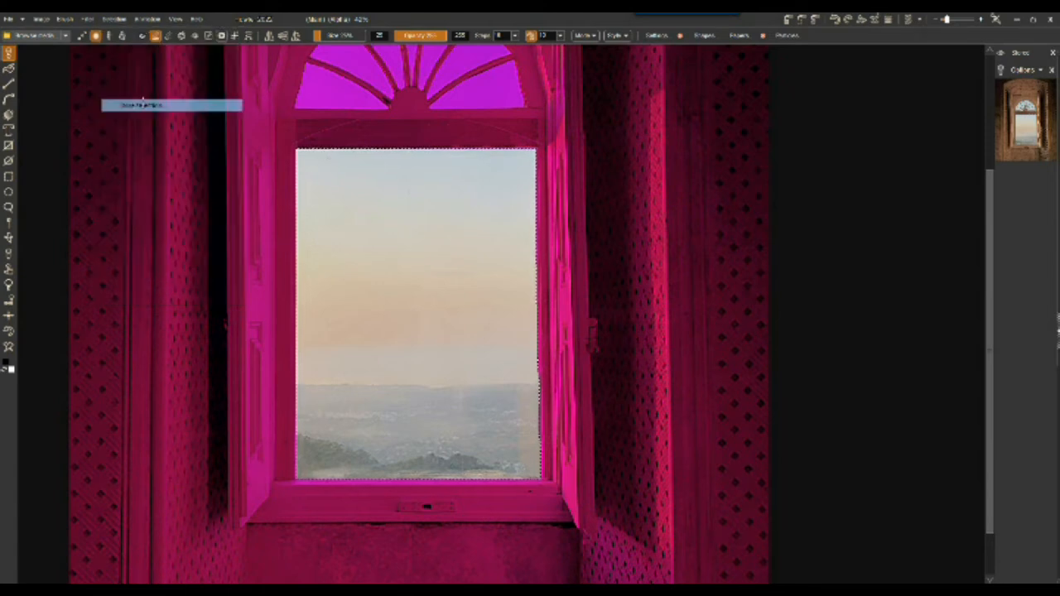
pyautogui.moveTo(52, 443)
pyautogui.mouseDown()
pyautogui.moveTo(53, 417)
pyautogui.moveTo(55, 453)
pyautogui.mouseUp()
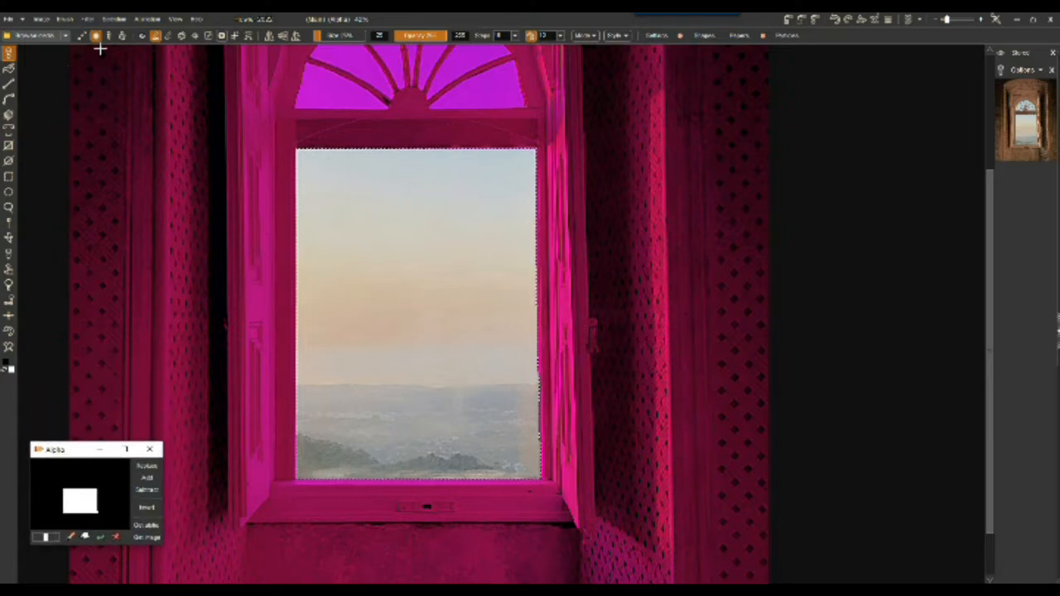
pyautogui.click(114, 18)
pyautogui.click(132, 32)
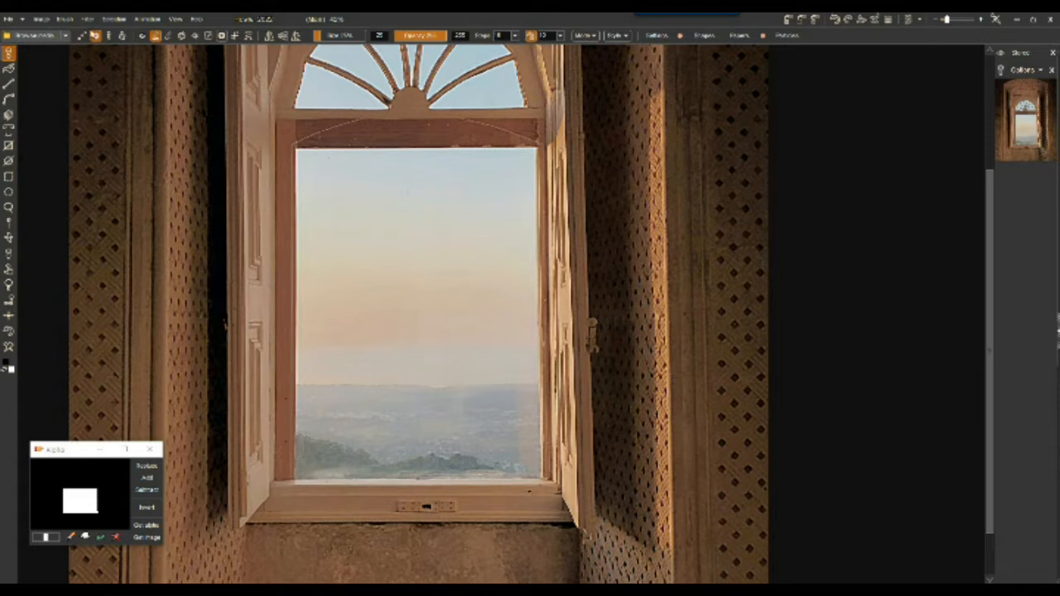
# Adjust the whole photo's hue to 177 and saturation to 200 with the hue, saturation and value filter.
pyautogui.click(82, 22)
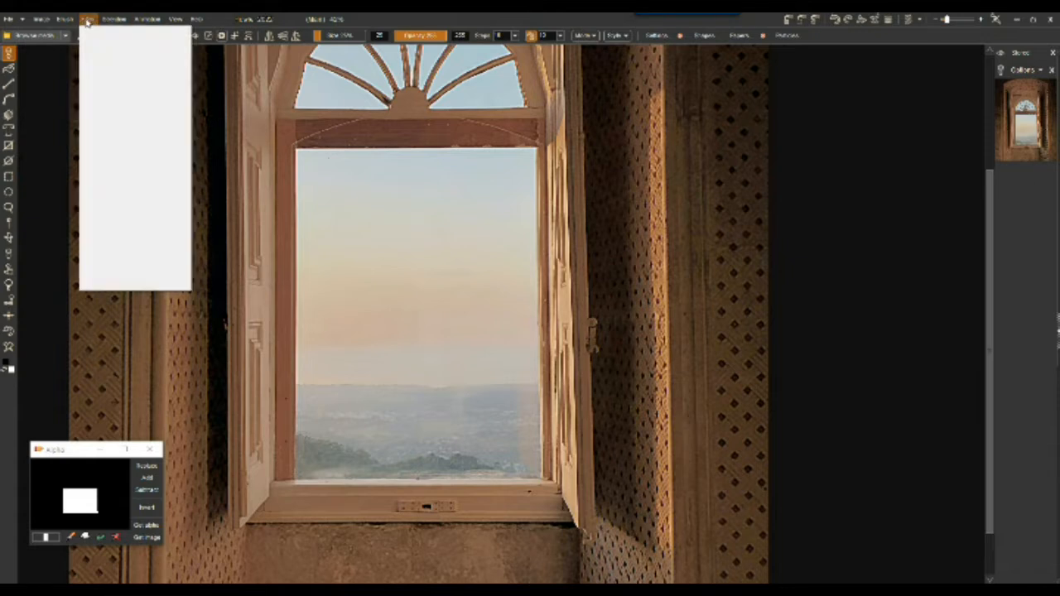
pyautogui.moveTo(143, 62)
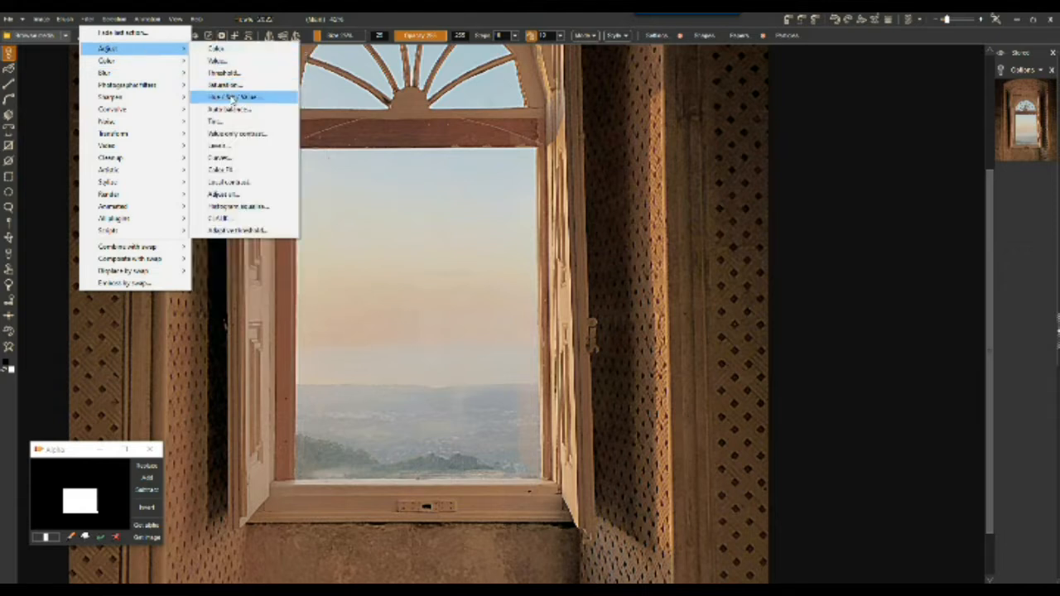
pyautogui.click(233, 97)
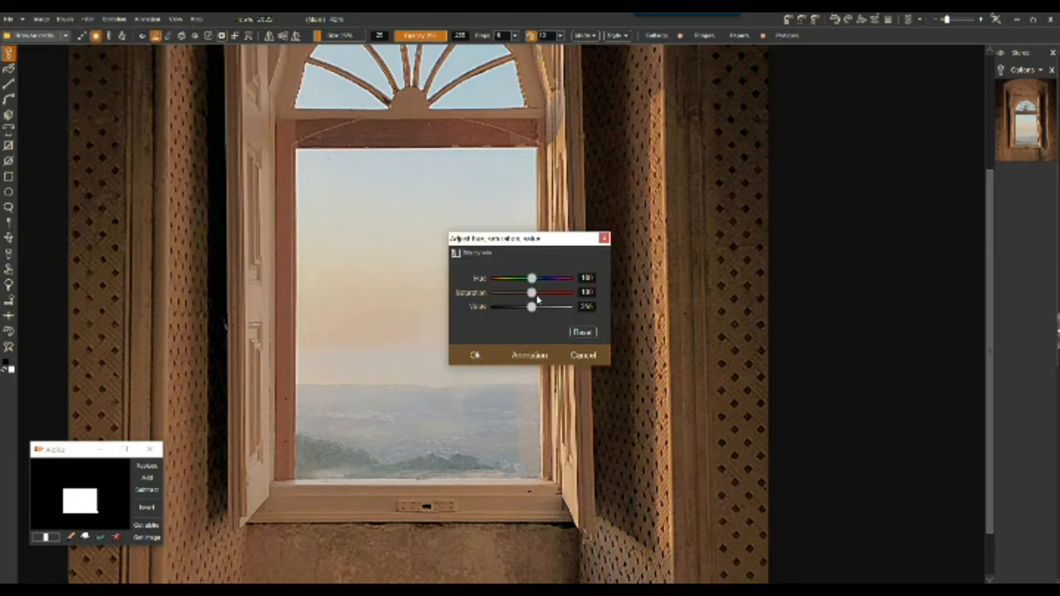
pyautogui.moveTo(533, 293)
pyautogui.mouseDown()
pyautogui.moveTo(569, 294)
pyautogui.moveTo(524, 280)
pyautogui.moveTo(533, 283)
pyautogui.mouseUp()
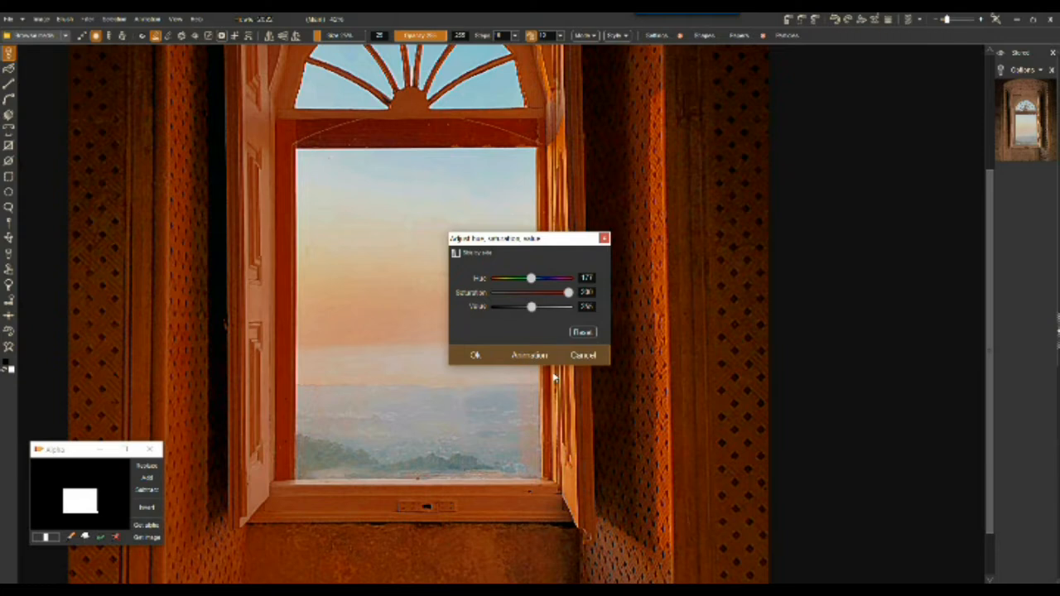
pyautogui.click(476, 355)
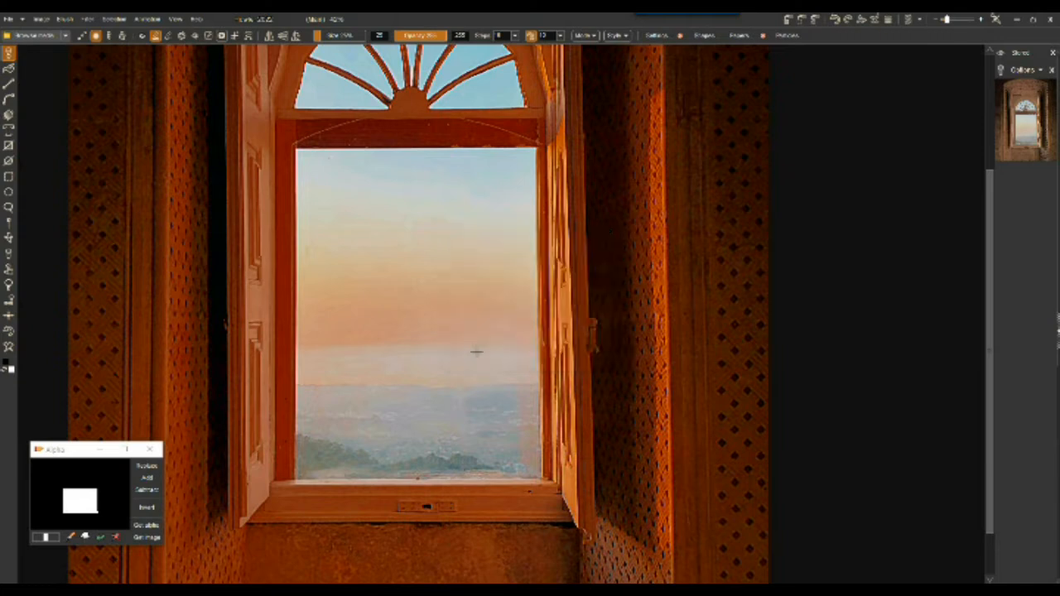
# Shift the photo's sky toward blue with the color adjustment filter by strongly raising the blue multiplier and slightly lowering red.
pyautogui.click(87, 20)
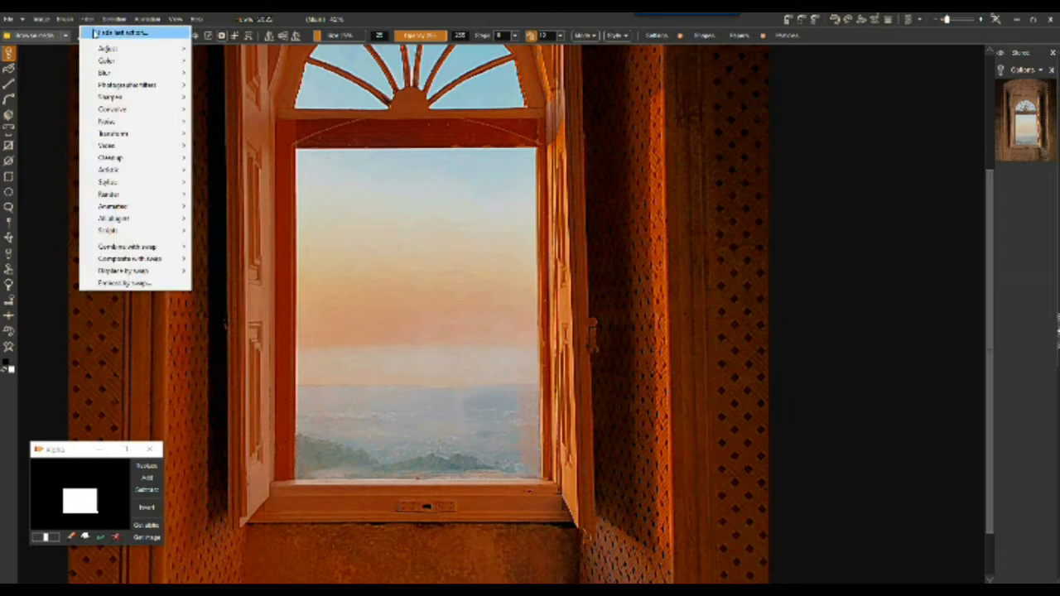
pyautogui.moveTo(108, 49)
pyautogui.click(215, 49)
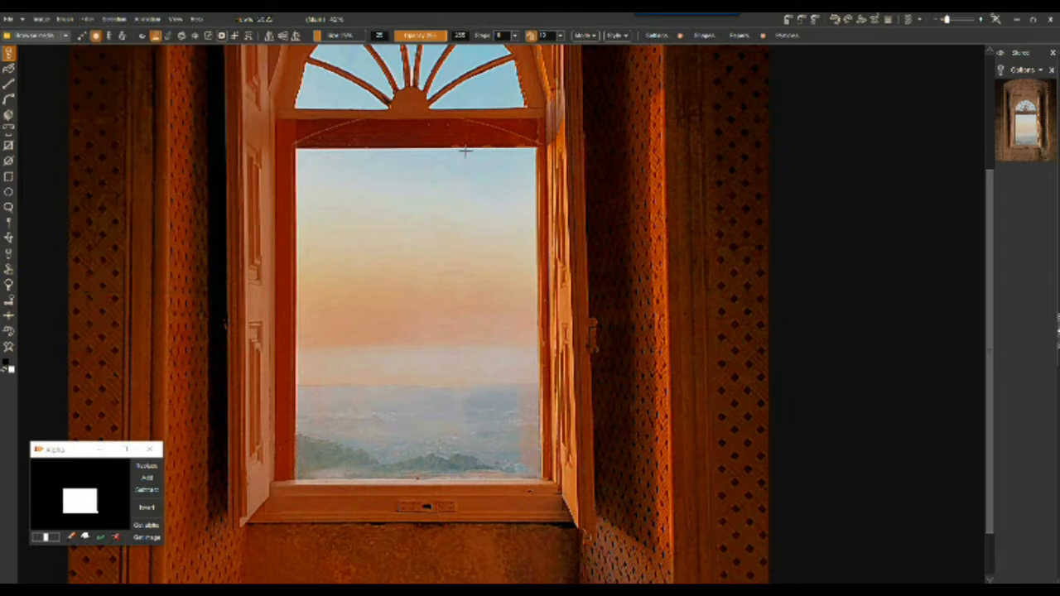
pyautogui.moveTo(533, 311); pyautogui.dragTo(556, 309)
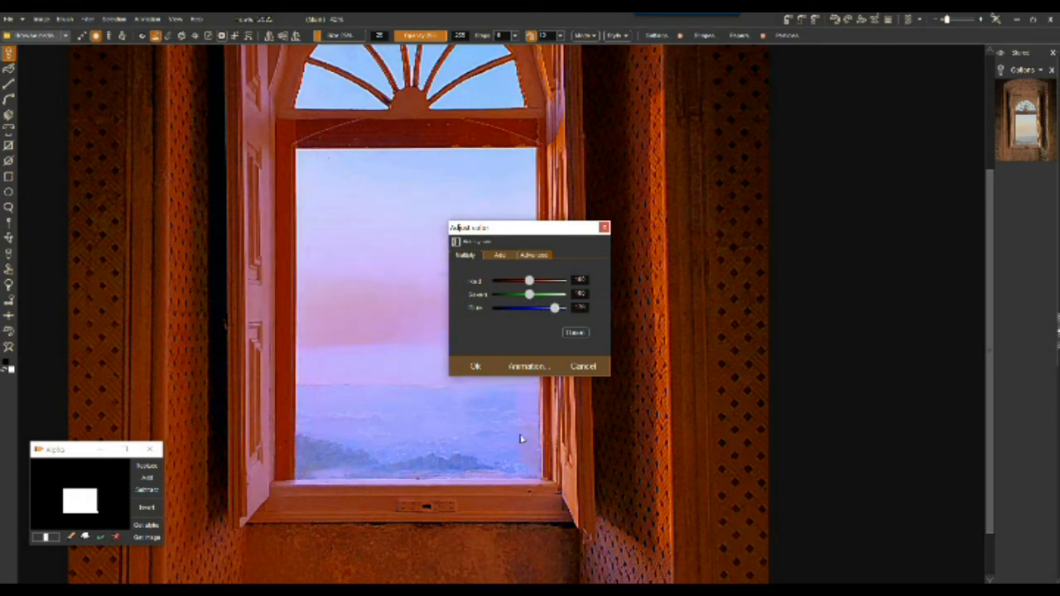
pyautogui.moveTo(530, 282); pyautogui.dragTo(527, 283)
pyautogui.click(476, 366)
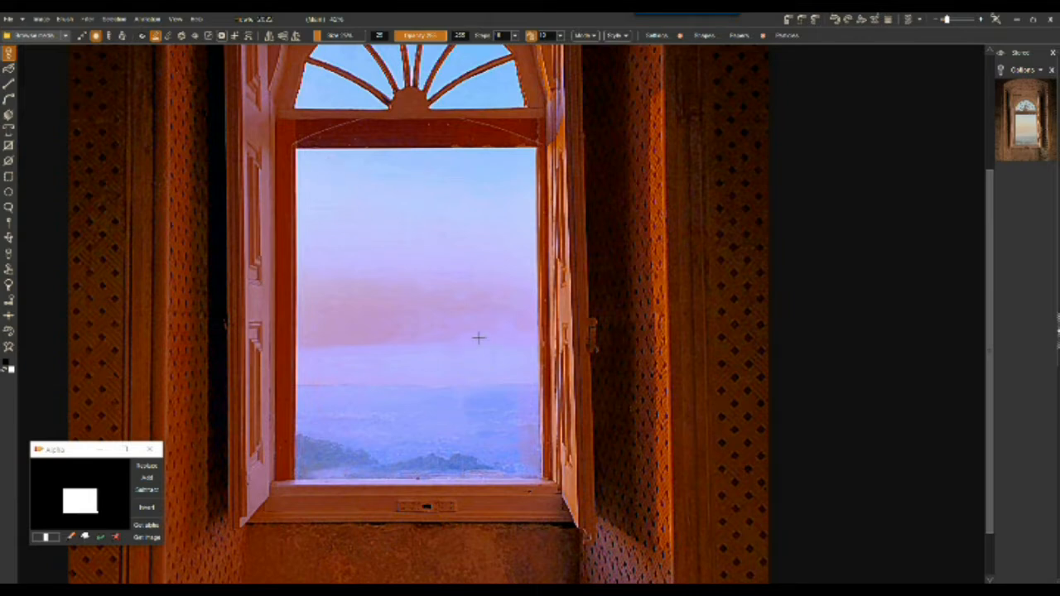
# Try a color key selection of the pale blue sky using H difference with a reduced tolerance.
pyautogui.click(109, 20)
pyautogui.moveTo(147, 71)
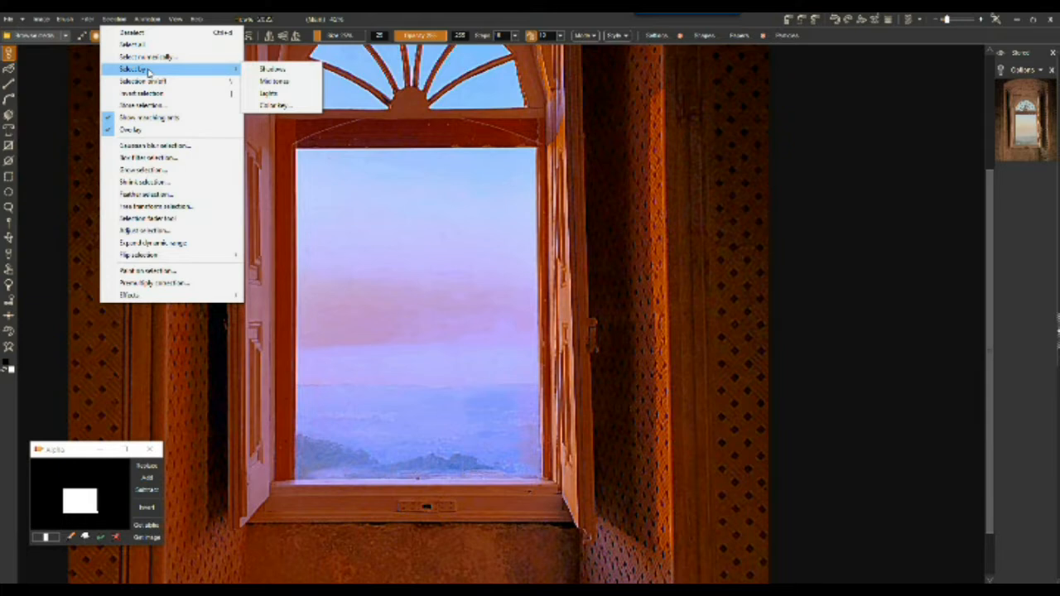
pyautogui.click(269, 105)
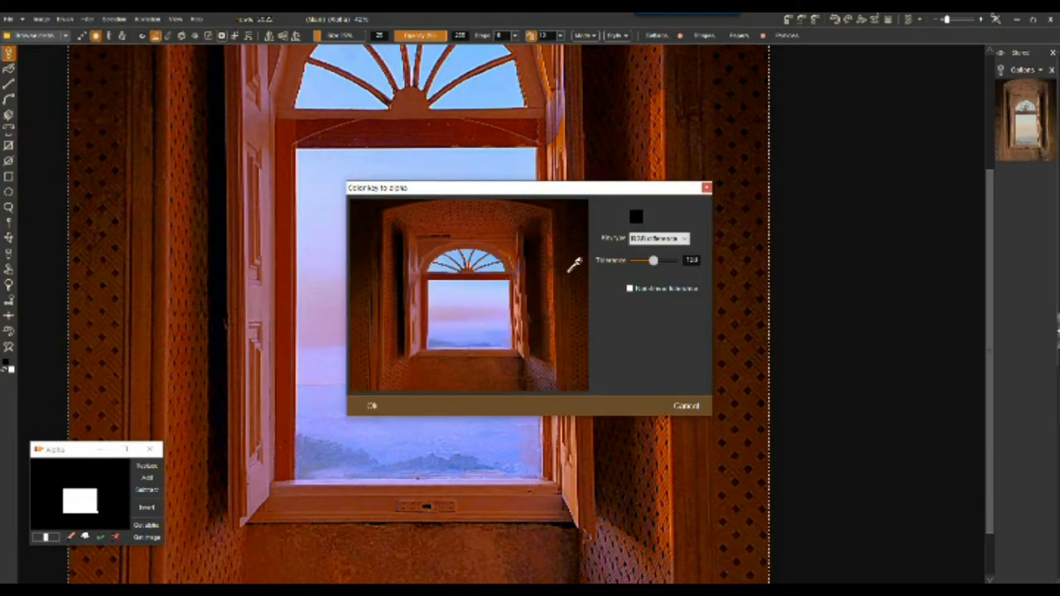
pyautogui.click(467, 286)
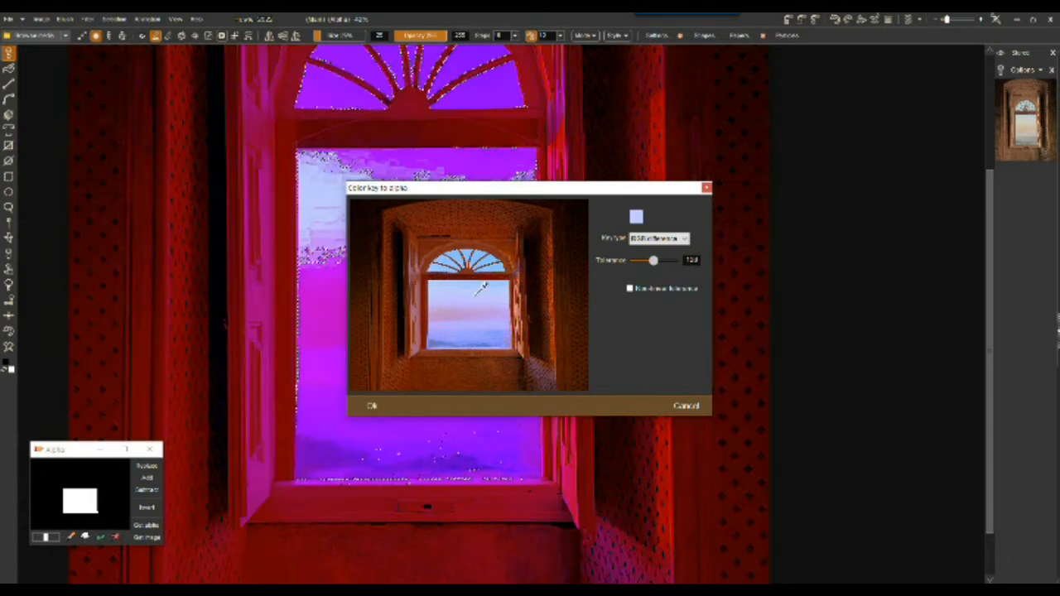
pyautogui.moveTo(458, 194); pyautogui.dragTo(640, 152)
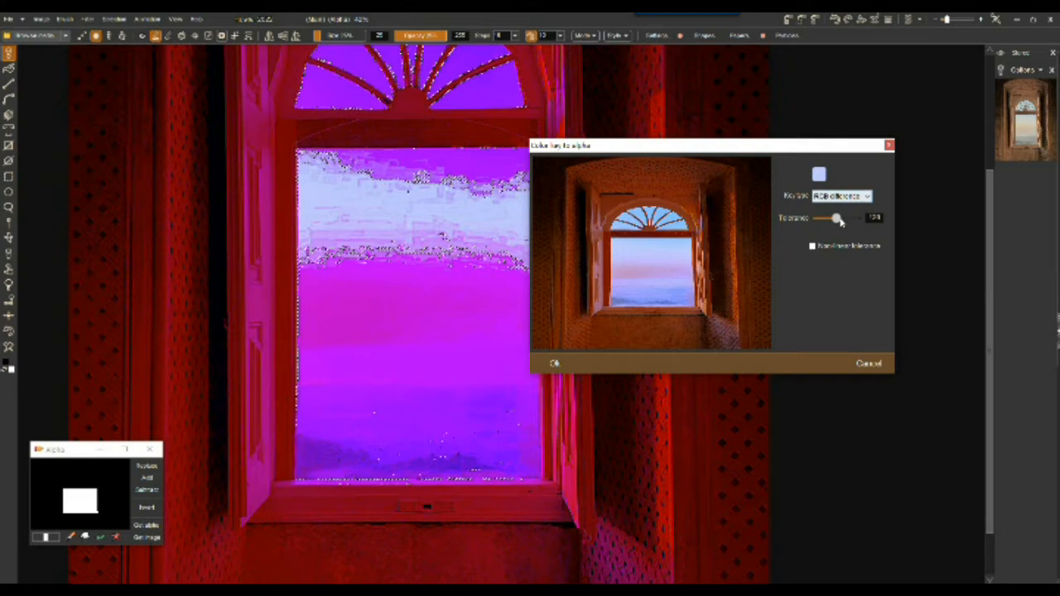
pyautogui.click(841, 196)
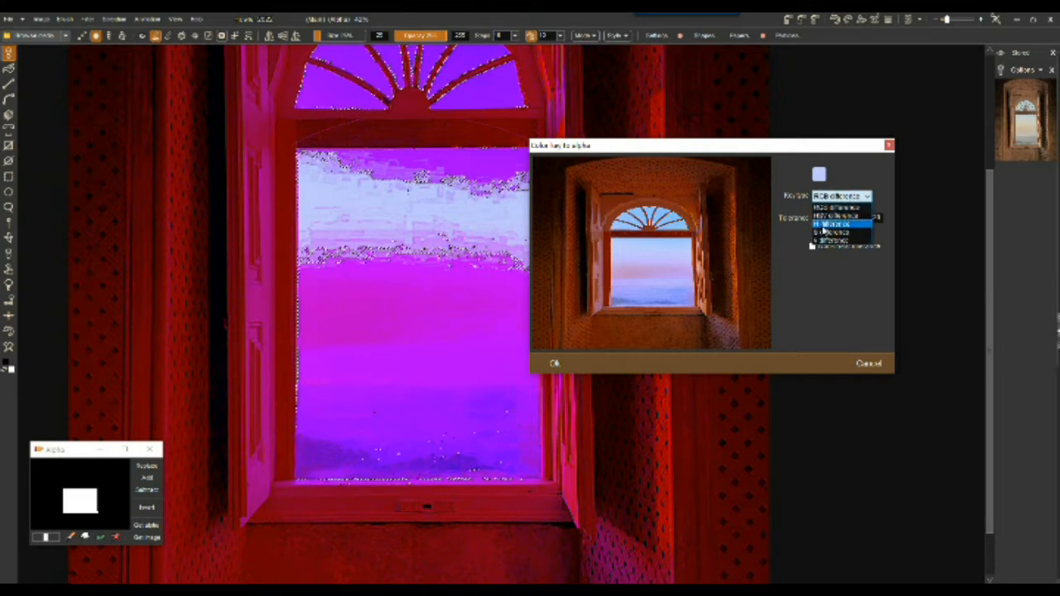
pyautogui.click(824, 232)
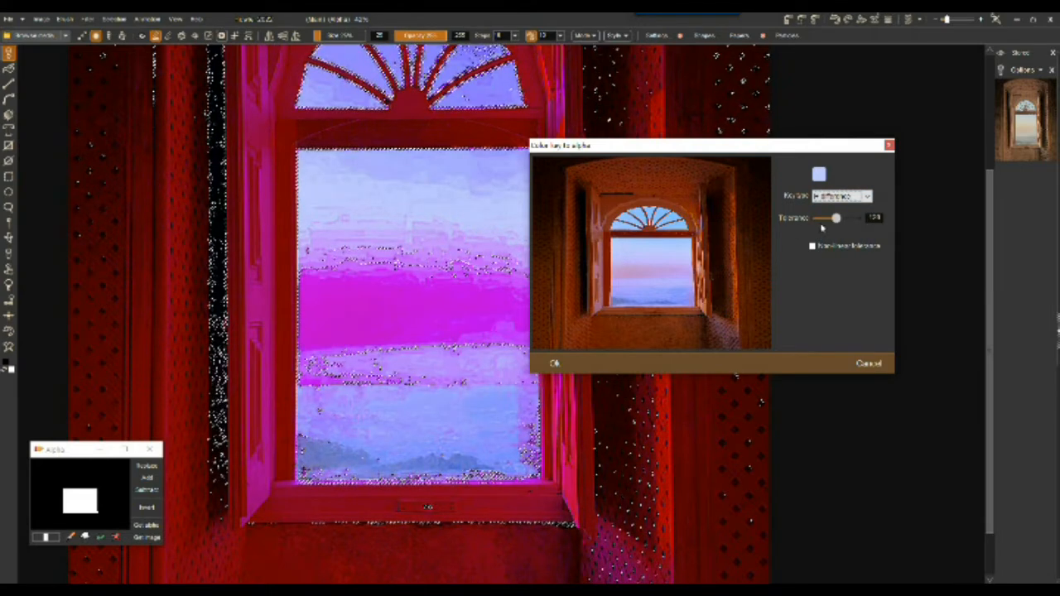
pyautogui.moveTo(836, 218); pyautogui.dragTo(819, 219)
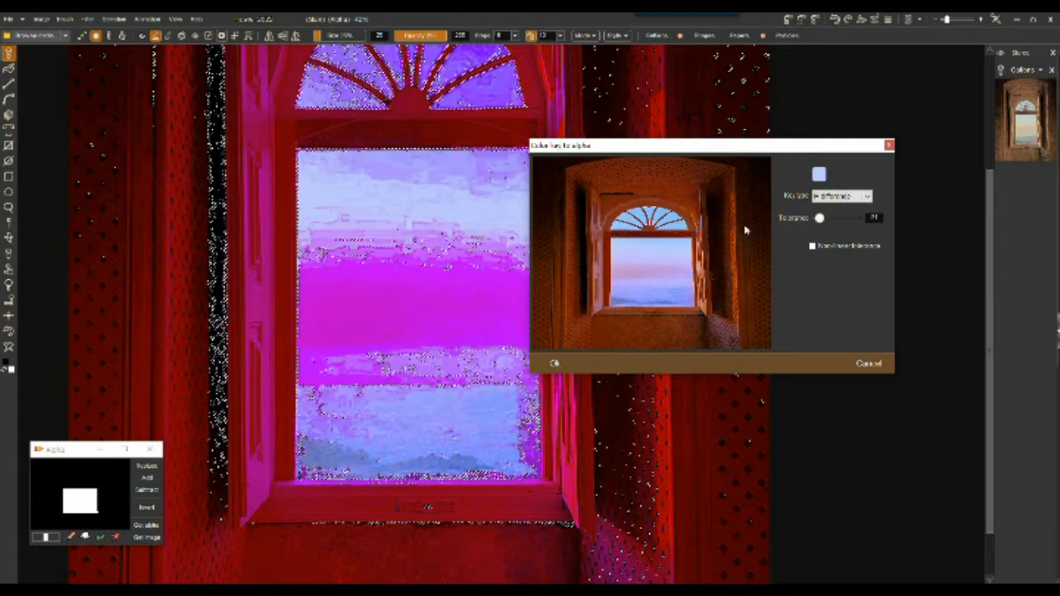
# Try the color key with HSV difference at near-maximum tolerance, and undo the resulting selection.
pyautogui.click(842, 196)
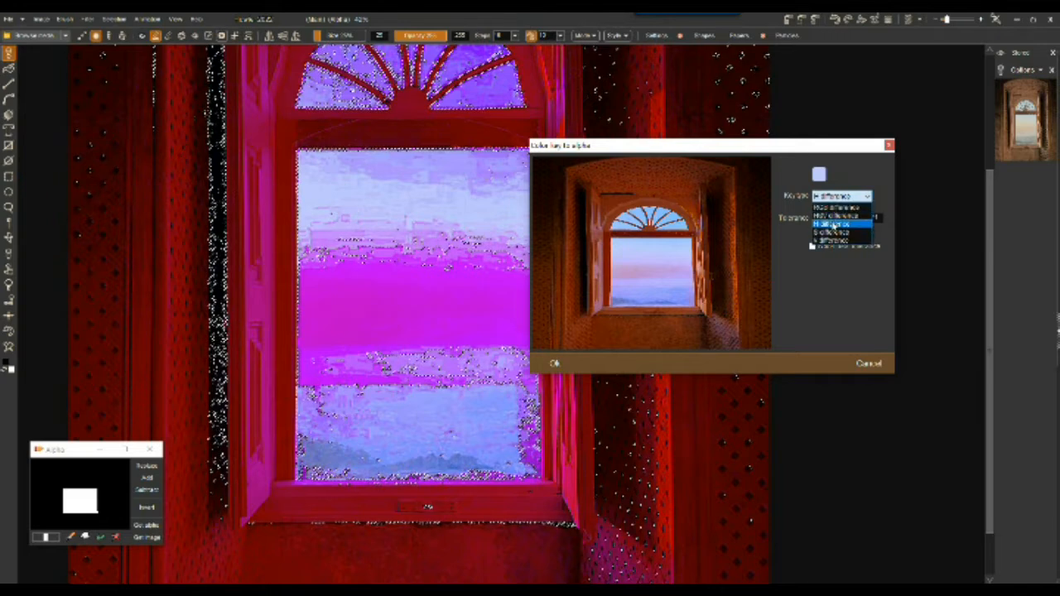
pyautogui.click(834, 216)
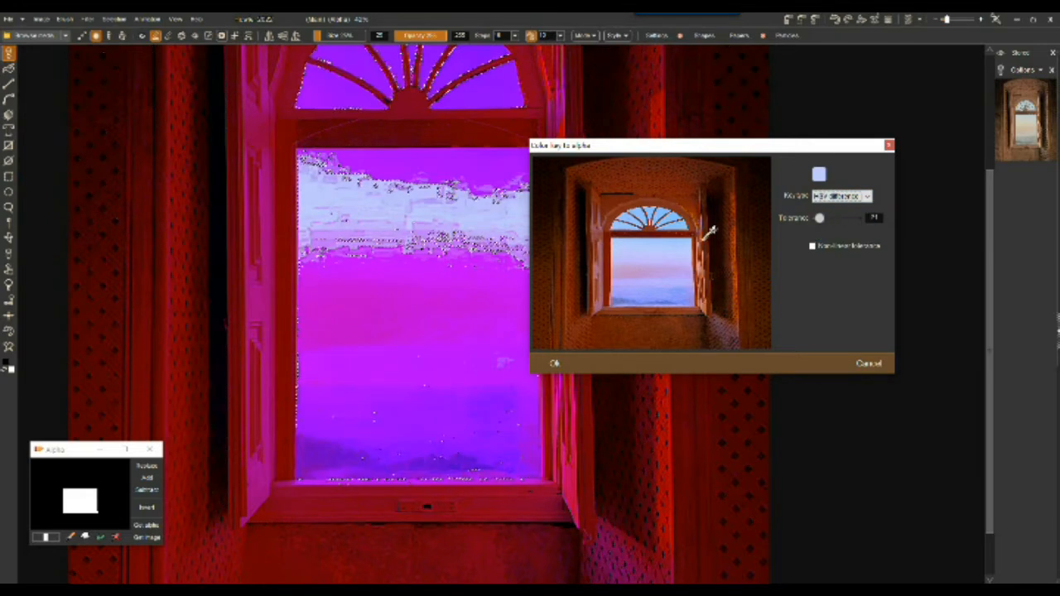
pyautogui.moveTo(604, 152); pyautogui.dragTo(680, 131)
pyautogui.moveTo(898, 201); pyautogui.dragTo(931, 203)
pyautogui.moveTo(932, 202); pyautogui.dragTo(934, 203)
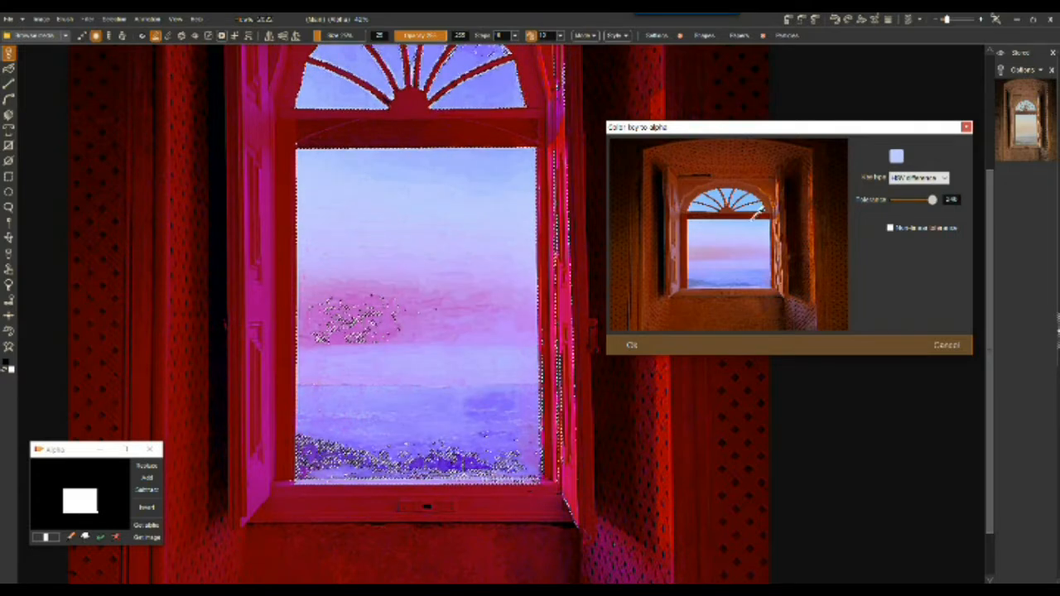
pyautogui.click(967, 128)
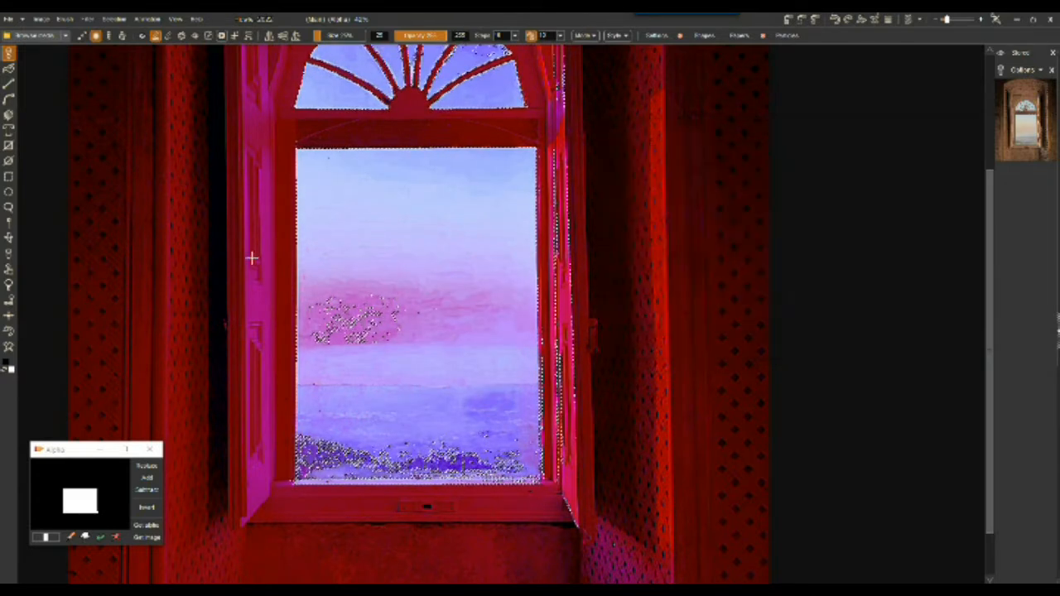
pyautogui.click(9, 332)
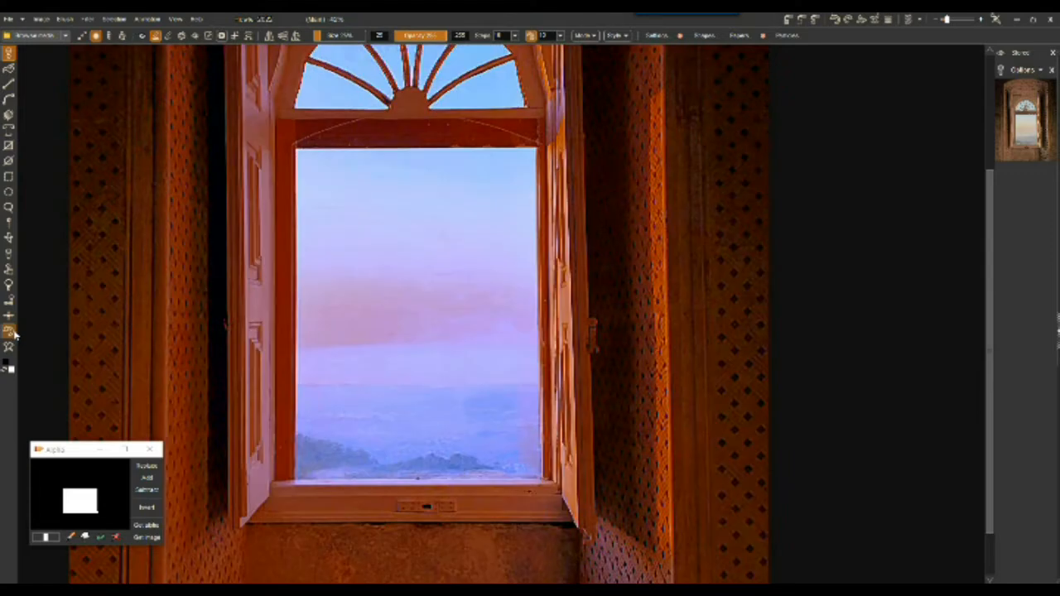
# Select the upper sky in the lower opening with the magic wand at a slightly raised tolerance.
pyautogui.click(9, 222)
pyautogui.click(9, 222)
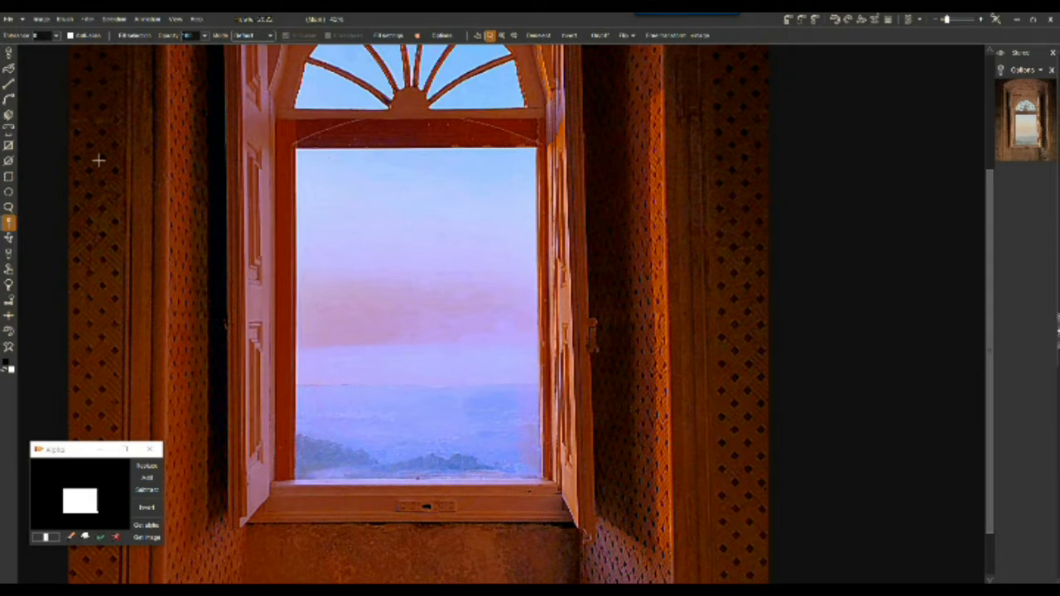
pyautogui.click(56, 35)
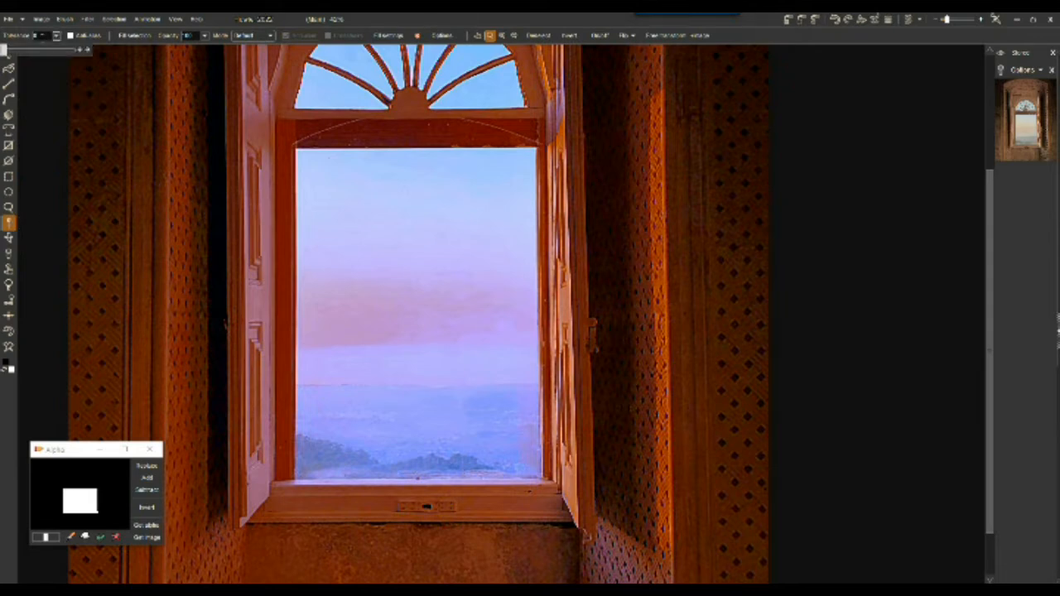
pyautogui.moveTo(7, 50); pyautogui.dragTo(12, 49)
pyautogui.click(346, 183)
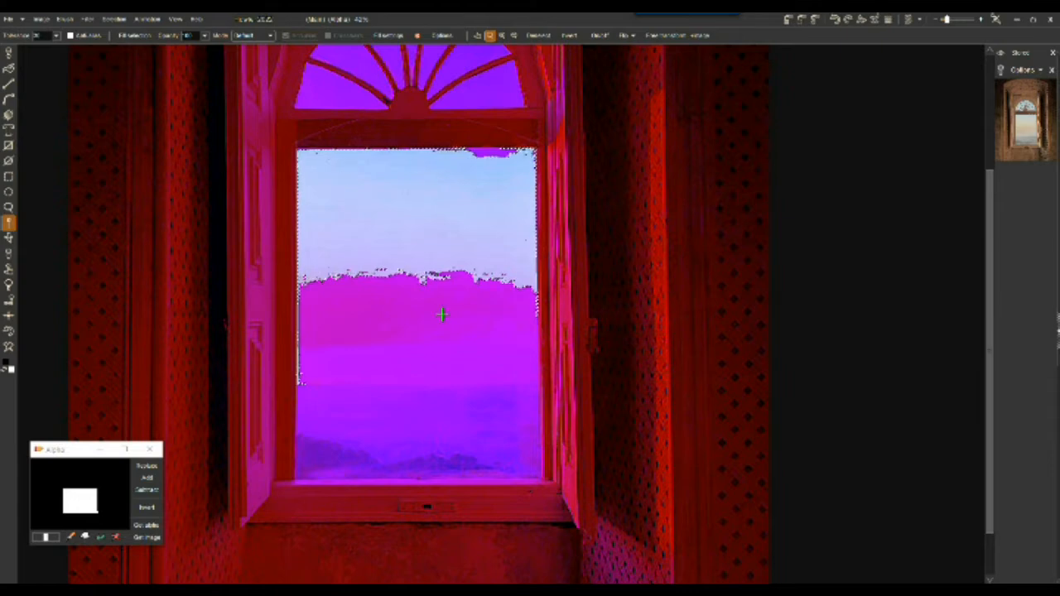
# Try separate magic wand selections of the pink cloud band, the sea and the dark hills.
pyautogui.click(440, 312)
pyautogui.click(440, 311)
pyautogui.click(436, 403)
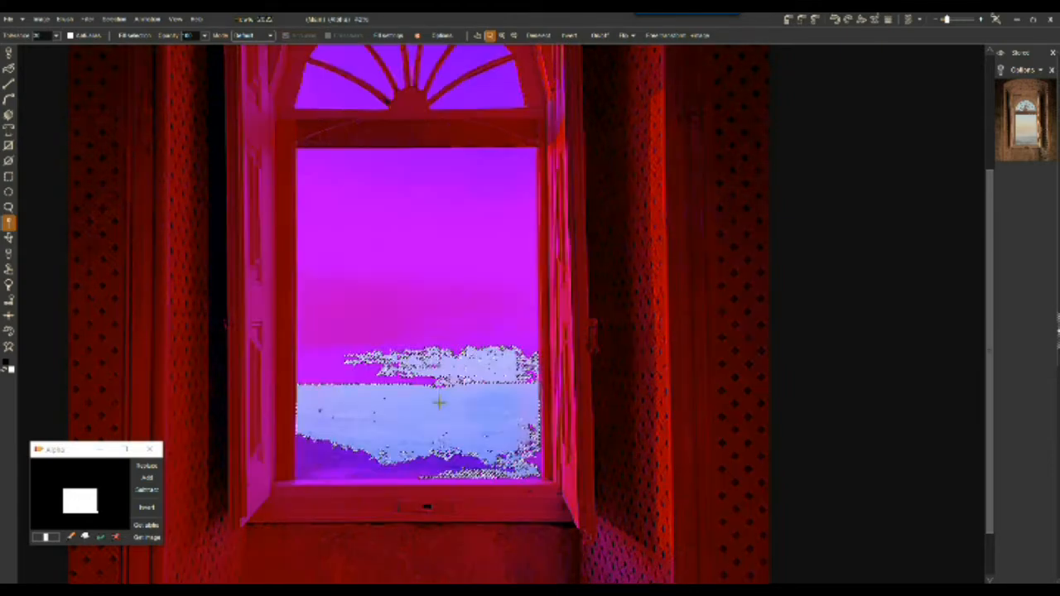
pyautogui.click(338, 455)
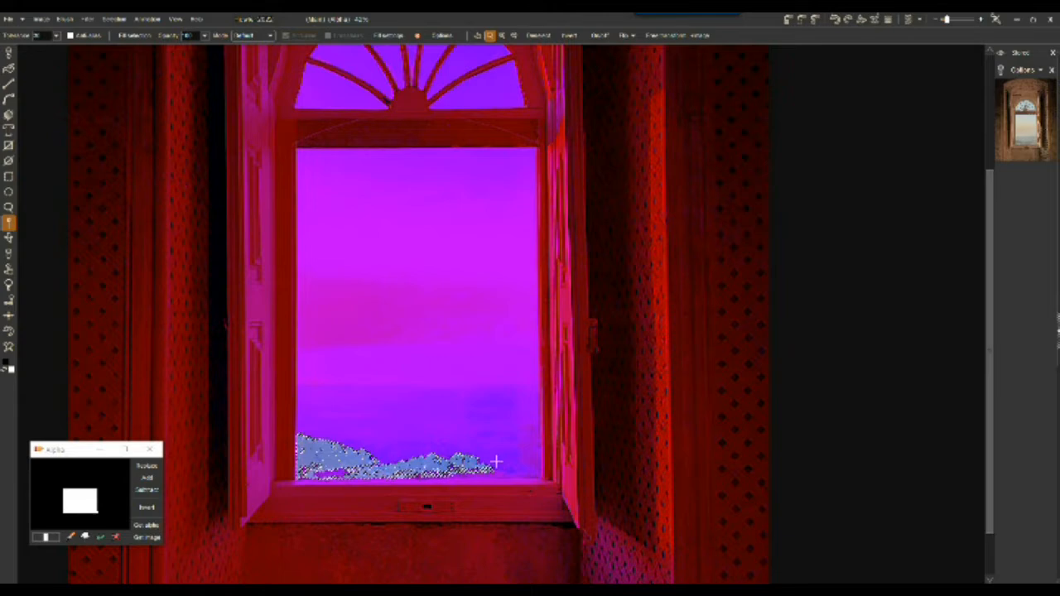
# Raise the wand tolerance and select the whole lower opening, adding the hills and the leftover blue patches.
pyautogui.click(55, 36)
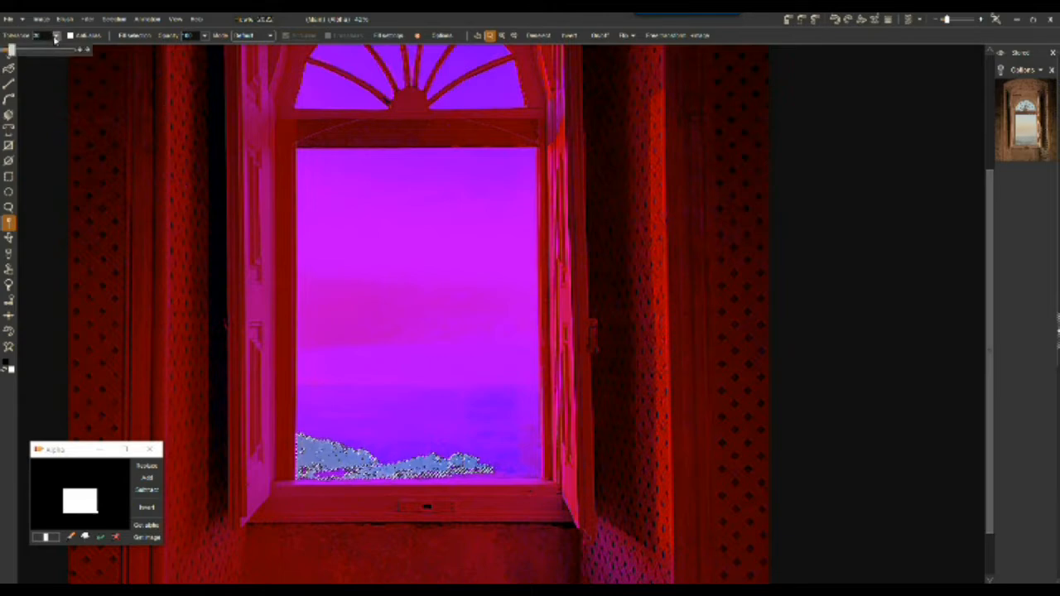
pyautogui.click(395, 276)
pyautogui.click(347, 455)
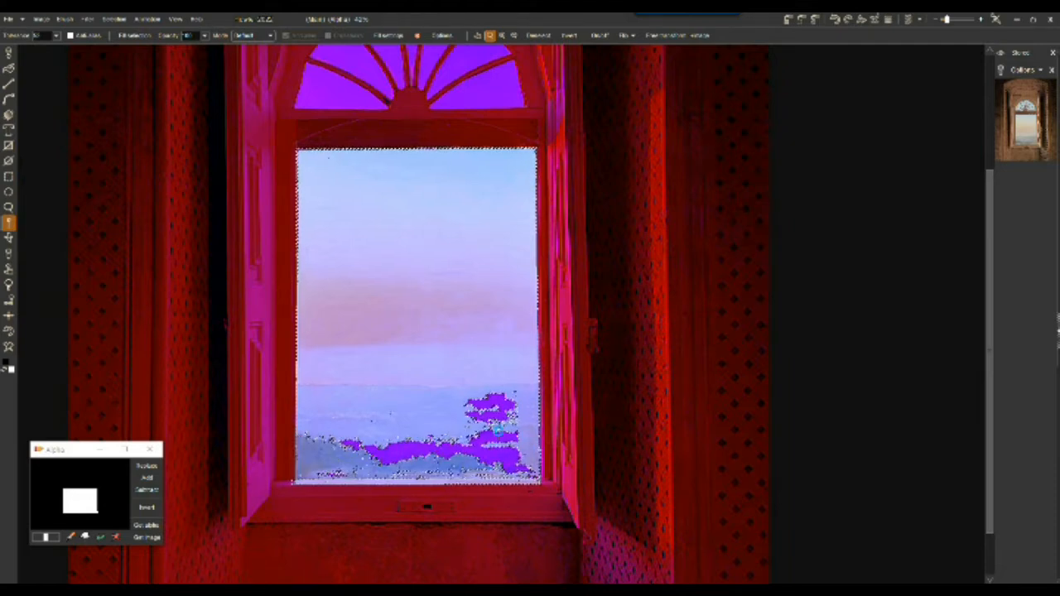
pyautogui.click(492, 405)
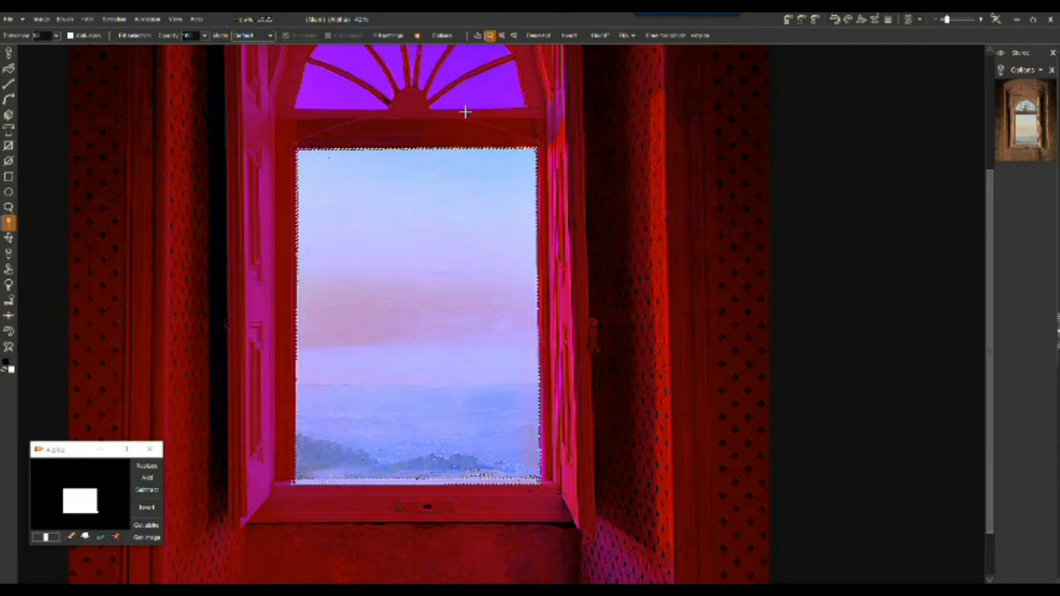
# Add each glass pane of the arched fan window to the selection with the magic wand.
pyautogui.click(485, 88)
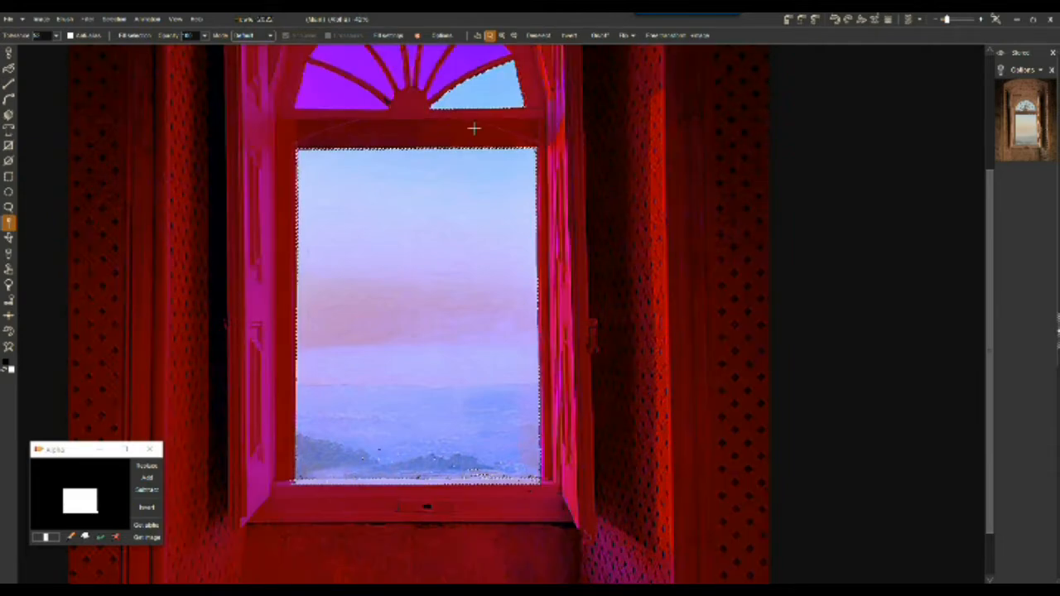
pyautogui.moveTo(423, 127); pyautogui.dragTo(447, 310)
pyautogui.click(498, 241)
pyautogui.click(477, 205)
pyautogui.click(439, 196)
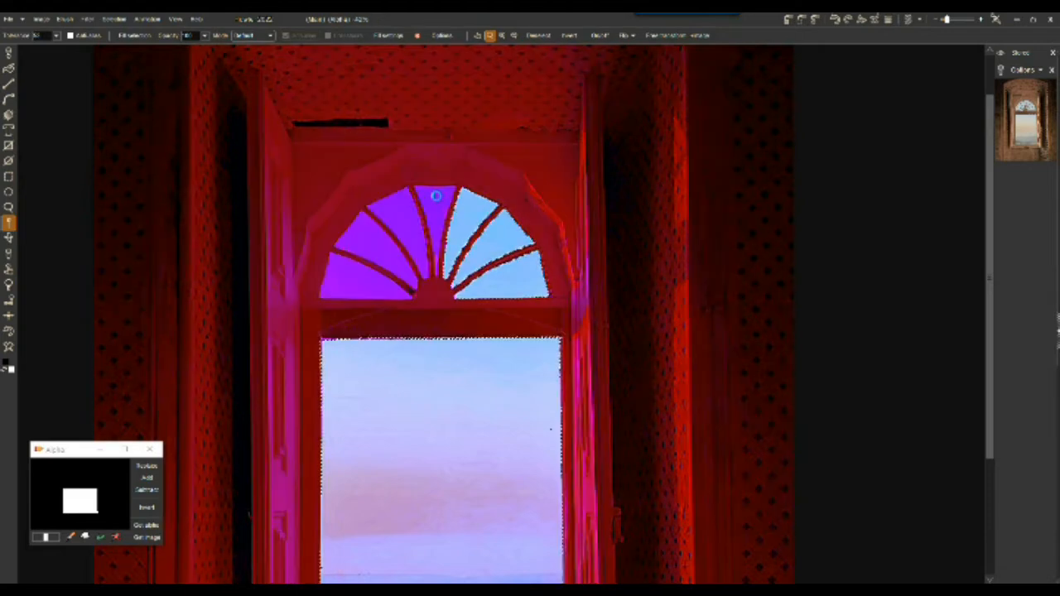
pyautogui.click(374, 231)
pyautogui.click(360, 256)
pyautogui.click(360, 281)
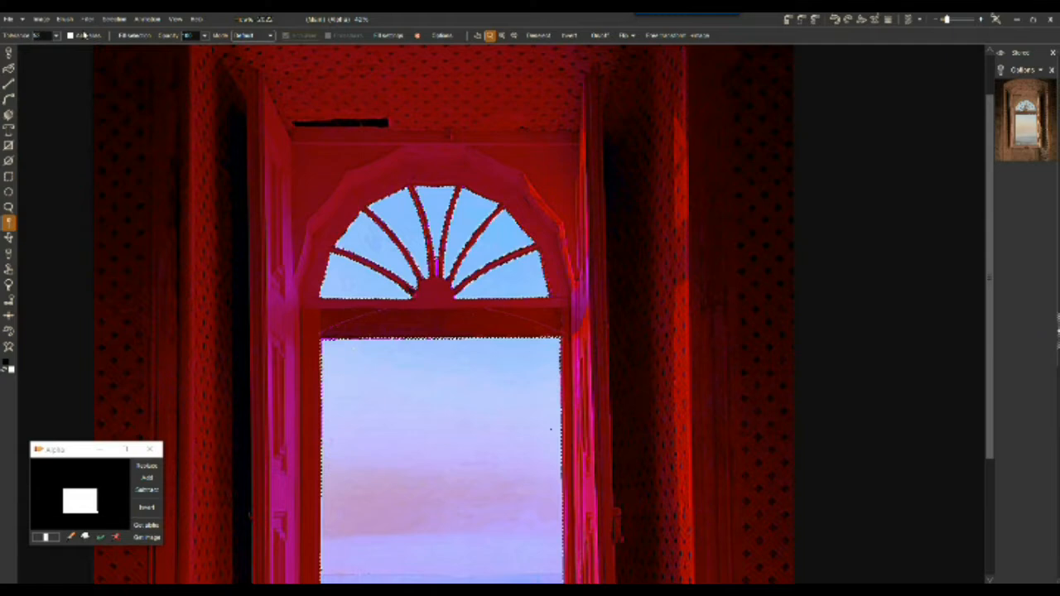
# Add the unselected wedge between the two central fan bars and the fringe along the pane edges to the selection.
pyautogui.scroll(8, 455, 252)
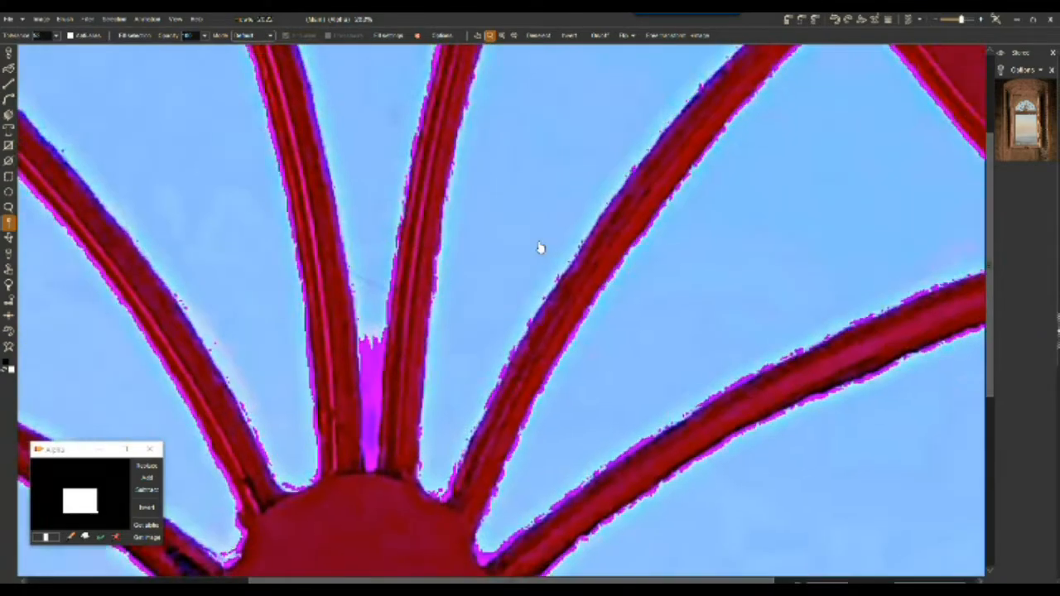
pyautogui.click(365, 377)
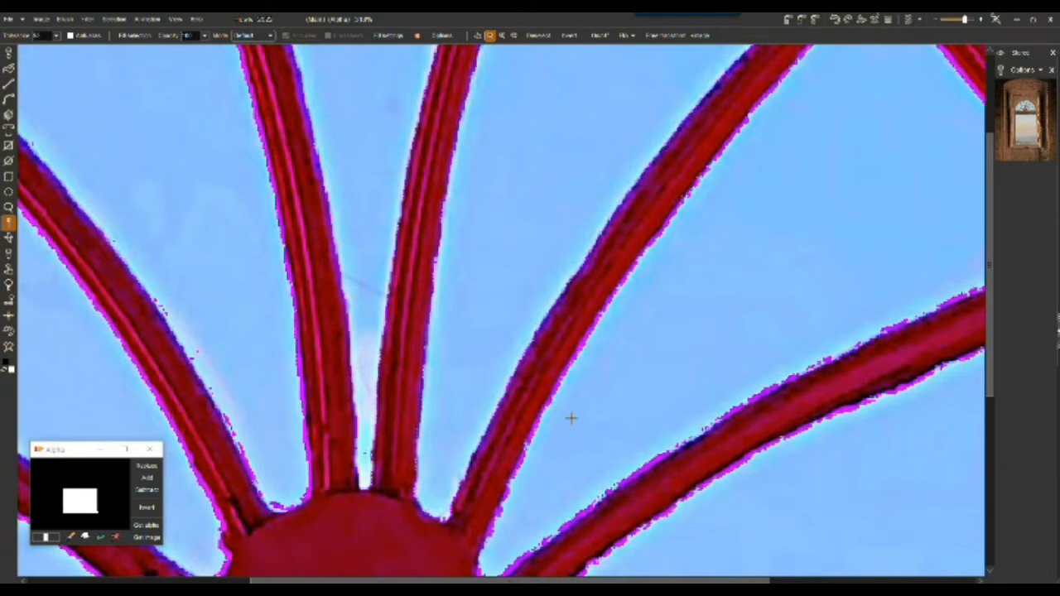
pyautogui.click(644, 464)
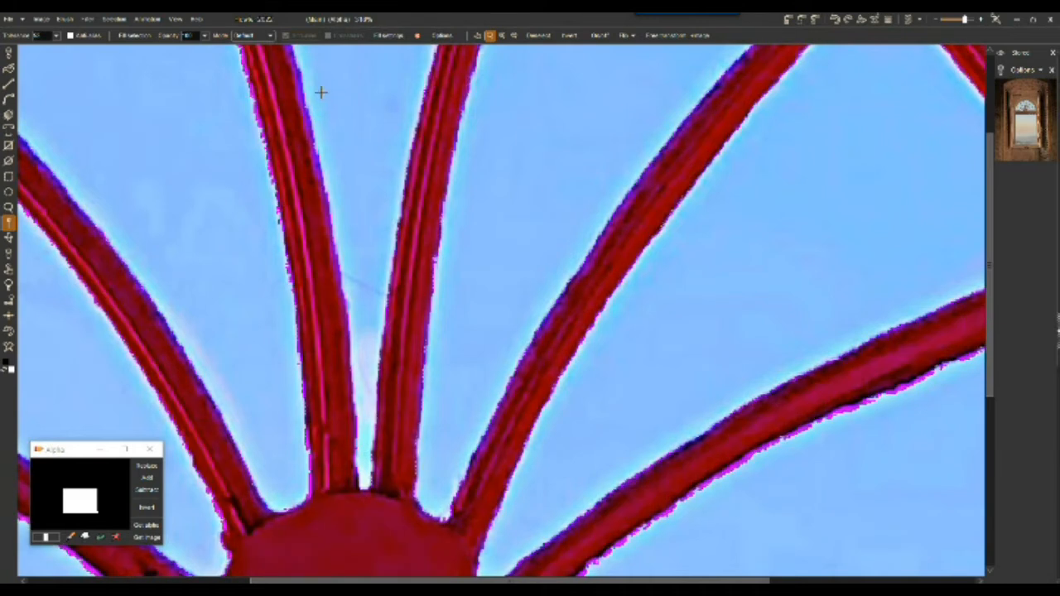
# Remove the pale sill strip below the lower opening from the selection with the rectangle alpha tool and clean up its bottom edge.
pyautogui.moveTo(546, 167); pyautogui.dragTo(488, 184)
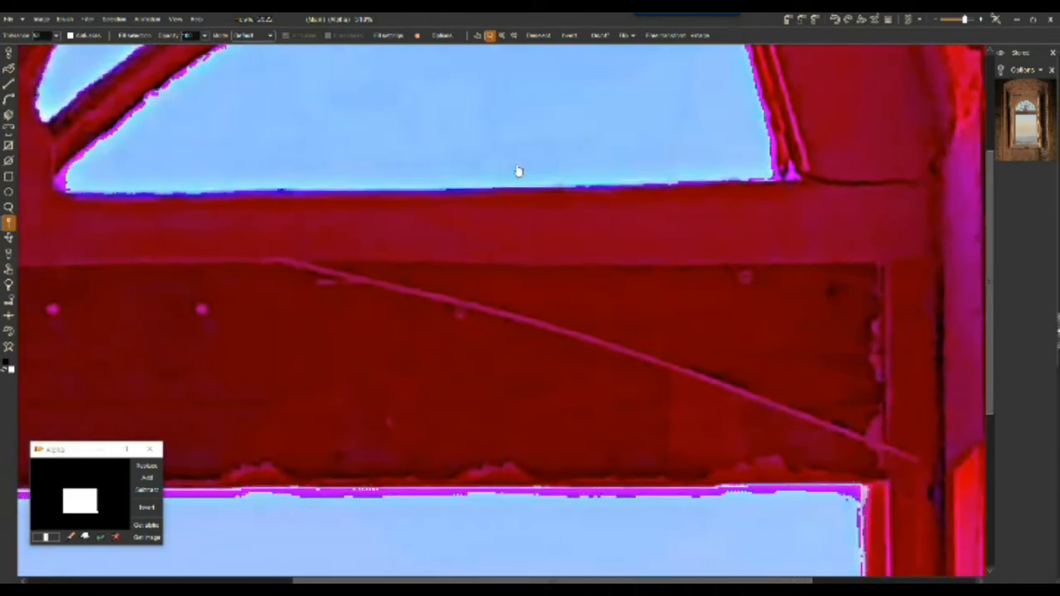
pyautogui.moveTo(412, 355); pyautogui.dragTo(607, 156)
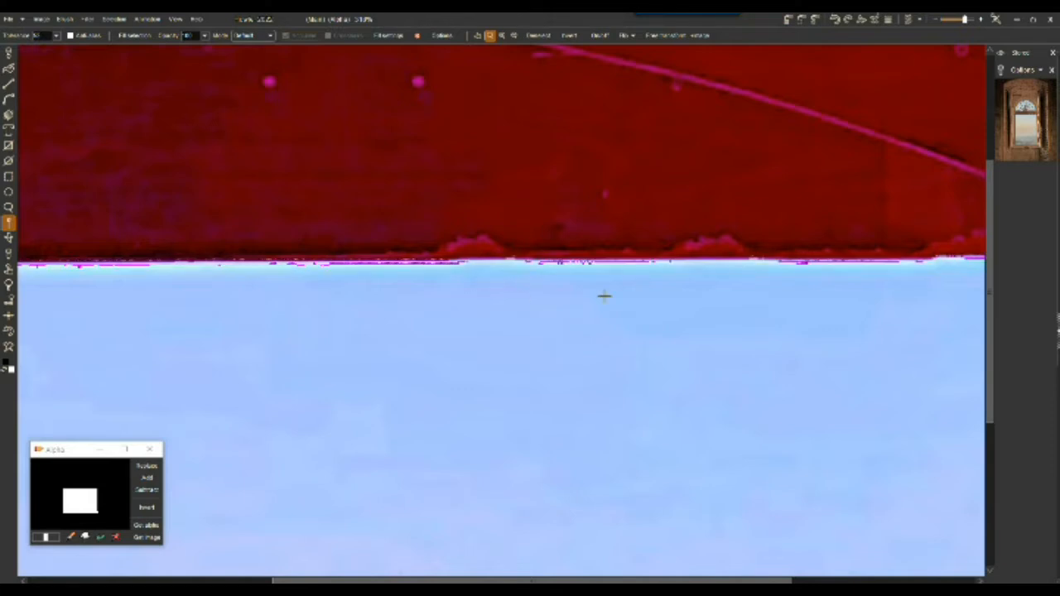
pyautogui.scroll(-5, 603, 295)
pyautogui.scroll(5, 517, 309)
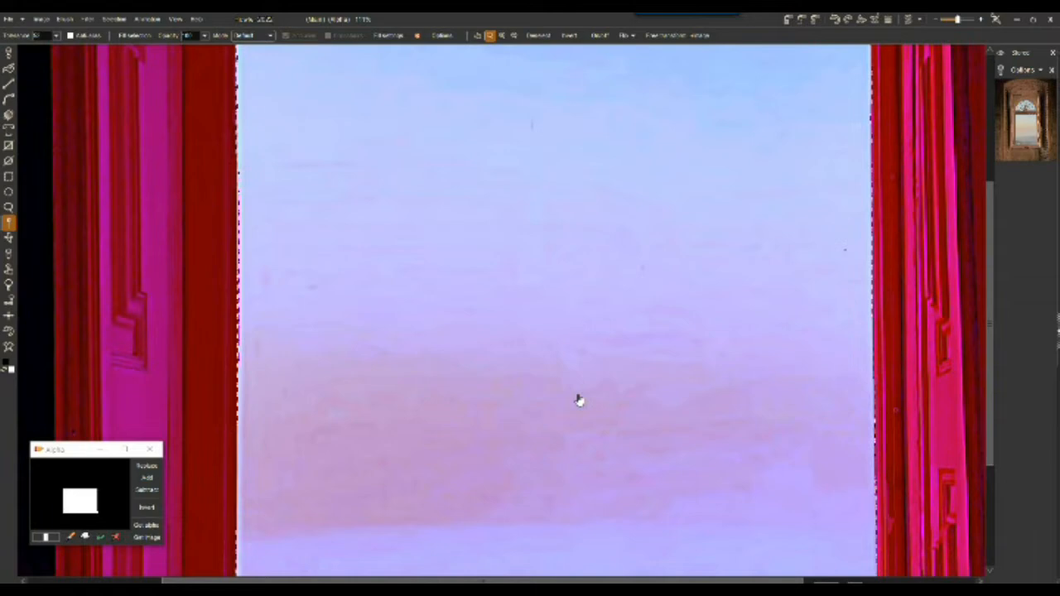
pyautogui.moveTo(579, 401); pyautogui.dragTo(497, 177)
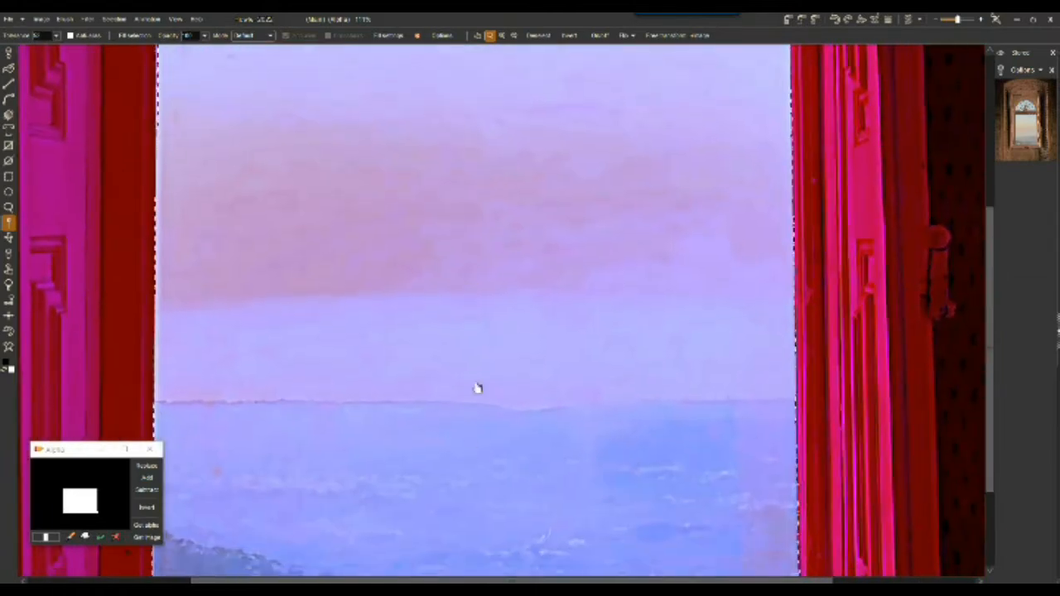
pyautogui.moveTo(472, 440); pyautogui.dragTo(485, 256)
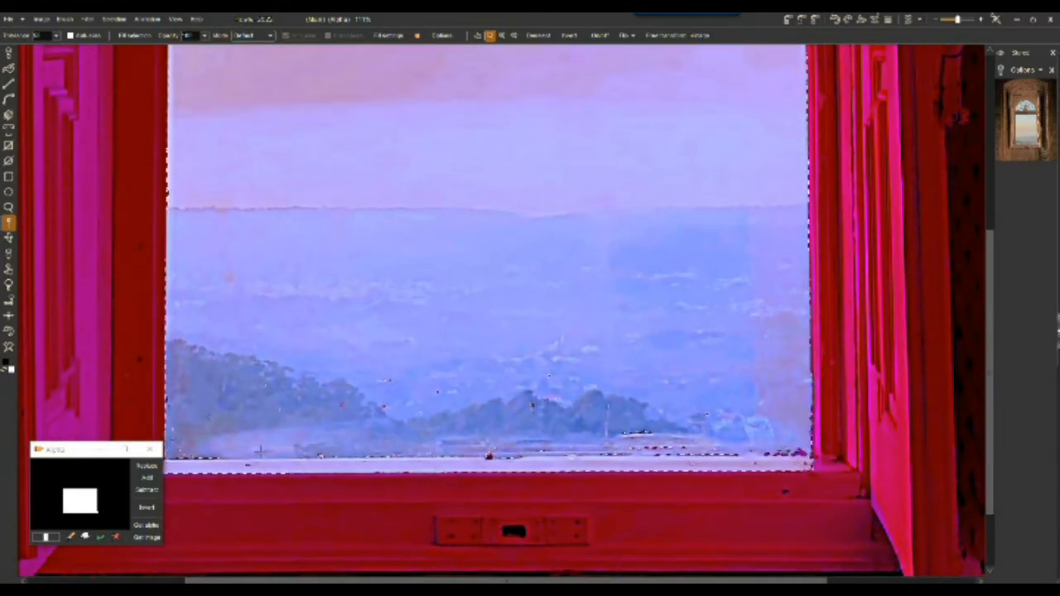
pyautogui.moveTo(301, 475); pyautogui.dragTo(323, 366)
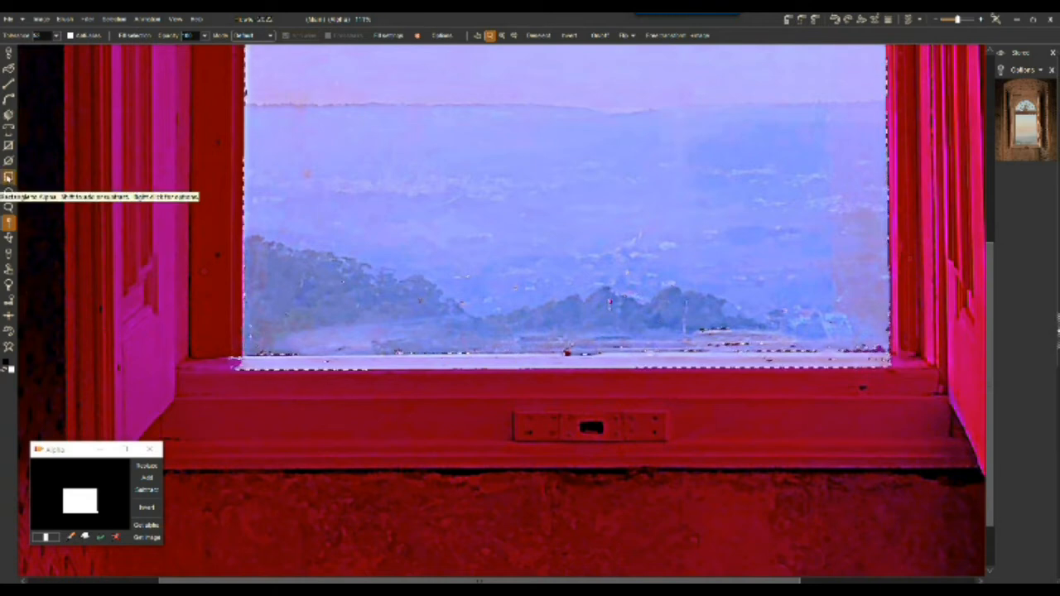
pyautogui.click(8, 176)
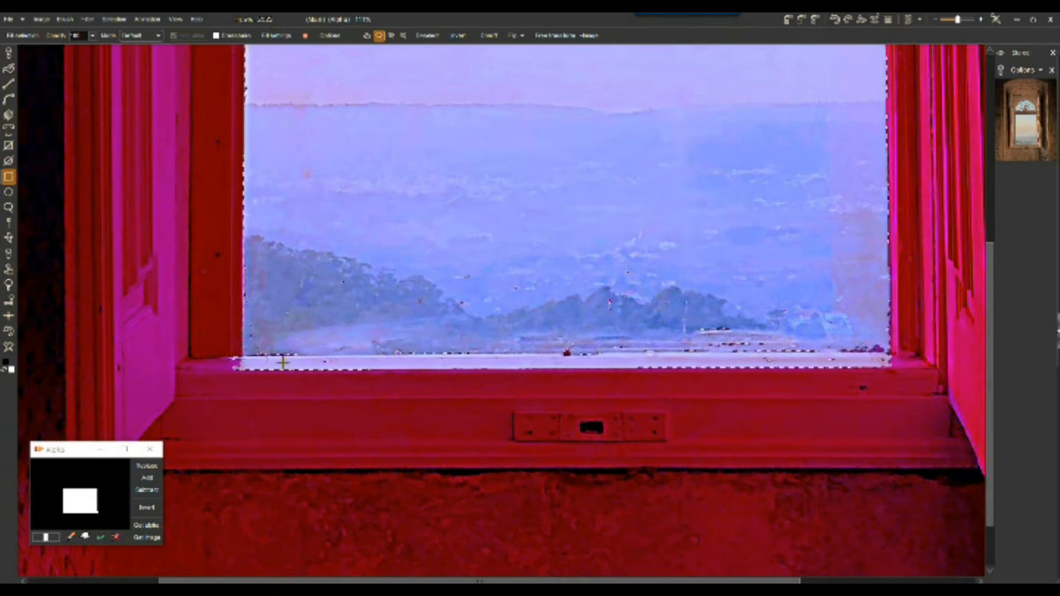
pyautogui.moveTo(922, 387); pyautogui.dragTo(922, 387)
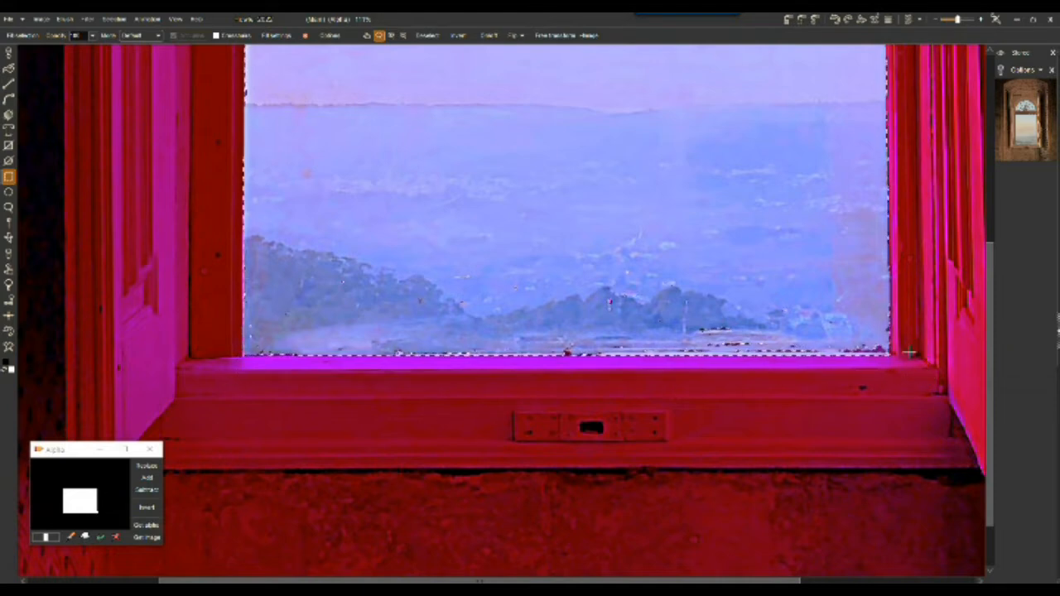
pyautogui.moveTo(580, 394); pyautogui.dragTo(212, 388)
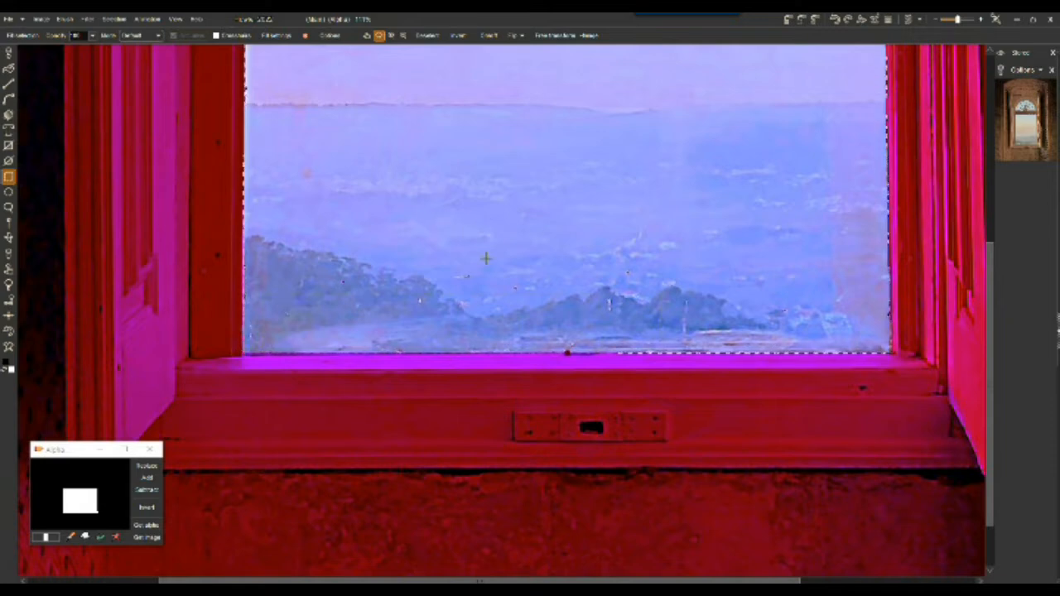
# Subtract a rectangle along the photo's lower right edge from the alpha selection to clear stray selected pixels.
pyautogui.hotkey('ctrl', 'shift', 'a')
pyautogui.scroll(5, 646, 240)
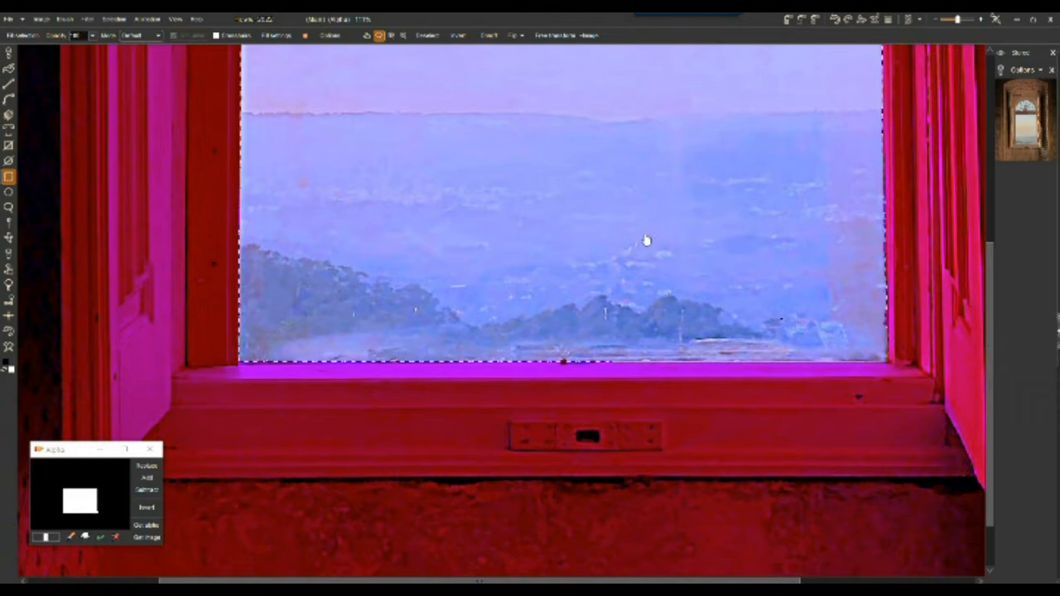
pyautogui.scroll(-10, 623, 356)
pyautogui.scroll(5, 609, 363)
pyautogui.scroll(-6, 636, 333)
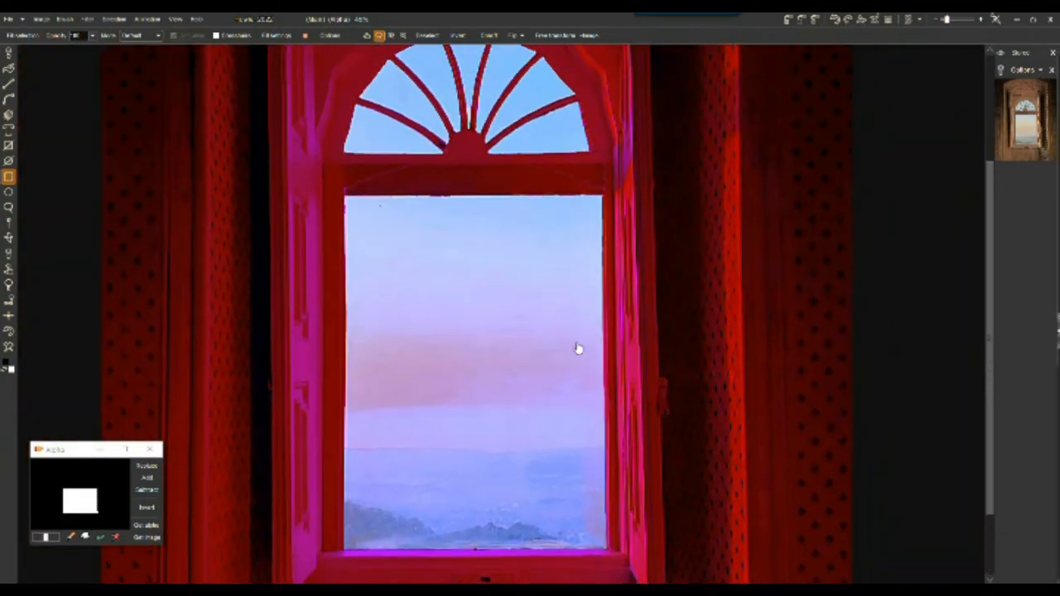
pyautogui.scroll(4, 550, 328)
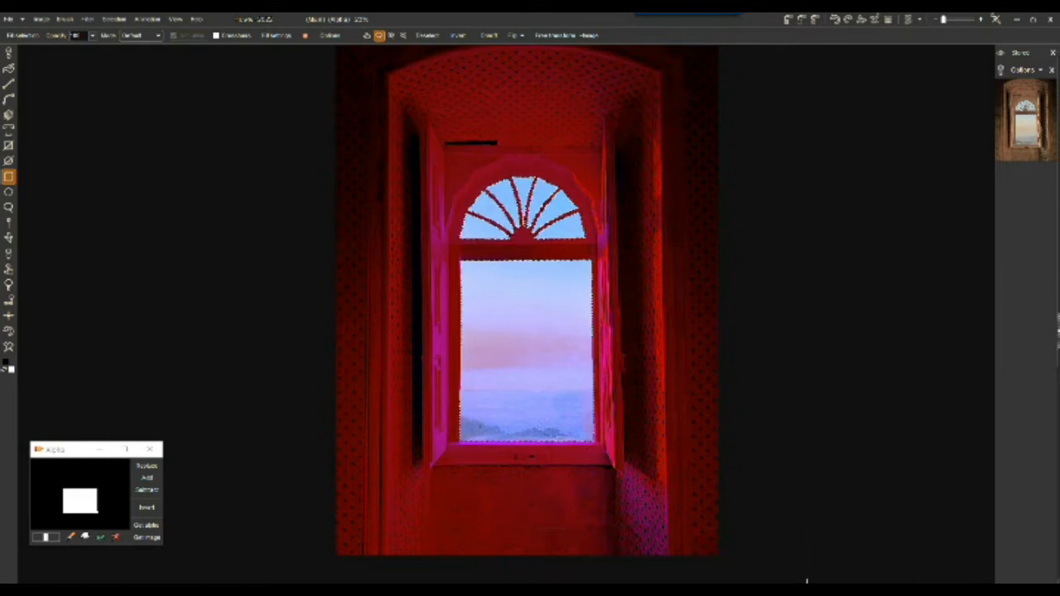
pyautogui.moveTo(651, 523); pyautogui.dragTo(604, 466)
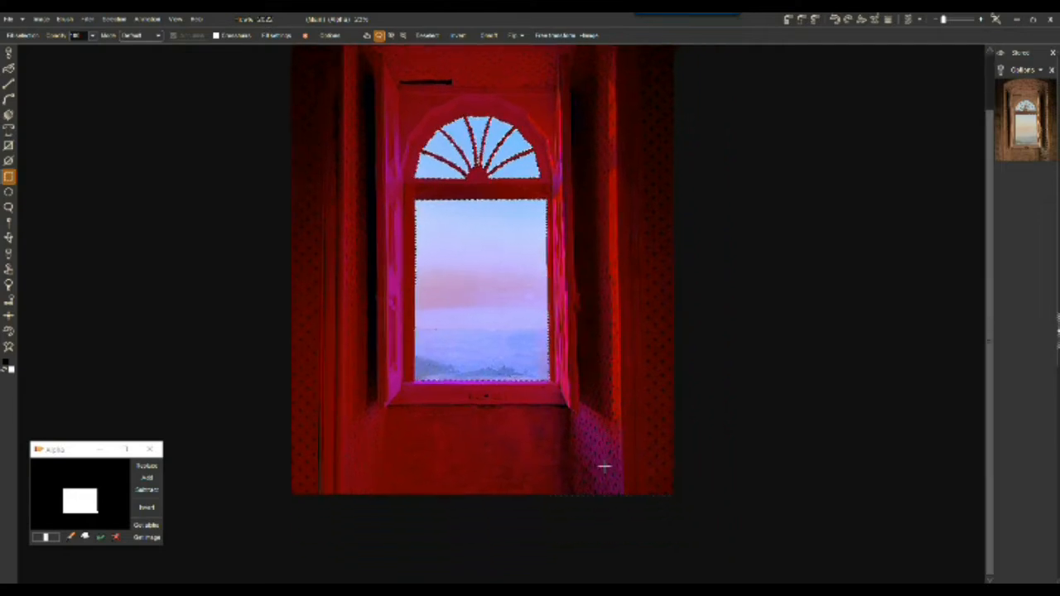
pyautogui.moveTo(497, 477); pyautogui.dragTo(800, 539)
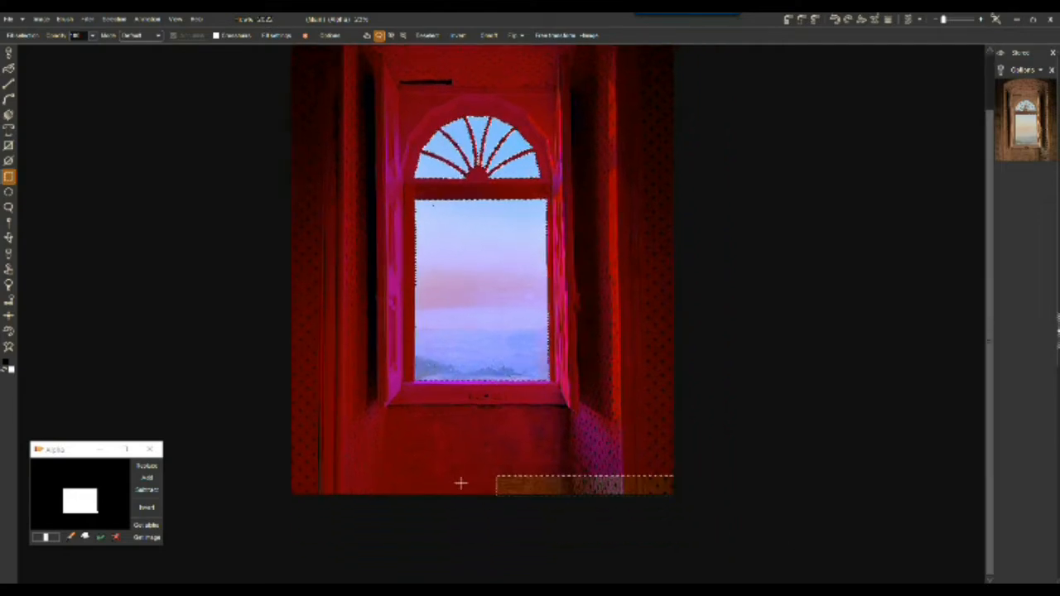
pyautogui.hotkey('ctrl', 'z')
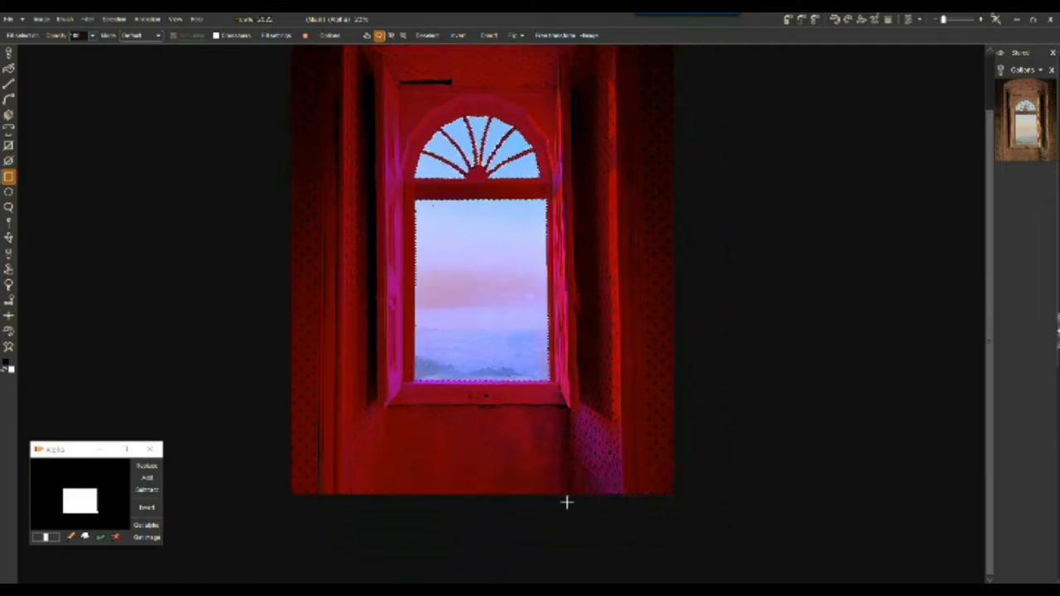
pyautogui.moveTo(646, 361); pyautogui.dragTo(710, 487)
pyautogui.scroll(-1, 734, 405)
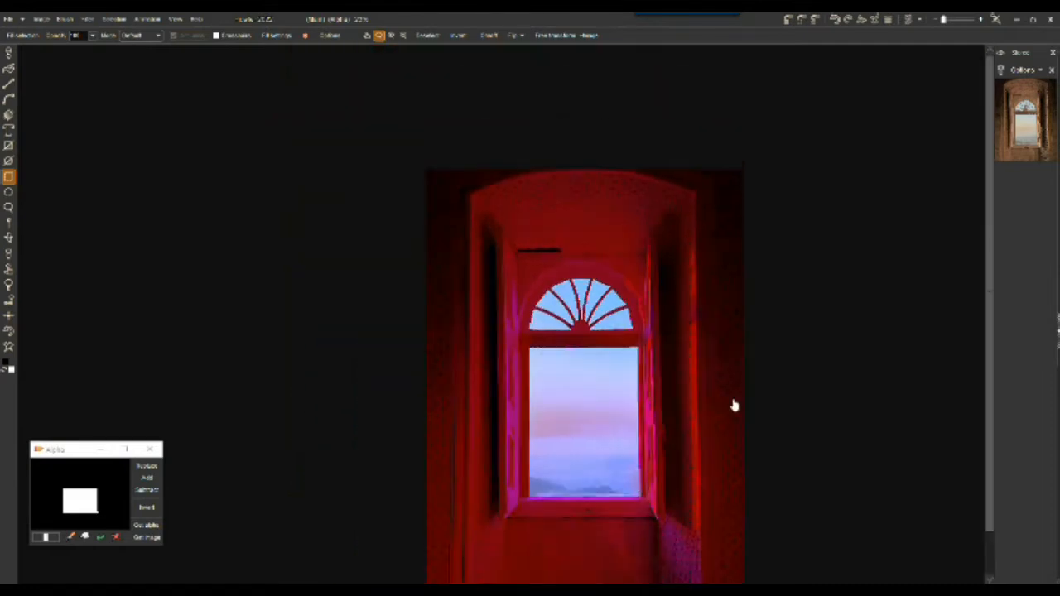
# Add the leftover fringe along the bar edges of the two lowest left fan panes to the selection with the magic wand.
pyautogui.scroll(-1, 737, 406)
pyautogui.scroll(3, 765, 407)
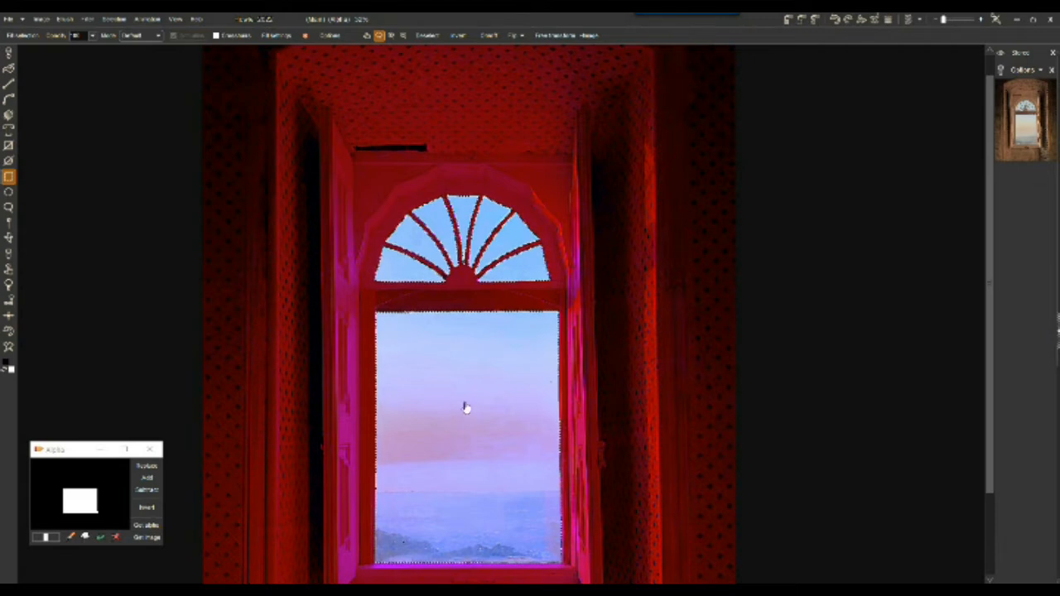
pyautogui.scroll(5, 473, 298)
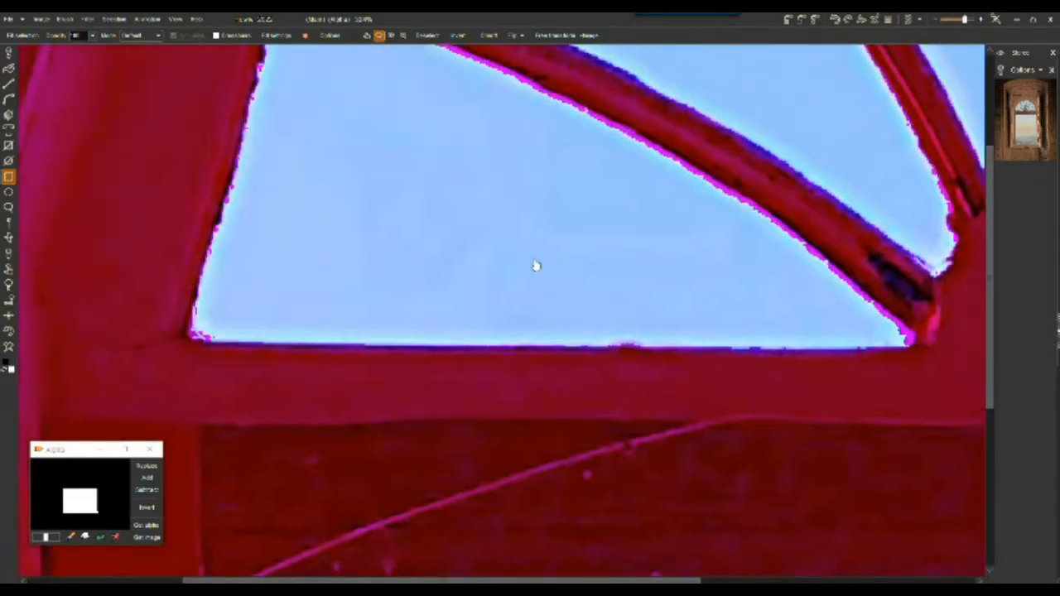
pyautogui.moveTo(536, 266); pyautogui.dragTo(303, 265)
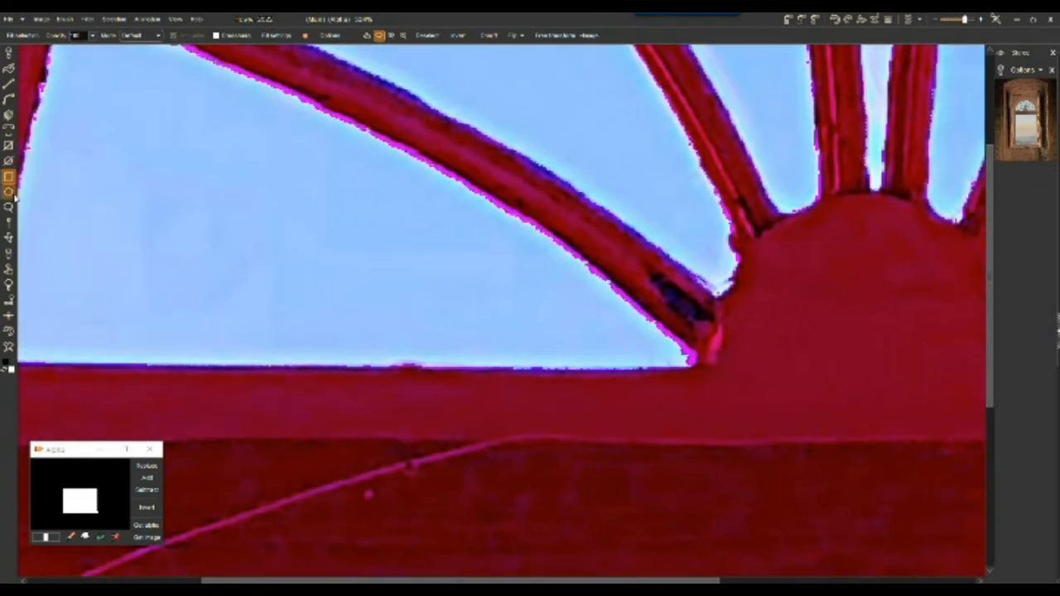
pyautogui.click(10, 223)
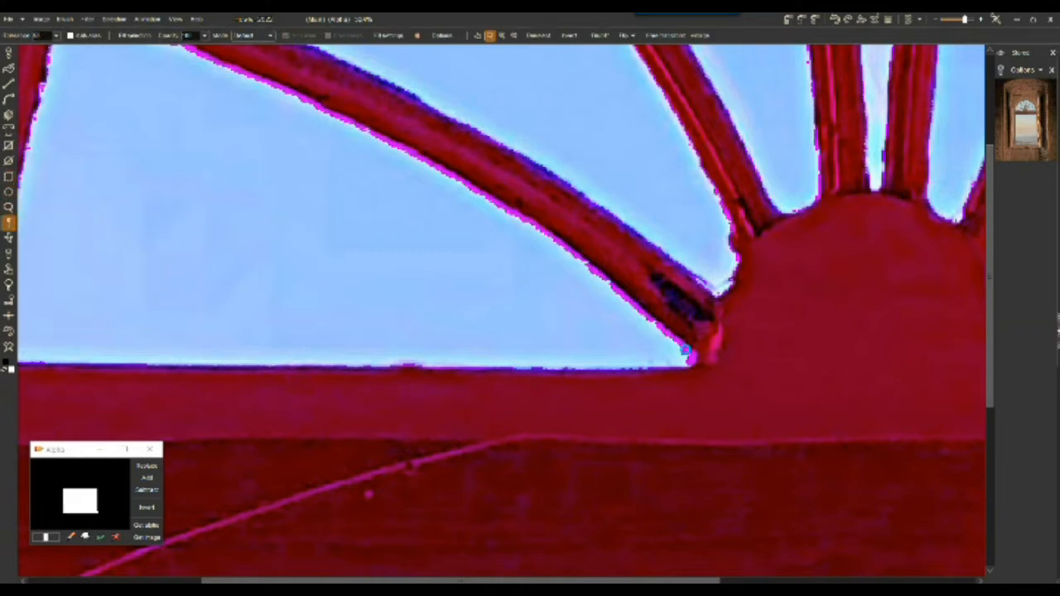
pyautogui.click(686, 350)
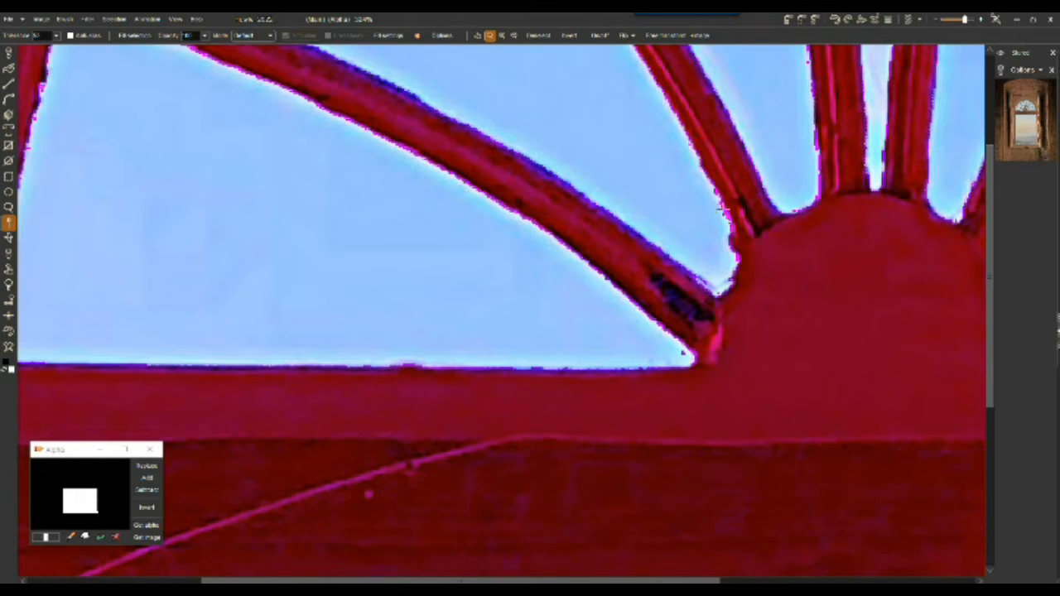
pyautogui.click(723, 217)
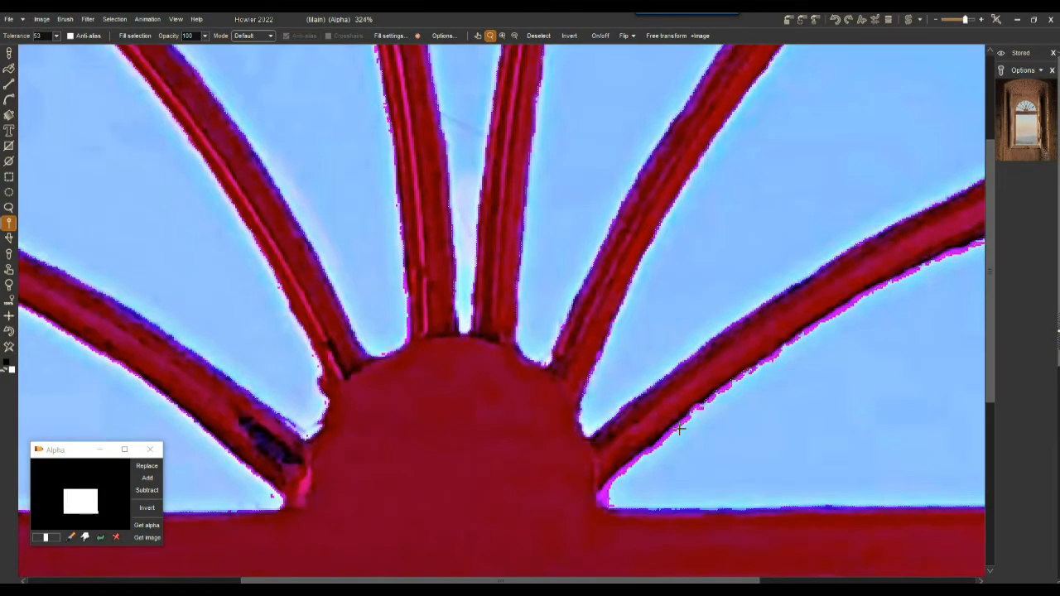
# Add the fringe beneath the lowest right fan bar to the selection, keeping the other panes selected.
pyautogui.click(662, 455)
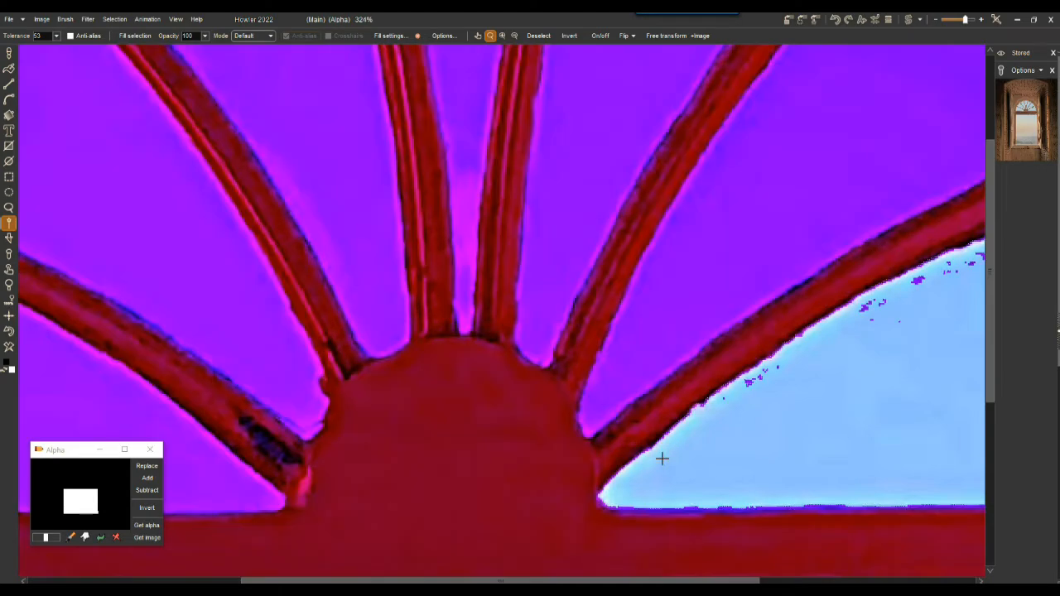
pyautogui.click(719, 458)
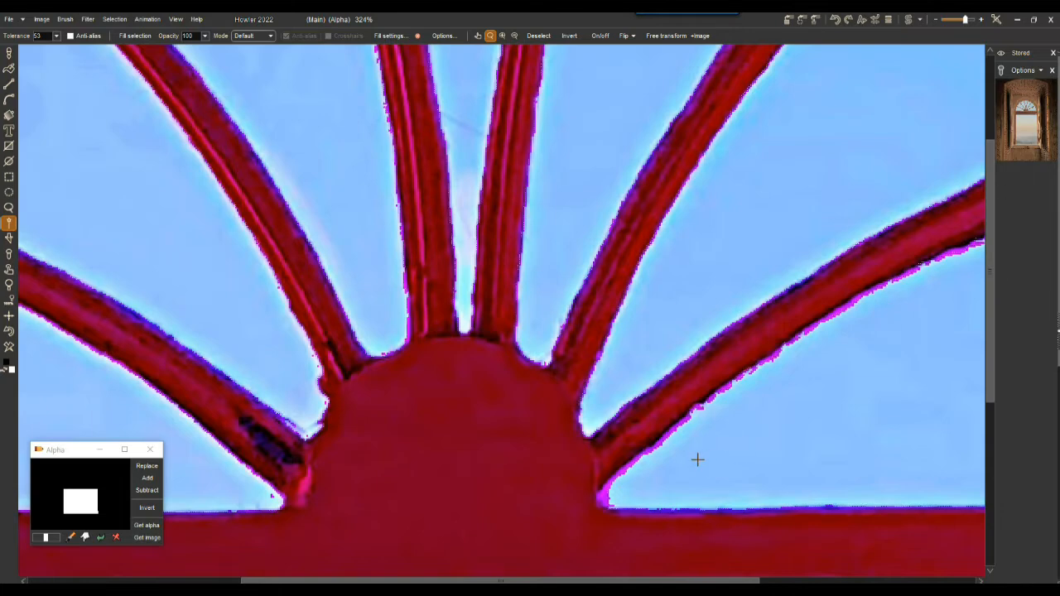
pyautogui.click(677, 432)
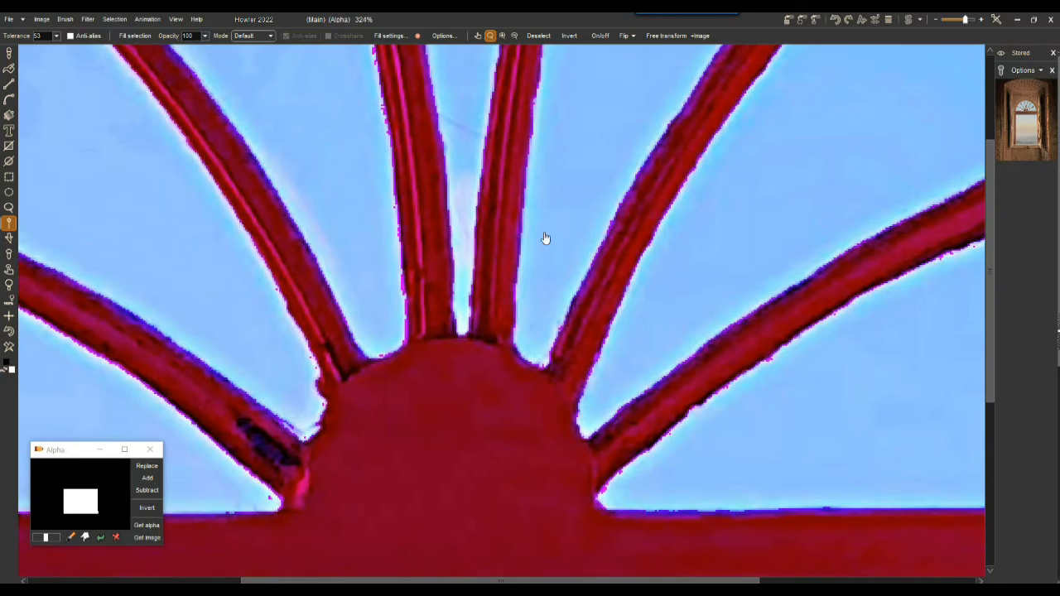
# Add the fringe along the top edge and corner of the fan pane just right of the central one to the selection.
pyautogui.scroll(5, 545, 237)
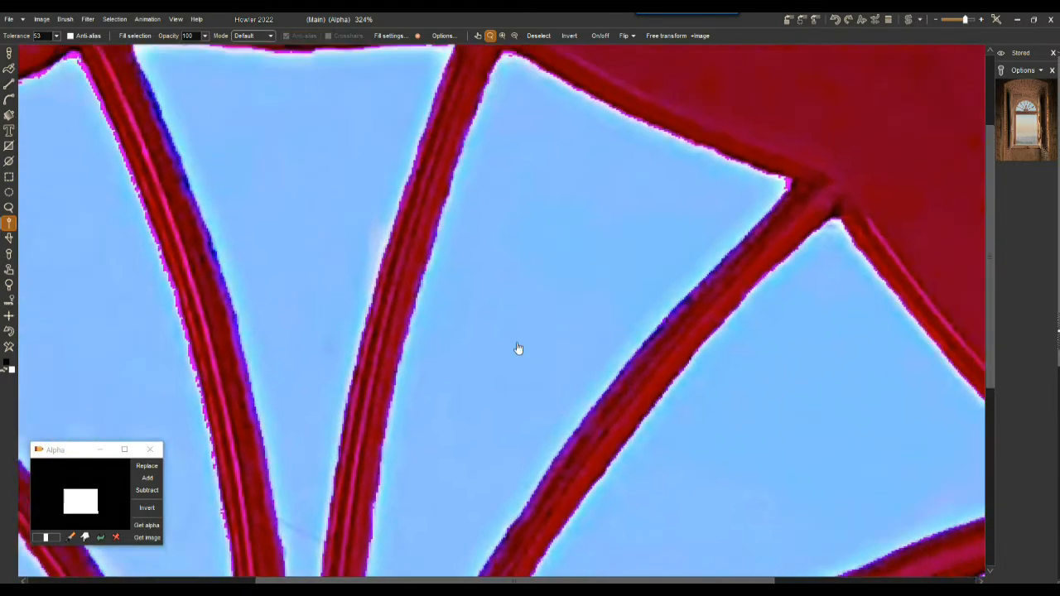
pyautogui.moveTo(518, 348); pyautogui.dragTo(461, 440)
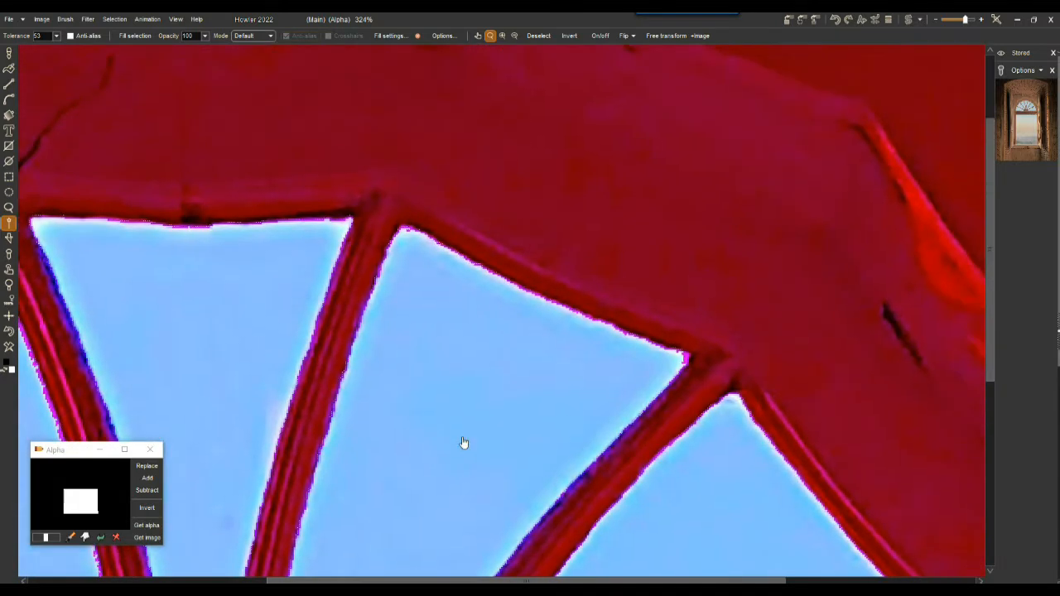
pyautogui.click(683, 355)
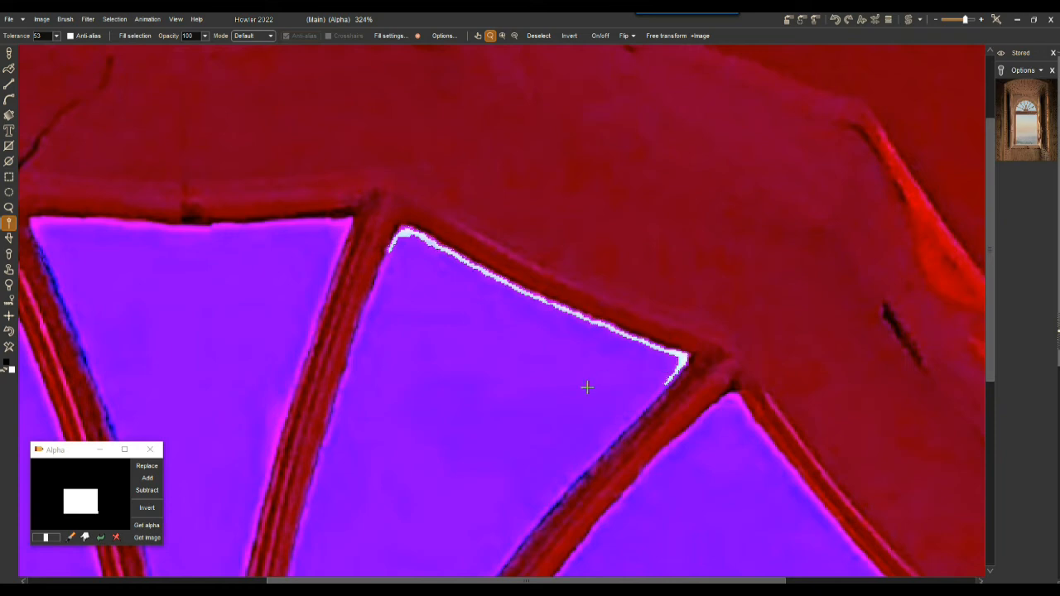
pyautogui.click(578, 378)
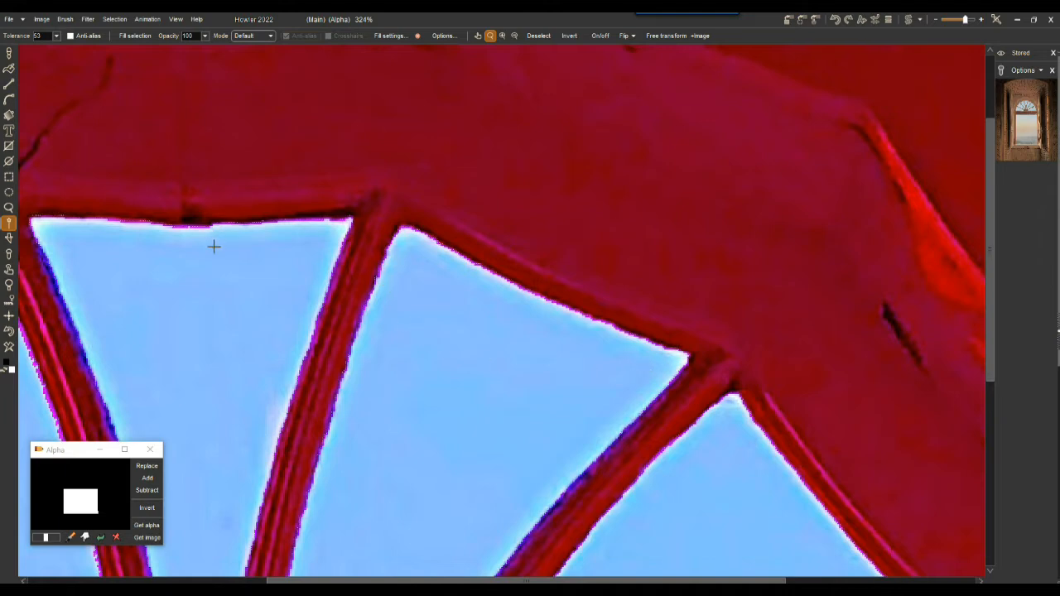
pyautogui.moveTo(199, 302); pyautogui.dragTo(490, 276)
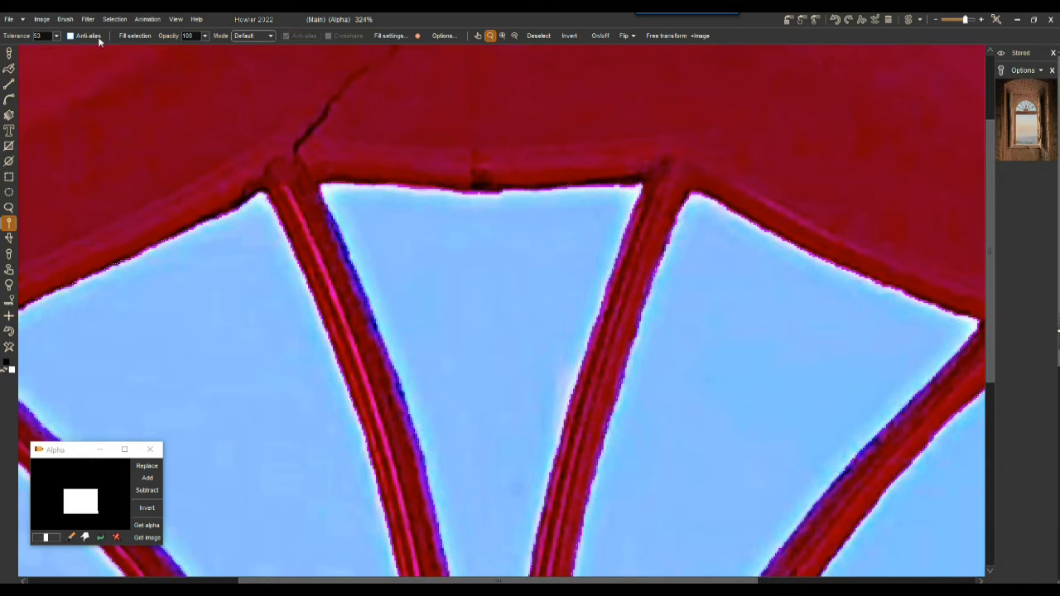
# Soften the selection with a box filter at level 2, checking the result in the alpha preview.
pyautogui.click(114, 18)
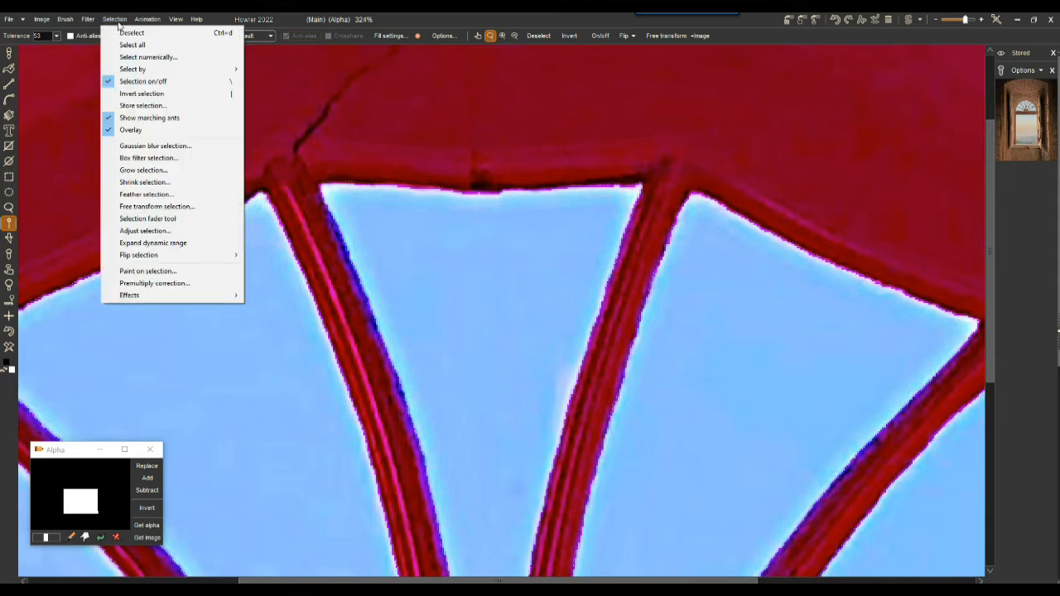
pyautogui.click(129, 159)
pyautogui.moveTo(514, 296); pyautogui.dragTo(494, 298)
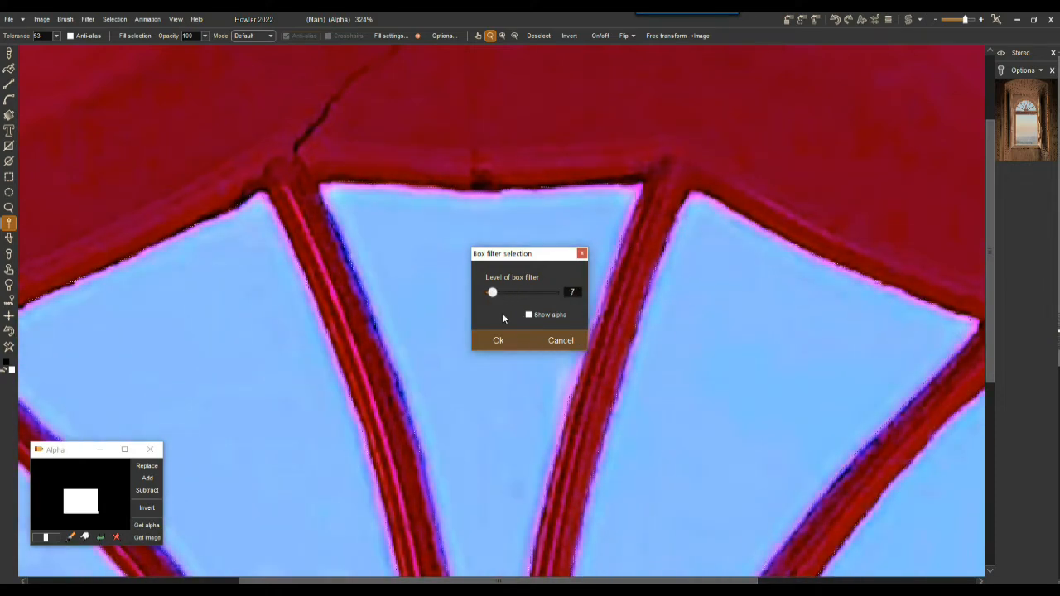
pyautogui.click(530, 316)
pyautogui.moveTo(495, 299); pyautogui.dragTo(484, 294)
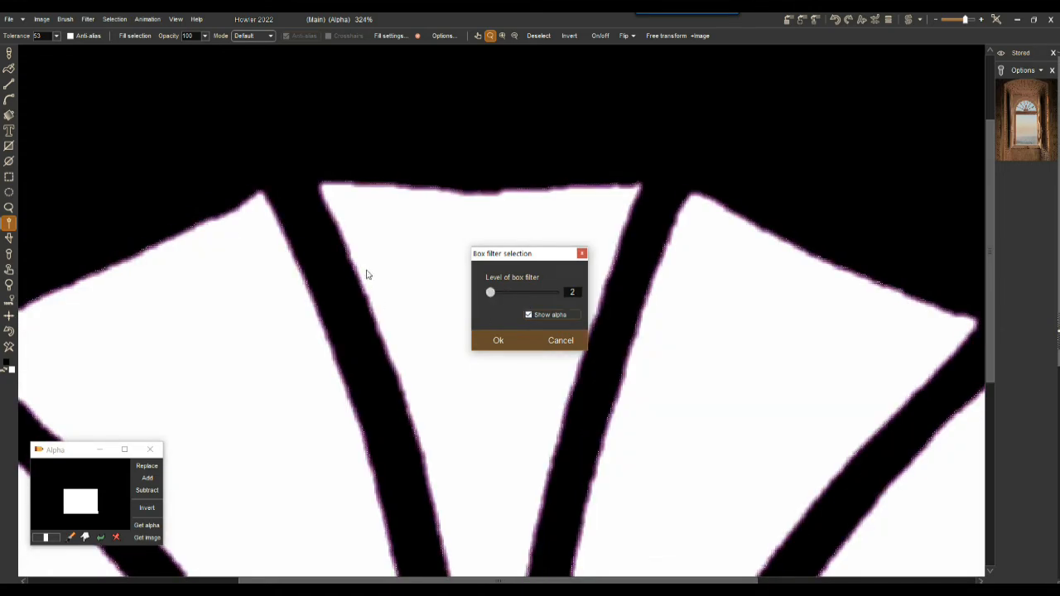
pyautogui.click(500, 340)
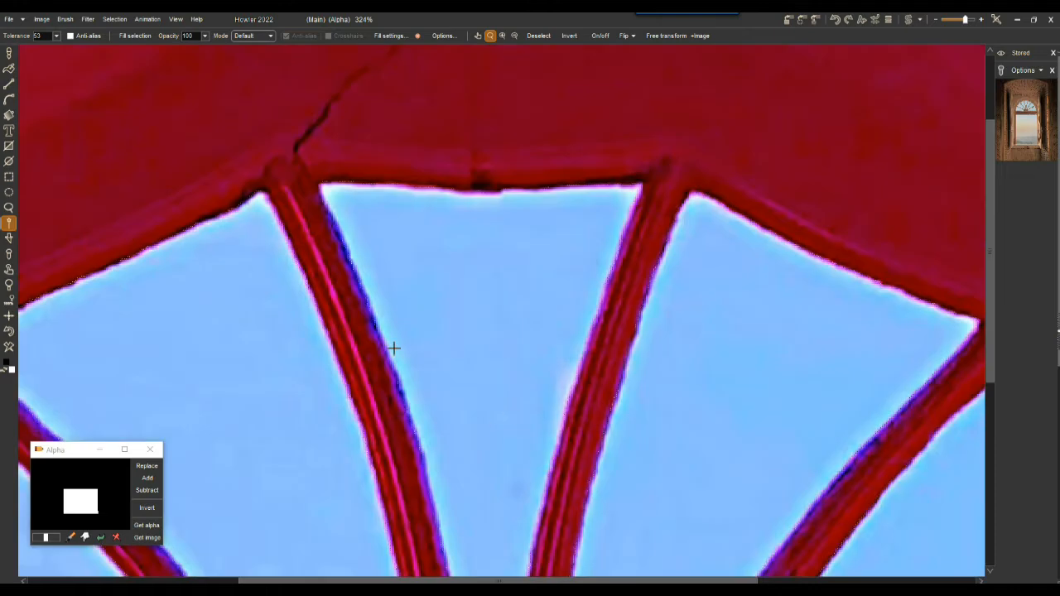
# Examine the softened selection edges around the fan panes and the upper part of the lower opening.
pyautogui.moveTo(418, 417); pyautogui.dragTo(478, 158)
pyautogui.moveTo(512, 249); pyautogui.dragTo(475, 258)
pyautogui.moveTo(502, 348); pyautogui.dragTo(348, 182)
pyautogui.scroll(-5, 551, 282)
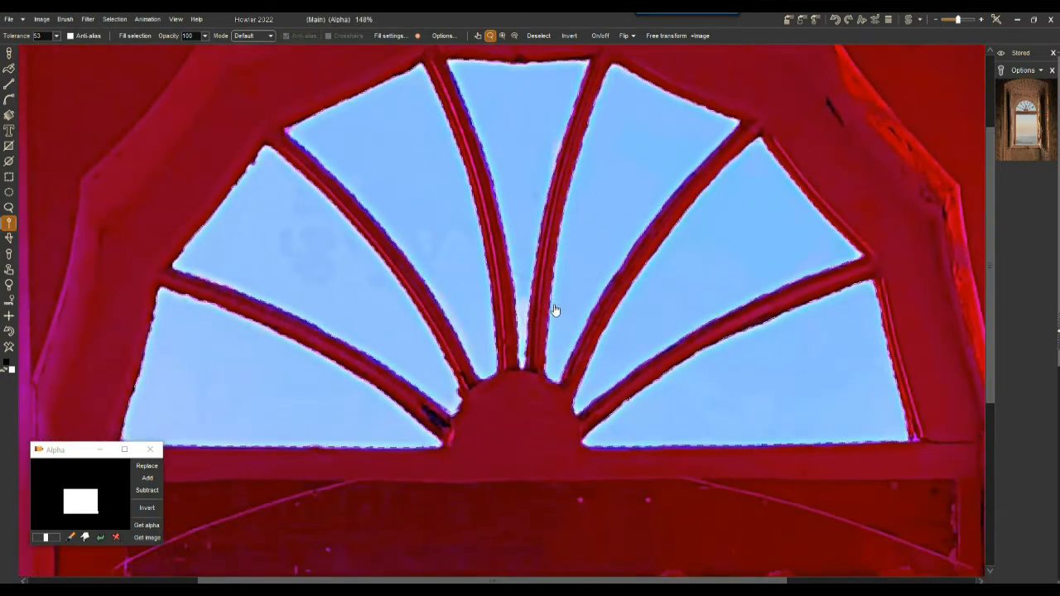
pyautogui.moveTo(513, 355); pyautogui.dragTo(425, 246)
pyautogui.scroll(-5, 517, 282)
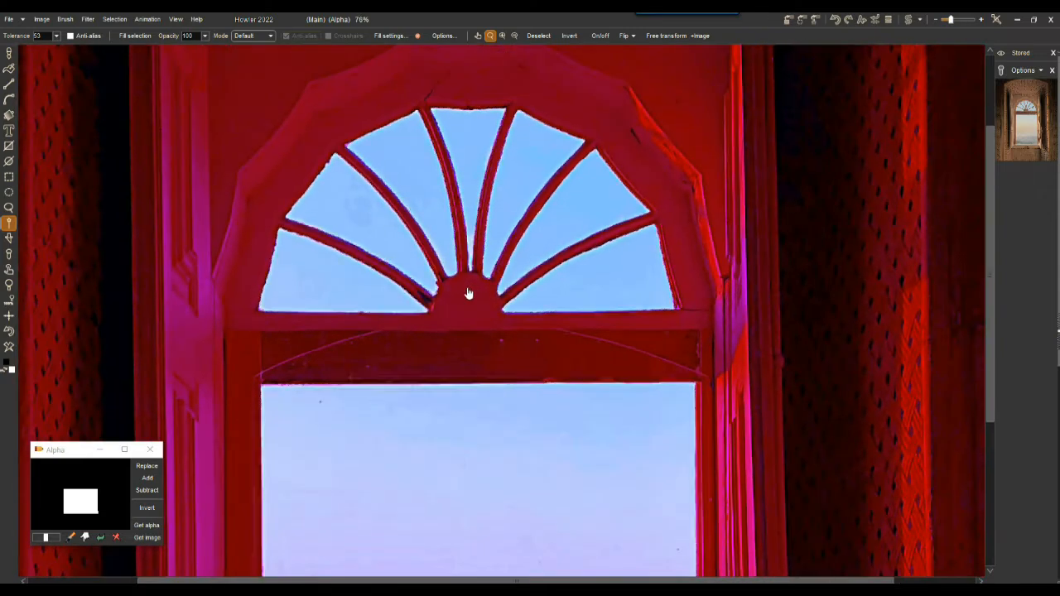
pyautogui.moveTo(480, 316); pyautogui.dragTo(475, 274)
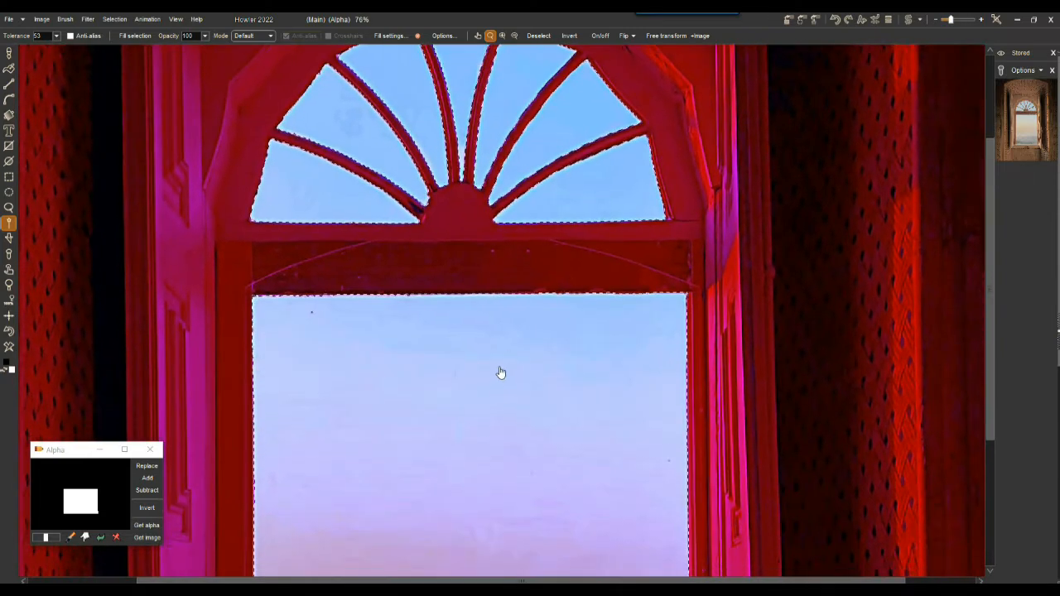
pyautogui.moveTo(499, 372); pyautogui.dragTo(529, 435)
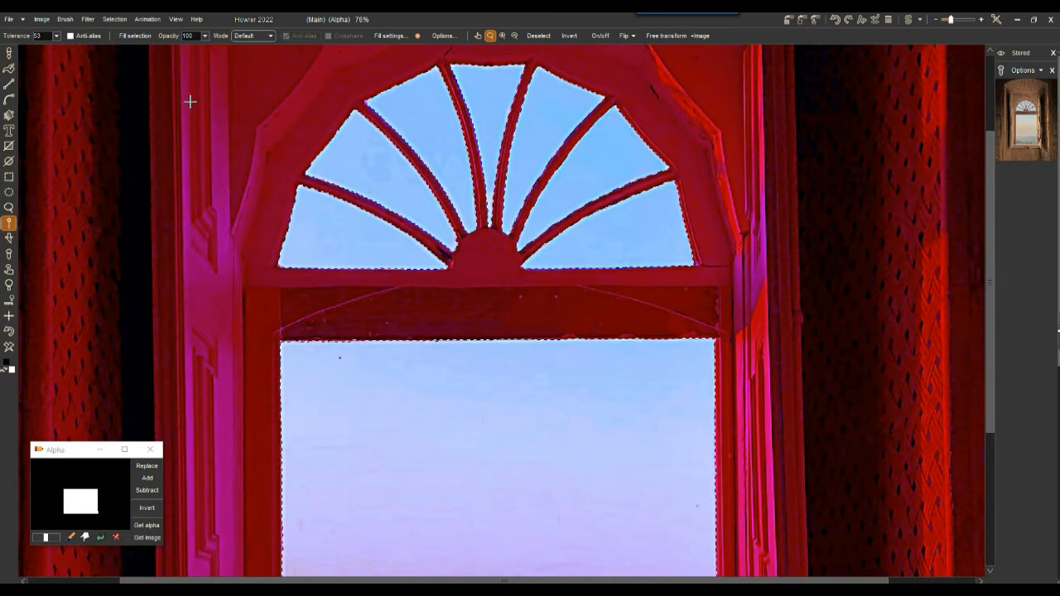
# Invert the selection so that the window frame and walls are selected instead of the sky openings.
pyautogui.click(110, 20)
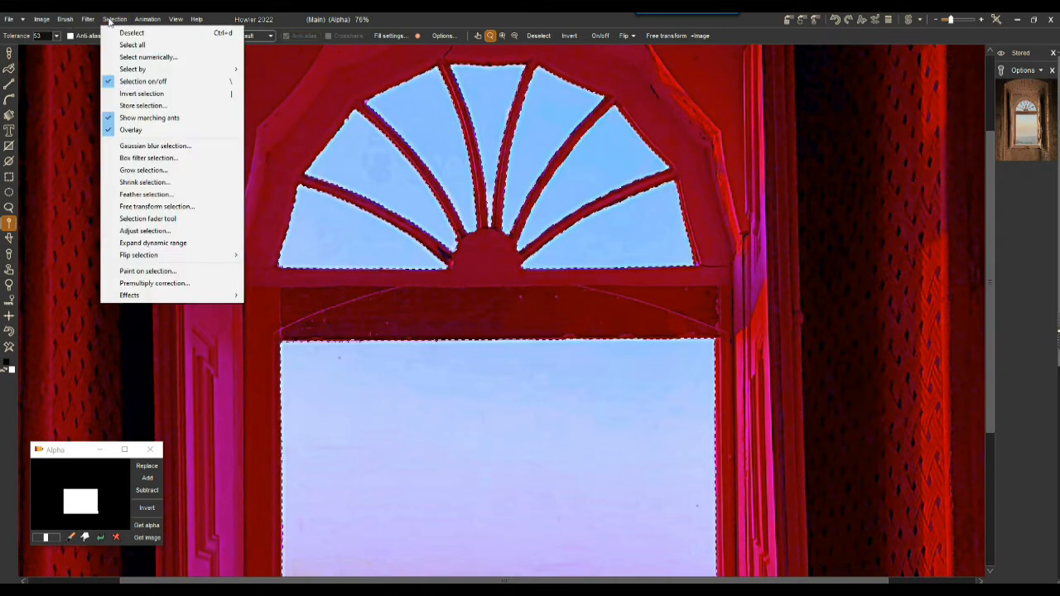
pyautogui.click(156, 92)
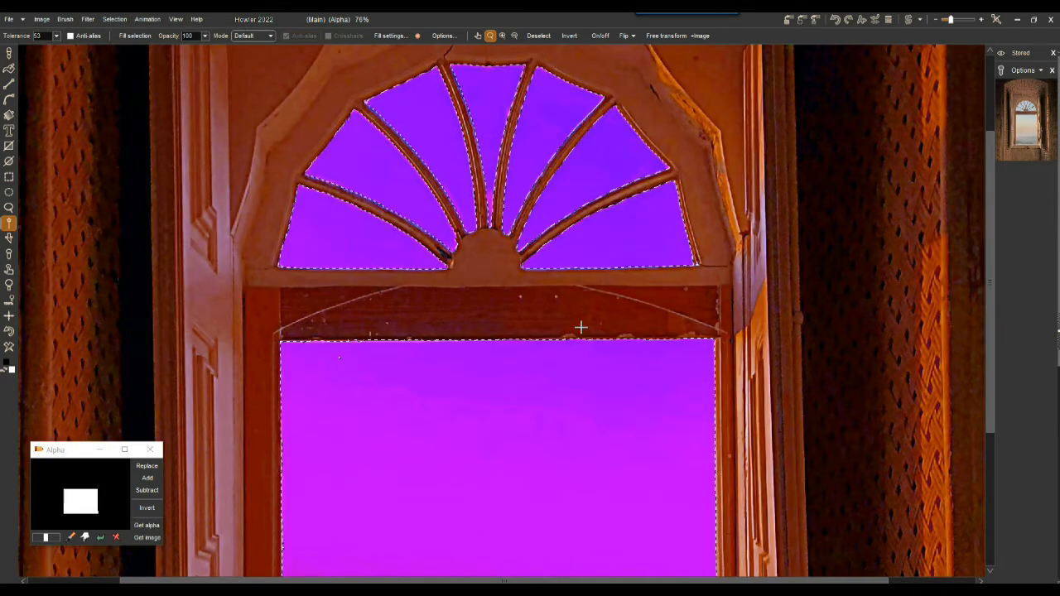
pyautogui.scroll(-5, 575, 317)
pyautogui.scroll(3, 540, 327)
pyautogui.scroll(-2, 542, 332)
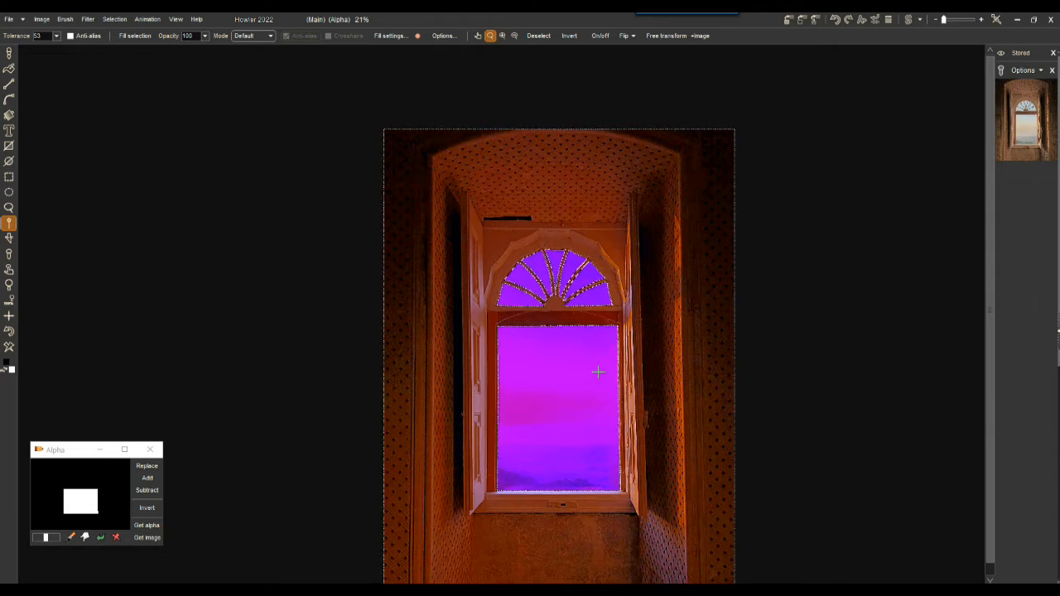
# Copy the selected frame and walls as a brush and activate the brush tool.
pyautogui.click(66, 19)
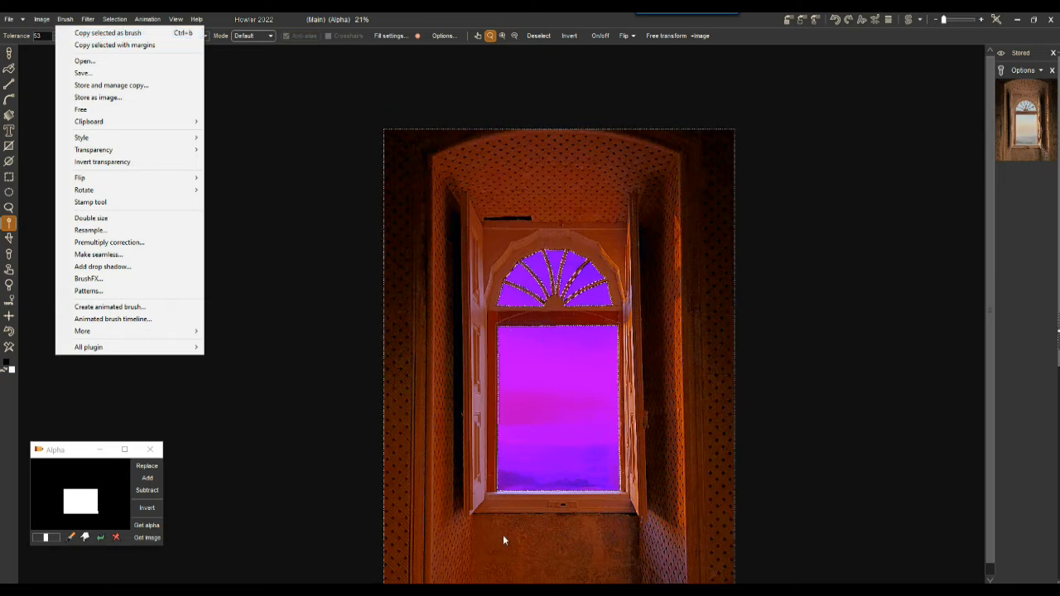
pyautogui.click(83, 33)
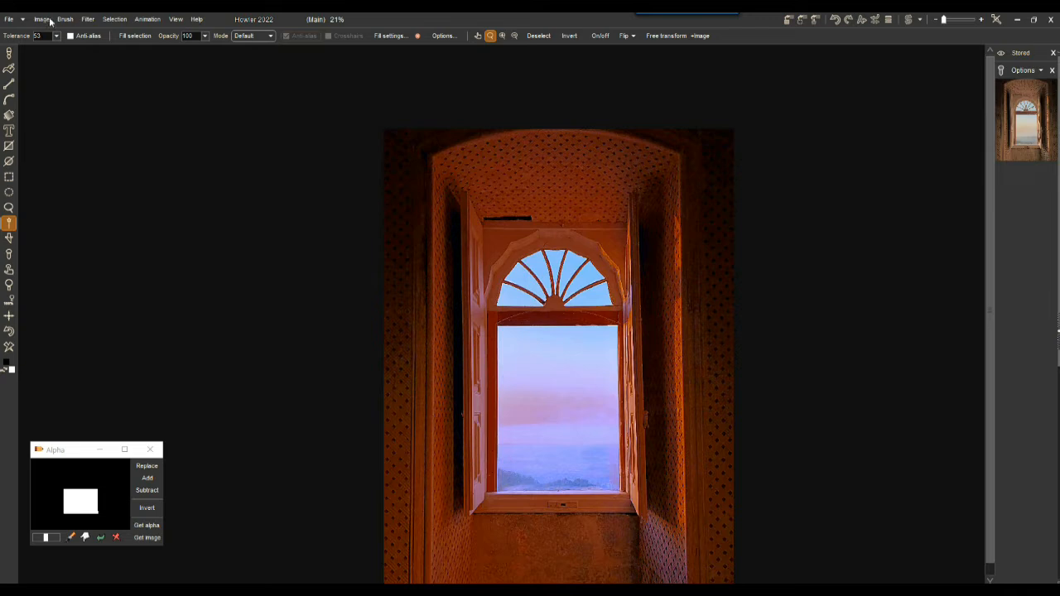
pyautogui.press('b')
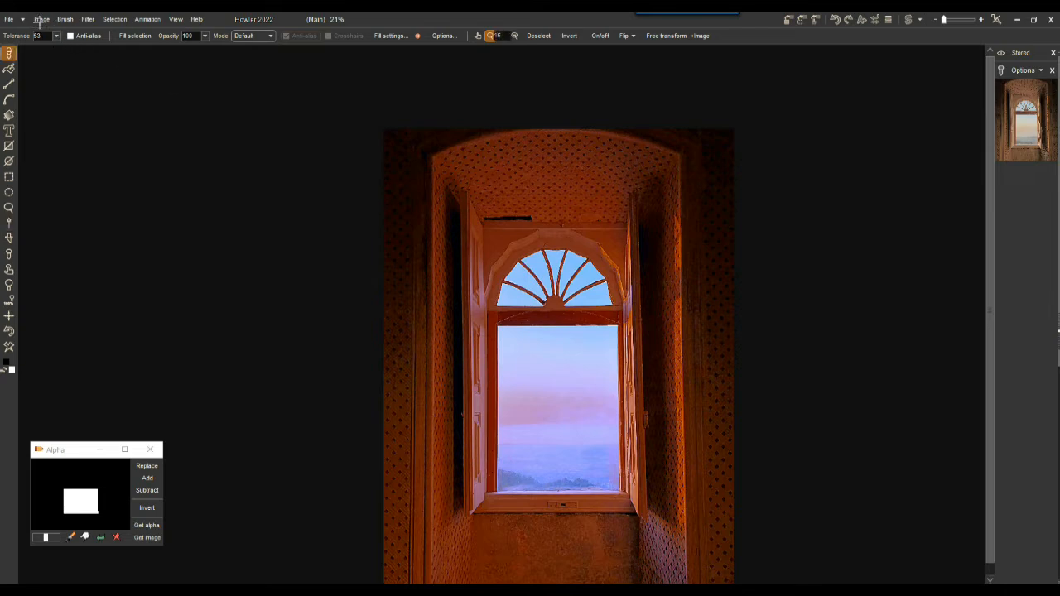
# Store a managed copy of the window frame brush and place its panel in the empty workspace beside the image.
pyautogui.click(66, 19)
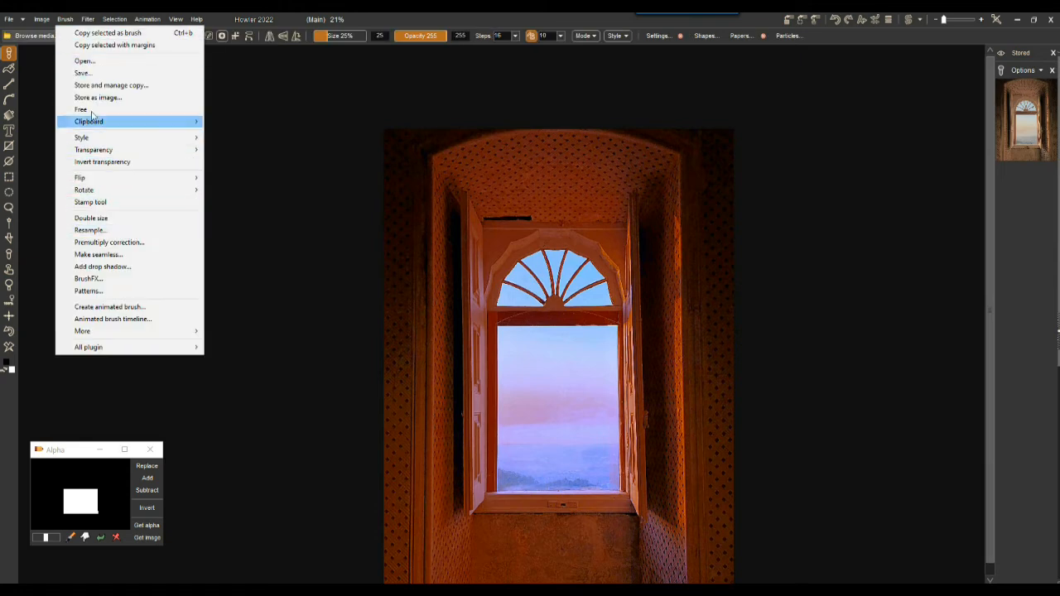
pyautogui.click(95, 85)
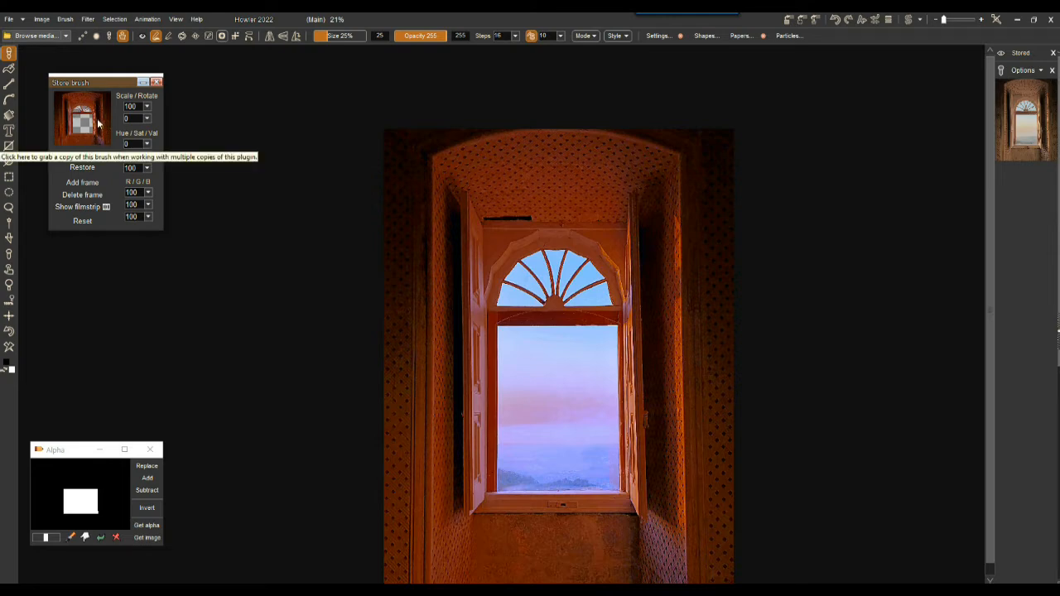
pyautogui.moveTo(121, 103)
pyautogui.mouseDown()
pyautogui.moveTo(137, 118)
pyautogui.moveTo(106, 96)
pyautogui.mouseUp()
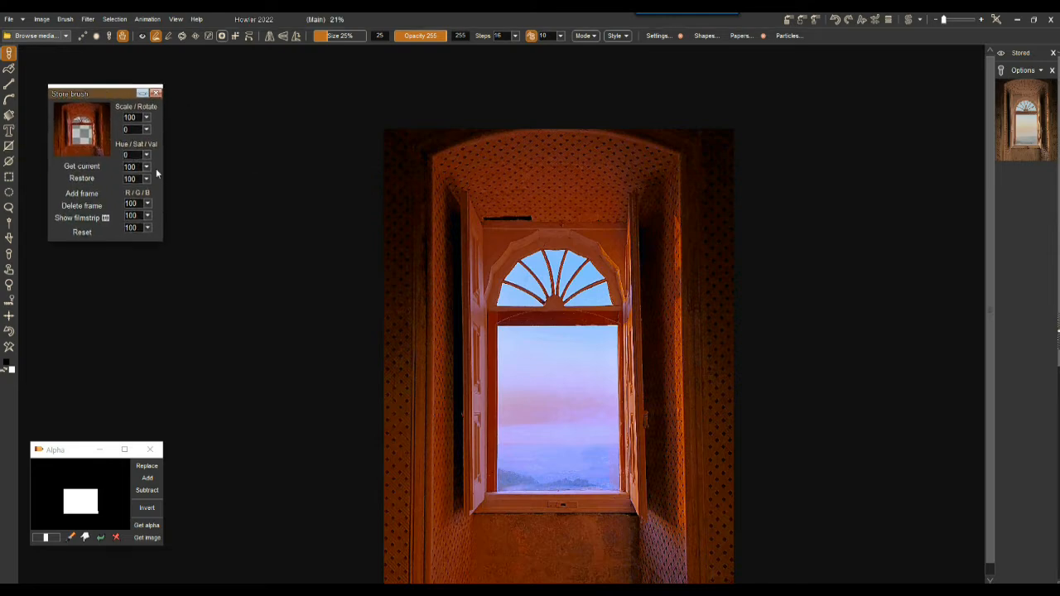
# Restore the selection of the window frame and walls, and store a copy of the current image.
pyautogui.click(10, 332)
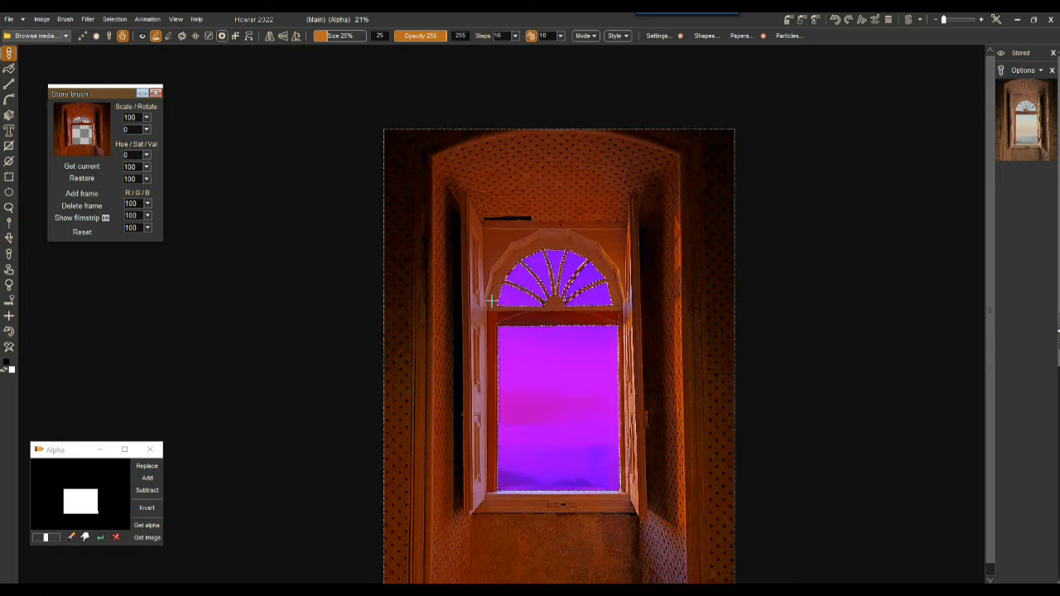
pyautogui.click(791, 20)
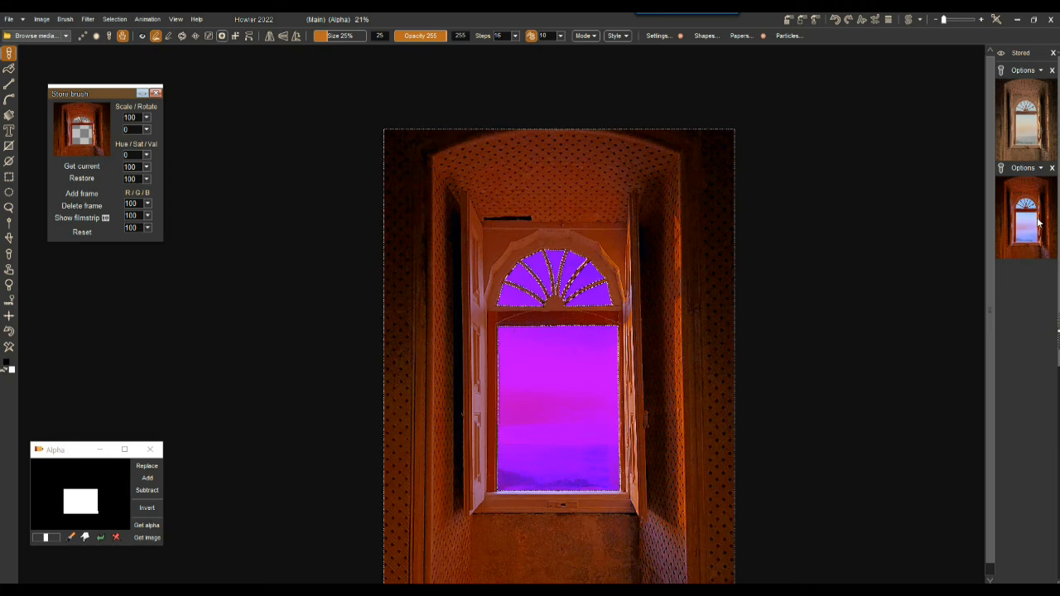
# Use the newly stored image plus alpha as a brush, and store a second managed brush copy next to the first.
pyautogui.click(1038, 170)
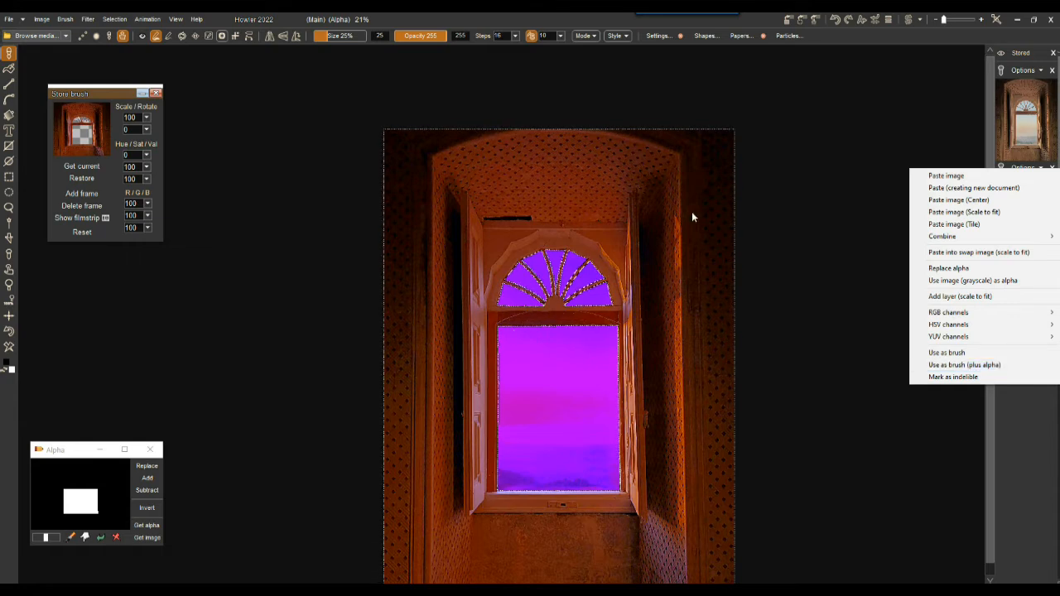
pyautogui.click(1012, 365)
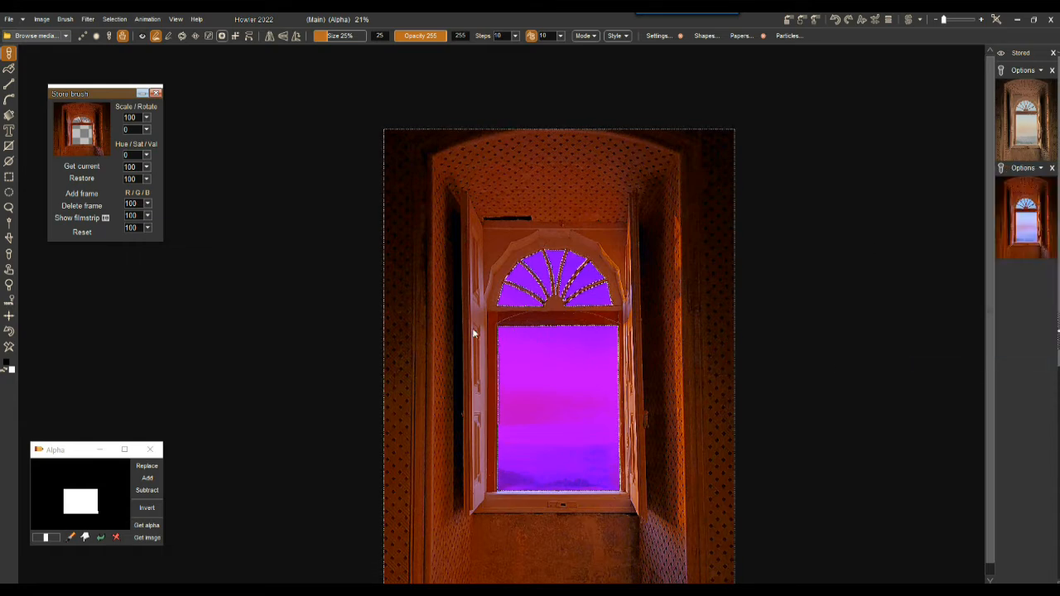
pyautogui.click(65, 19)
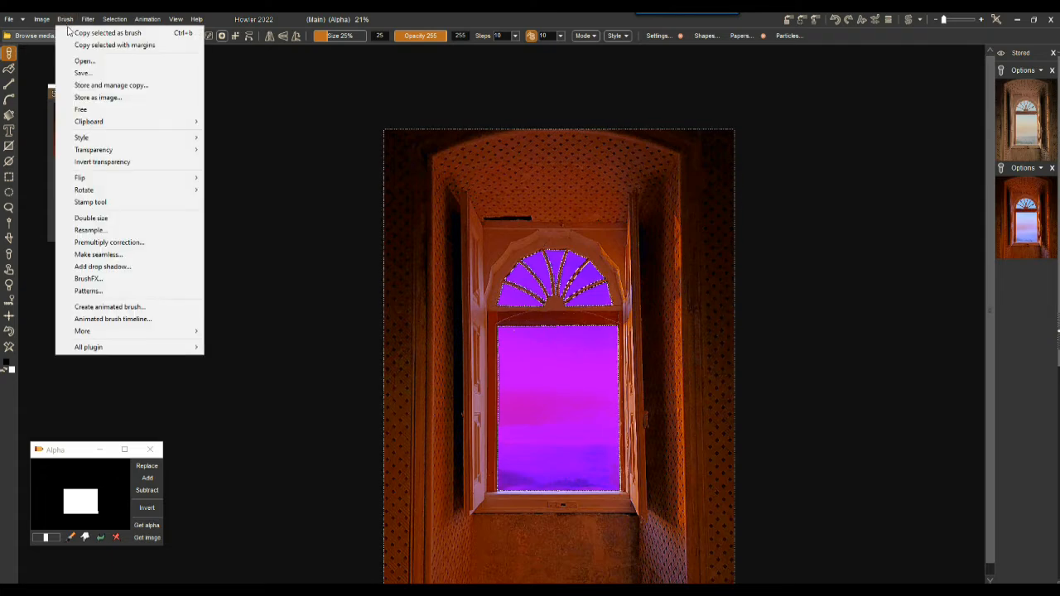
pyautogui.click(108, 86)
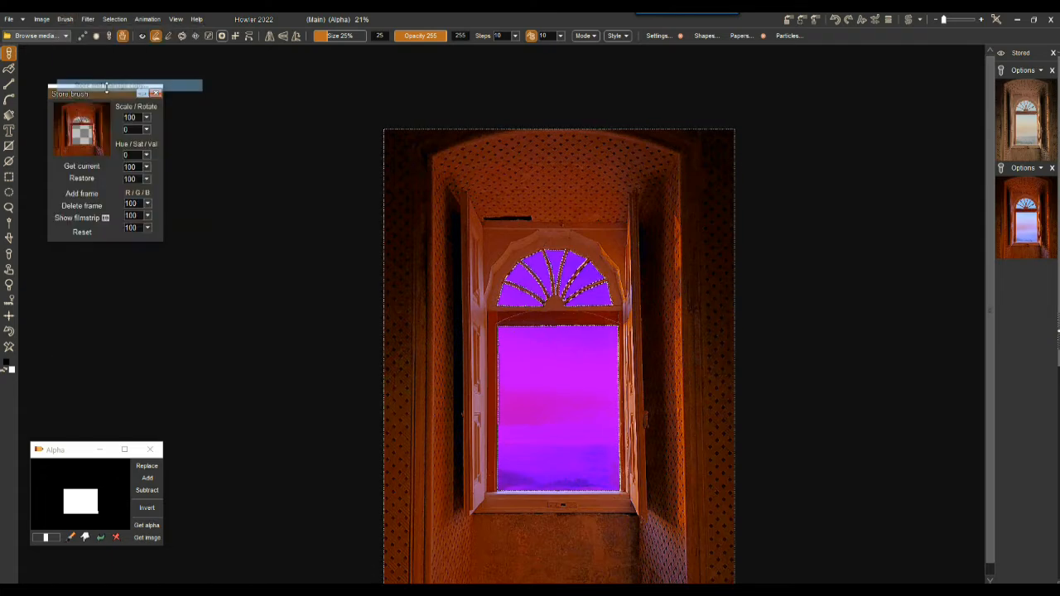
pyautogui.moveTo(82, 84)
pyautogui.mouseDown()
pyautogui.moveTo(213, 88)
pyautogui.moveTo(208, 97)
pyautogui.mouseUp()
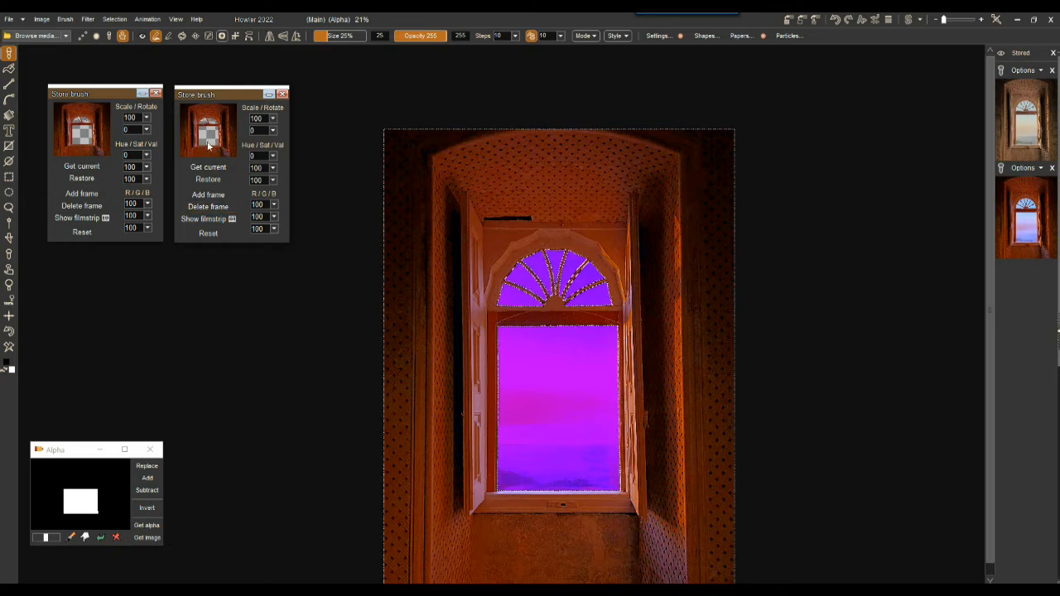
pyautogui.moveTo(221, 91); pyautogui.dragTo(217, 95)
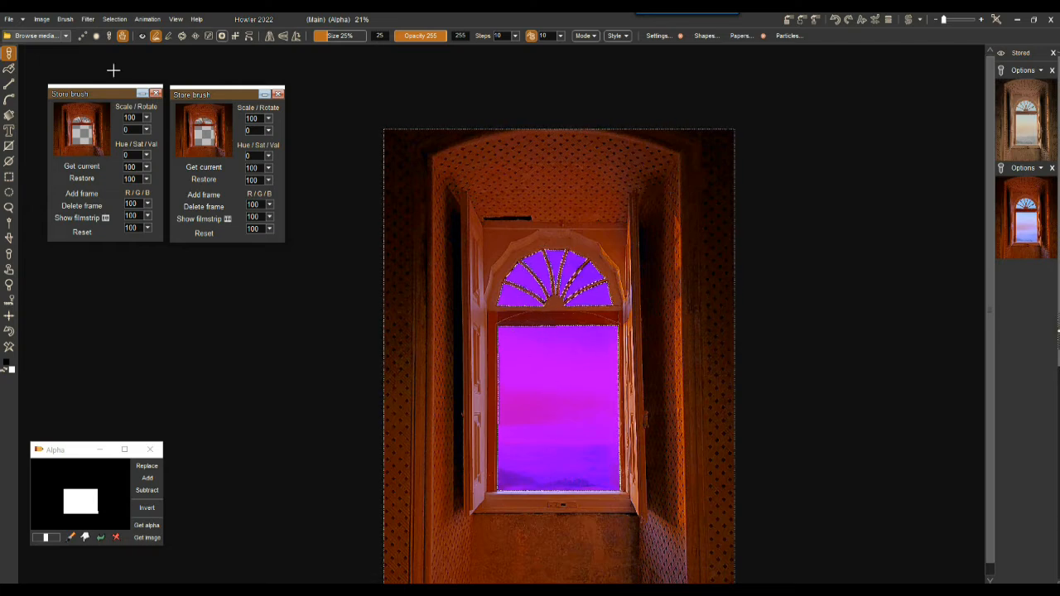
pyautogui.click(65, 19)
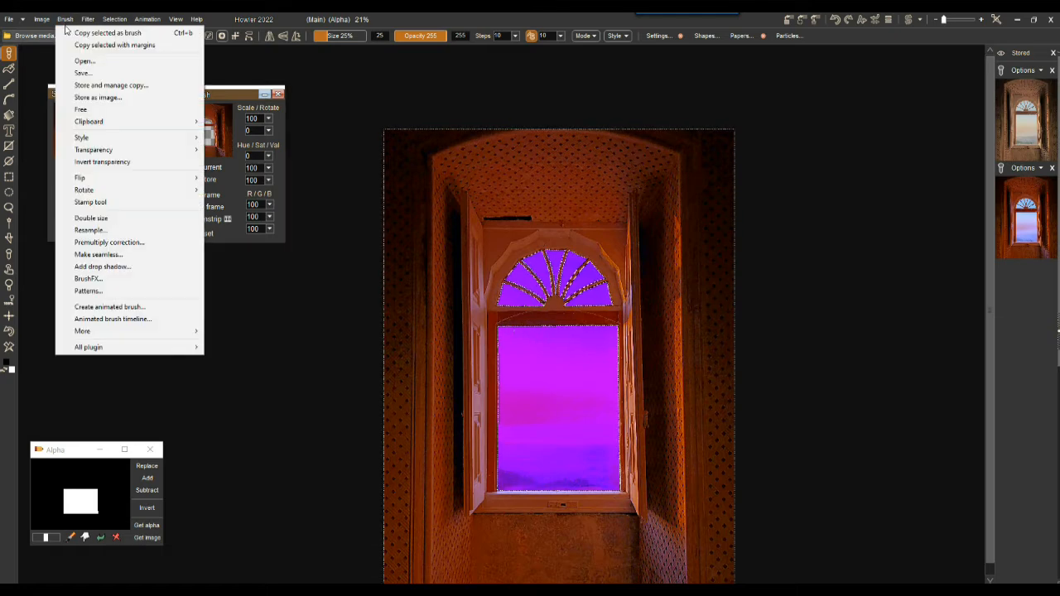
pyautogui.click(236, 101)
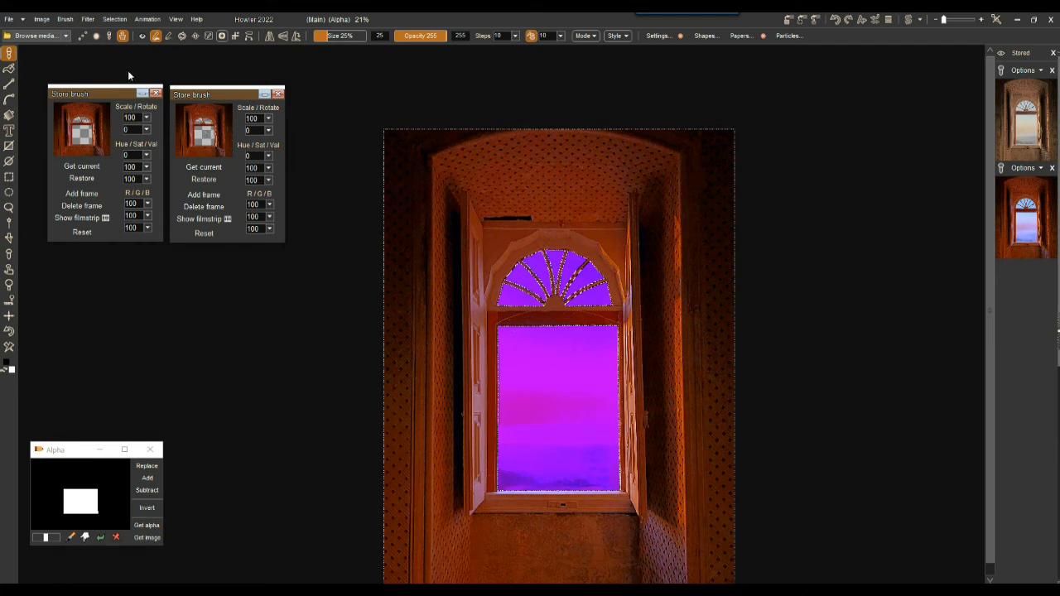
pyautogui.click(65, 19)
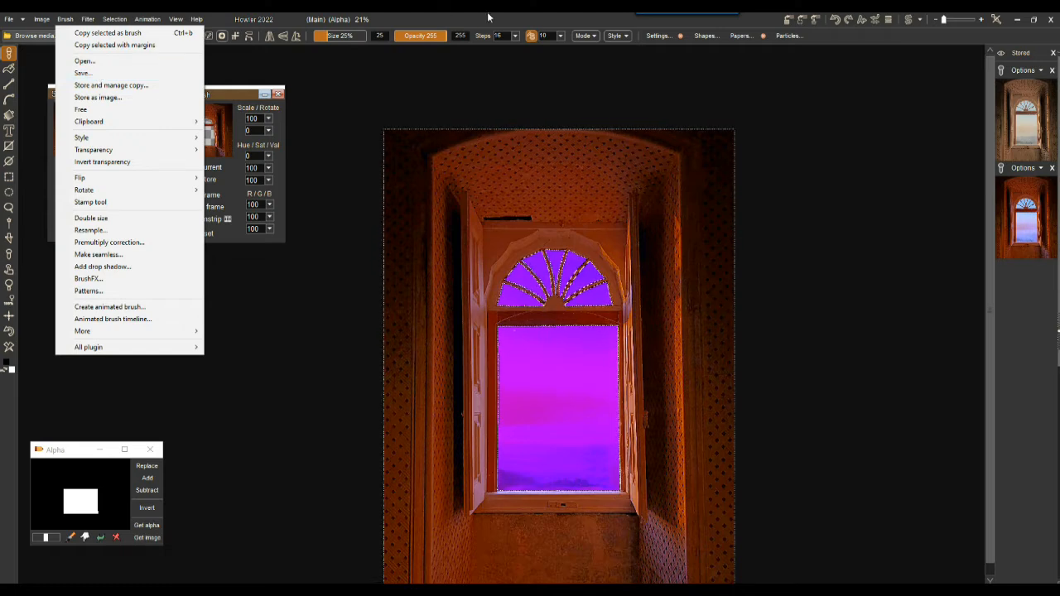
pyautogui.click(452, 19)
# Examine the file formats for saving the image, trying Png and Layered format, and leave without saving.
pyautogui.click(10, 20)
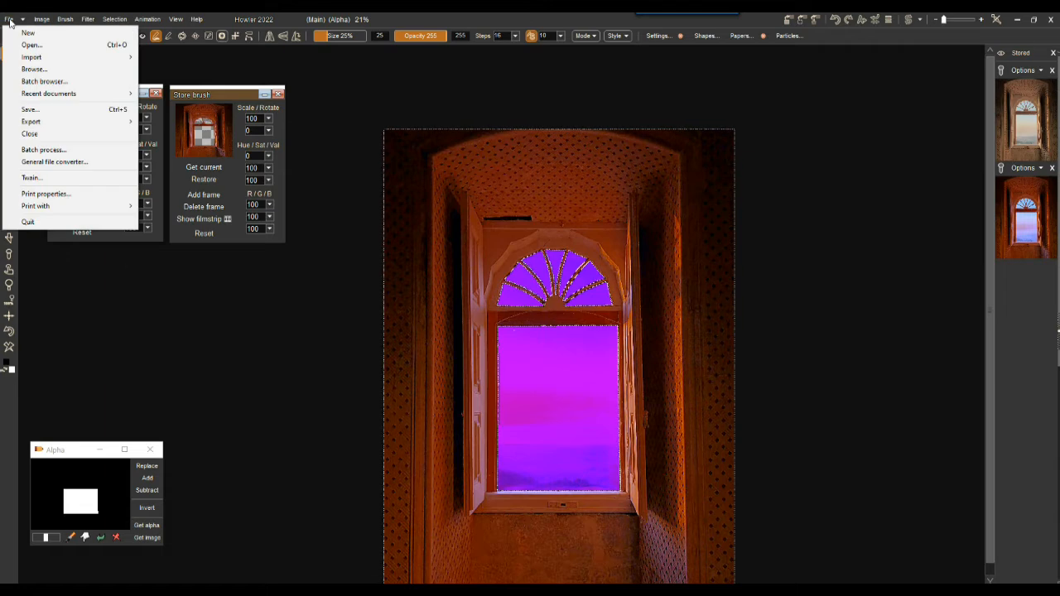
pyautogui.click(43, 110)
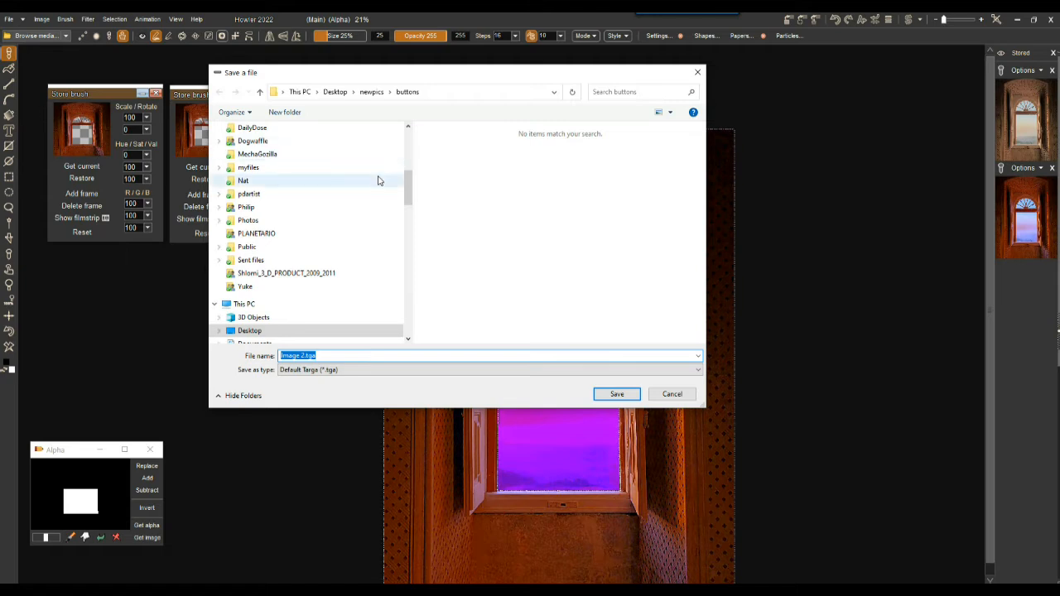
pyautogui.moveTo(410, 137); pyautogui.dragTo(234, 137)
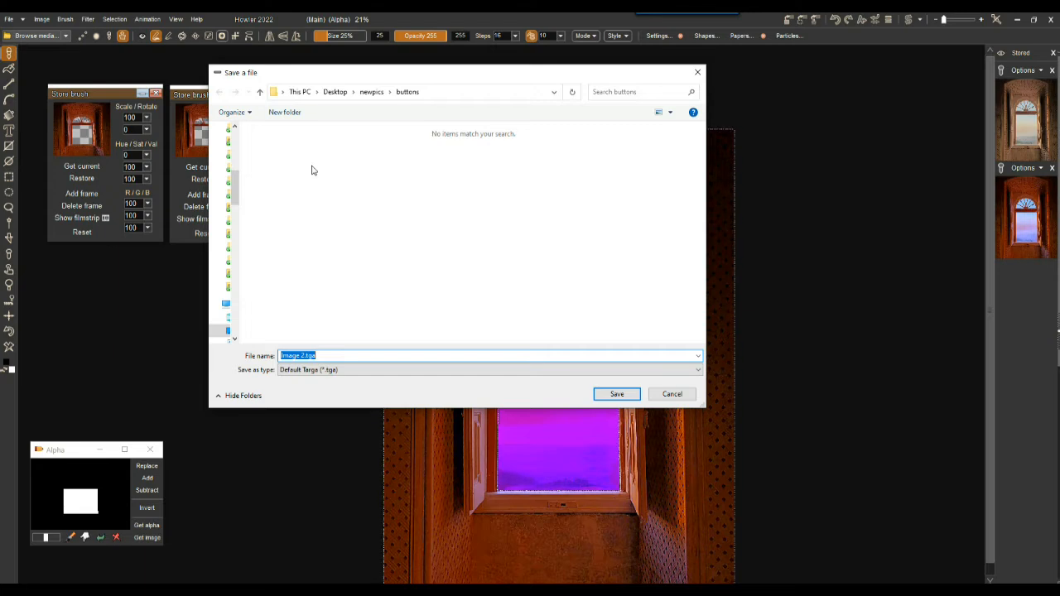
pyautogui.click(318, 370)
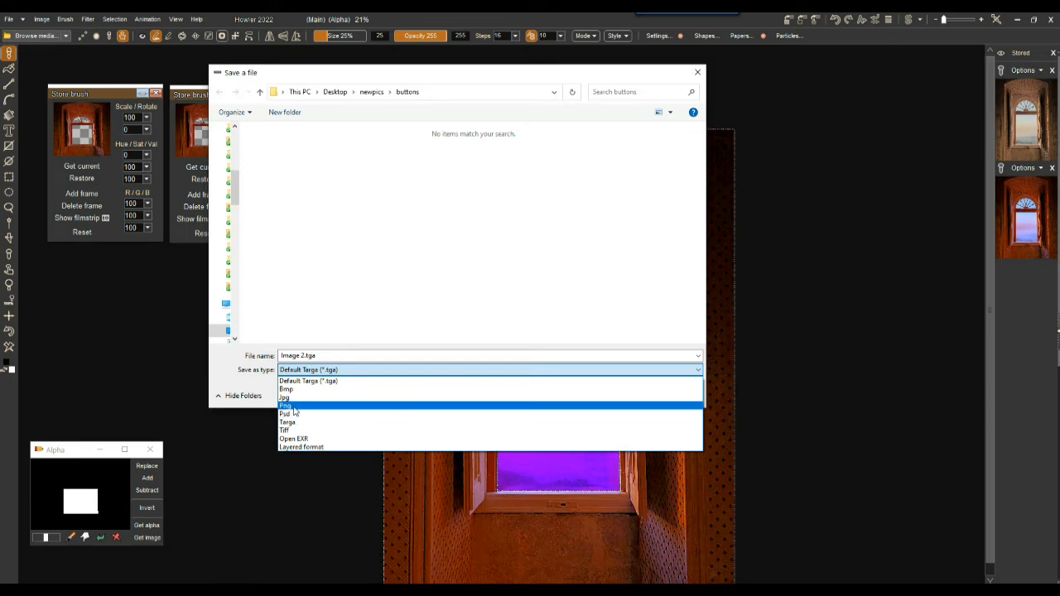
pyautogui.click(293, 405)
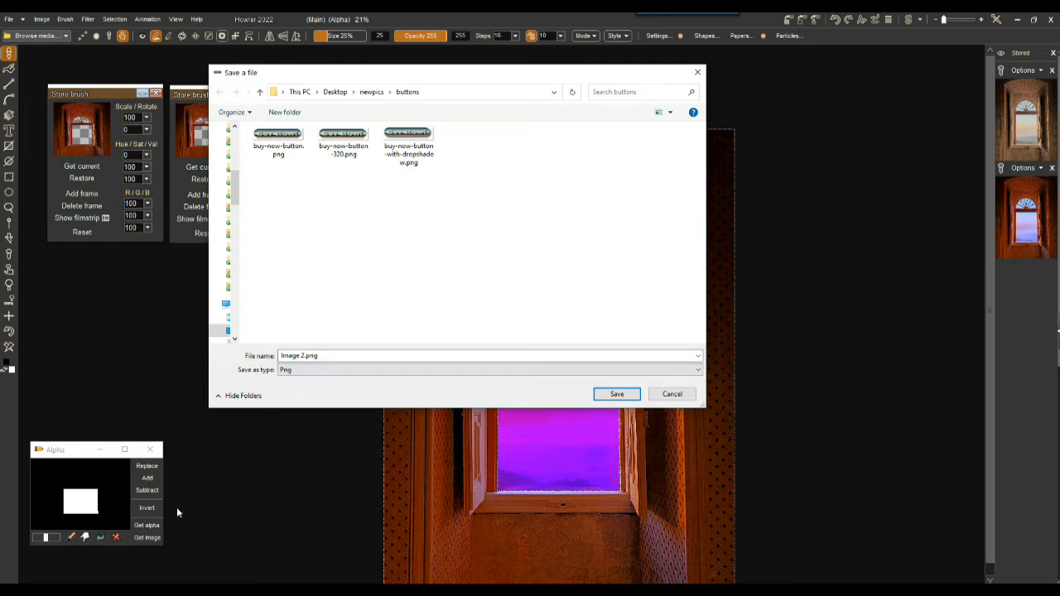
pyautogui.click(300, 356)
pyautogui.click(295, 371)
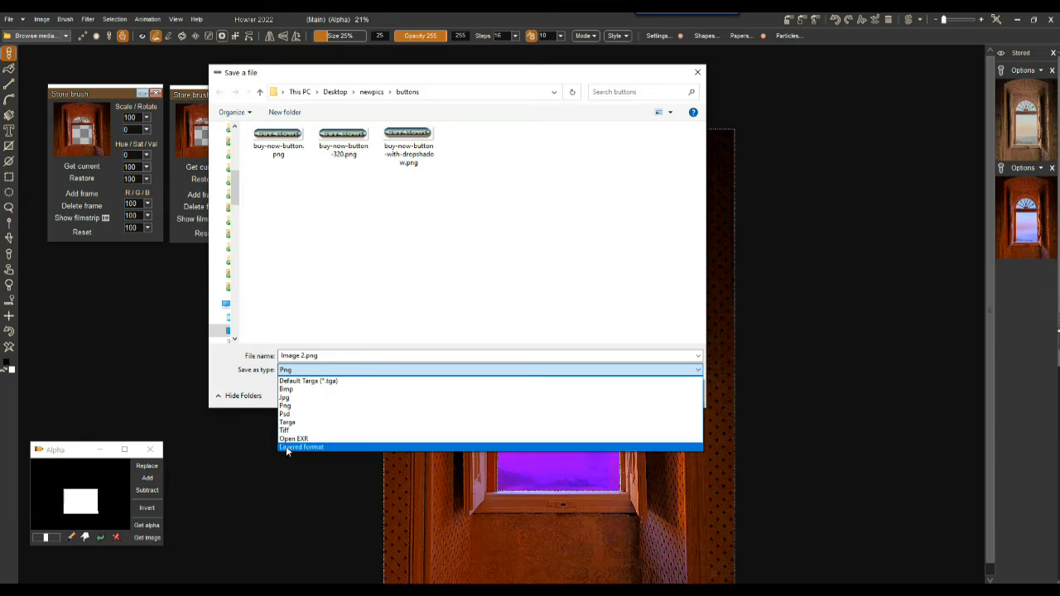
pyautogui.click(314, 448)
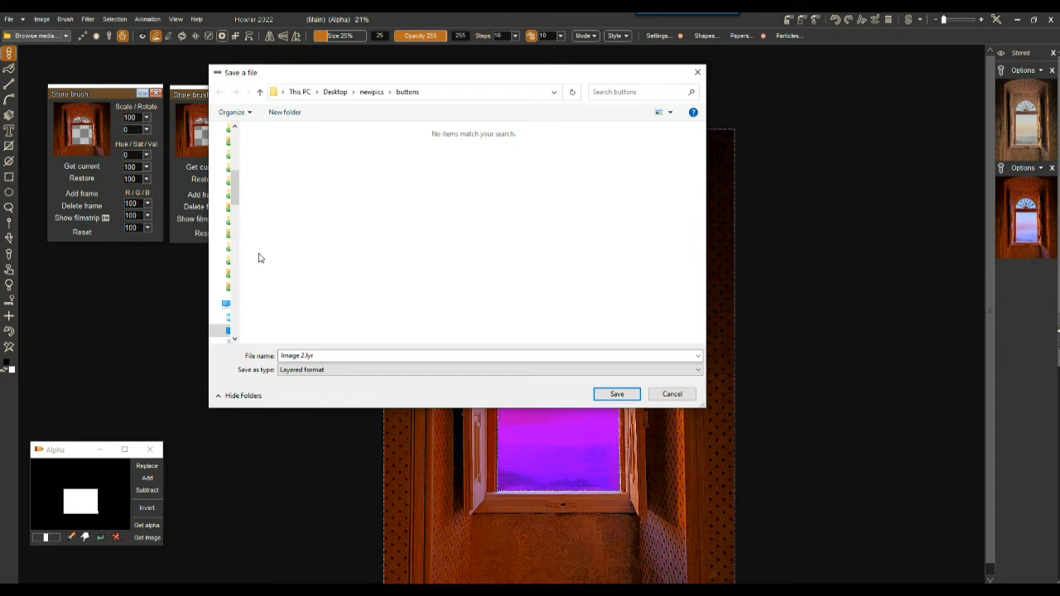
pyautogui.click(672, 394)
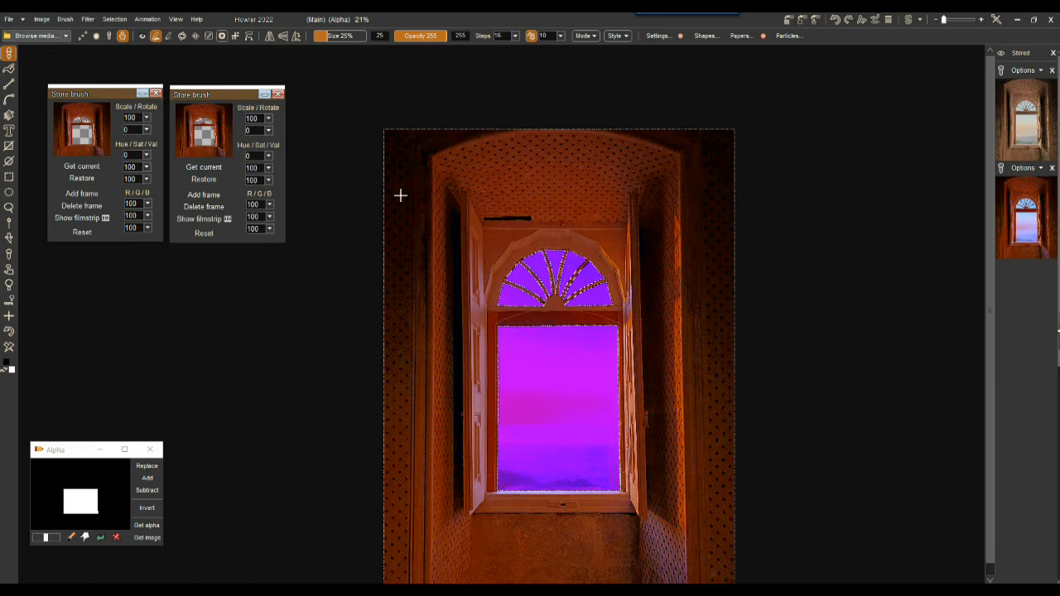
pyautogui.click(154, 21)
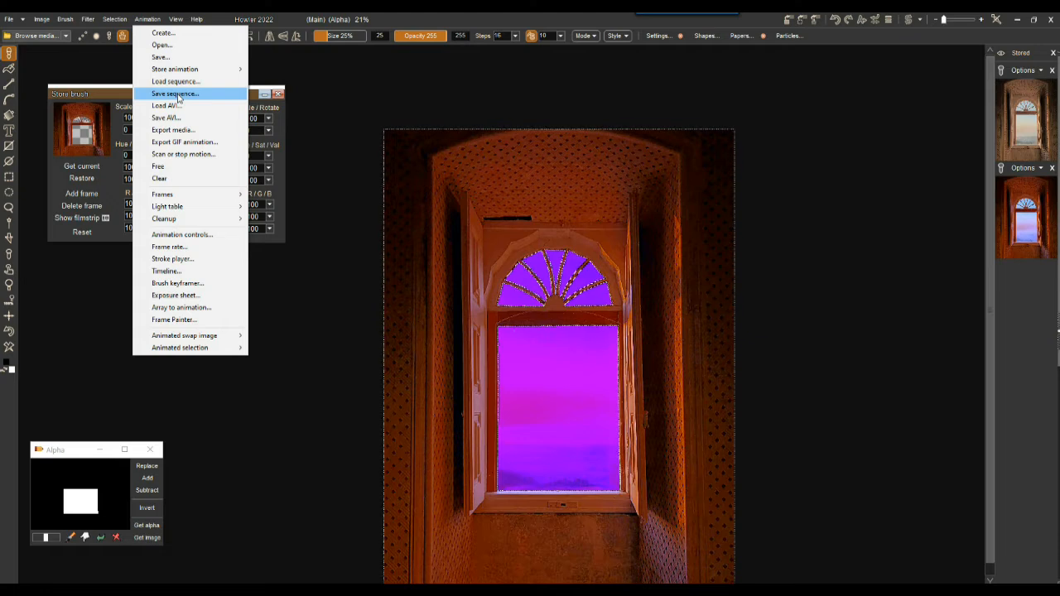
pyautogui.click(403, 26)
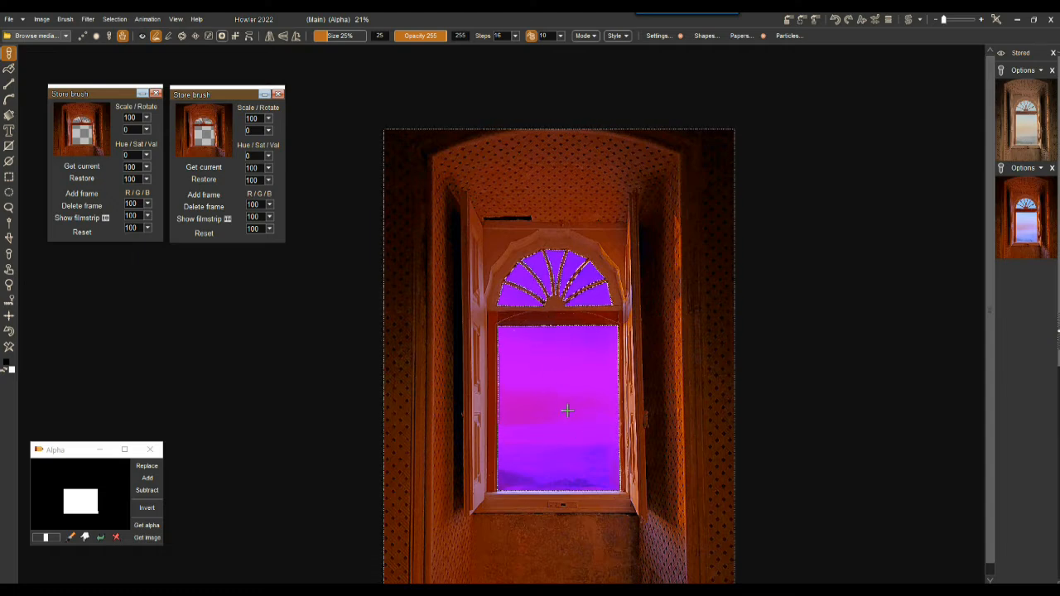
# Invert the selection so that the sky openings are selected instead of the window frame and walls.
pyautogui.click(114, 18)
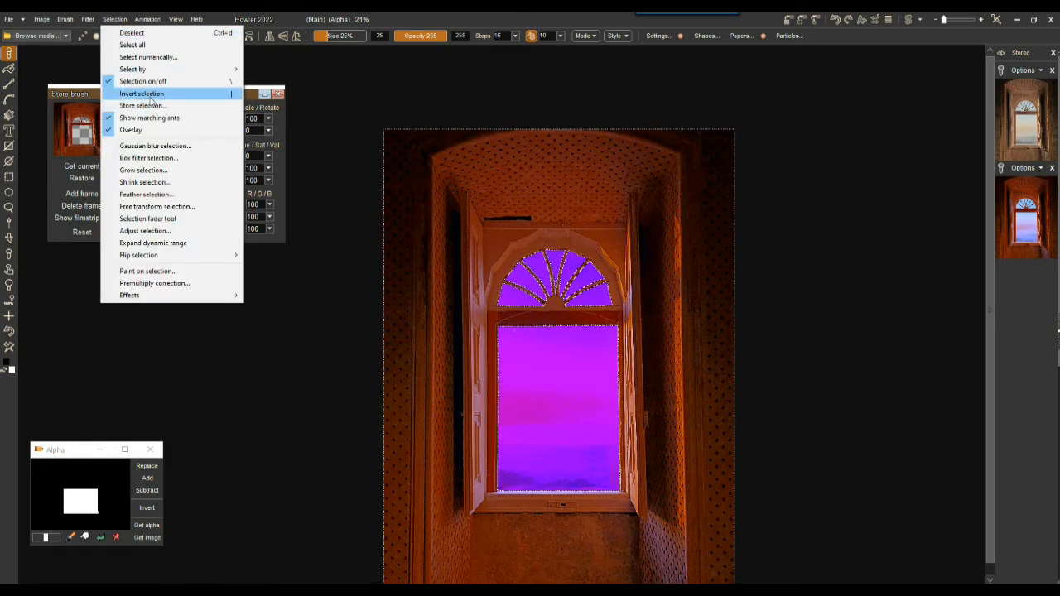
pyautogui.click(141, 94)
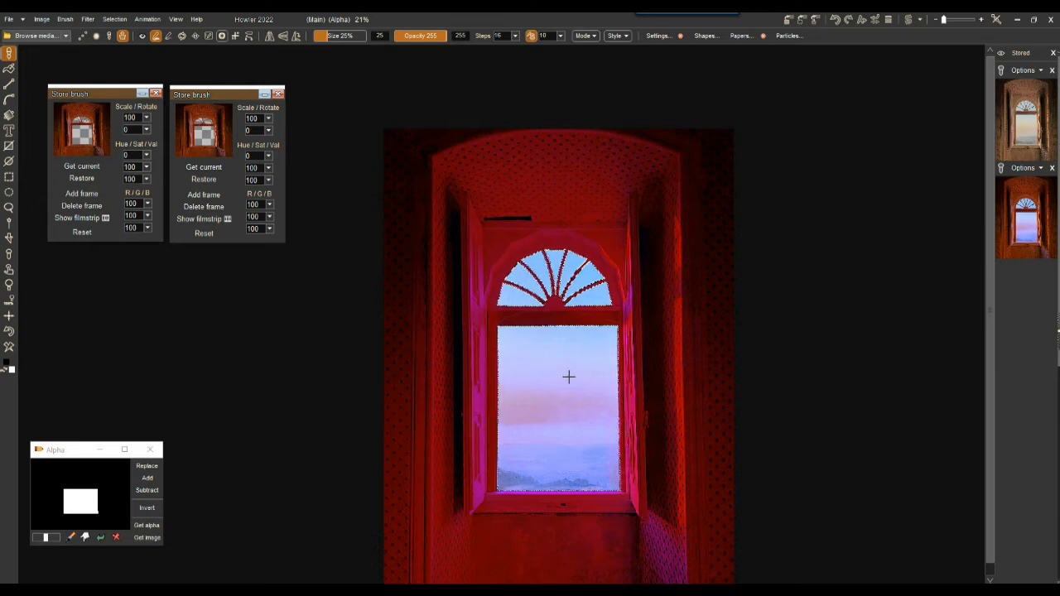
# Try a lens flare in the selected sky of the lower window opening, and undo it.
pyautogui.click(10, 117)
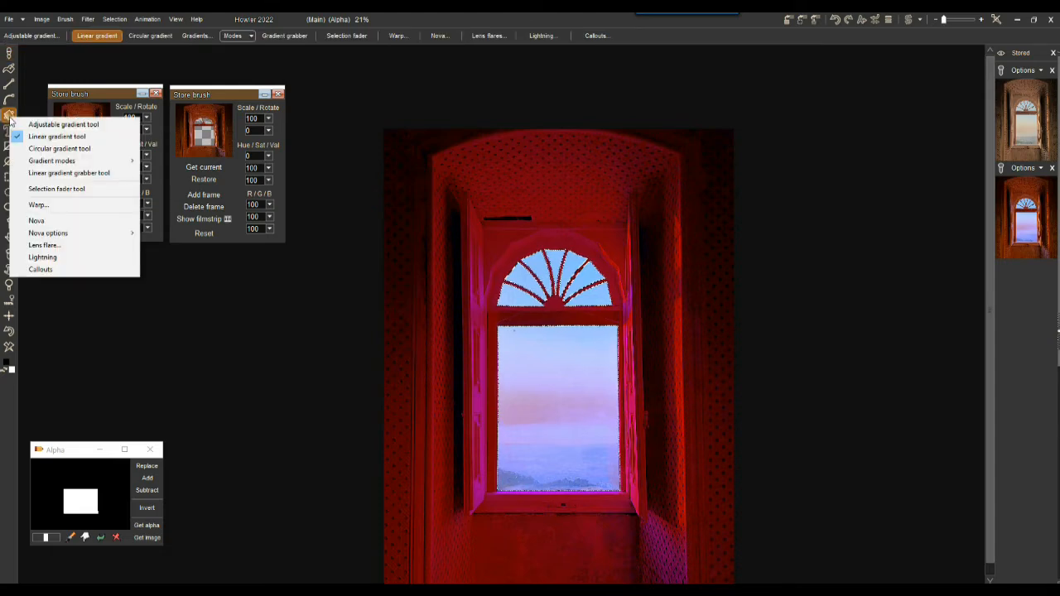
pyautogui.click(64, 246)
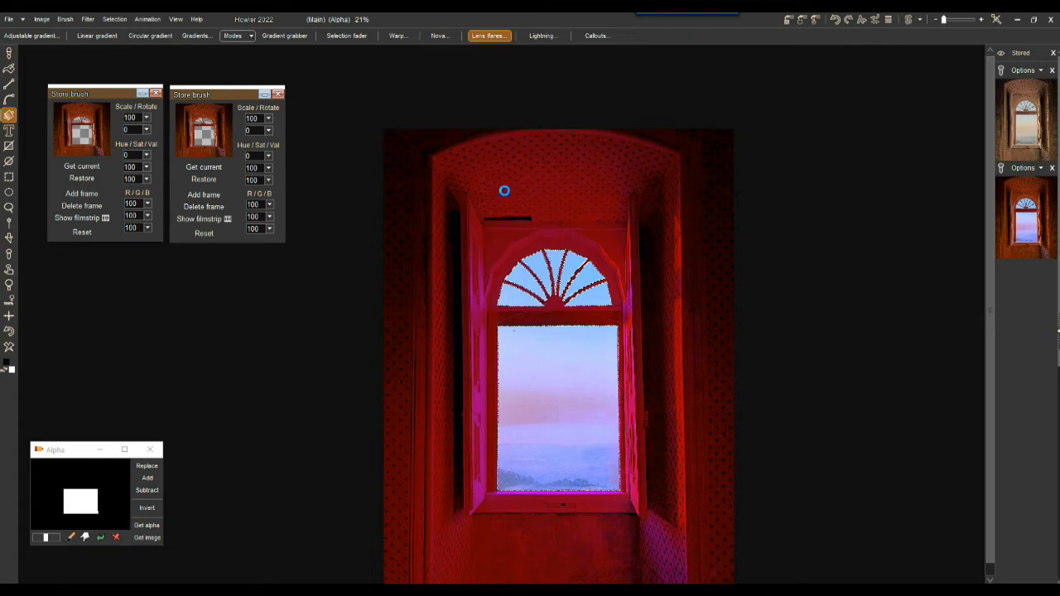
pyautogui.click(477, 172)
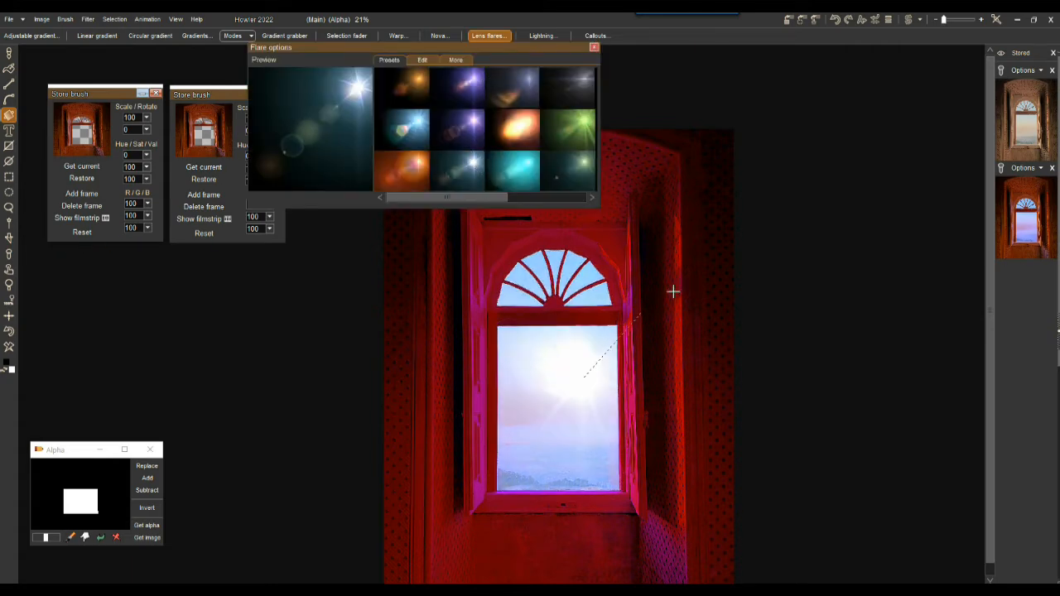
pyautogui.click(569, 373)
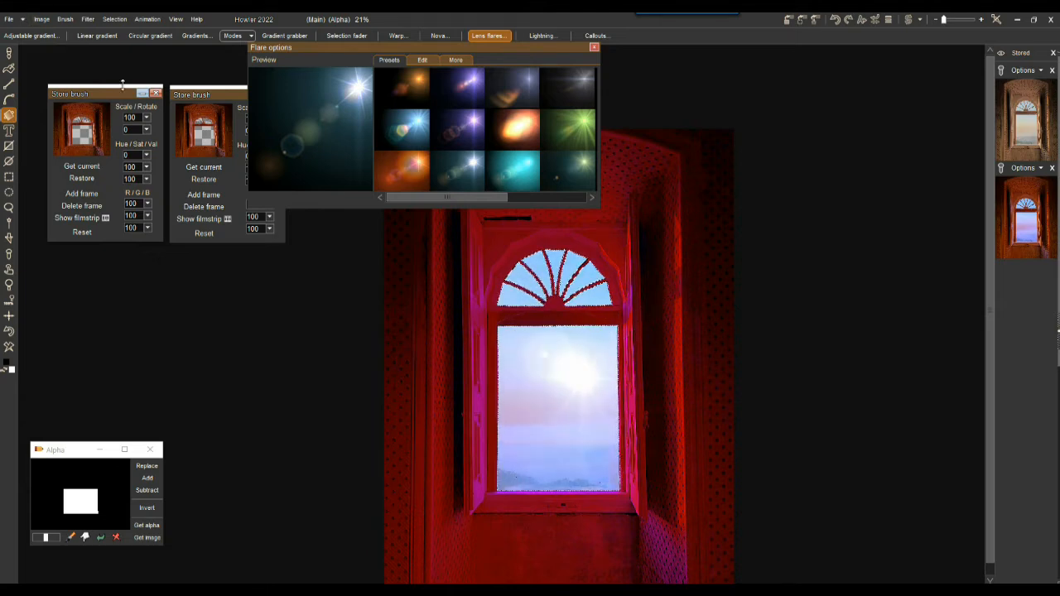
pyautogui.click(538, 368)
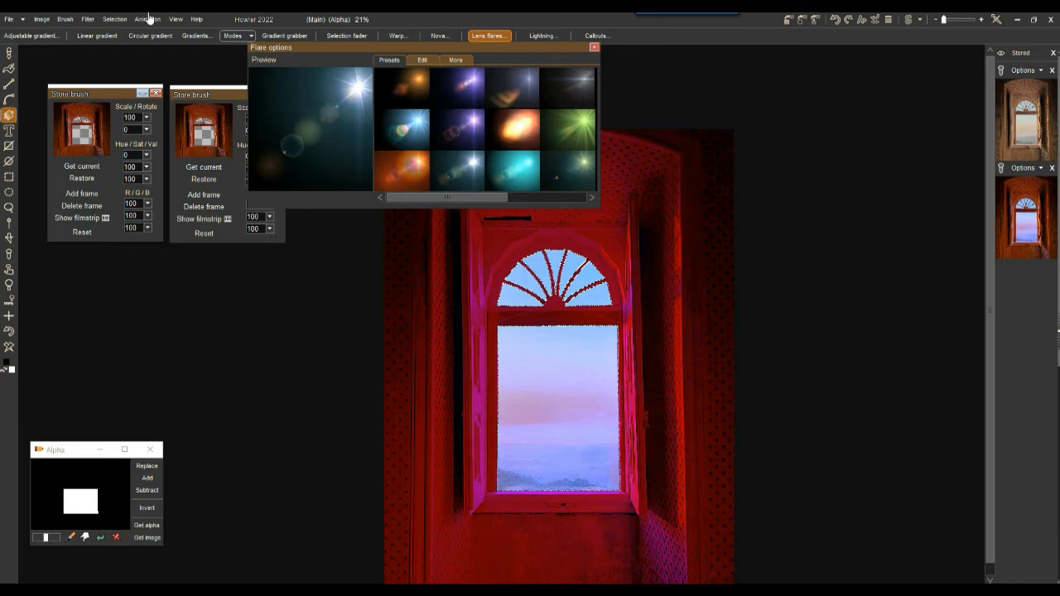
# Darken the selected sky with the Value adjustment, using value 51, brightness 80 and contrast 127.
pyautogui.click(87, 19)
pyautogui.moveTo(121, 52)
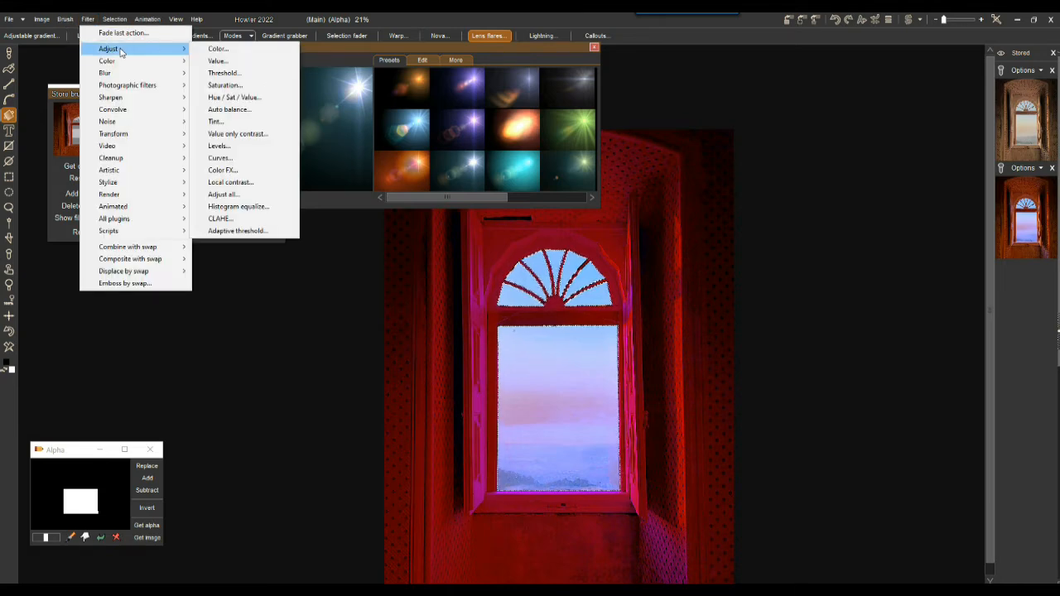
pyautogui.click(233, 62)
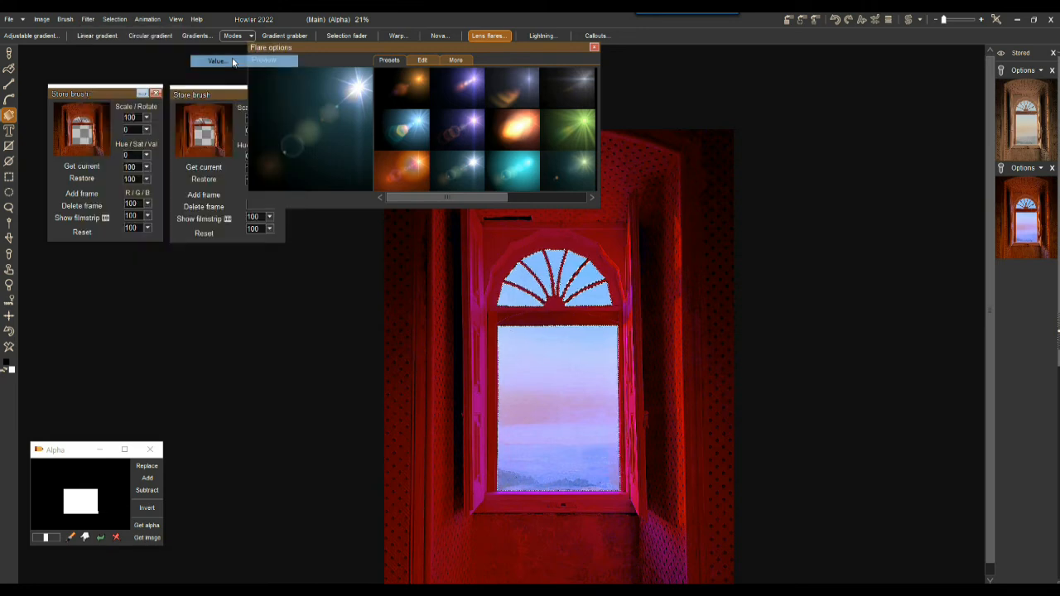
pyautogui.moveTo(537, 310); pyautogui.dragTo(519, 309)
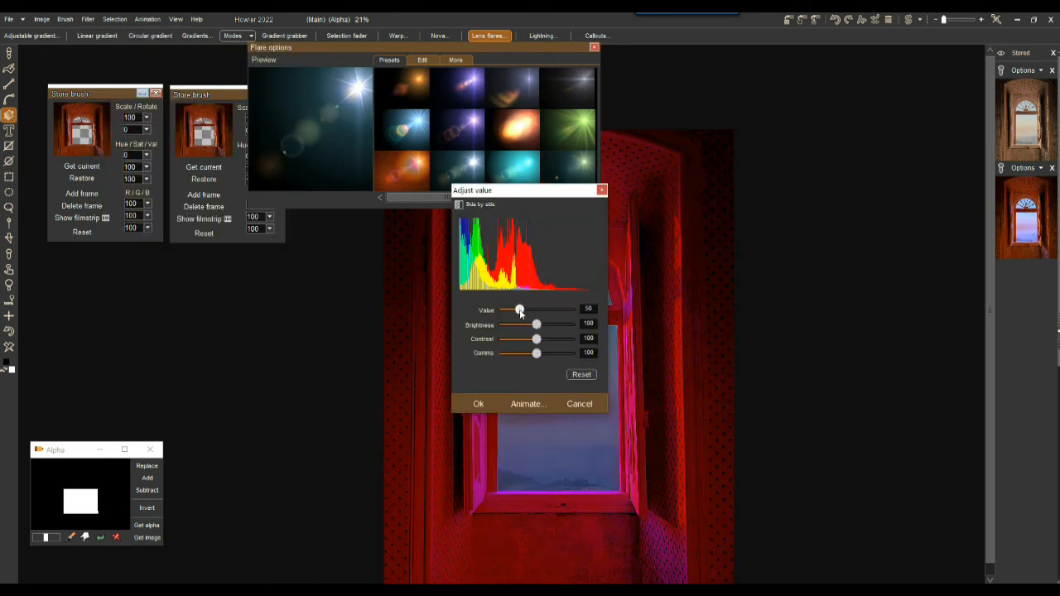
pyautogui.moveTo(518, 195); pyautogui.dragTo(283, 223)
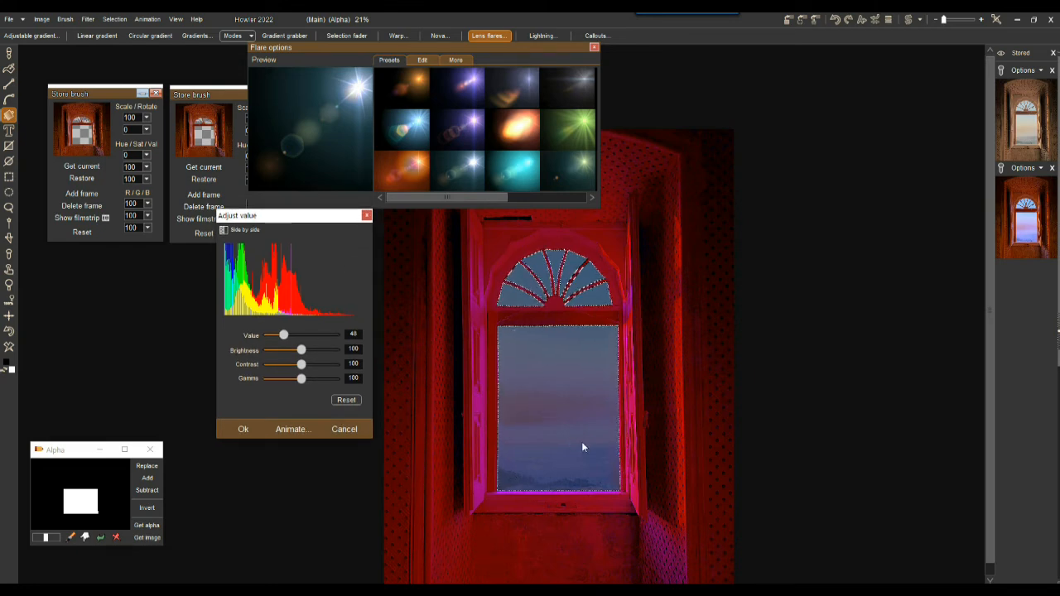
pyautogui.moveTo(300, 351); pyautogui.dragTo(305, 380)
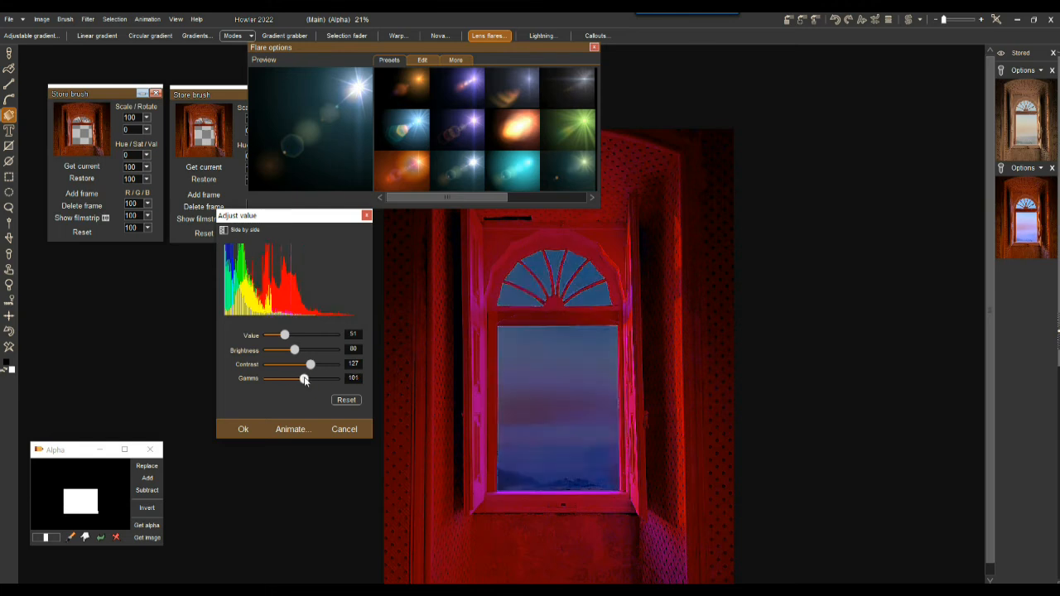
pyautogui.click(242, 429)
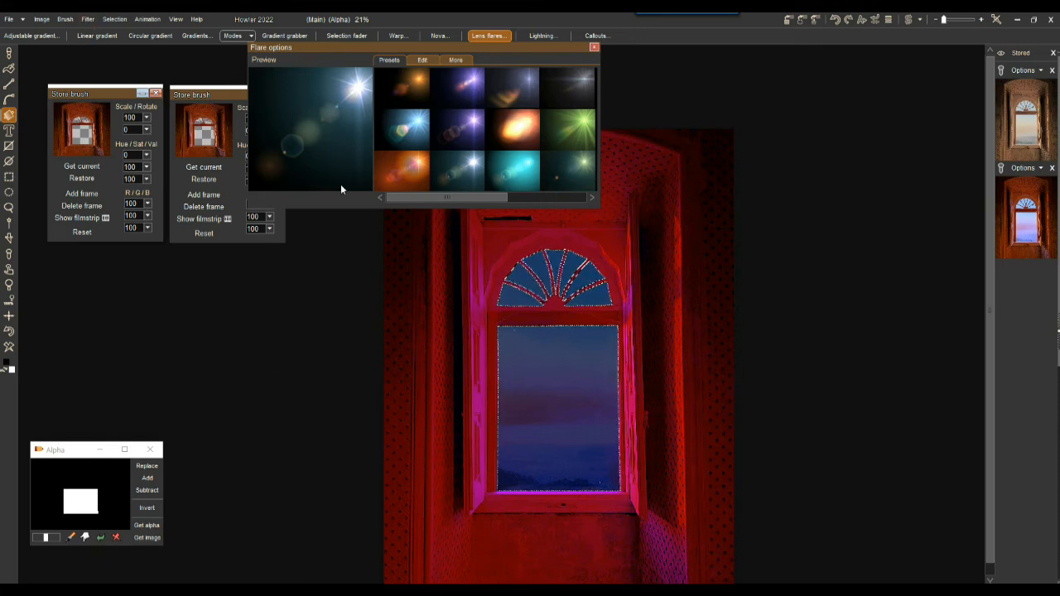
# Try lens flares in the darkened sky from several positions outside the window openings, and undo them.
pyautogui.click(594, 47)
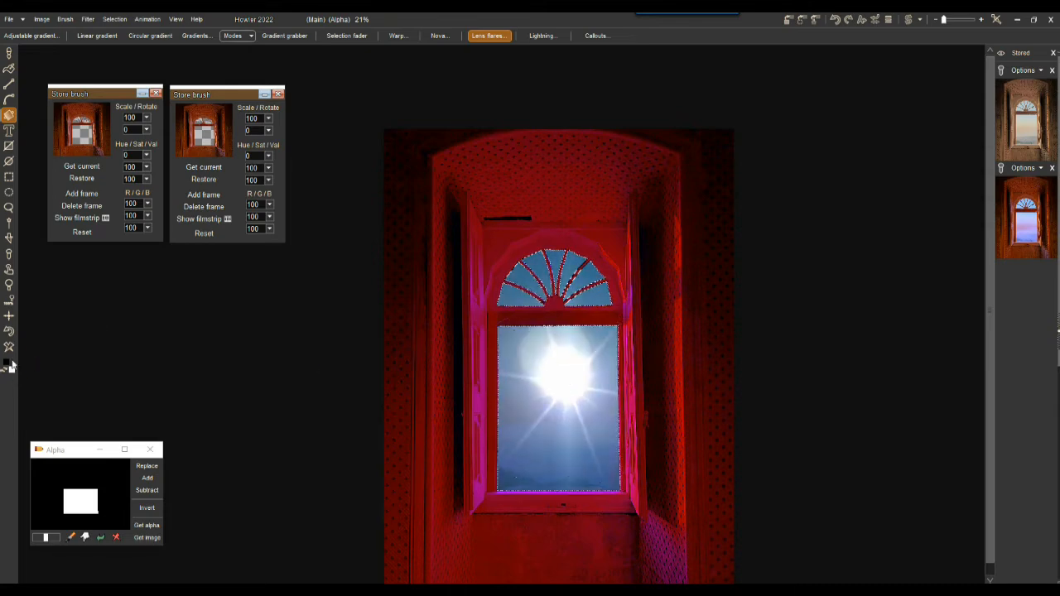
pyautogui.hotkey('ctrl', 'z')
pyautogui.moveTo(745, 340); pyautogui.dragTo(868, 158)
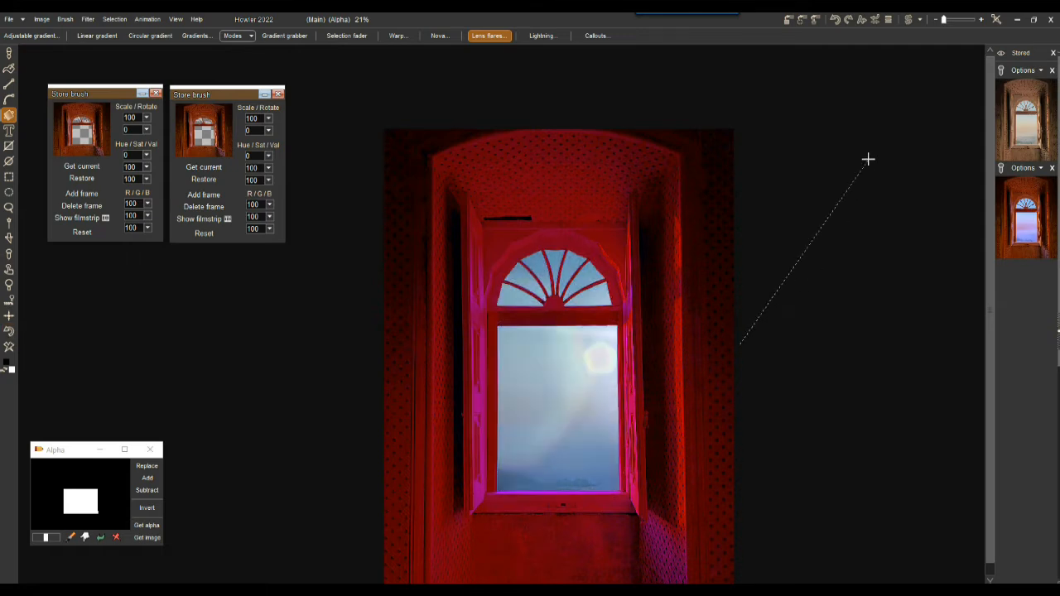
pyautogui.click(820, 238)
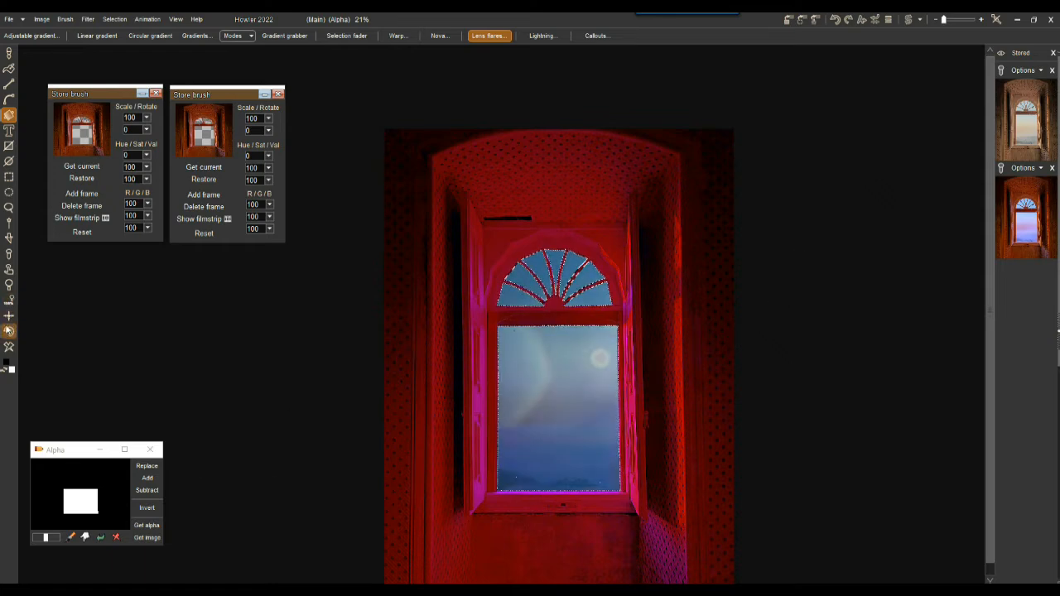
pyautogui.click(10, 332)
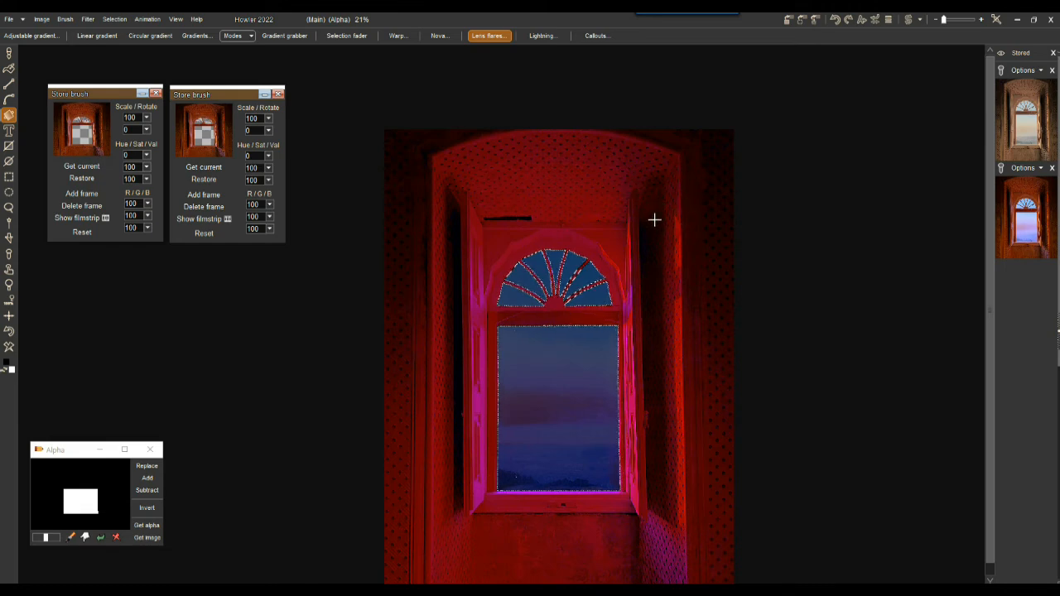
pyautogui.moveTo(654, 219); pyautogui.dragTo(875, 89)
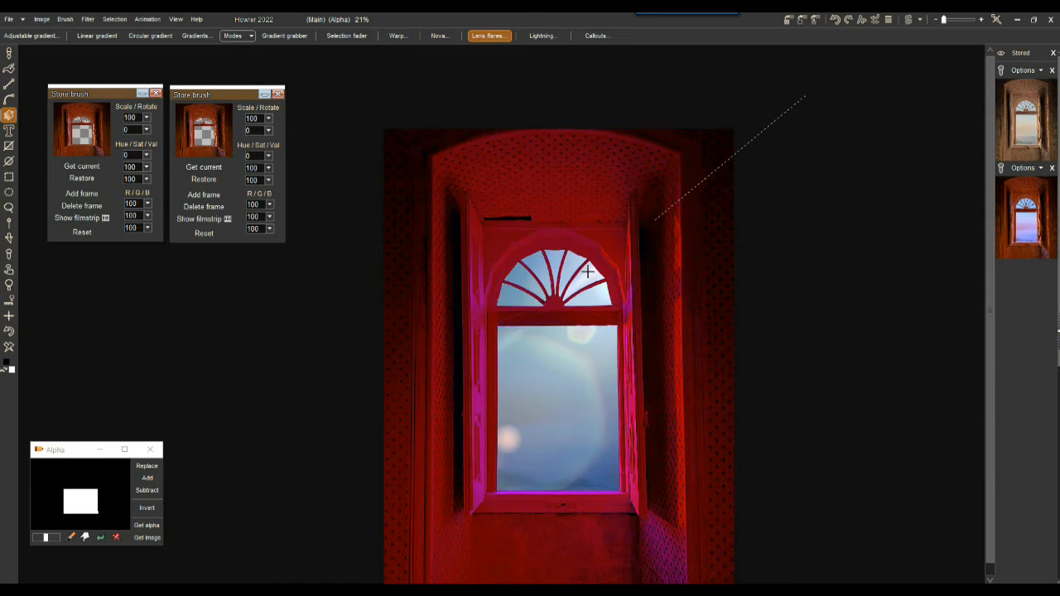
pyautogui.moveTo(805, 96); pyautogui.dragTo(851, 88)
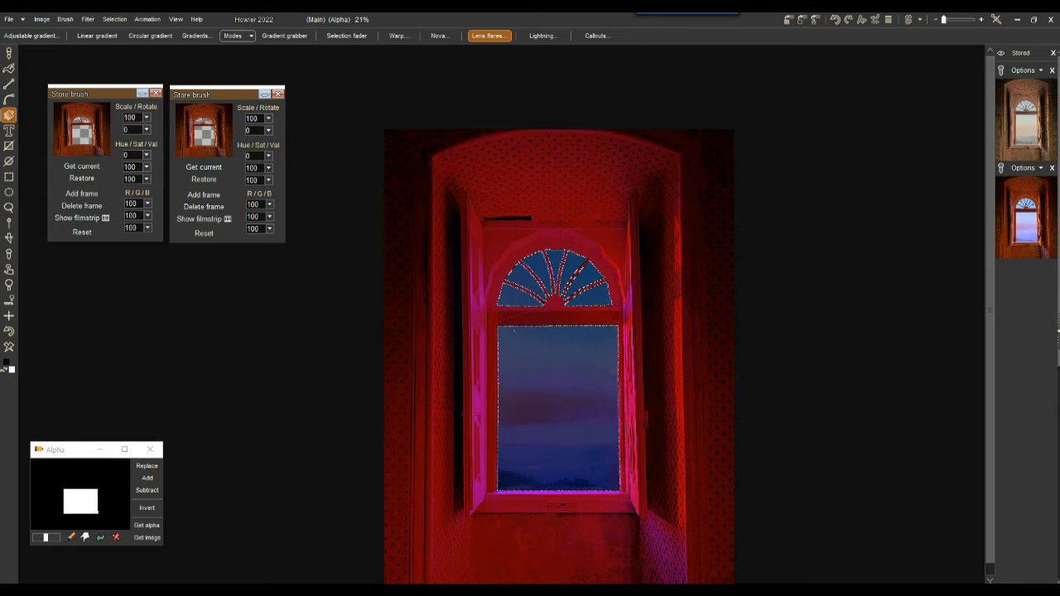
# Crop the image to the window frame and its arch, with a crop width of about 1516 pixels.
pyautogui.scroll(-2, 543, 548)
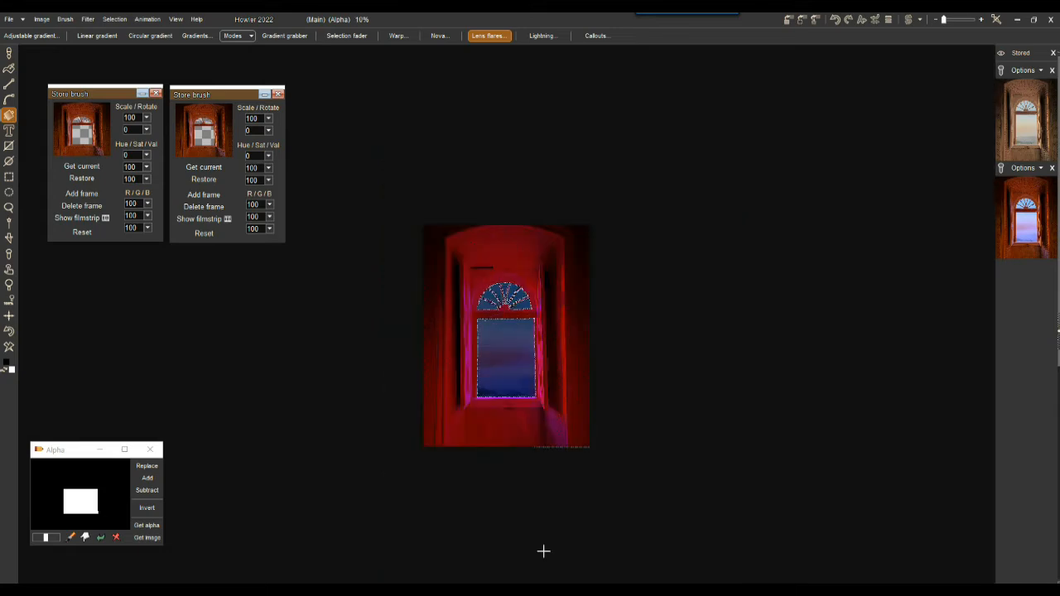
pyautogui.scroll(2, 543, 550)
pyautogui.scroll(-2, 544, 550)
pyautogui.scroll(2, 463, 439)
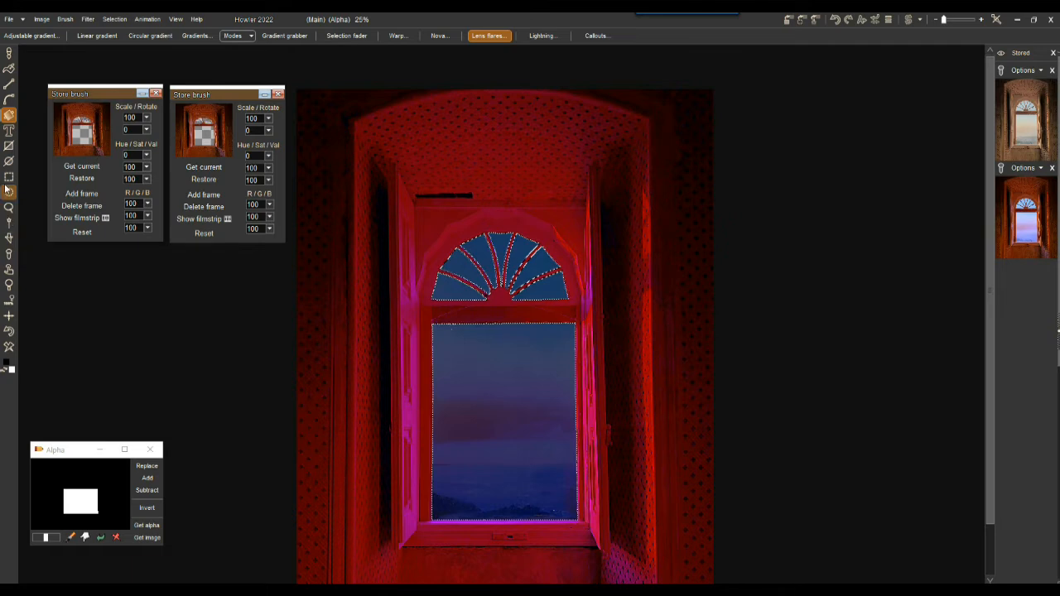
pyautogui.click(39, 20)
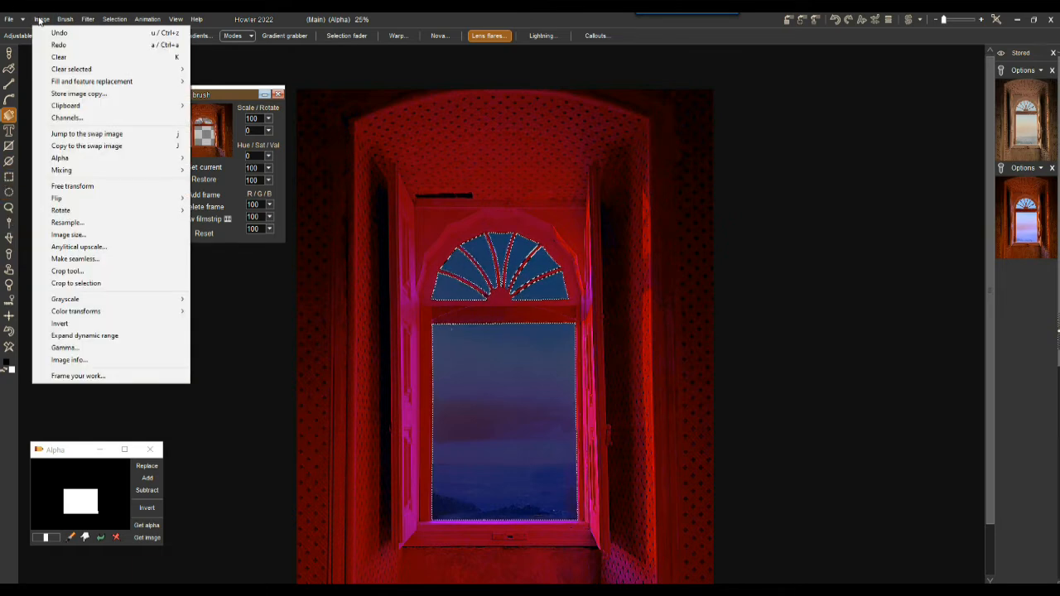
pyautogui.click(84, 274)
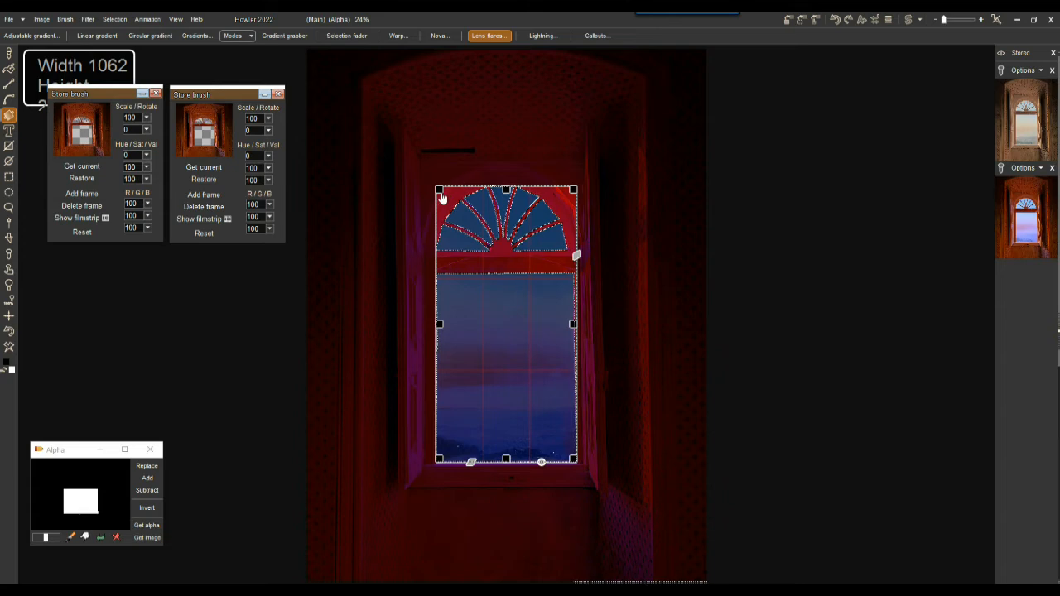
pyautogui.moveTo(439, 192); pyautogui.dragTo(407, 163)
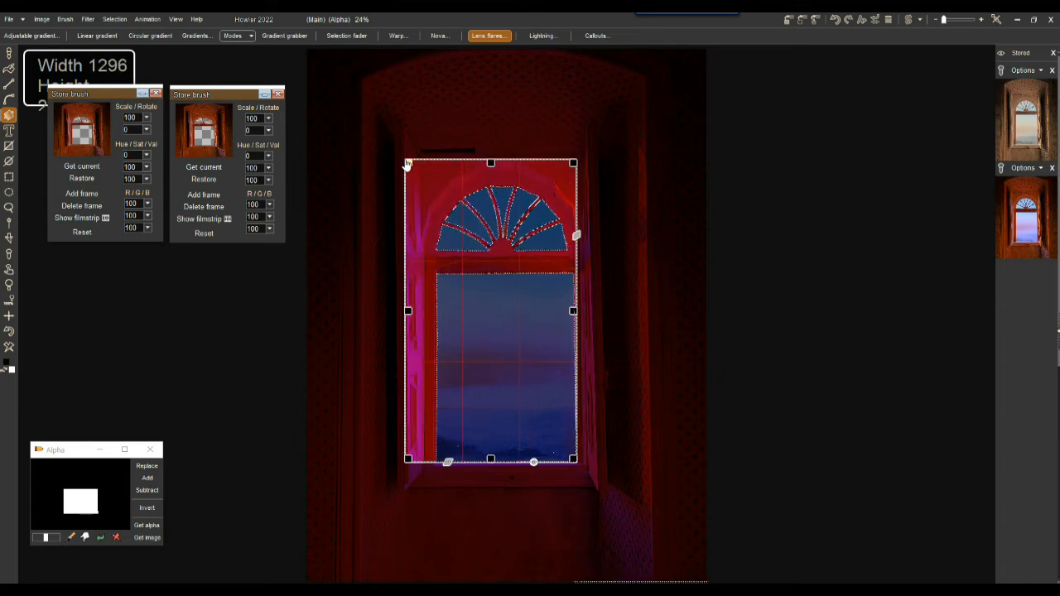
pyautogui.moveTo(574, 465); pyautogui.dragTo(604, 491)
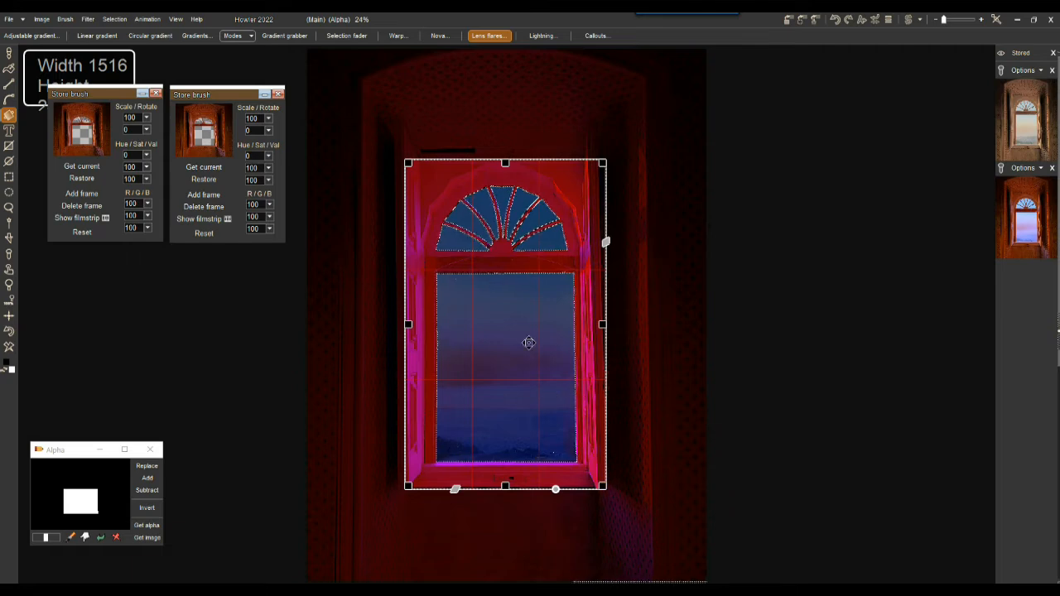
pyautogui.rightClick(670, 344)
pyautogui.click(697, 350)
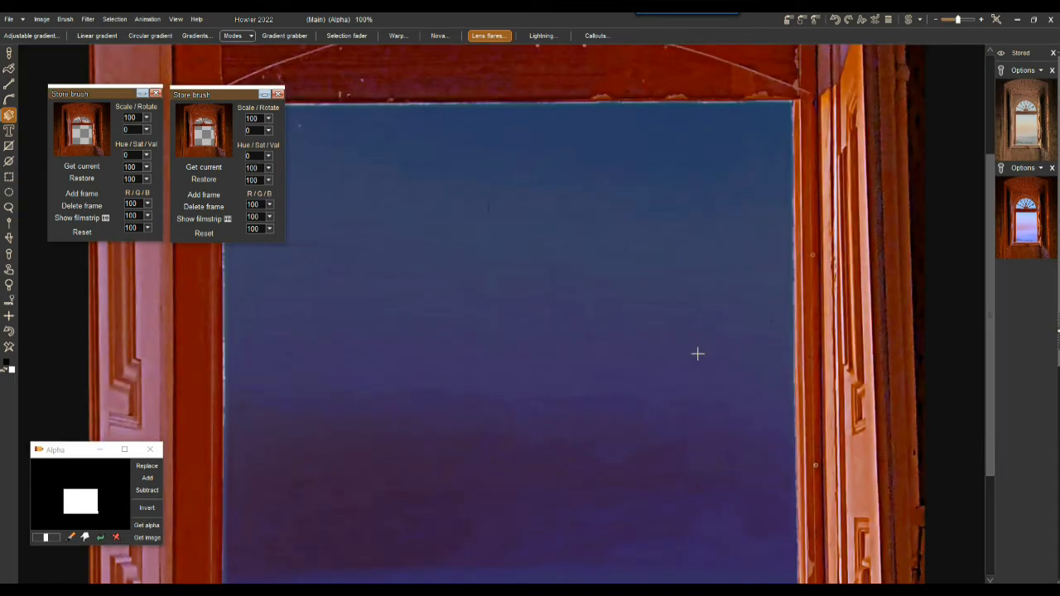
# Render plasma noise over the whole cropped image.
pyautogui.scroll(-2, 456, 270)
pyautogui.scroll(-2, 456, 269)
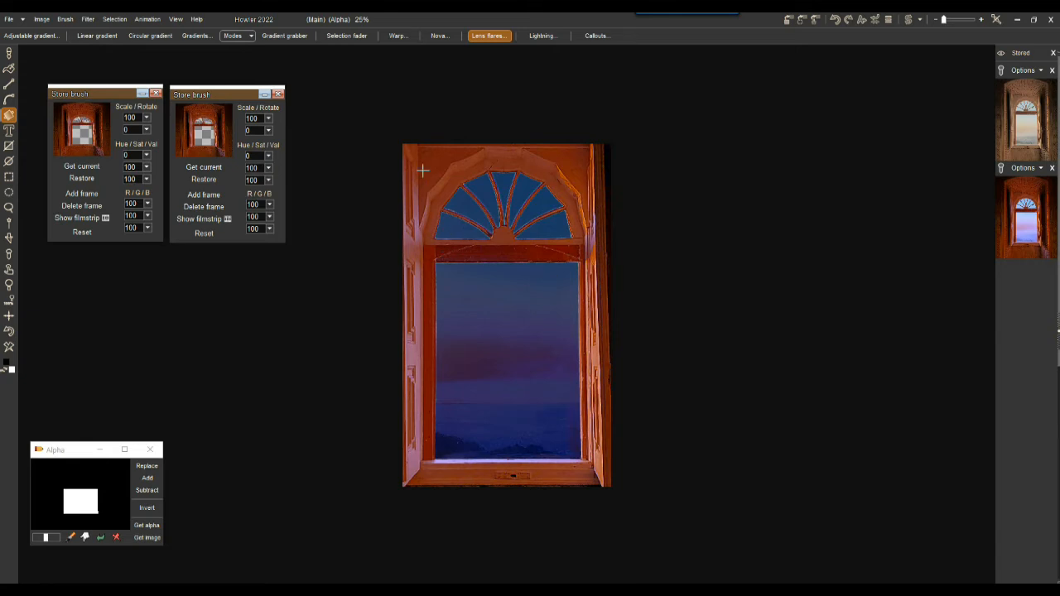
pyautogui.click(88, 19)
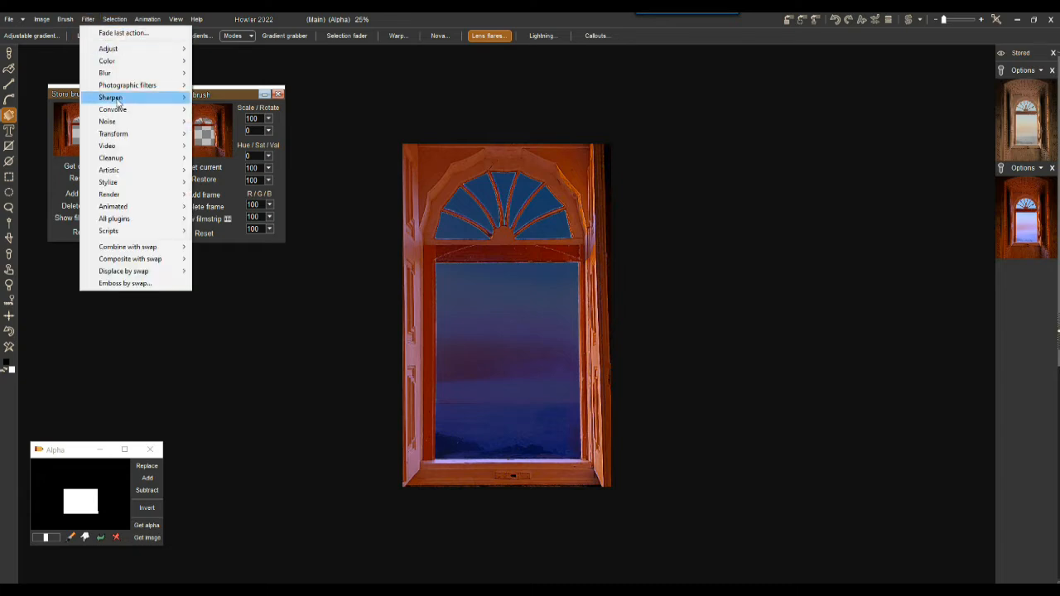
pyautogui.moveTo(115, 135)
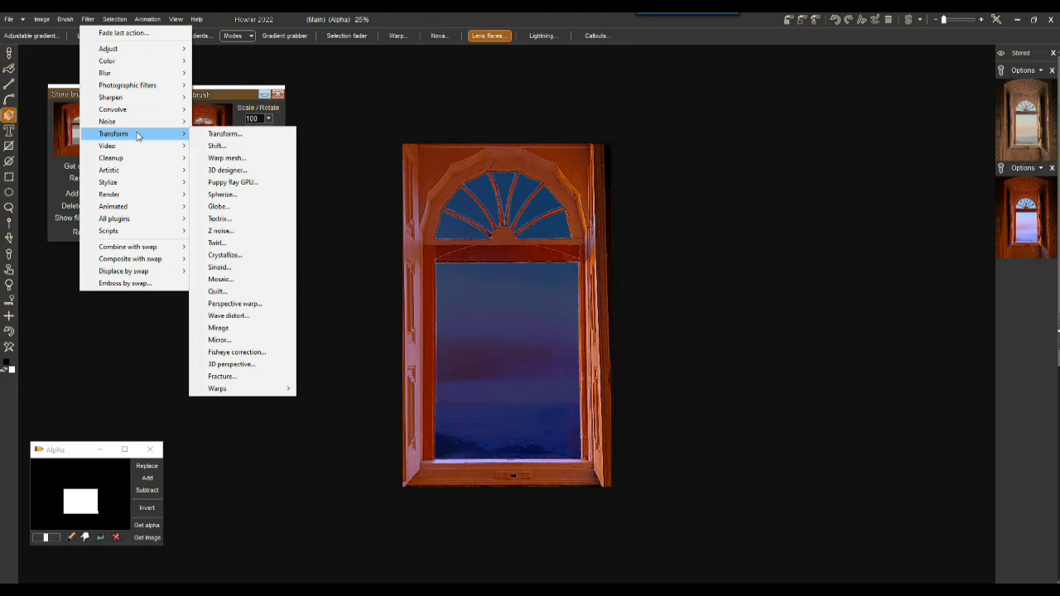
pyautogui.moveTo(129, 194)
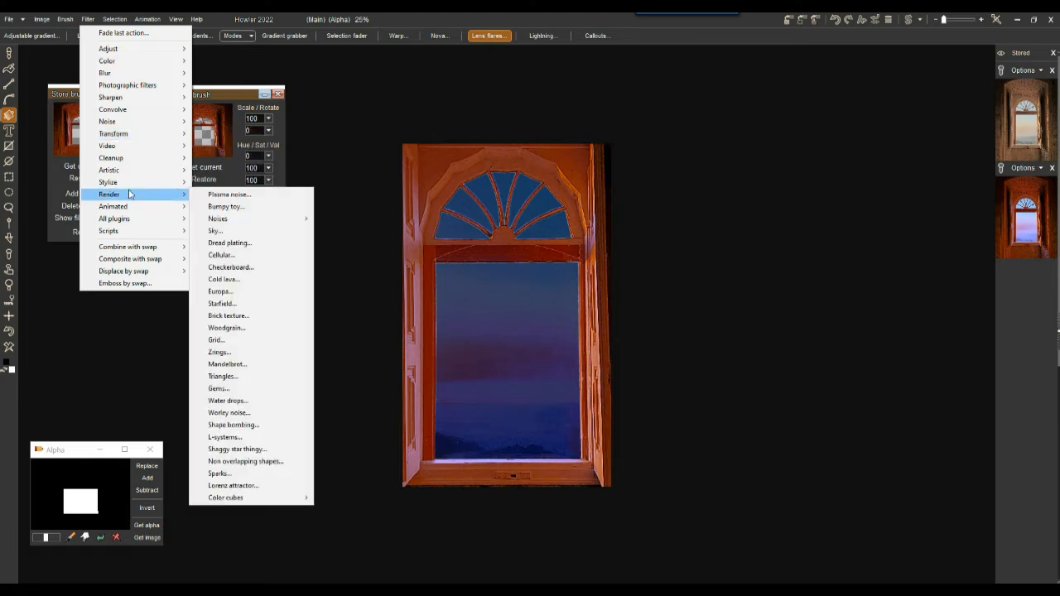
pyautogui.click(228, 194)
pyautogui.press('Return')
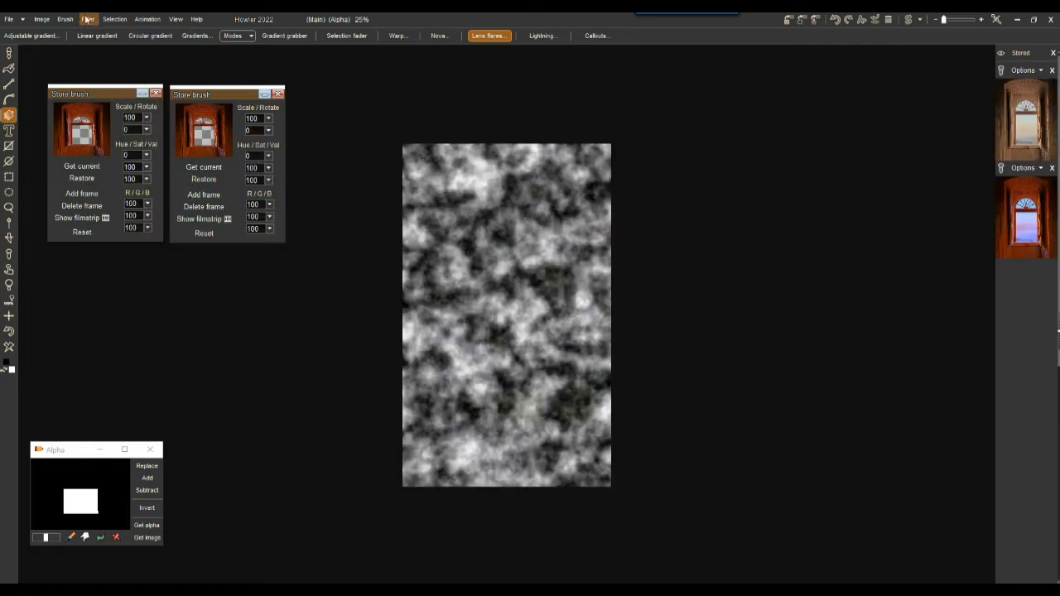
# Render the plasma noise again at scale 10 for large, soft cloud-like shapes.
pyautogui.click(87, 19)
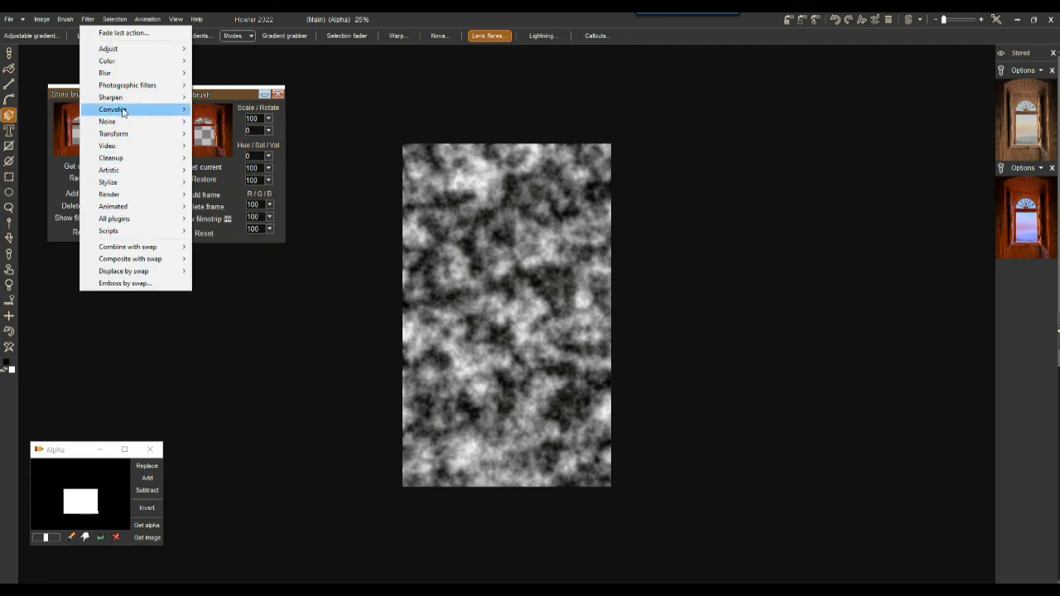
pyautogui.moveTo(114, 196)
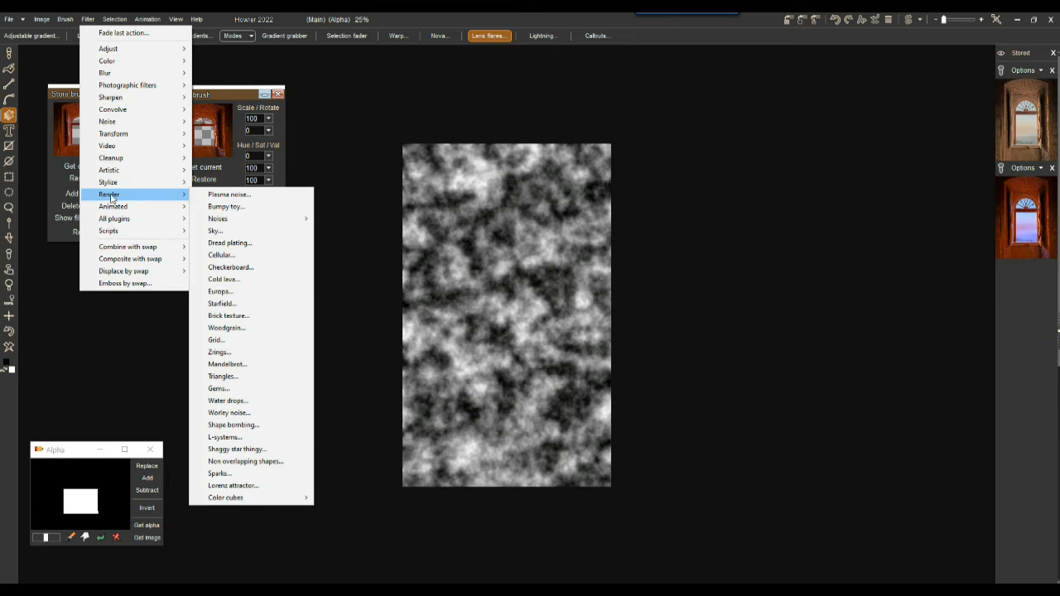
pyautogui.click(230, 196)
pyautogui.moveTo(551, 300); pyautogui.dragTo(557, 299)
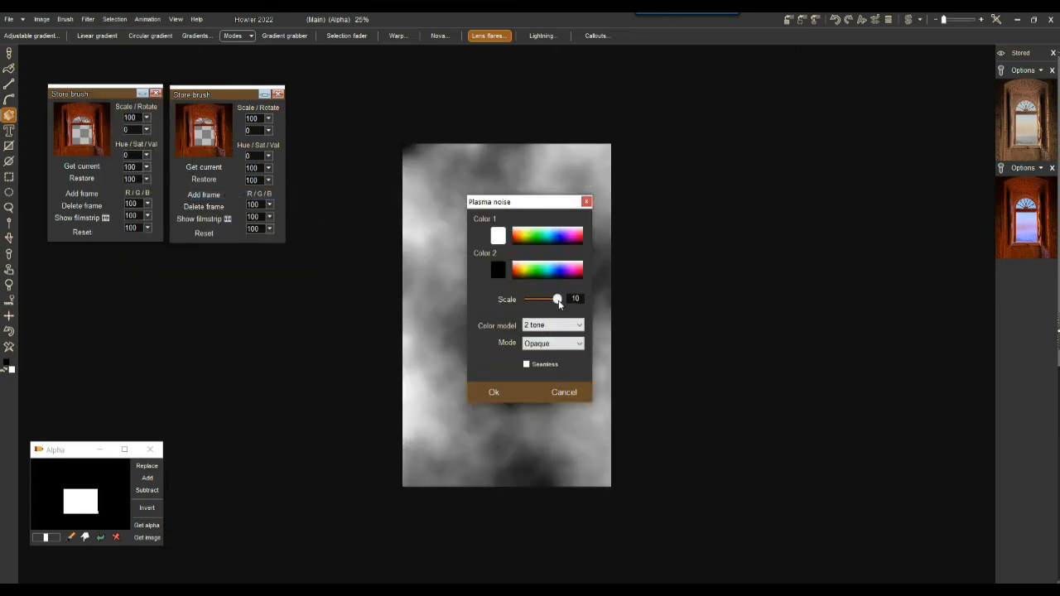
pyautogui.click(492, 393)
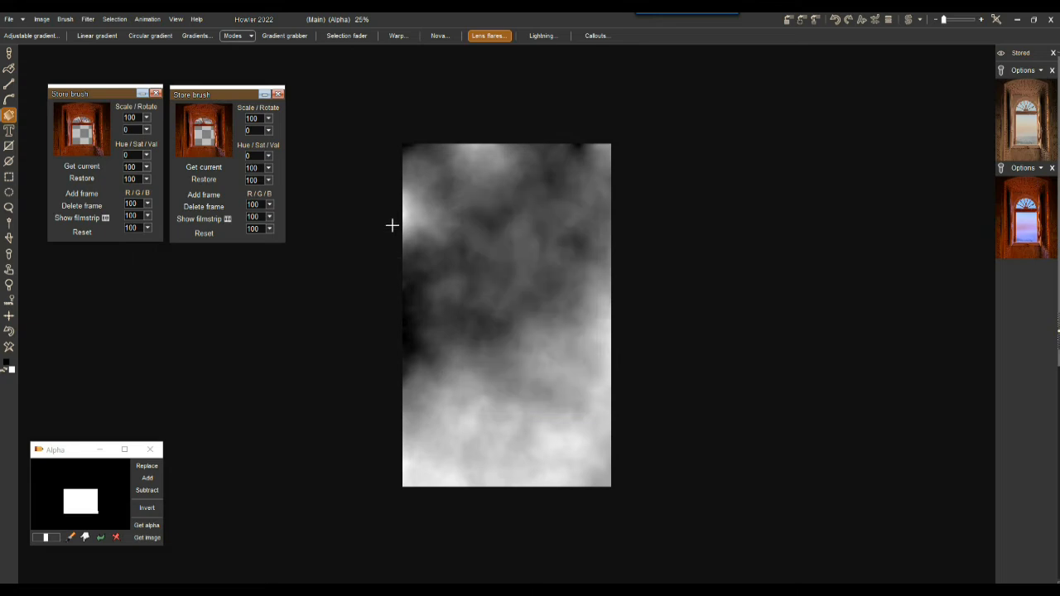
# Open the plasma noise as a terrain in 3D Designer and show its additional settings.
pyautogui.click(88, 19)
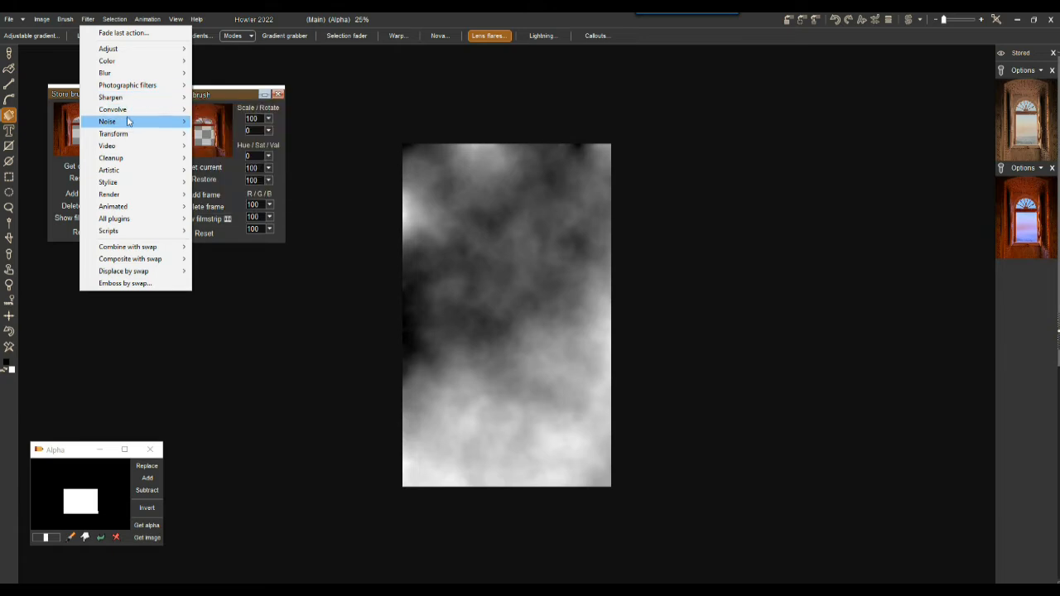
pyautogui.click(225, 170)
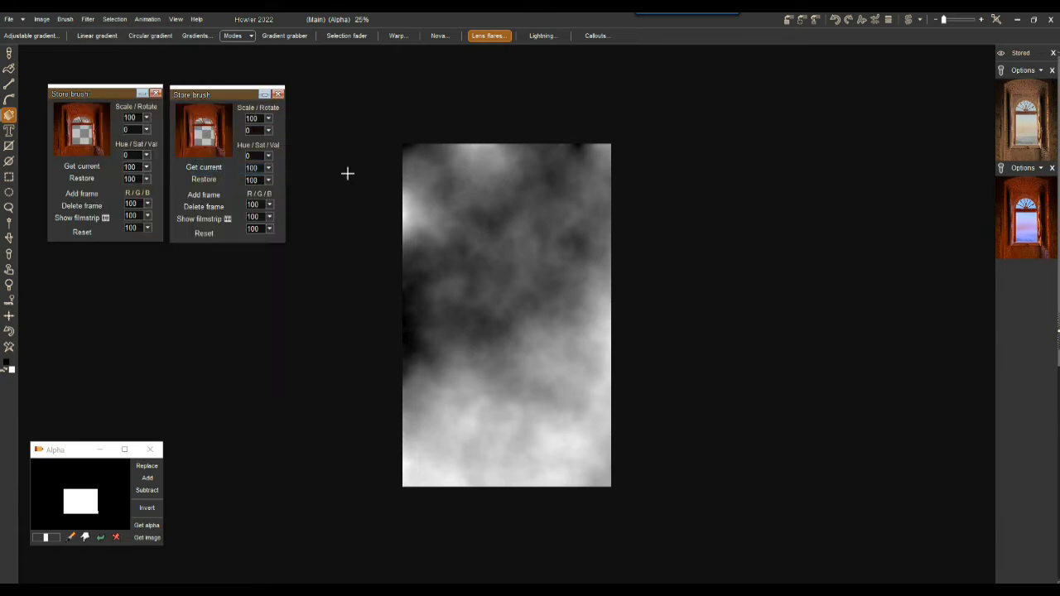
pyautogui.moveTo(578, 133); pyautogui.dragTo(802, 121)
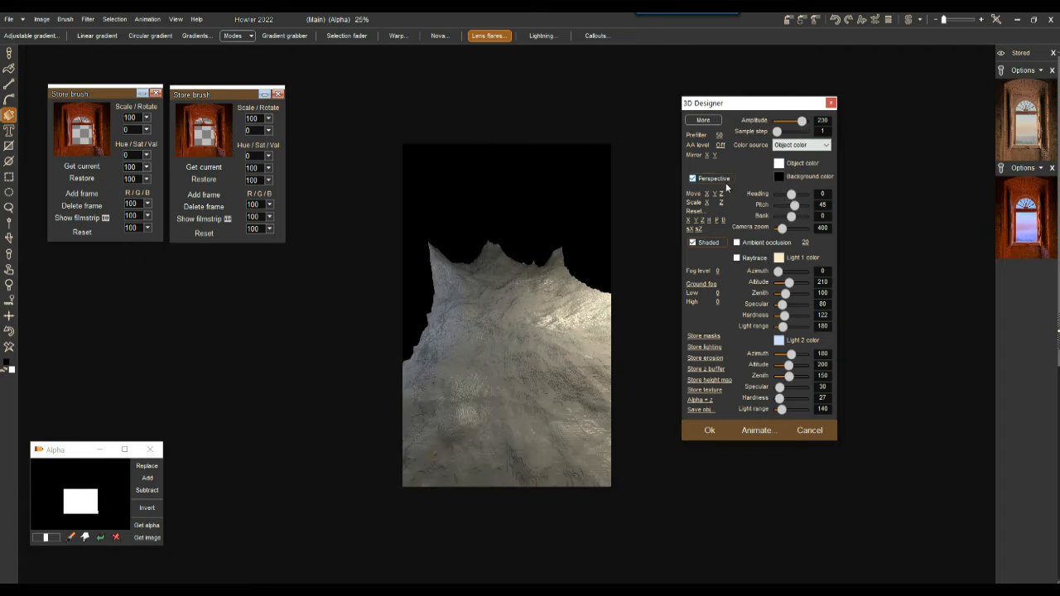
pyautogui.click(703, 120)
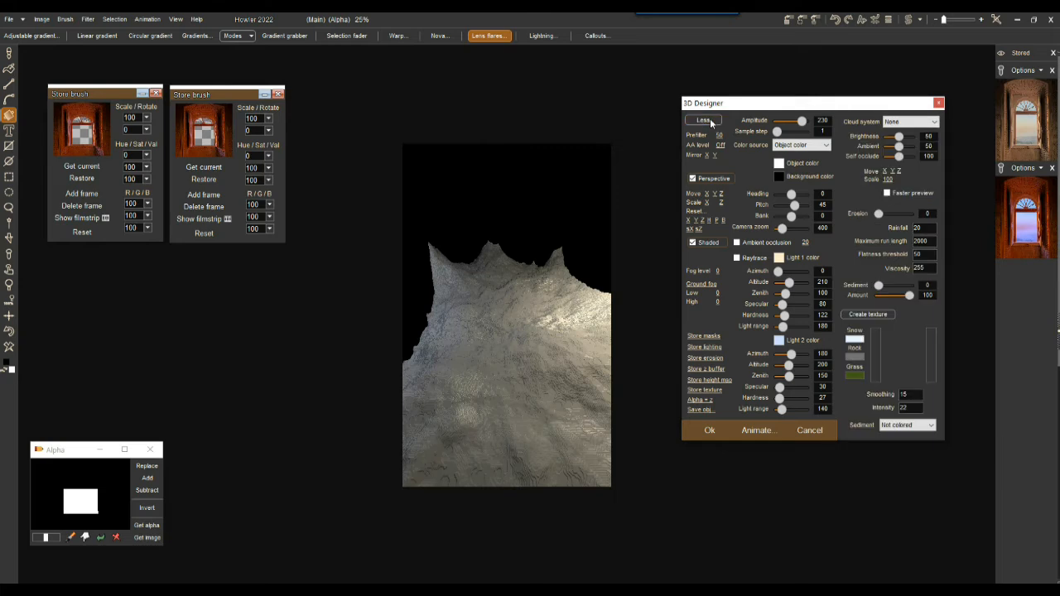
# Set the terrain's erosion to 100, rainfall to 55 and flatness threshold to 16, and create its snow, rock and grass texture.
pyautogui.click(866, 207)
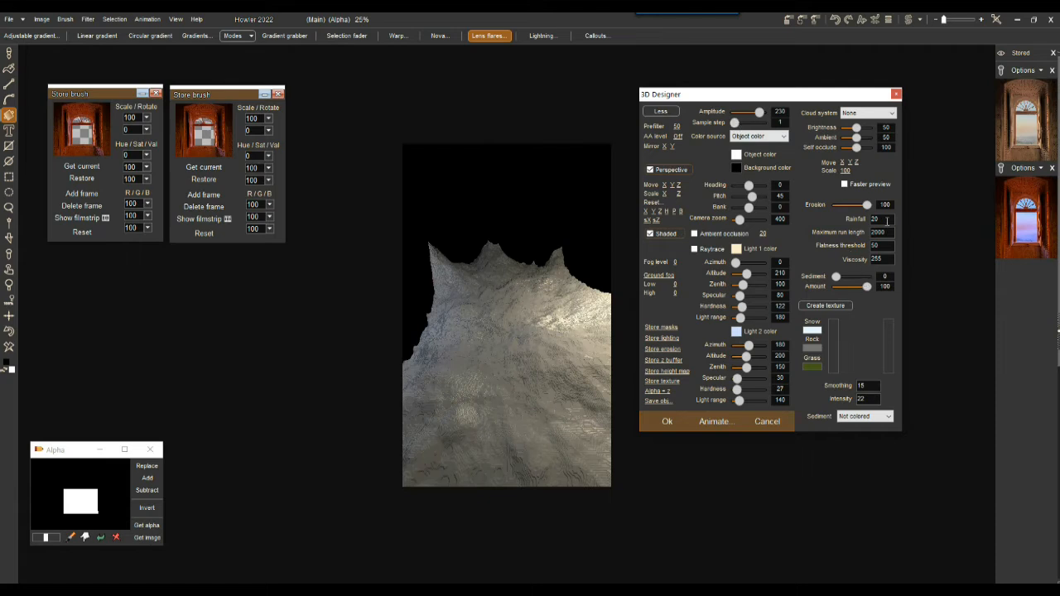
pyautogui.write('55')
pyautogui.moveTo(886, 246); pyautogui.dragTo(851, 247)
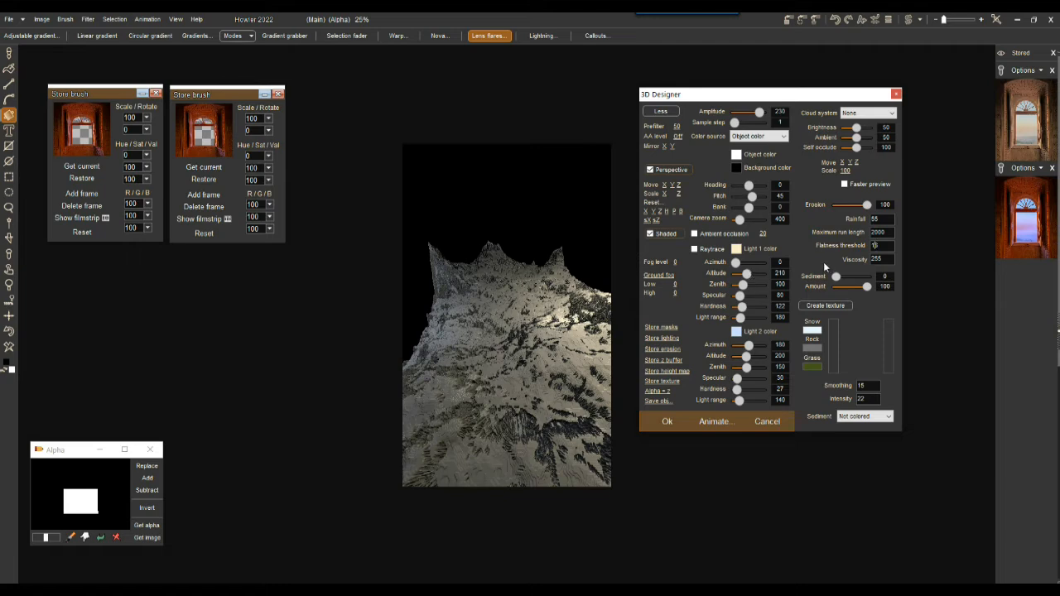
pyautogui.click(825, 308)
pyautogui.click(569, 341)
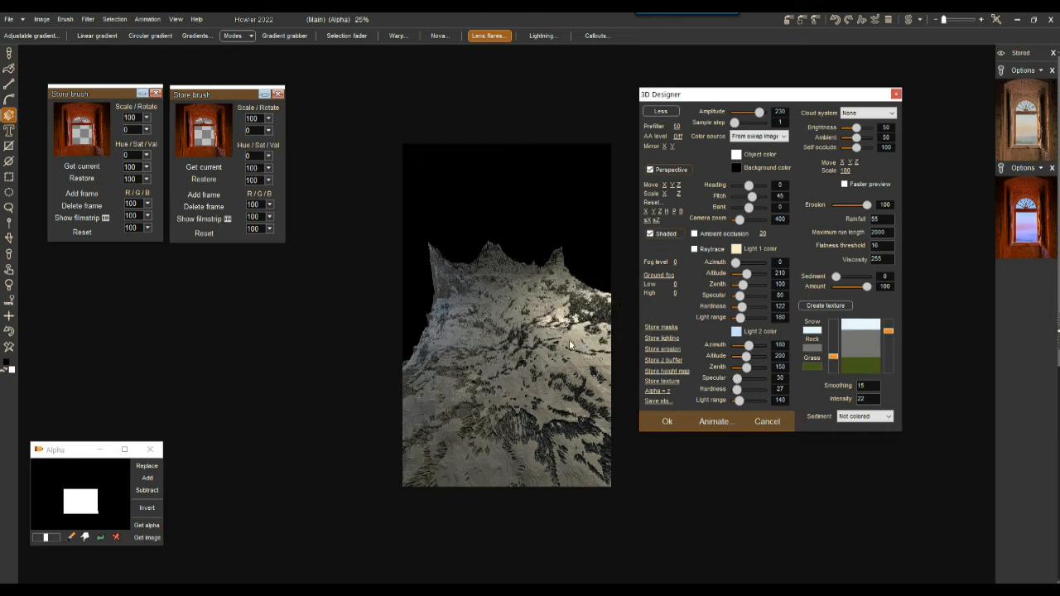
# Enlarge the snow and grass bands of the terrain texture and set the snow color to pure white.
pyautogui.moveTo(890, 332); pyautogui.dragTo(892, 341)
pyautogui.moveTo(835, 358); pyautogui.dragTo(838, 356)
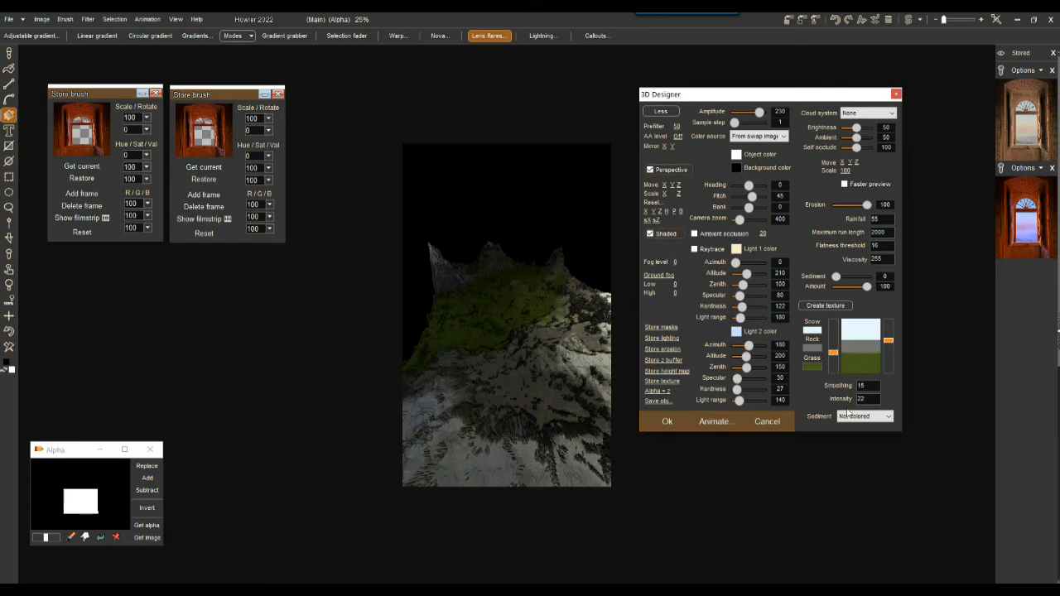
pyautogui.click(815, 332)
pyautogui.moveTo(663, 339); pyautogui.dragTo(658, 343)
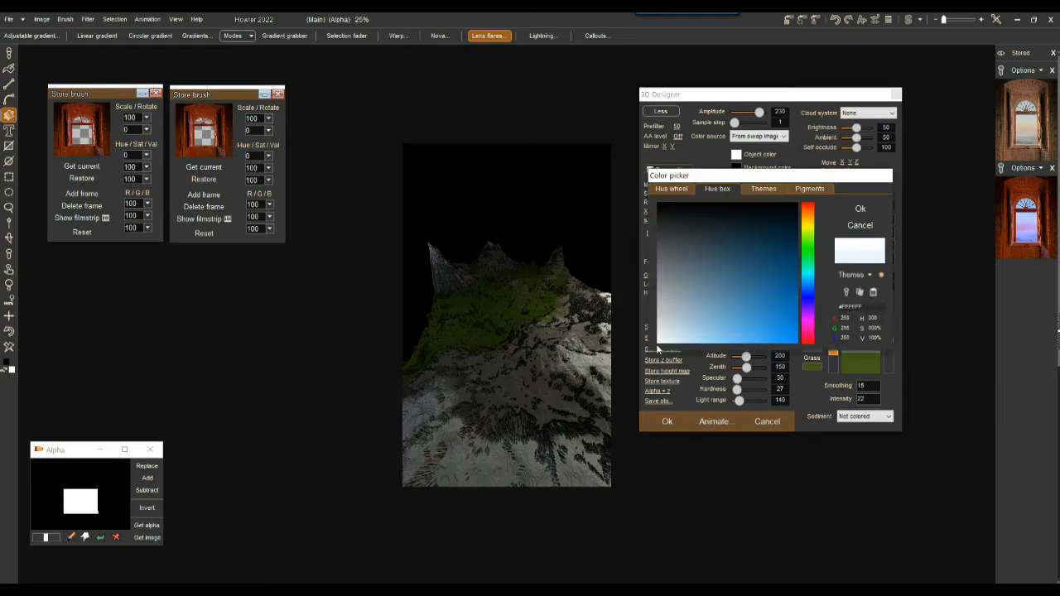
pyautogui.click(856, 208)
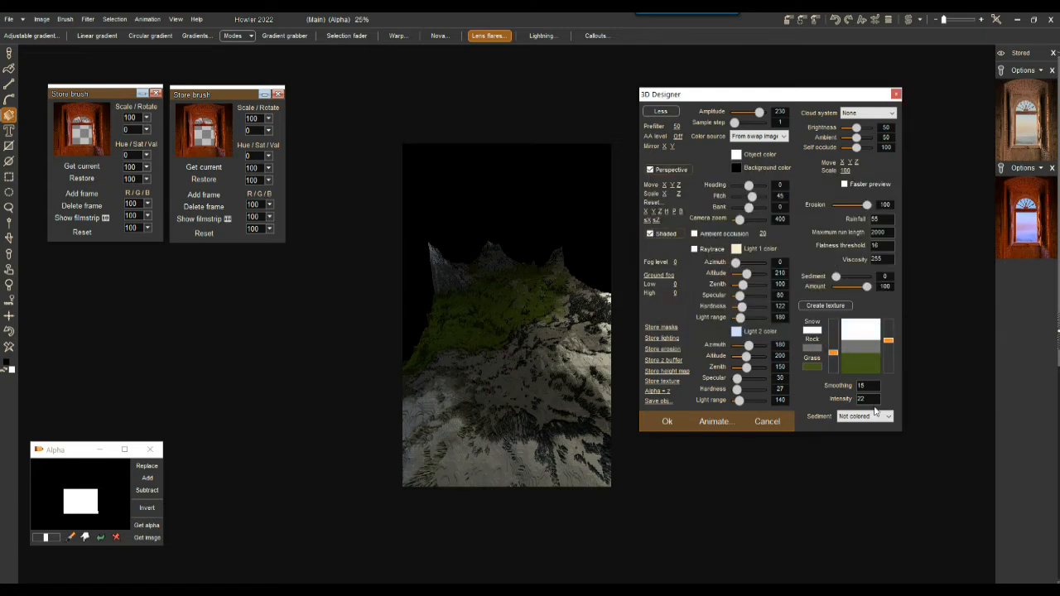
# Color the terrain's sediment as Snow and fine-tune the snow level of the texture.
pyautogui.click(887, 416)
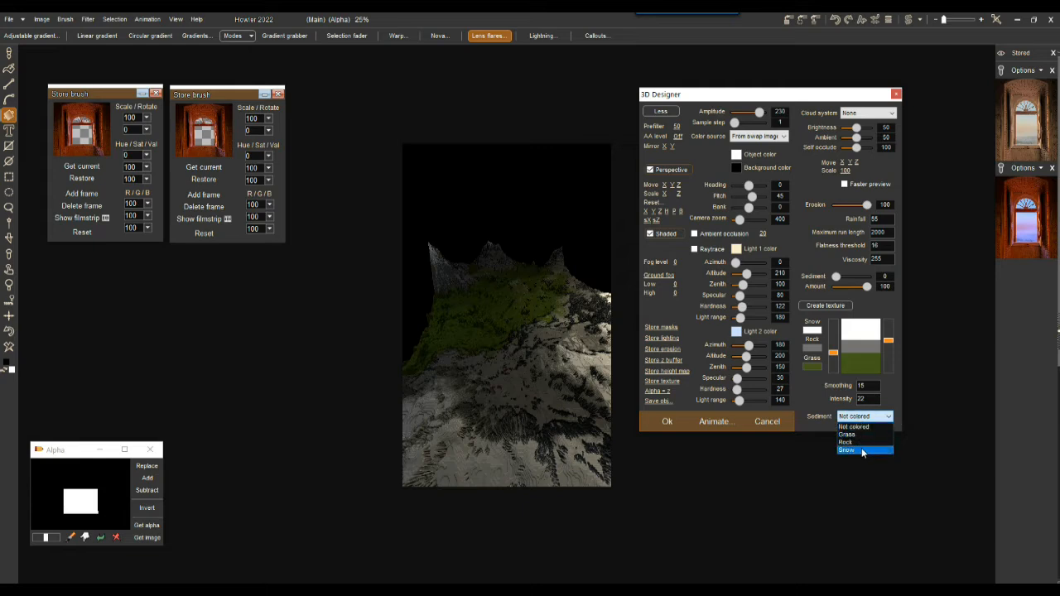
pyautogui.click(861, 450)
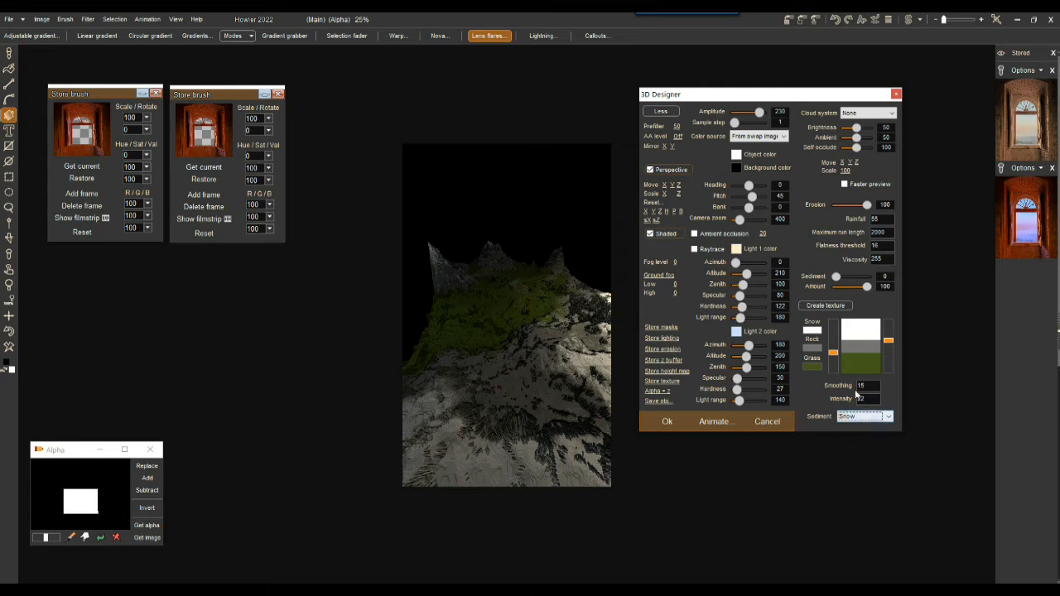
pyautogui.moveTo(888, 346); pyautogui.dragTo(834, 352)
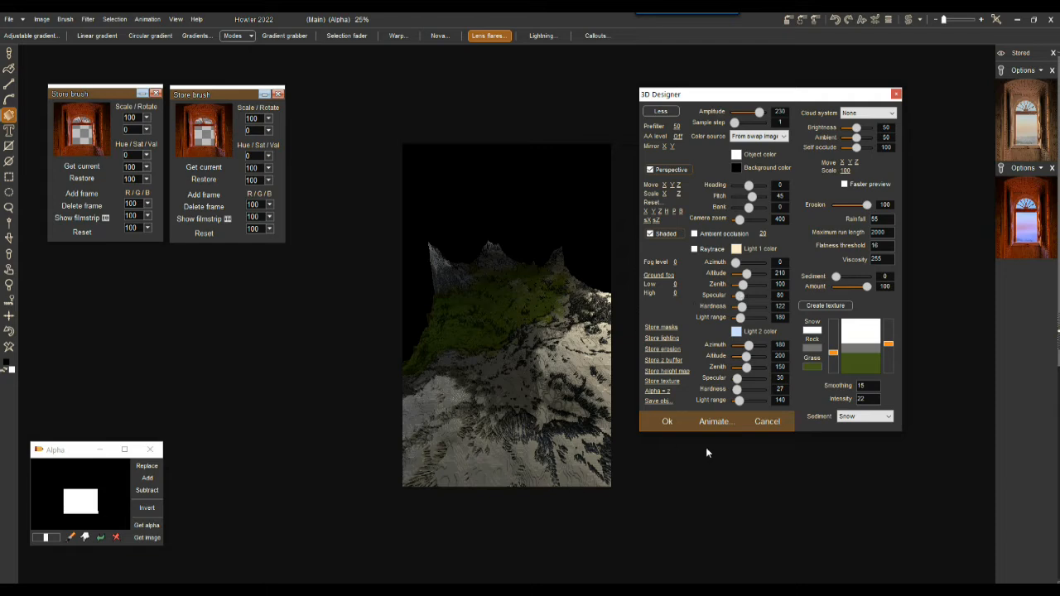
# Store the terrain's height map, texture and erosion map as separate images, and leave 3D Designer without applying it.
pyautogui.click(660, 372)
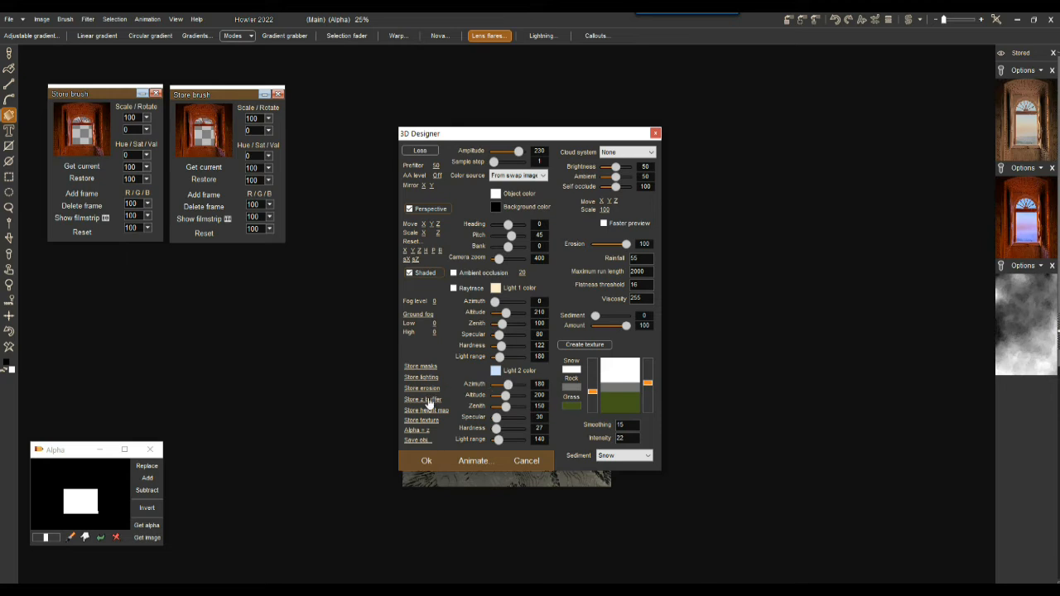
pyautogui.click(428, 422)
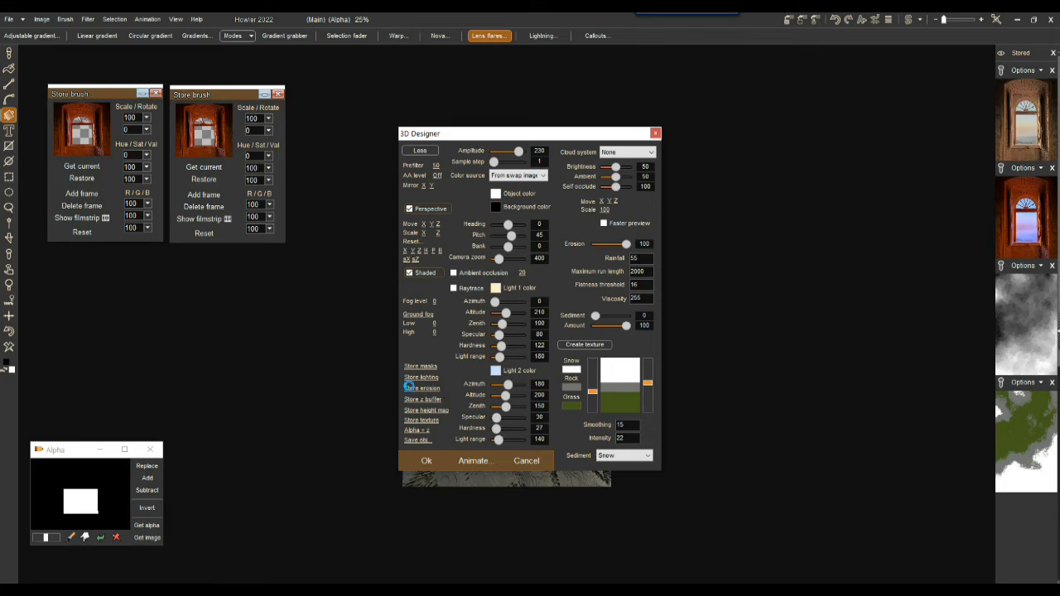
pyautogui.click(411, 388)
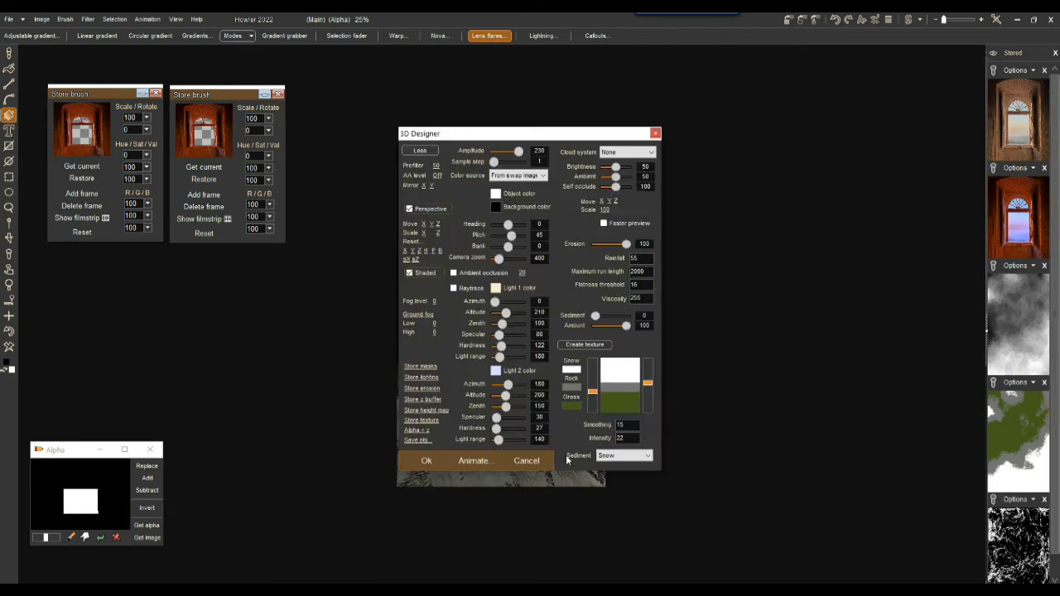
pyautogui.click(525, 461)
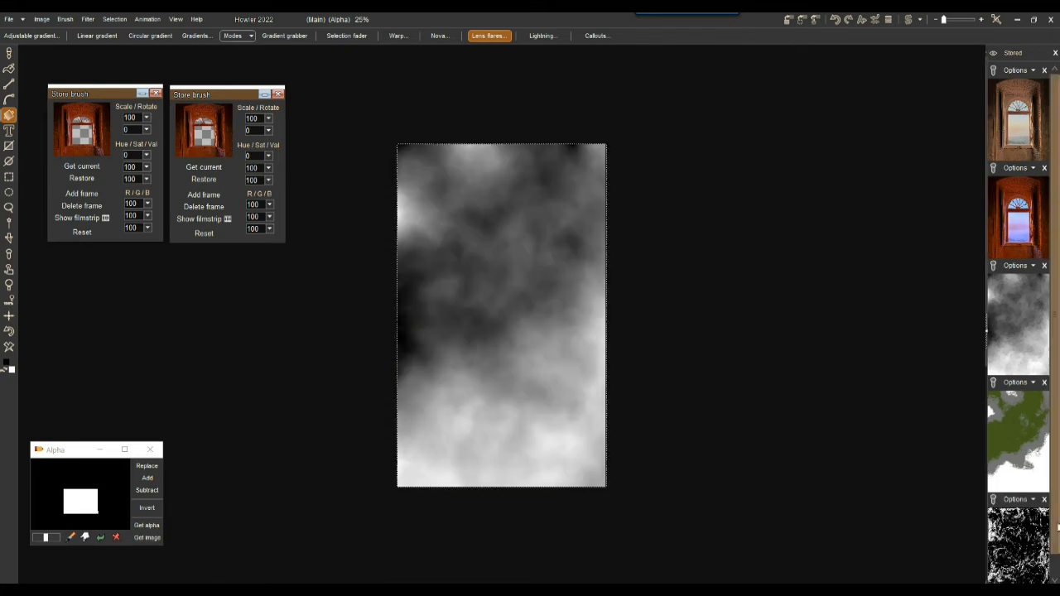
# Restore the stored height map to the canvas, clear the selection and check the swap image.
pyautogui.click(1017, 316)
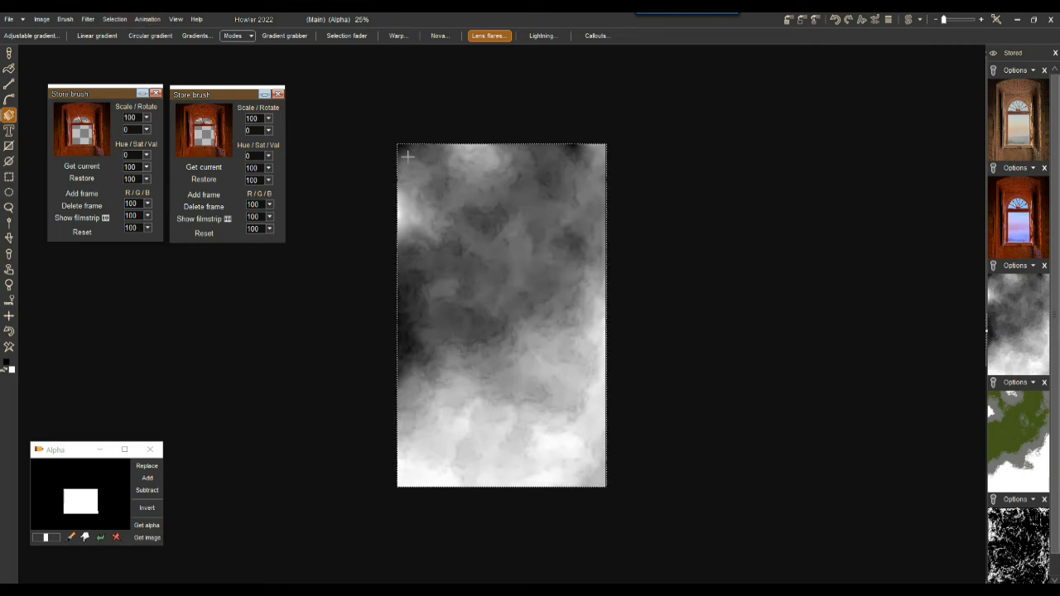
pyautogui.click(115, 18)
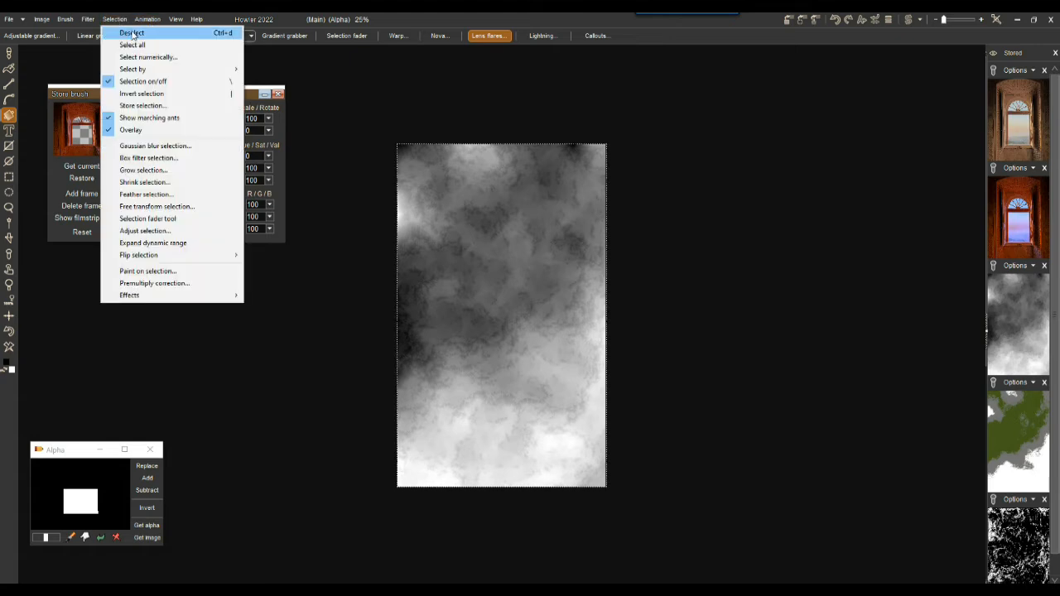
pyautogui.click(132, 32)
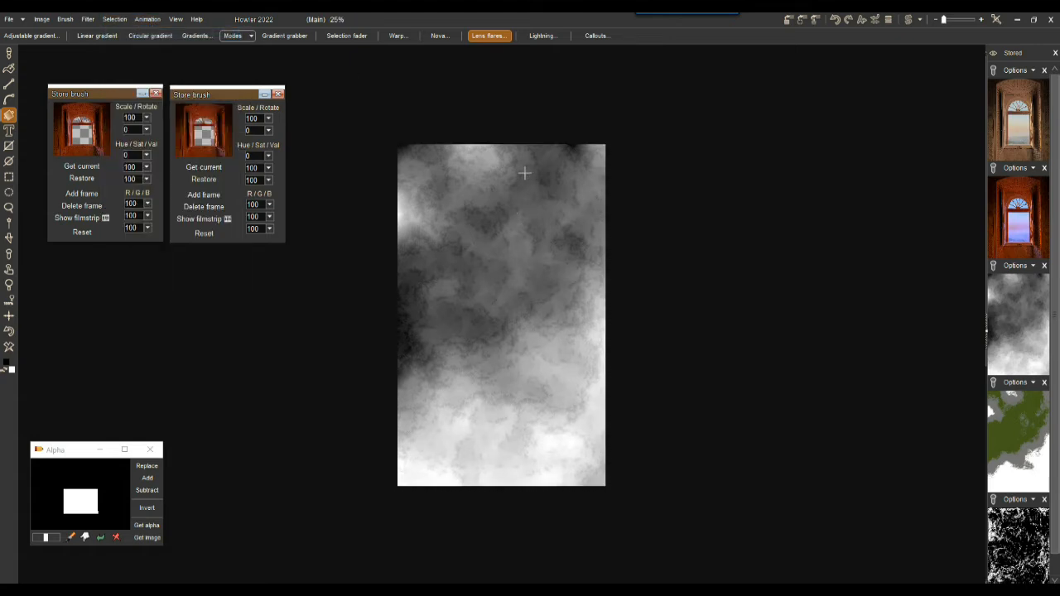
pyautogui.click(909, 19)
pyautogui.click(909, 20)
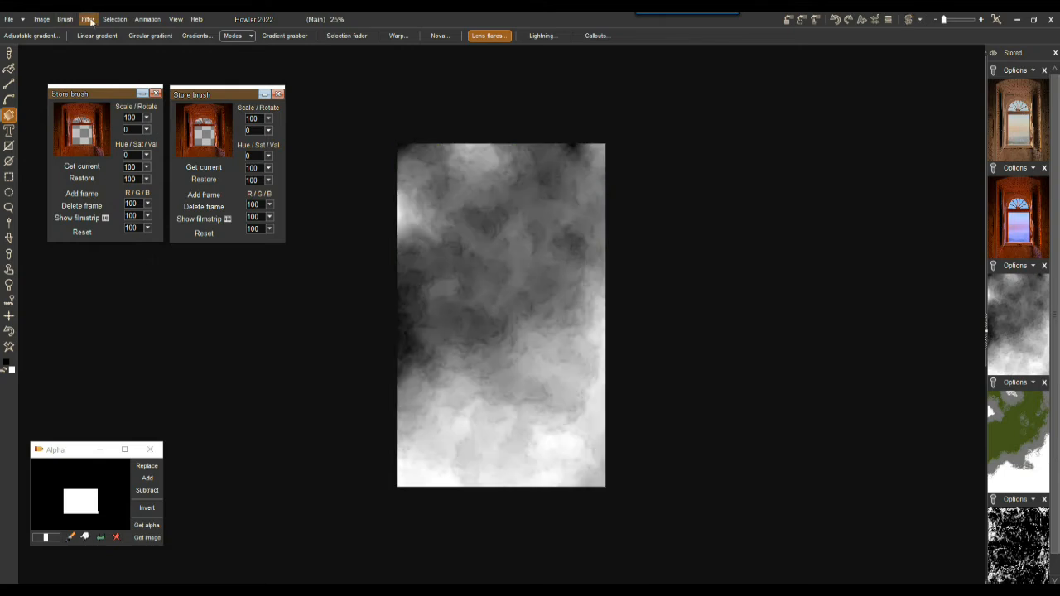
# Open the eroded height map as a landscape in the Puppy Ray GPU renderer.
pyautogui.click(91, 19)
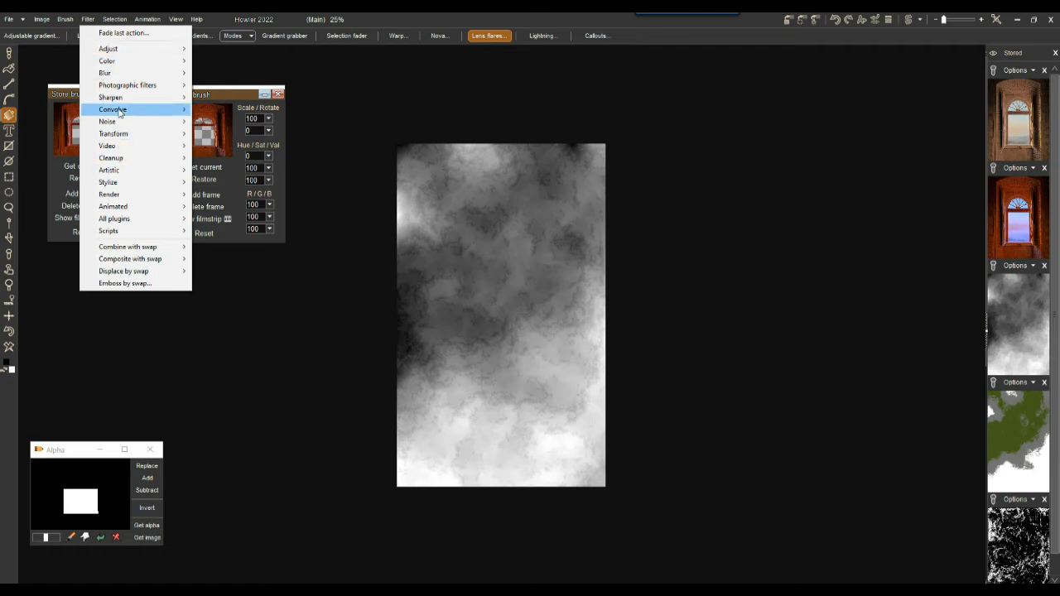
pyautogui.moveTo(120, 112)
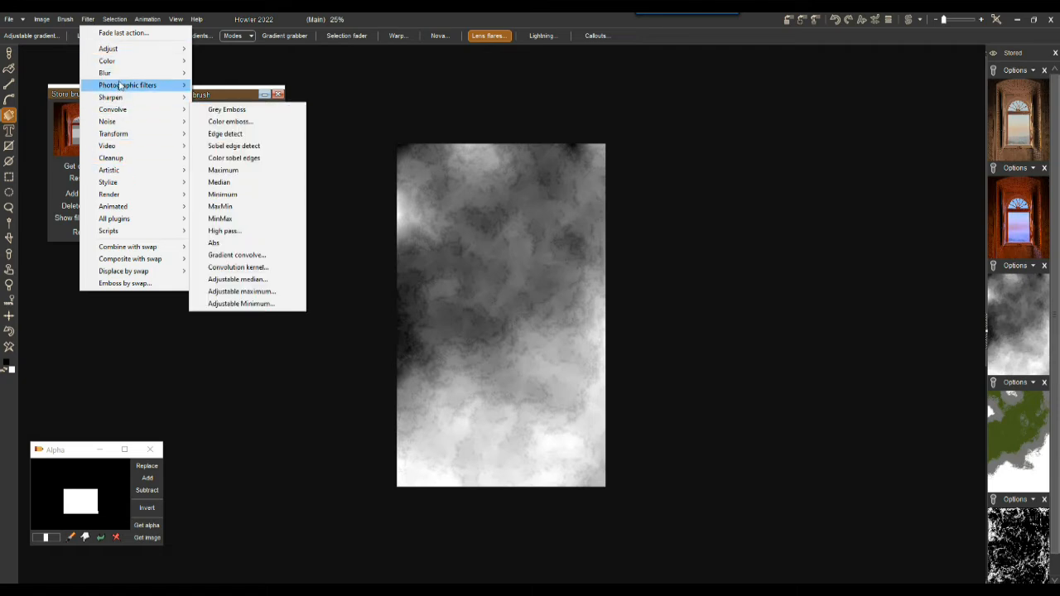
pyautogui.moveTo(130, 135)
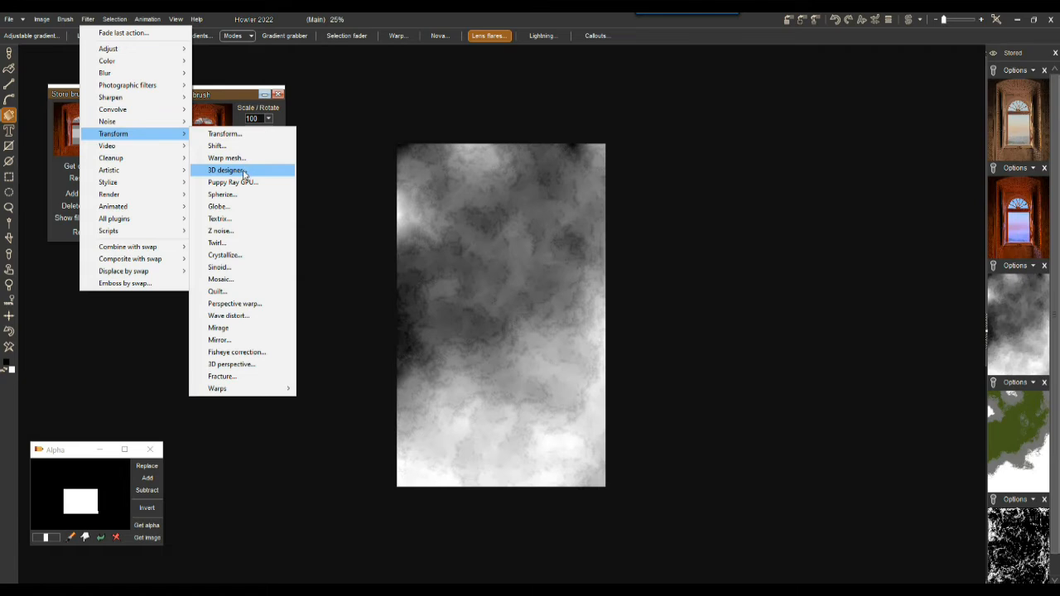
pyautogui.click(247, 182)
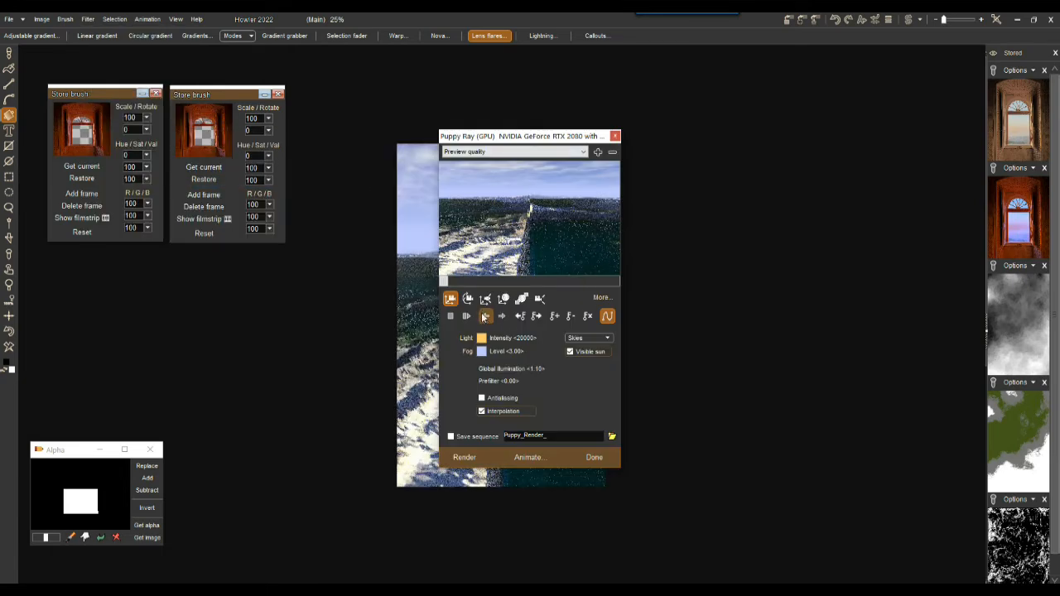
# Rotate and move the camera to look across the grassy hills toward the snowy ridge on the horizon.
pyautogui.click(468, 299)
pyautogui.moveTo(485, 135); pyautogui.dragTo(712, 109)
pyautogui.moveTo(781, 178); pyautogui.dragTo(895, 315)
pyautogui.click(678, 272)
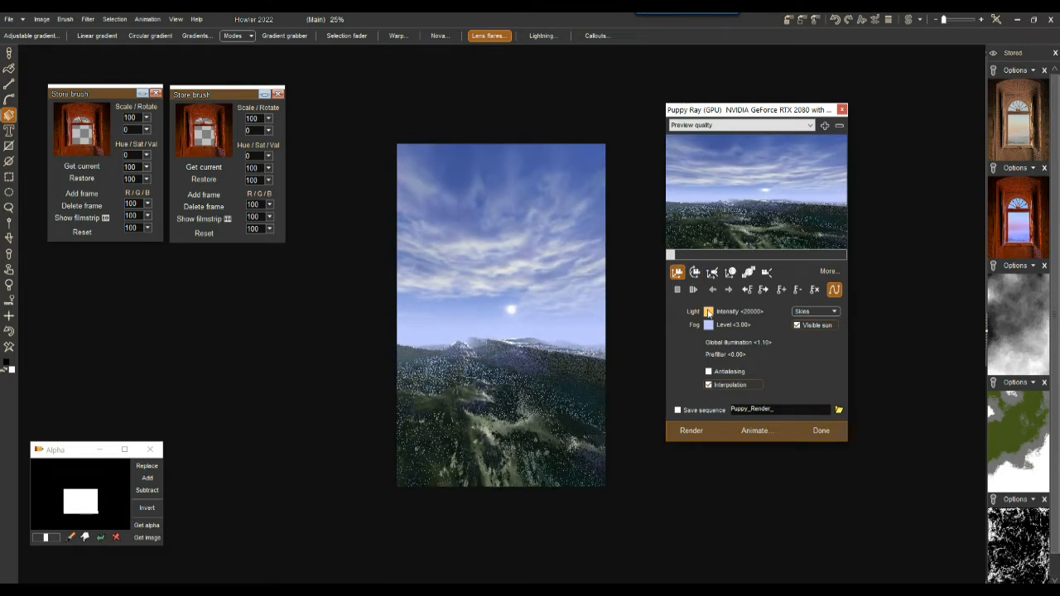
pyautogui.moveTo(720, 237); pyautogui.dragTo(810, 368)
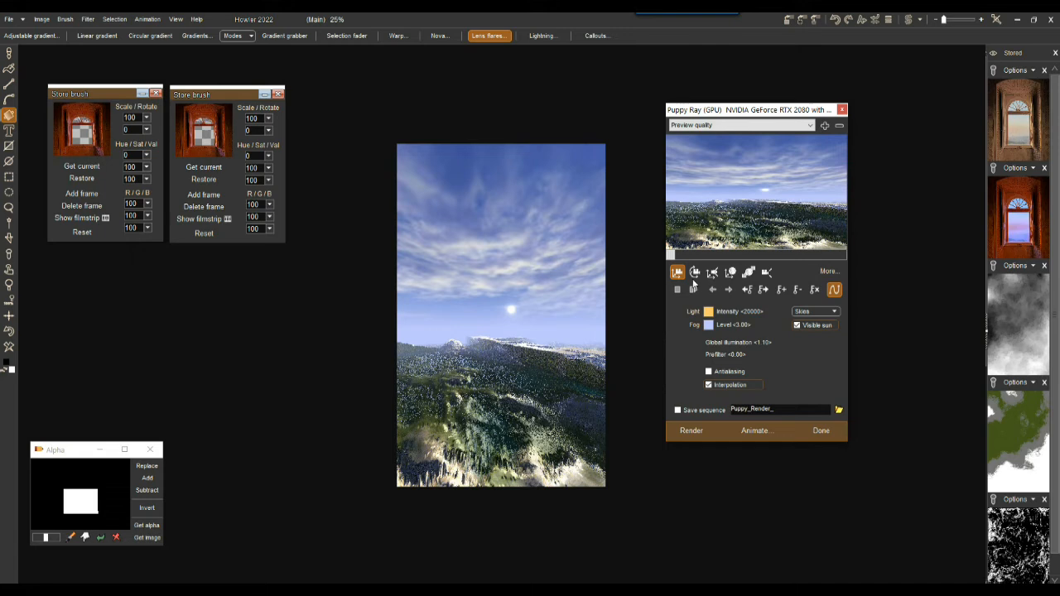
pyautogui.moveTo(782, 213); pyautogui.dragTo(756, 160)
pyautogui.click(748, 271)
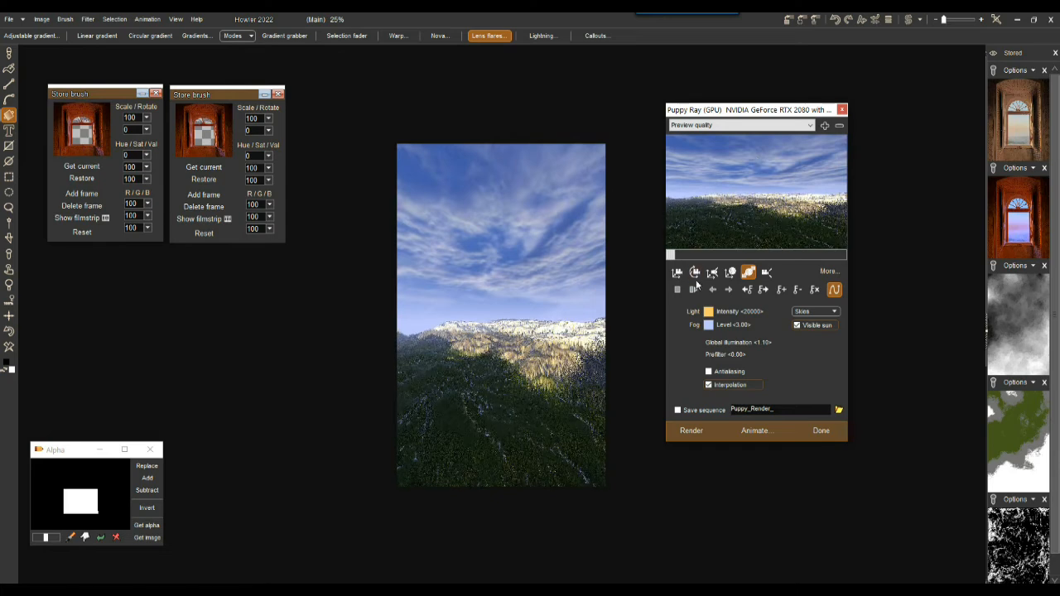
pyautogui.click(731, 273)
pyautogui.moveTo(740, 254); pyautogui.dragTo(748, 233)
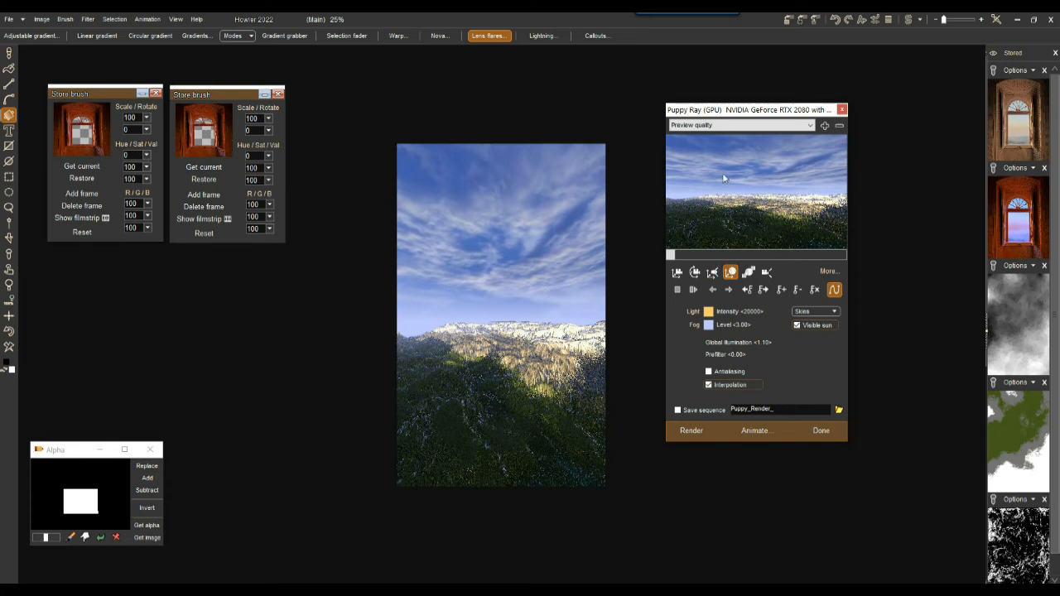
# Switch the preview to Medium quality and set global illumination to 1.94 and prefilter to 0.34.
pyautogui.click(704, 125)
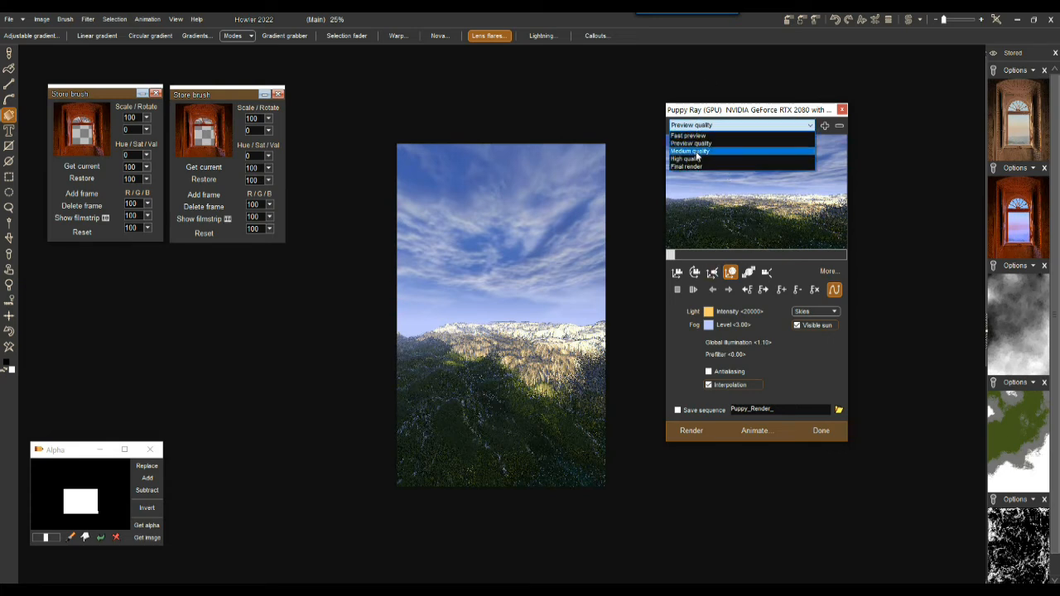
pyautogui.click(699, 155)
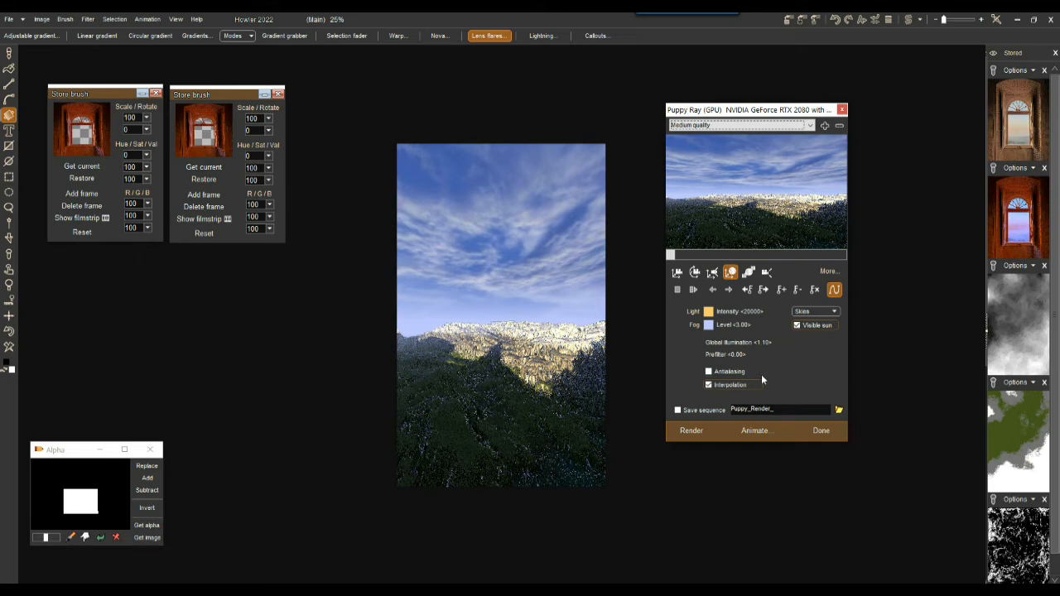
pyautogui.moveTo(739, 354); pyautogui.dragTo(810, 340)
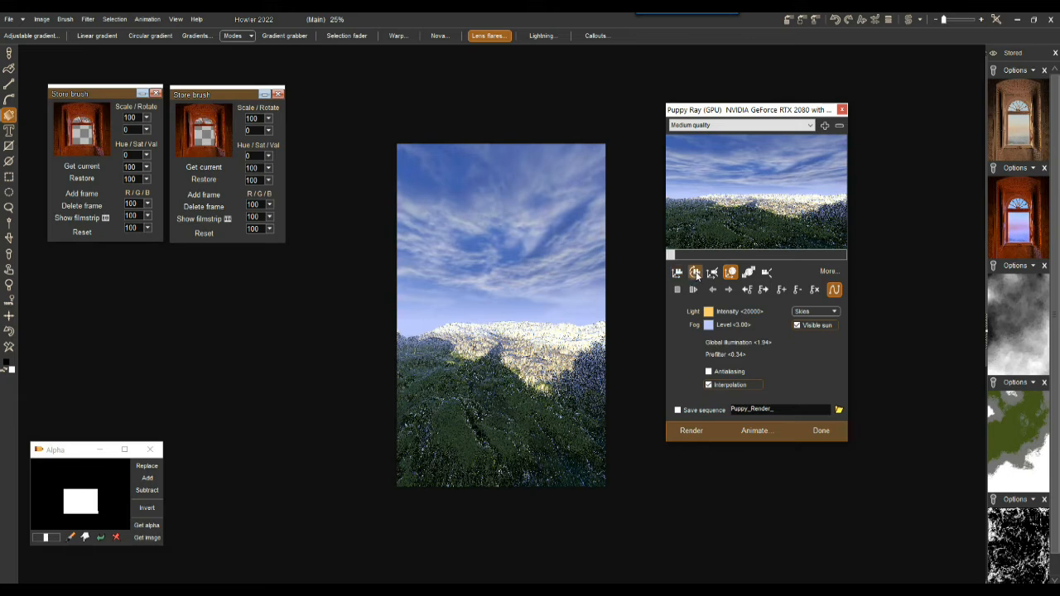
# Place the sun just above the horizon at the image's right edge with sun size 123, and enable ground fog.
pyautogui.click(713, 273)
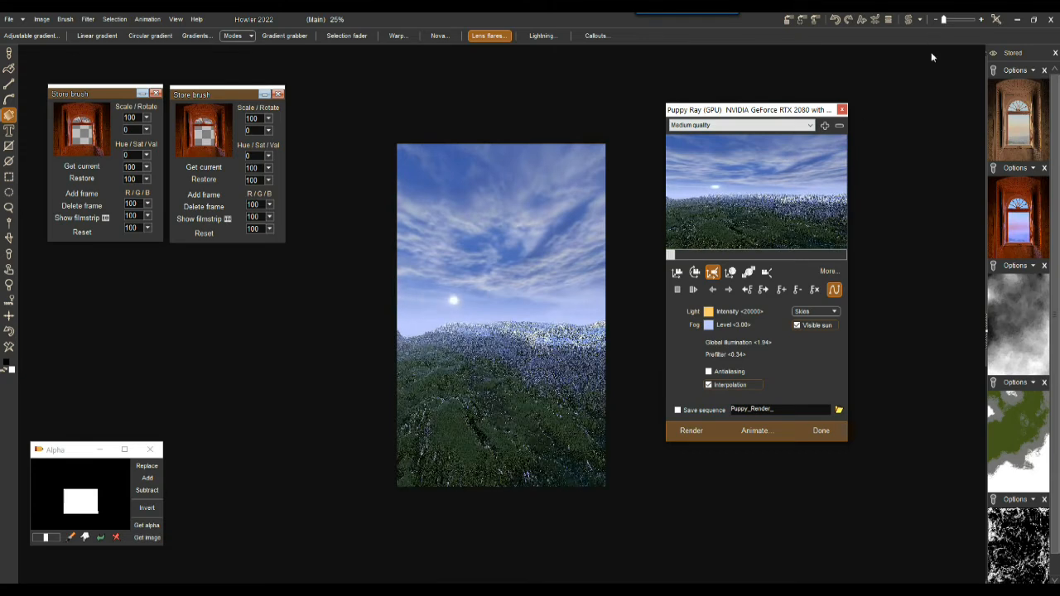
pyautogui.moveTo(717, 199); pyautogui.dragTo(755, 131)
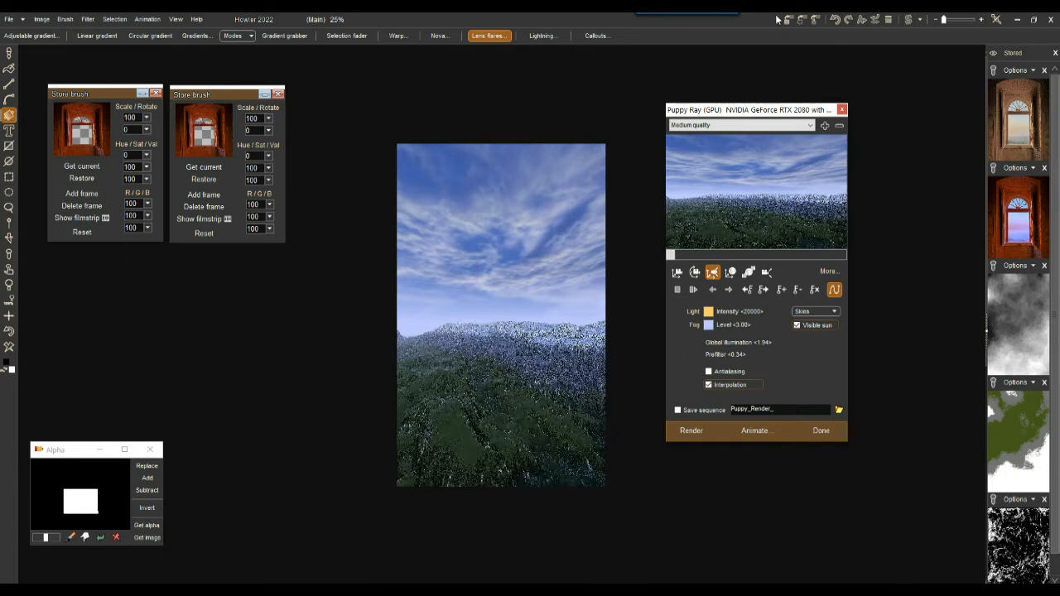
pyautogui.moveTo(790, 237)
pyautogui.mouseDown()
pyautogui.moveTo(764, 206)
pyautogui.moveTo(564, 244)
pyautogui.moveTo(644, 218)
pyautogui.mouseUp()
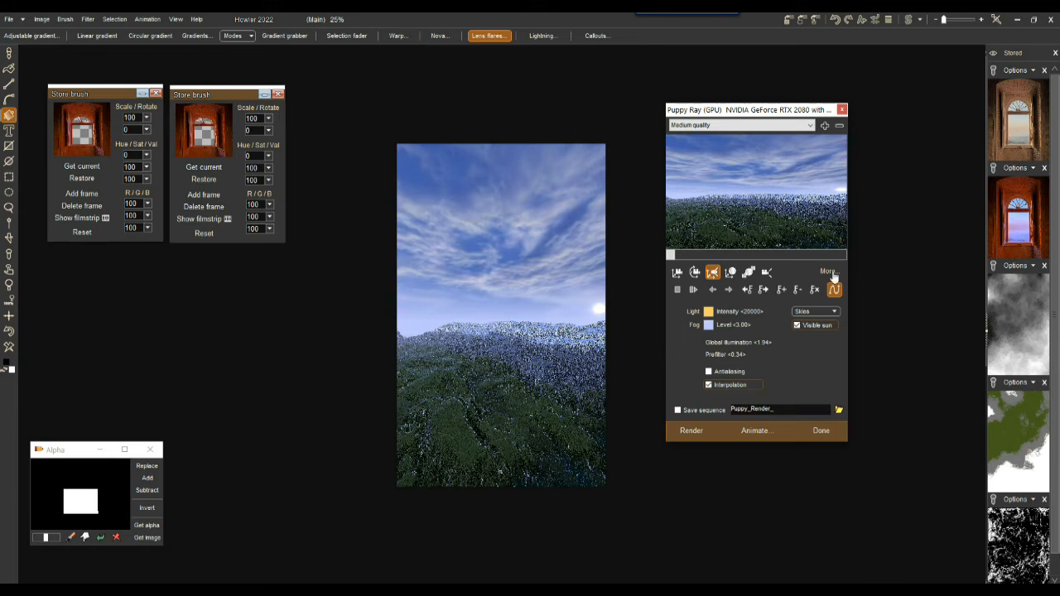
pyautogui.click(828, 271)
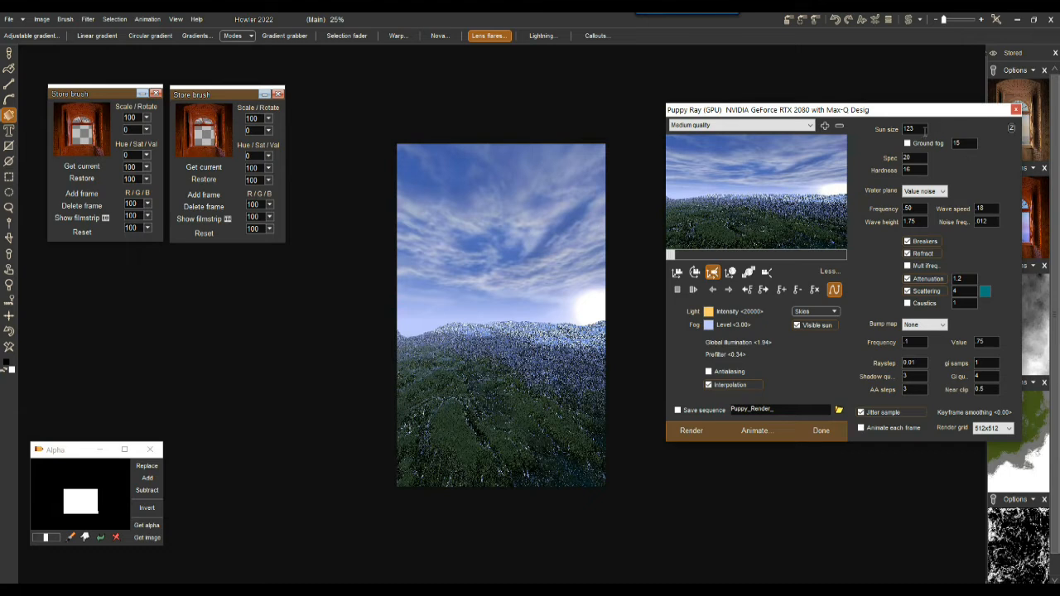
pyautogui.click(907, 143)
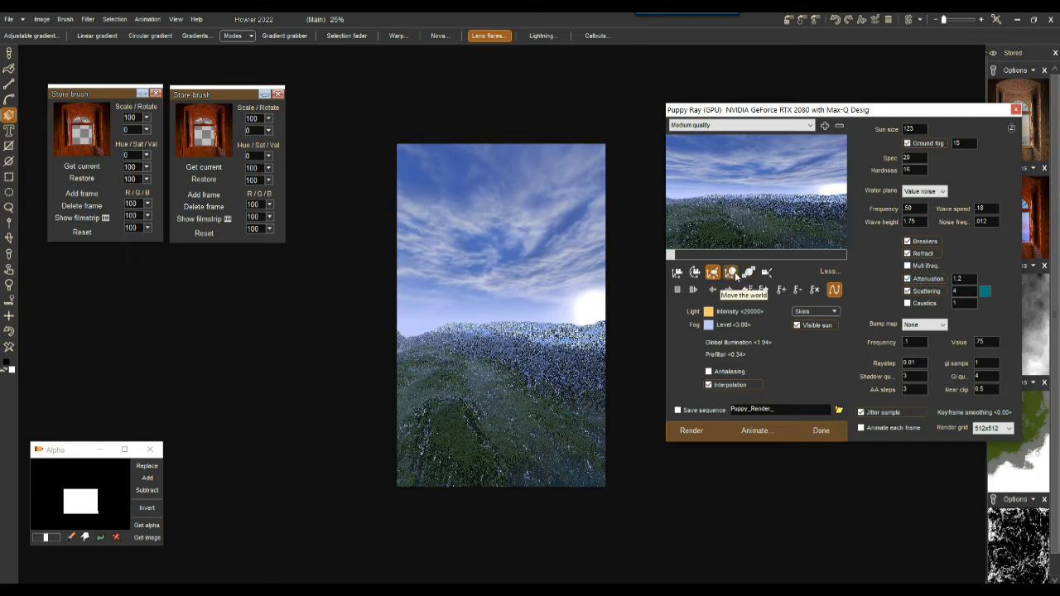
# Render the landscape at Final render quality and accept it into the image.
pyautogui.click(733, 125)
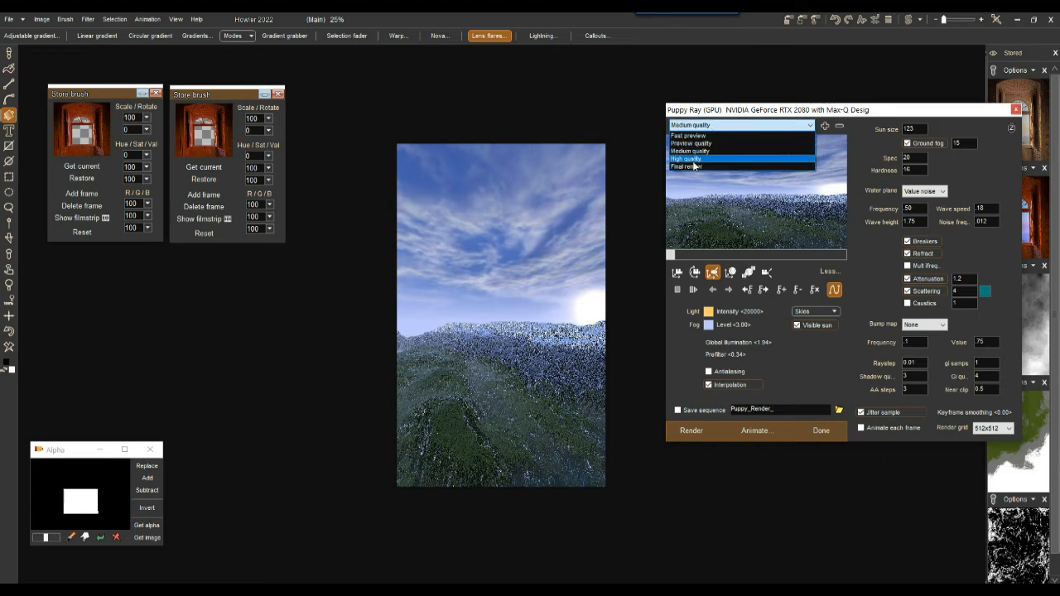
pyautogui.click(693, 166)
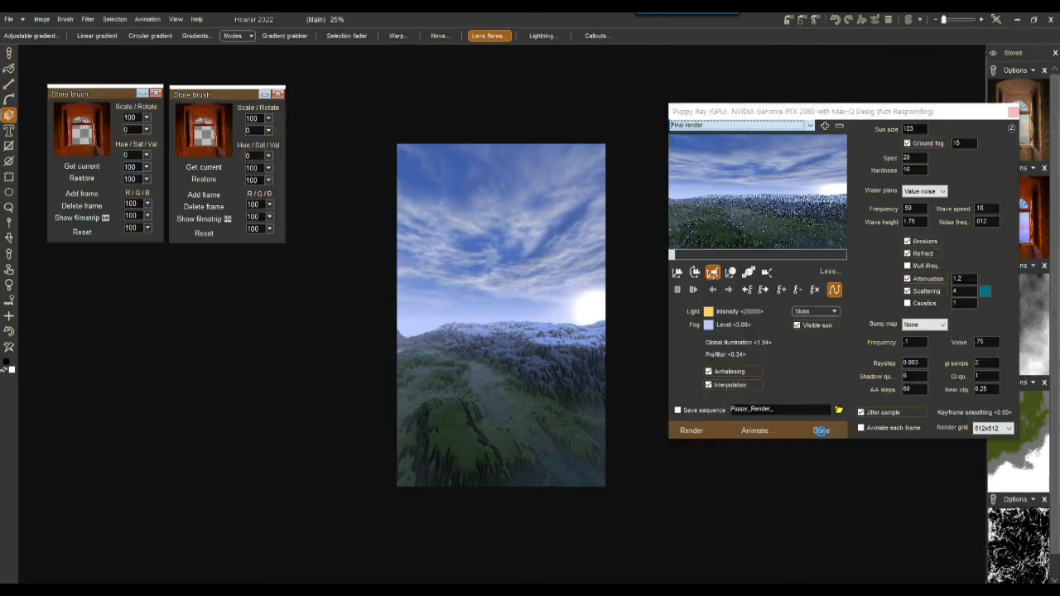
pyautogui.click(821, 431)
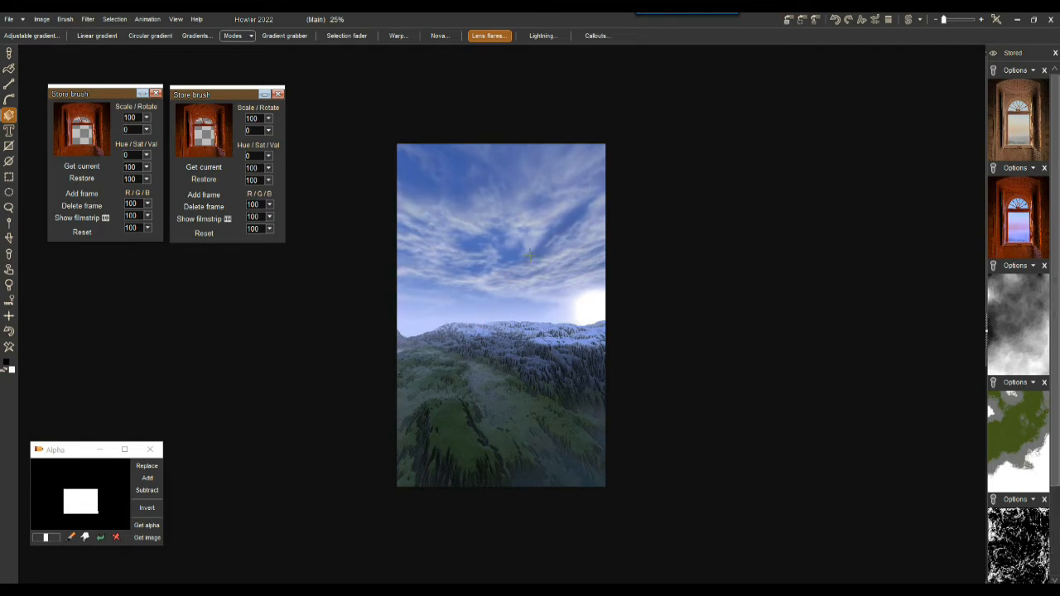
# Load the stored red window image onto the canvas, and bring back the stored landscape render.
pyautogui.click(1025, 230)
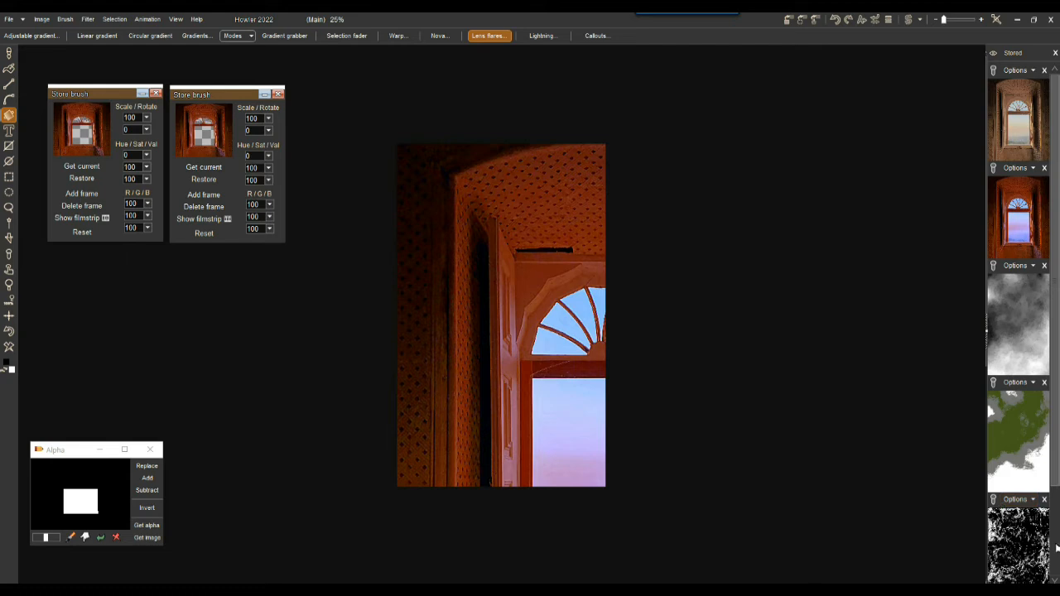
pyautogui.scroll(-3, 1056, 547)
pyautogui.click(1034, 537)
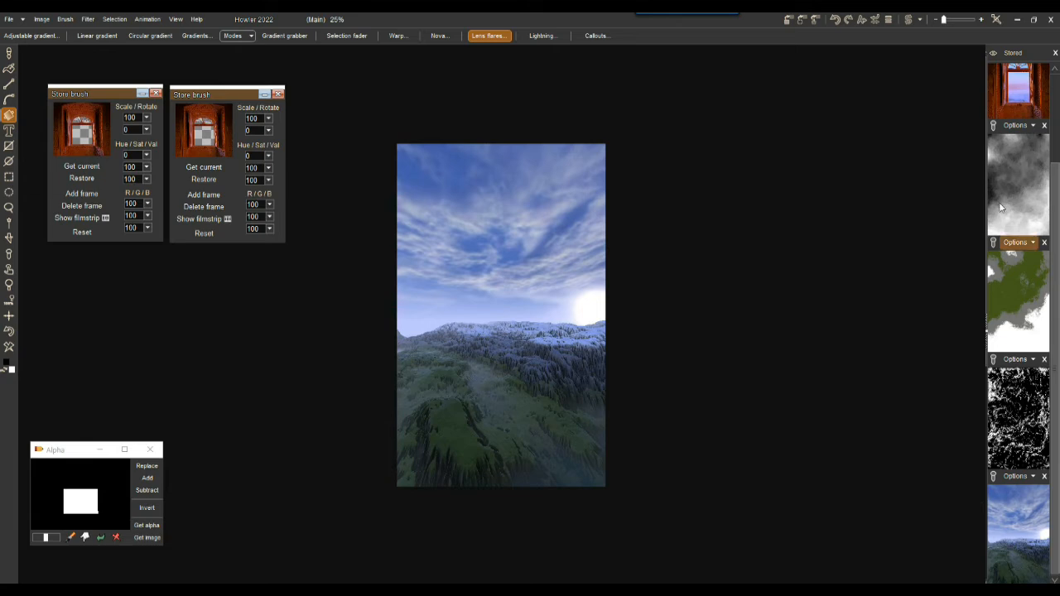
# Paste the stored red window image as a new document, replacing the existing buffer, and fit the whole window in view.
pyautogui.click(1034, 91)
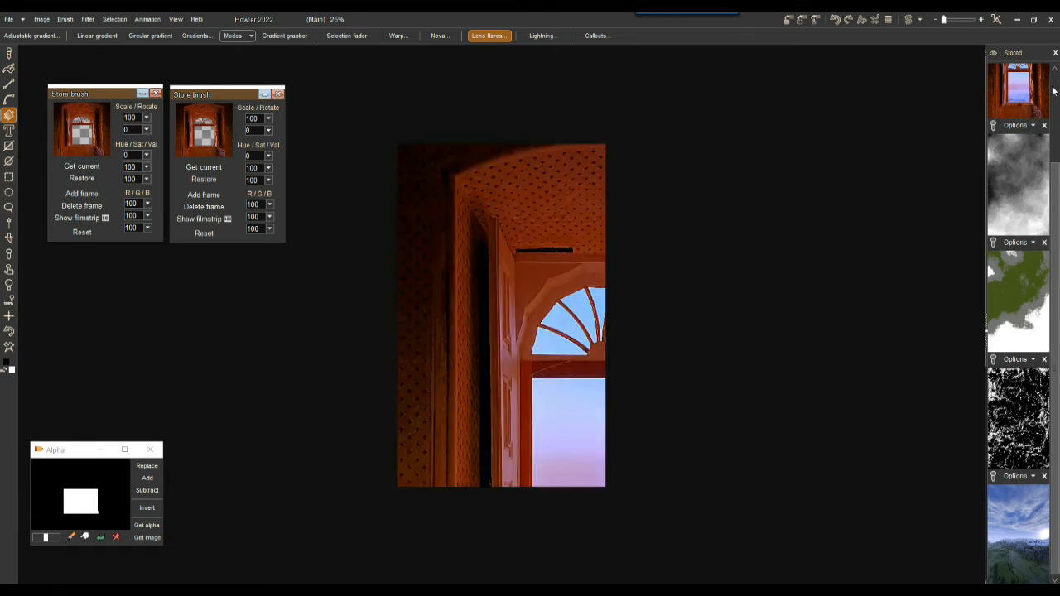
pyautogui.scroll(2, 1056, 132)
pyautogui.scroll(1, 1056, 124)
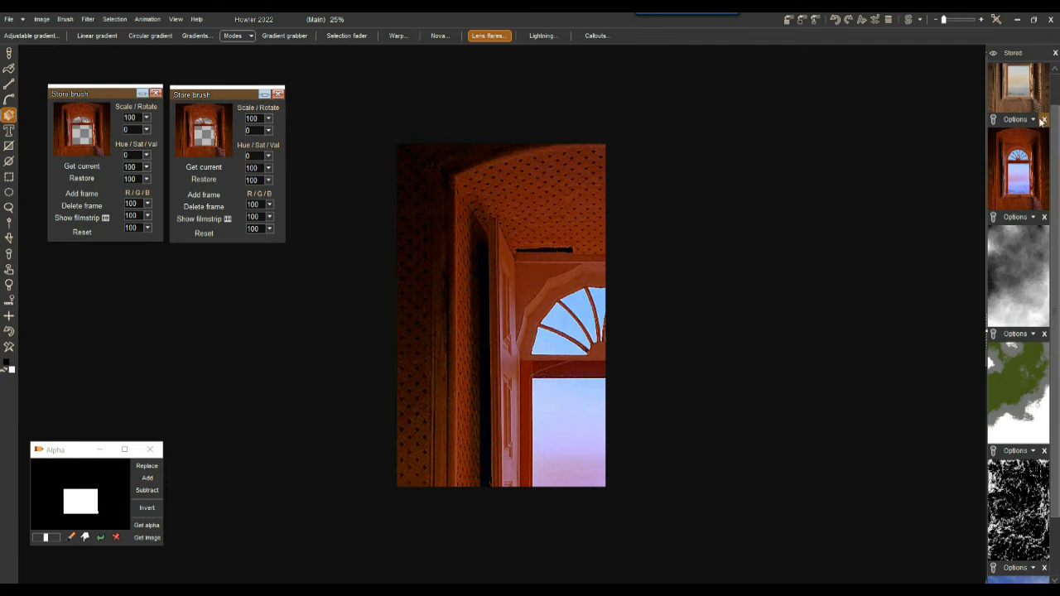
pyautogui.click(1032, 120)
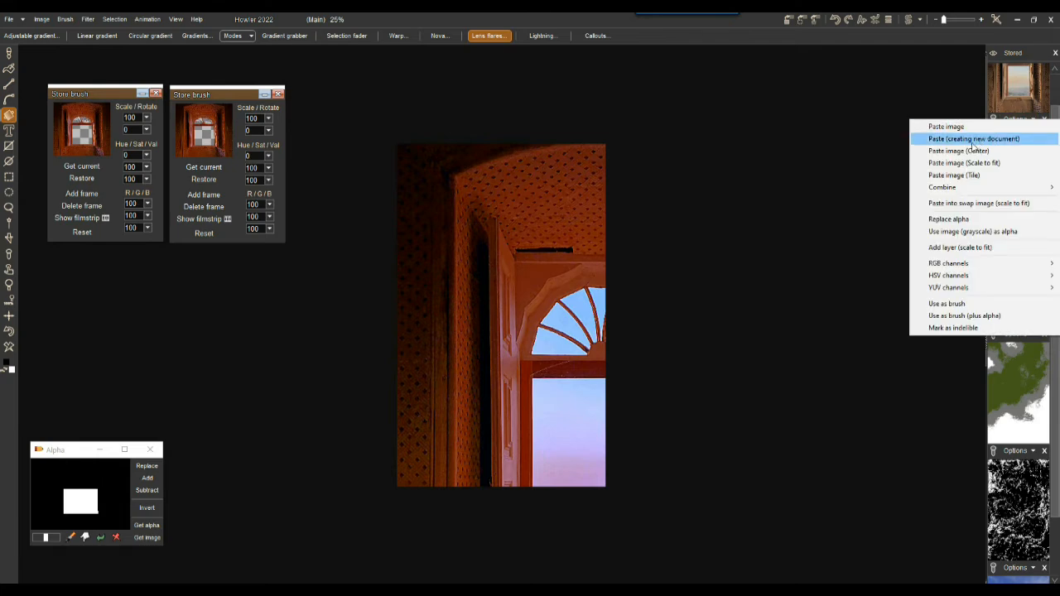
pyautogui.click(975, 139)
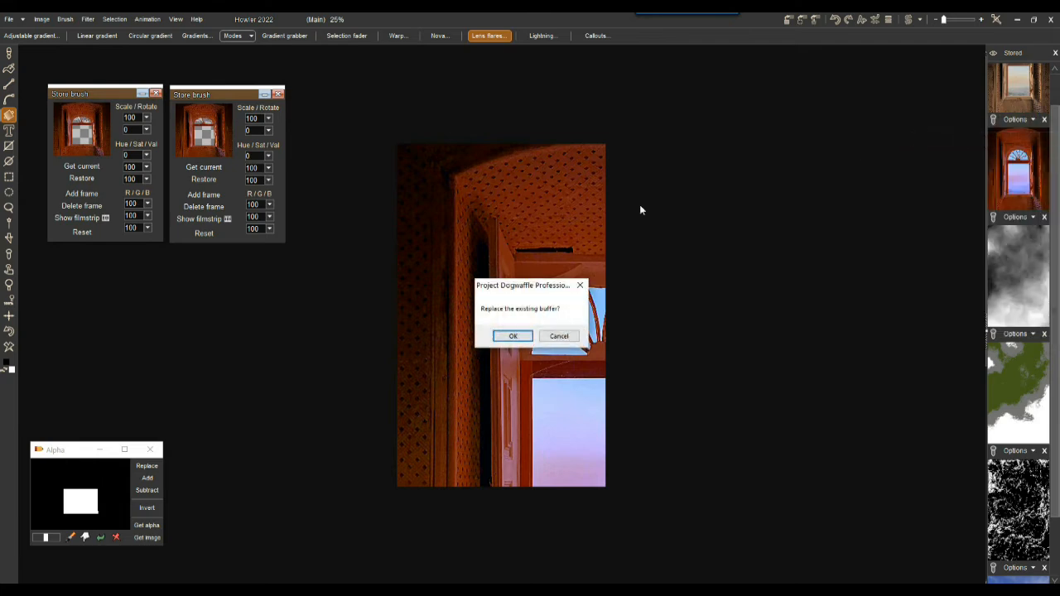
pyautogui.click(514, 336)
pyautogui.scroll(5, 519, 334)
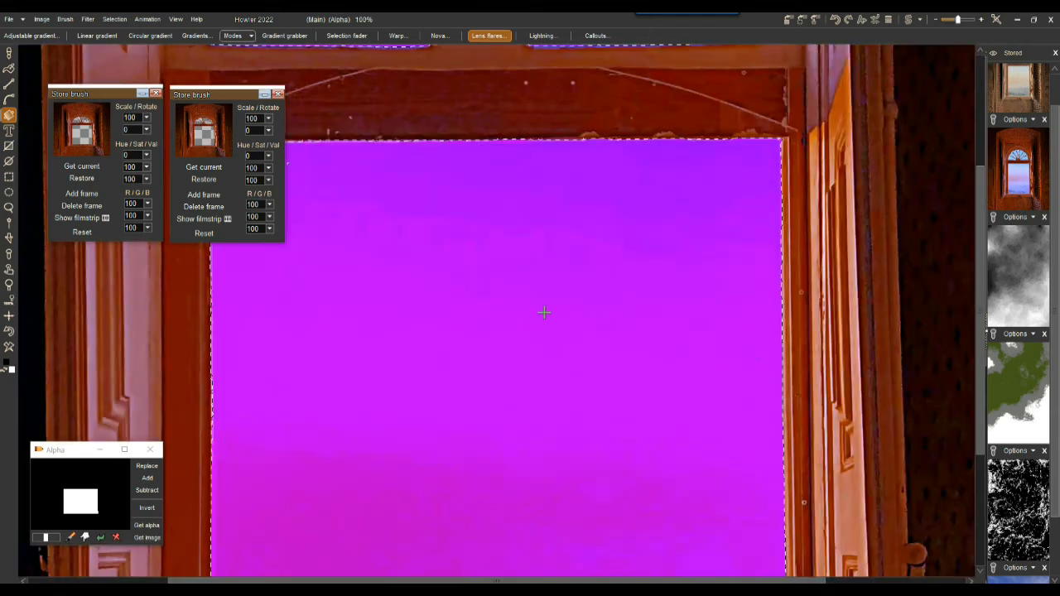
pyautogui.scroll(-1, 521, 316)
pyautogui.scroll(-5, 521, 319)
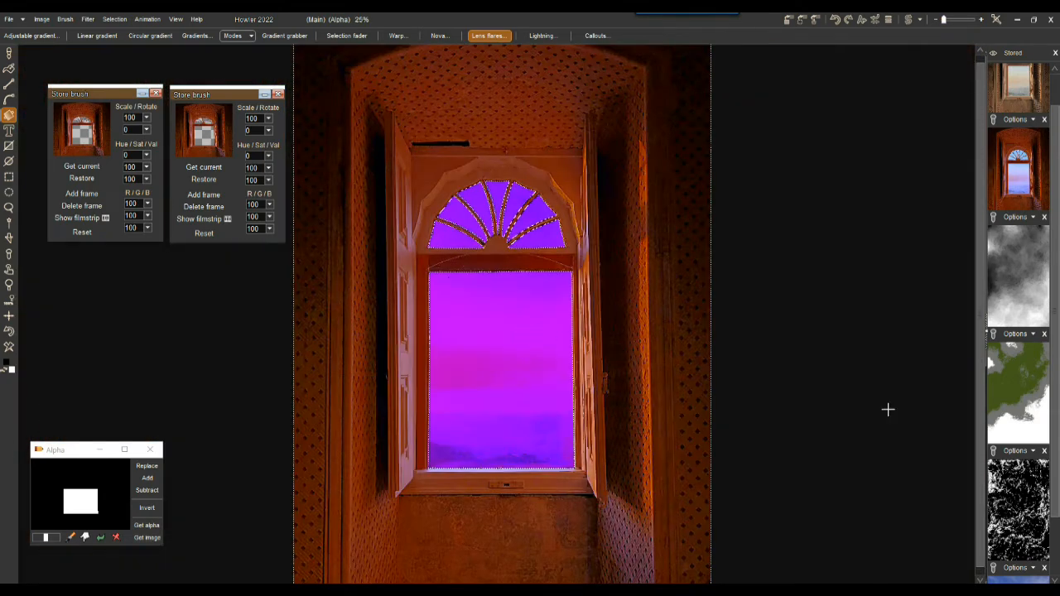
pyautogui.scroll(-1, 1027, 535)
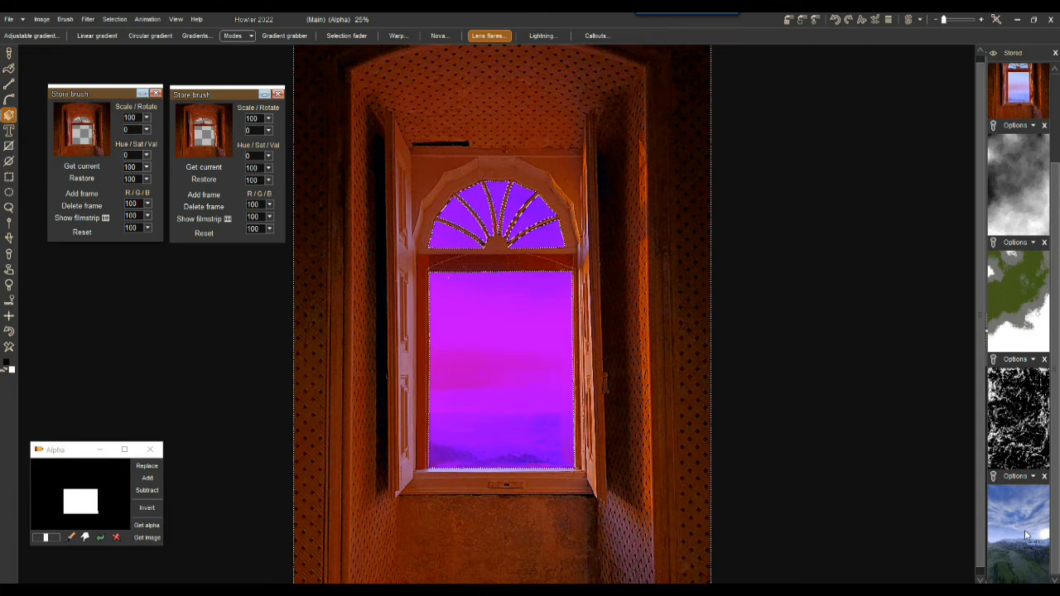
pyautogui.click(1025, 535)
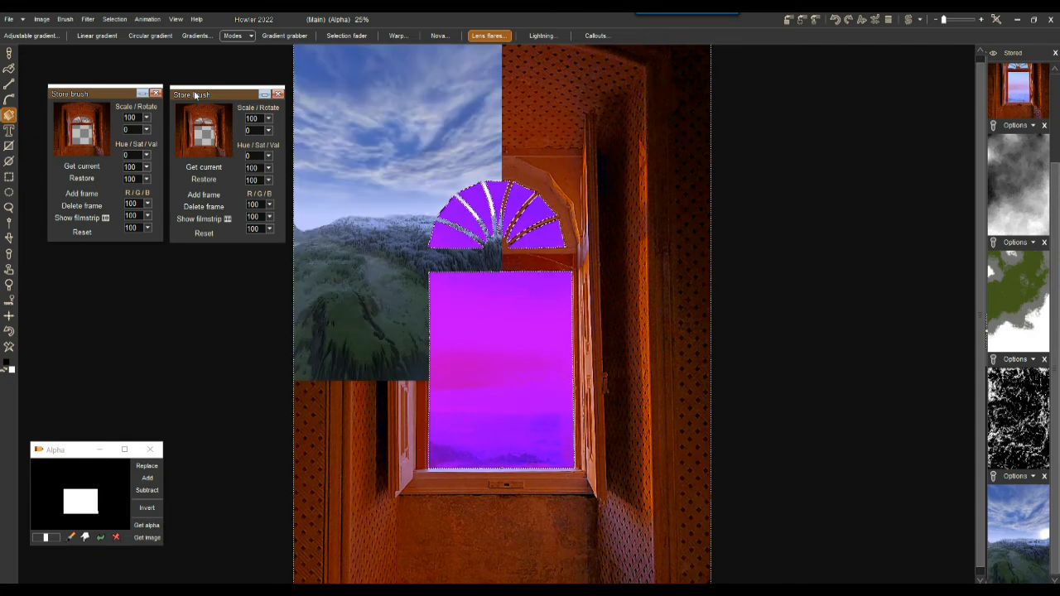
pyautogui.click(9, 331)
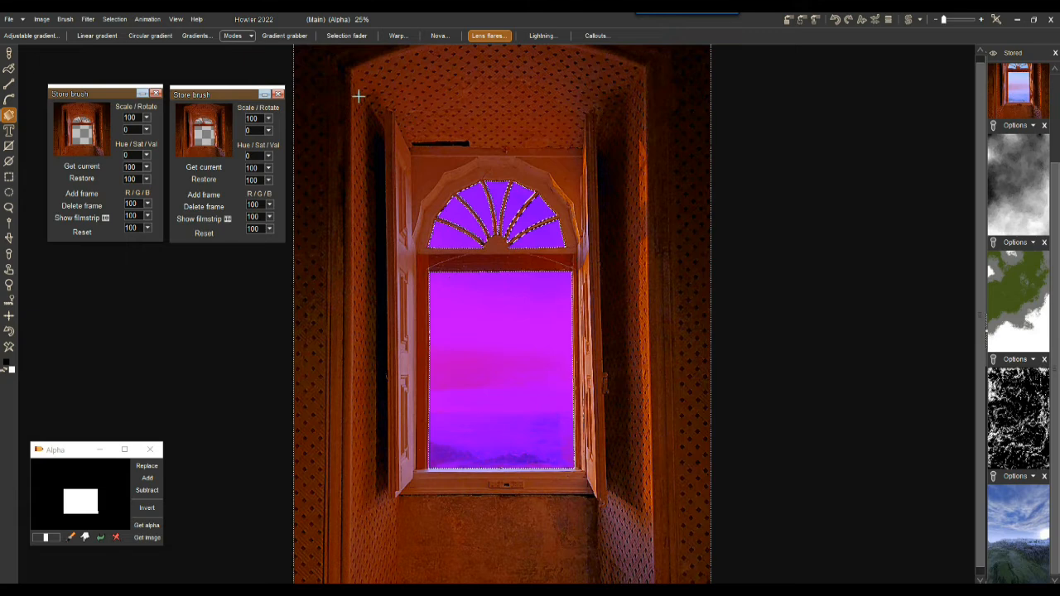
# Invert the selection to cover only the window's openings, and store it in a new, enlarged alpha window.
pyautogui.click(116, 19)
pyautogui.click(141, 93)
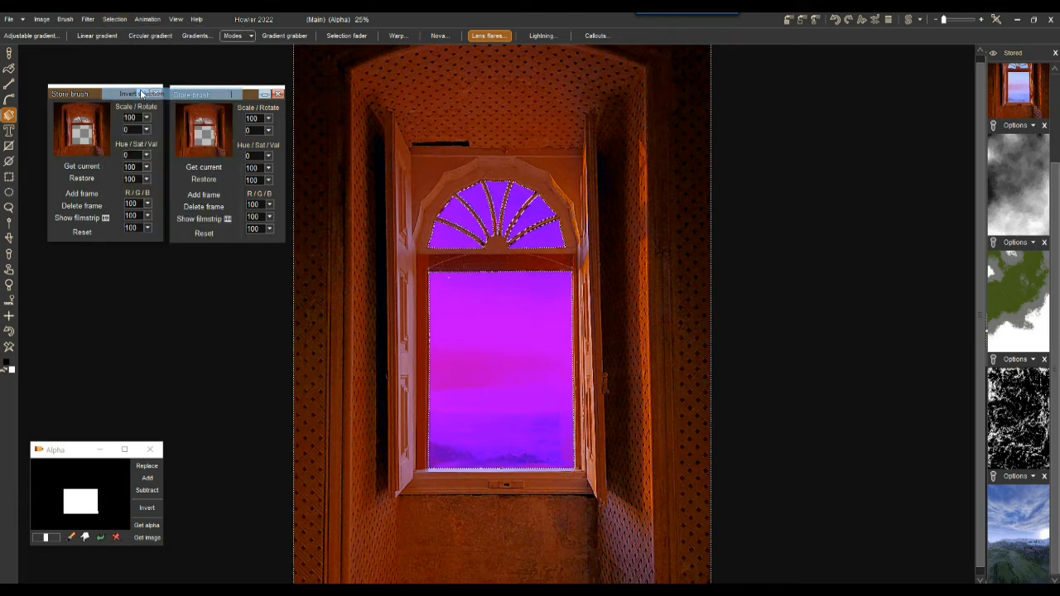
pyautogui.click(115, 19)
pyautogui.moveTo(130, 258)
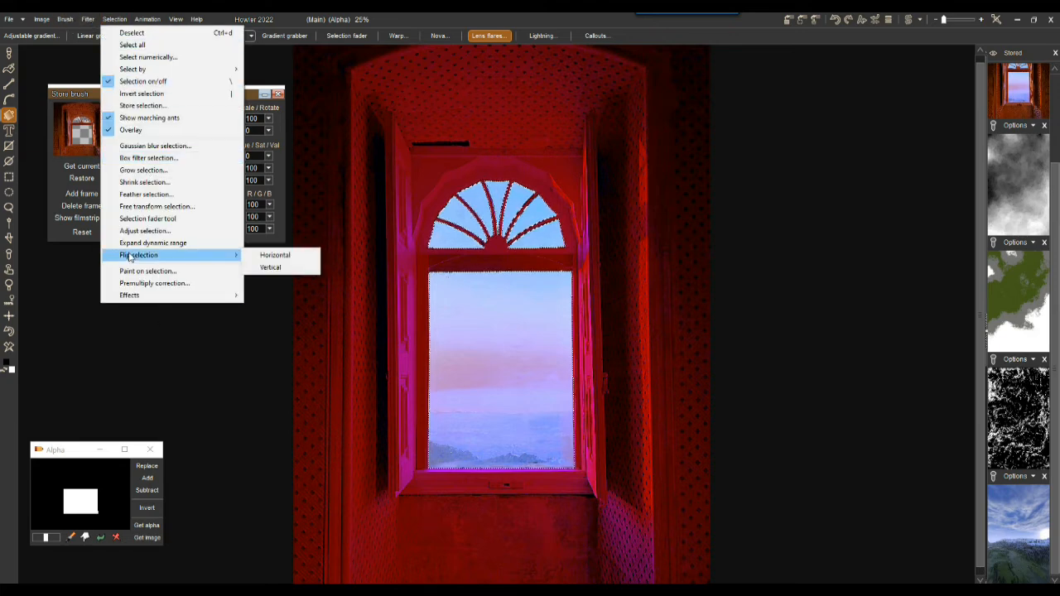
pyautogui.click(142, 105)
pyautogui.moveTo(57, 440); pyautogui.dragTo(63, 279)
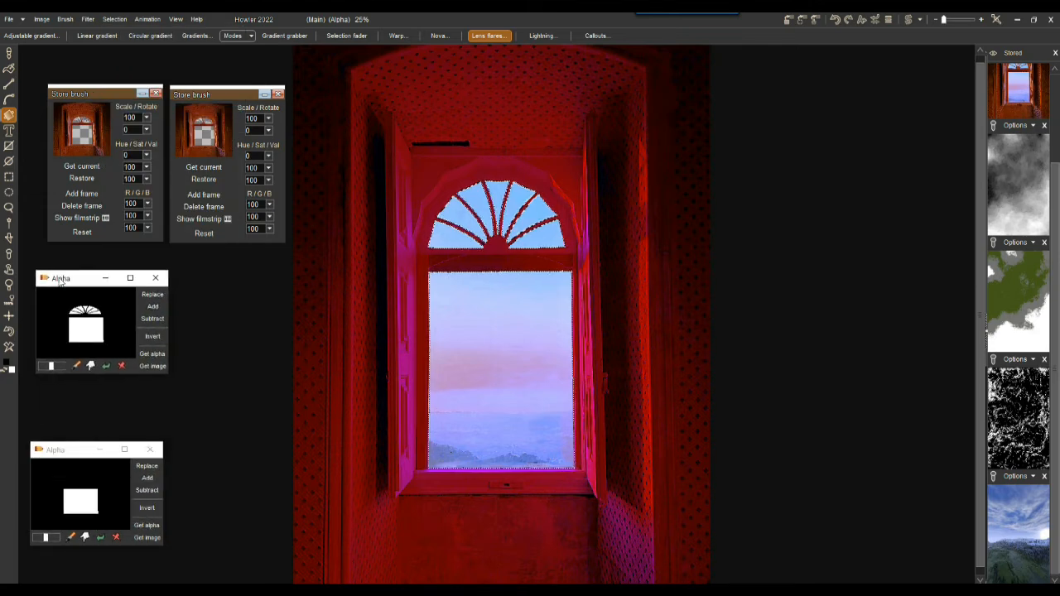
pyautogui.moveTo(166, 377); pyautogui.dragTo(189, 494)
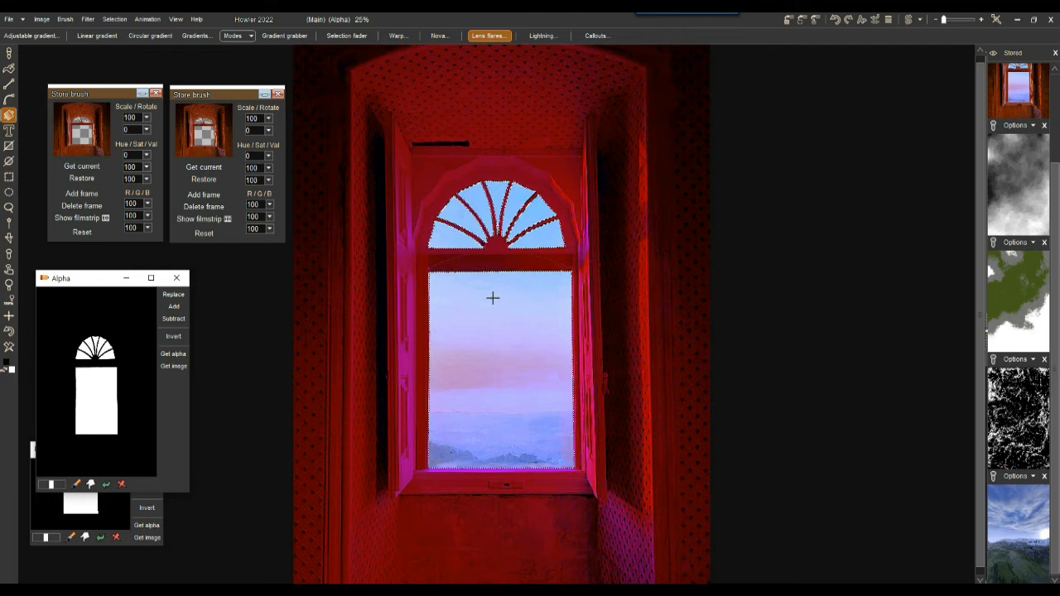
# Use the stored landscape render as the paint brush, with the brush preview on and the size at 100%.
pyautogui.click(1055, 549)
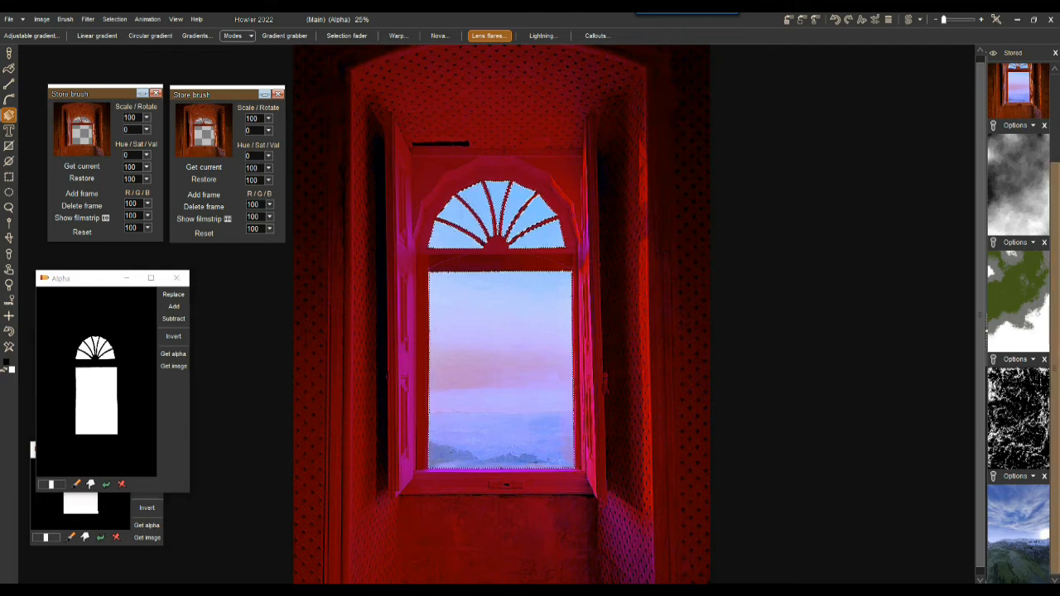
pyautogui.click(1032, 477)
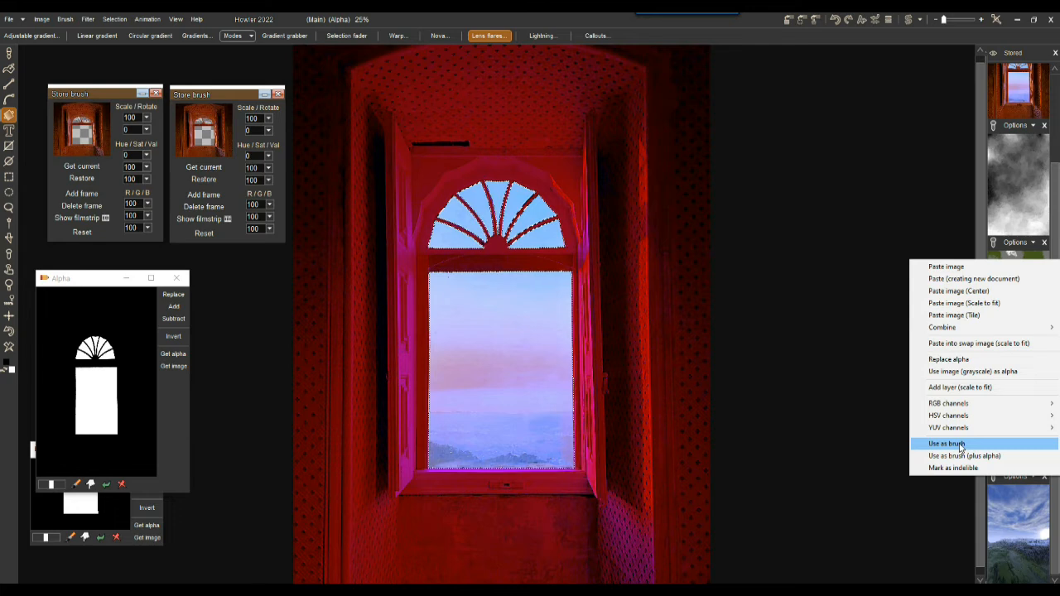
pyautogui.click(960, 447)
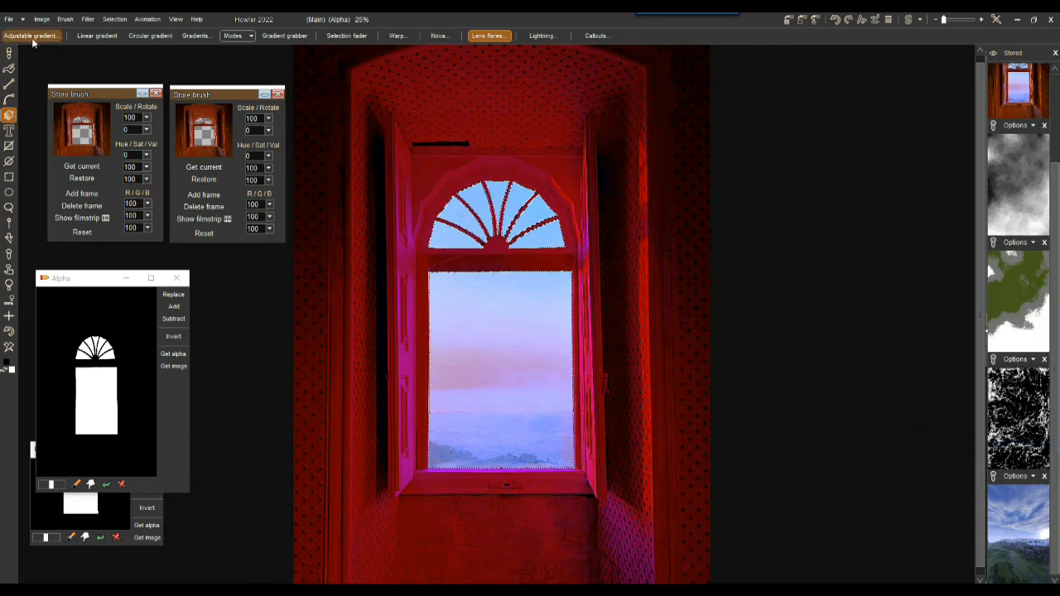
pyautogui.click(8, 53)
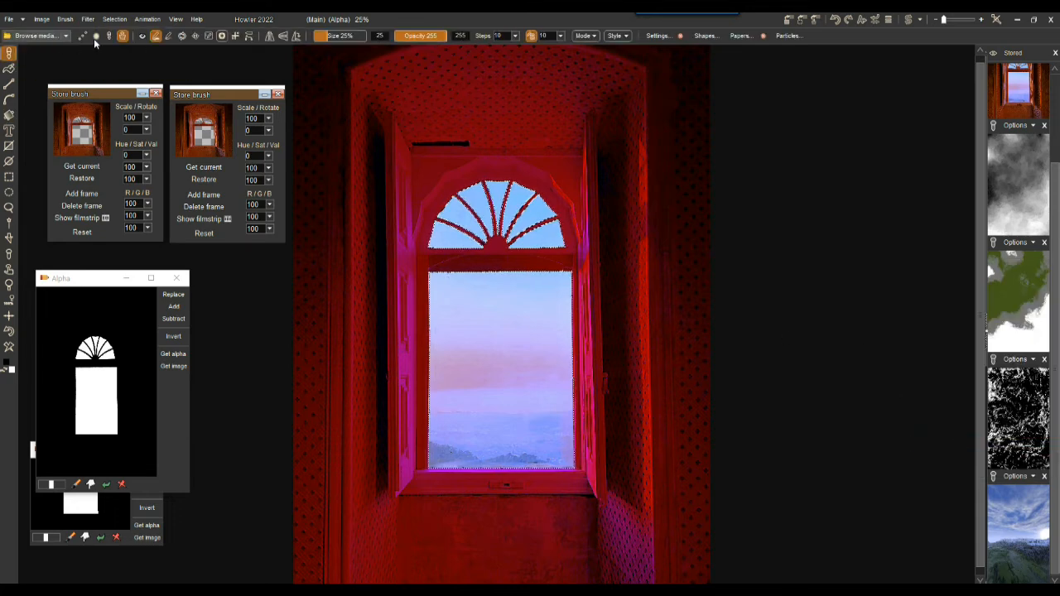
pyautogui.click(141, 36)
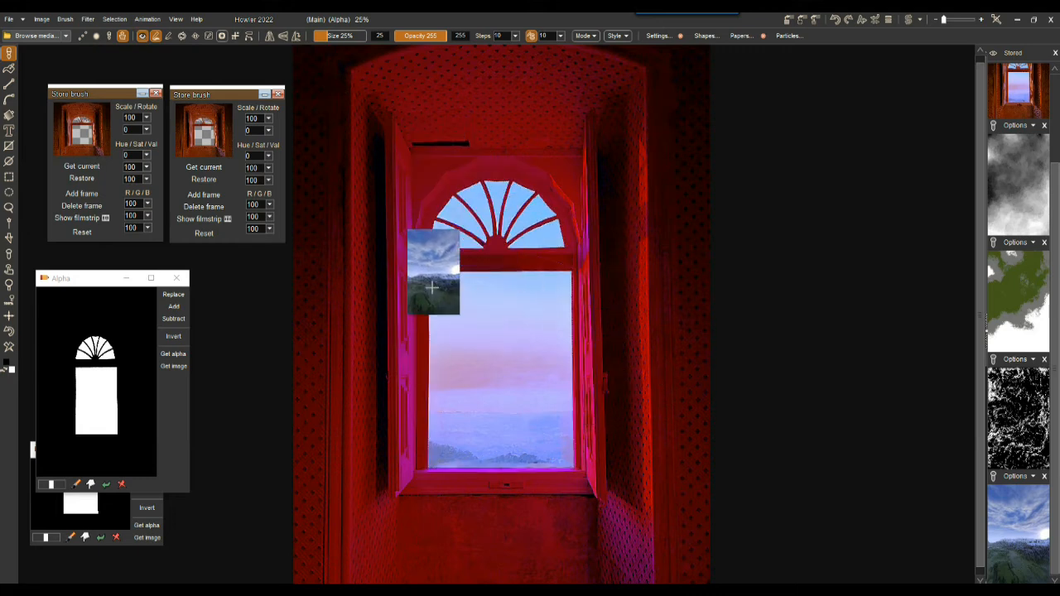
pyautogui.moveTo(339, 37)
pyautogui.mouseDown()
pyautogui.moveTo(391, 34)
pyautogui.moveTo(391, 211)
pyautogui.mouseUp()
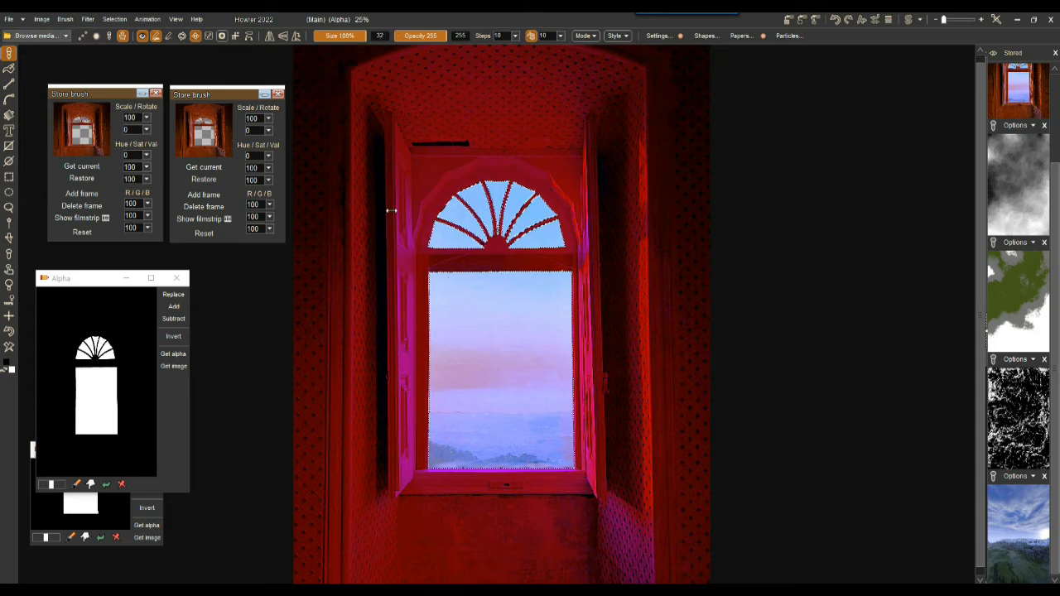
# Stamp the landscape brush over the window as a single dab that fills the selected openings.
pyautogui.moveTo(462, 282); pyautogui.dragTo(508, 355)
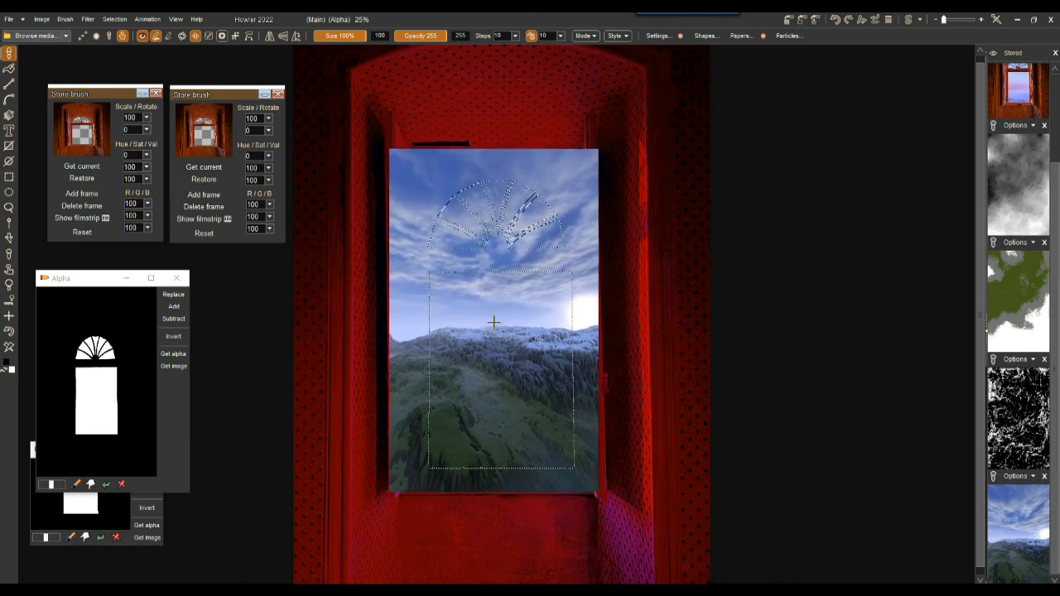
pyautogui.click(491, 321)
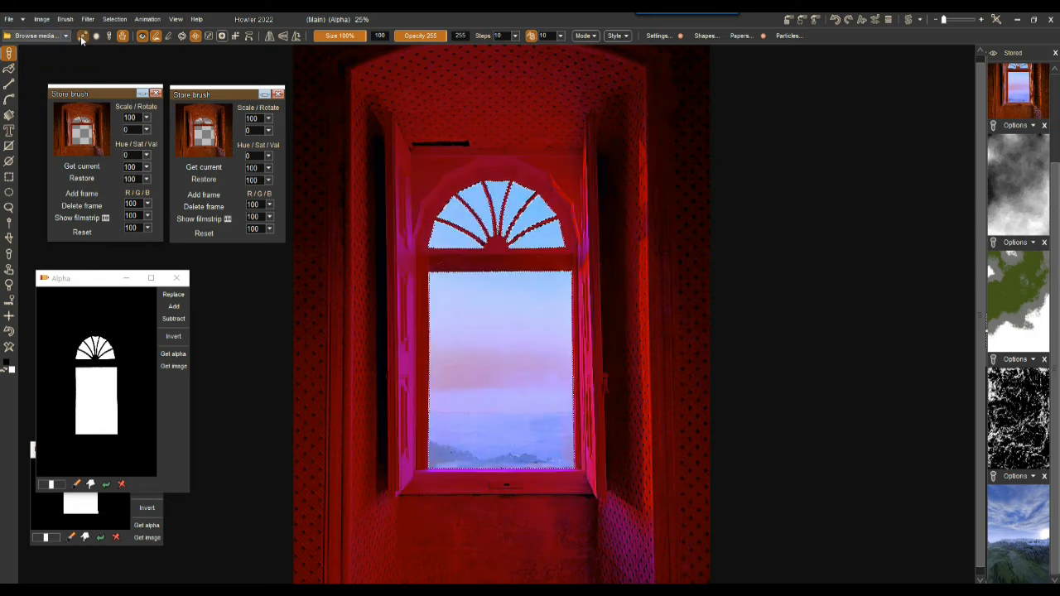
pyautogui.click(82, 36)
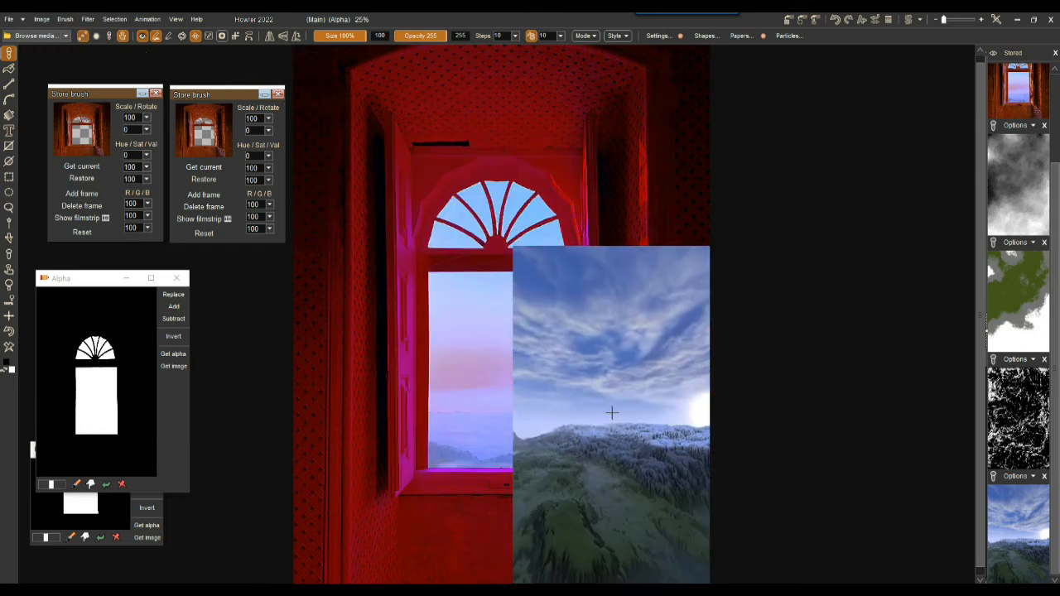
pyautogui.click(499, 328)
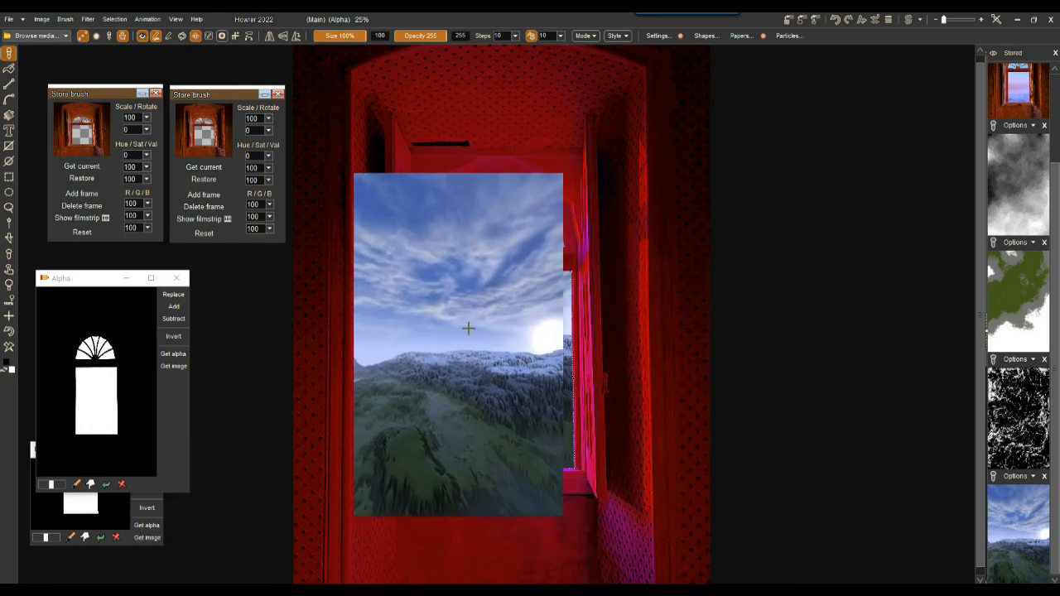
# Stamp the landscape into the window opening and resample its brush to 2000 by 2000 with Constrain off.
pyautogui.click(496, 343)
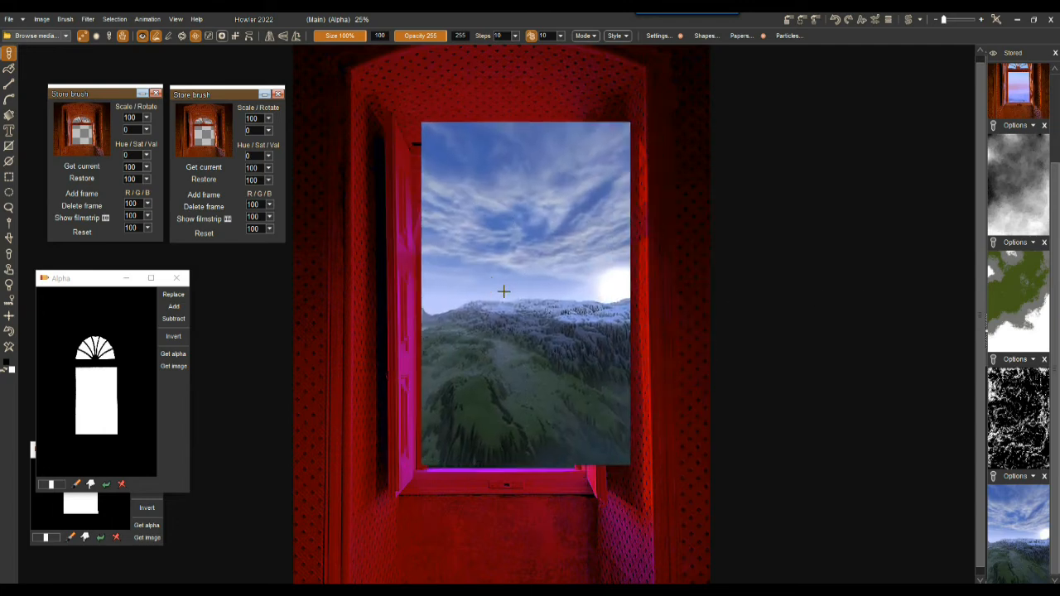
pyautogui.click(88, 20)
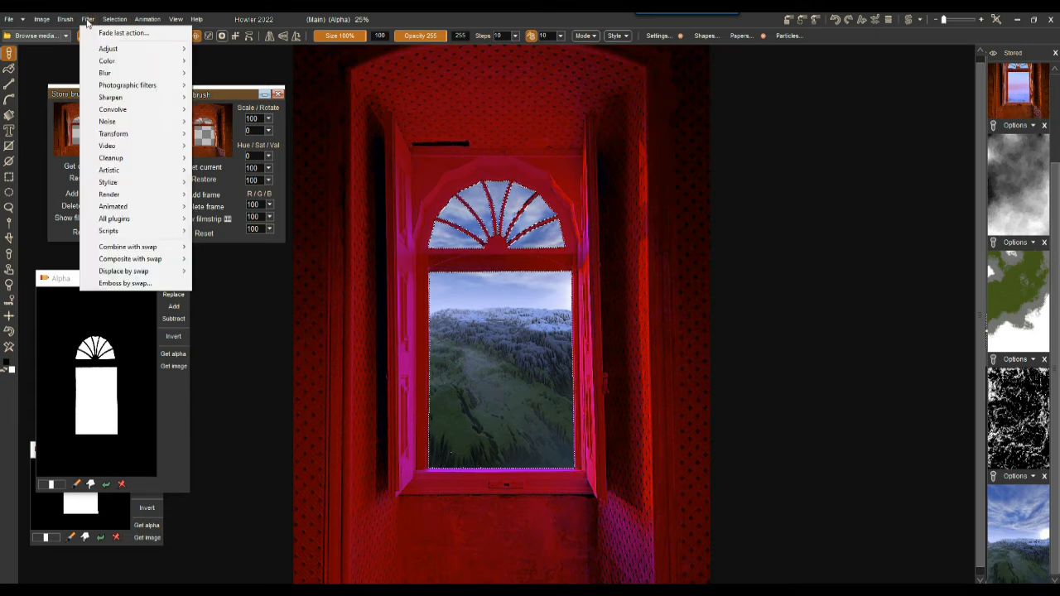
pyautogui.moveTo(60, 21)
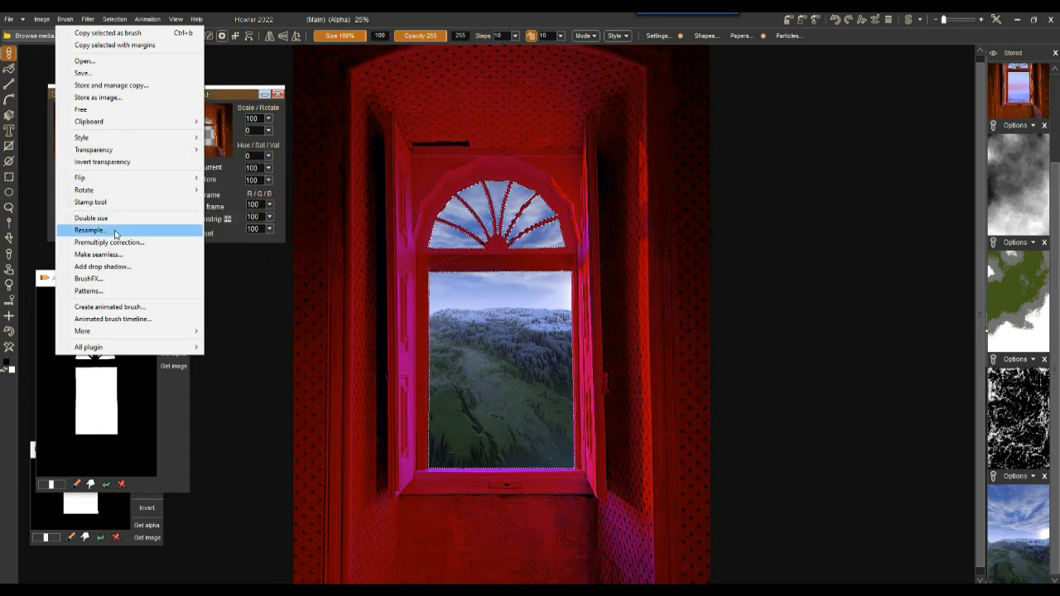
pyautogui.click(194, 232)
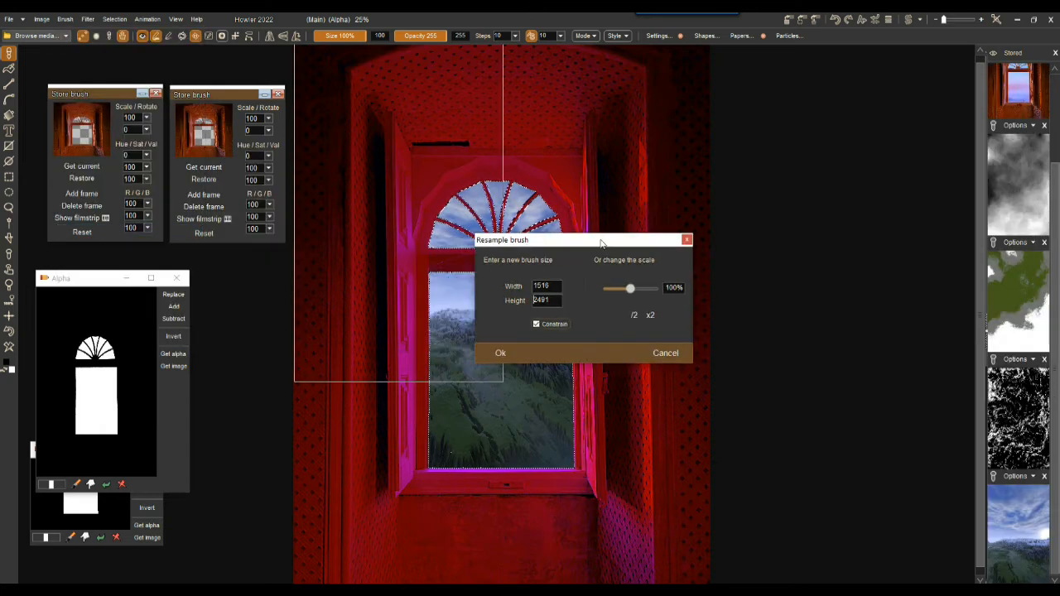
pyautogui.moveTo(501, 240); pyautogui.dragTo(686, 220)
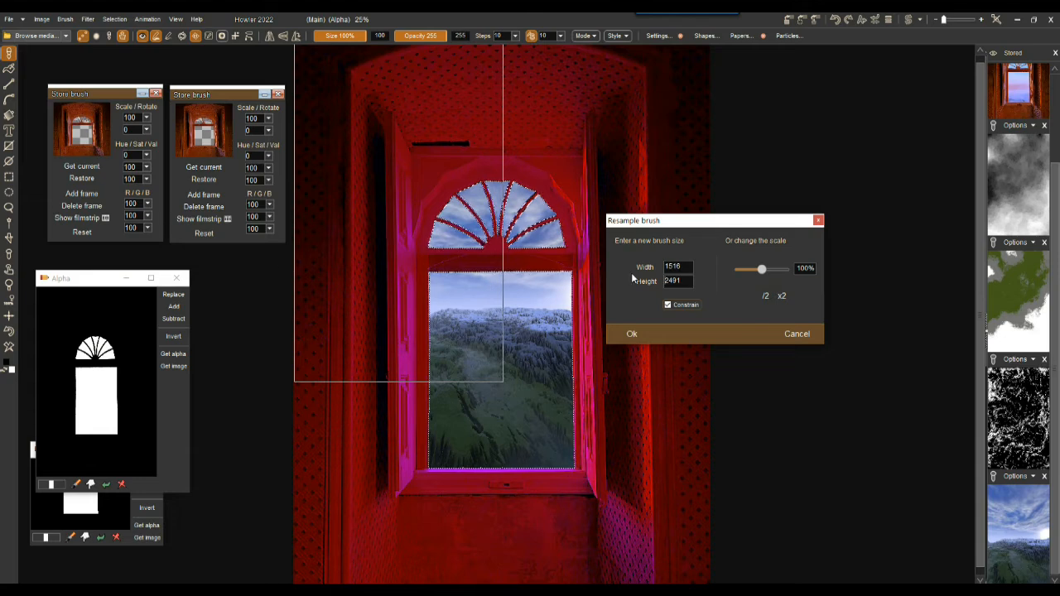
pyautogui.moveTo(761, 271); pyautogui.dragTo(768, 271)
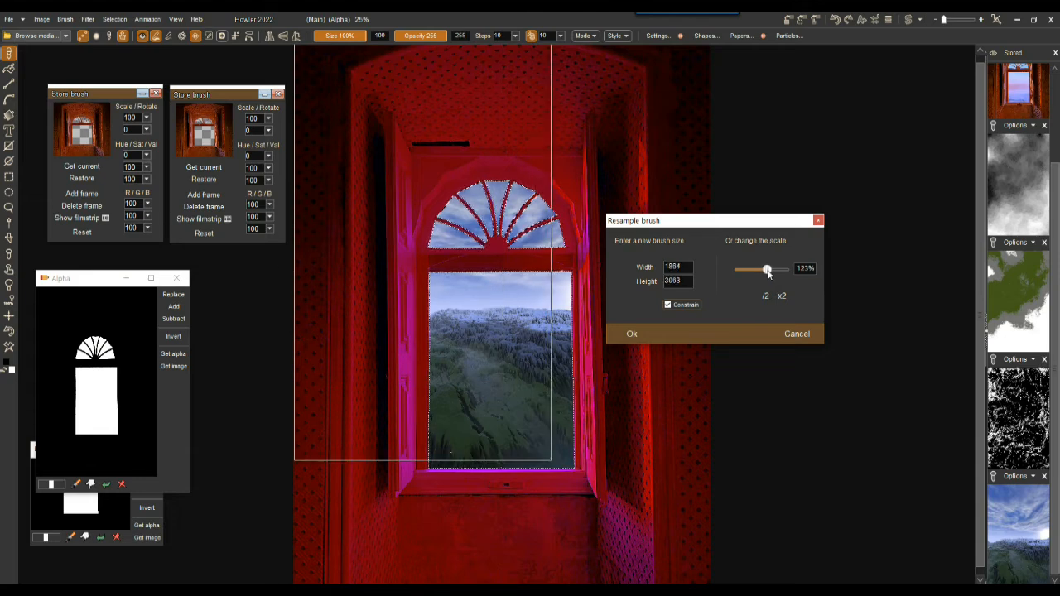
pyautogui.click(682, 305)
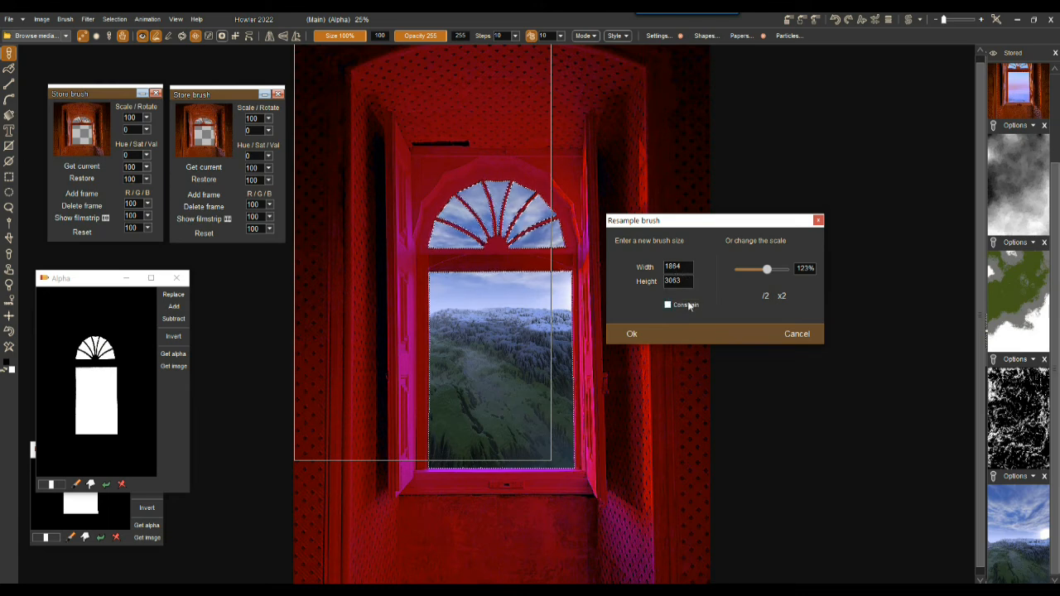
pyautogui.doubleClick(681, 267)
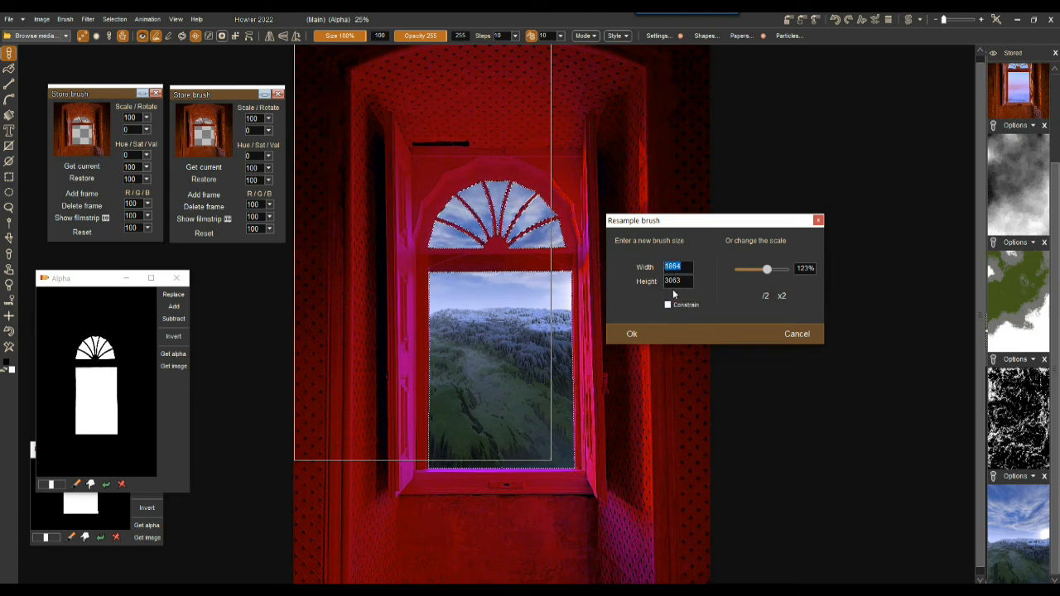
pyautogui.write('2000')
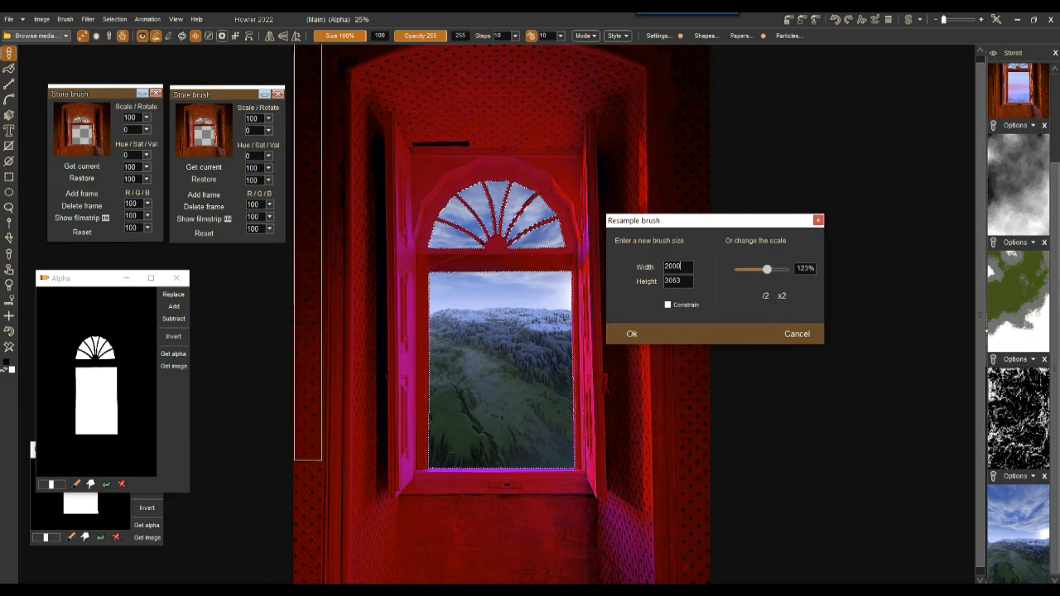
pyautogui.doubleClick(675, 281)
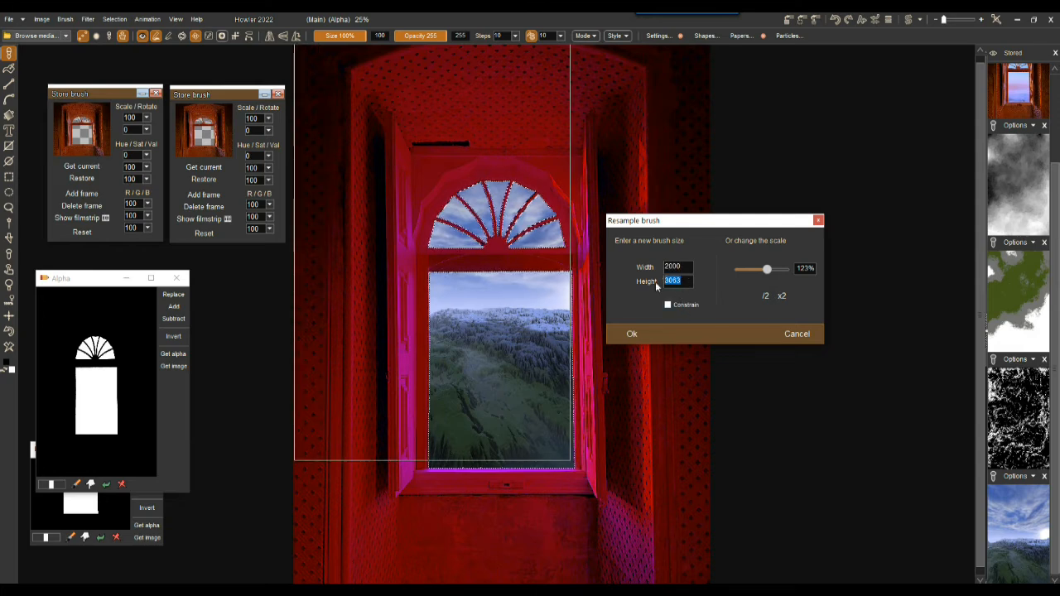
pyautogui.write('2000')
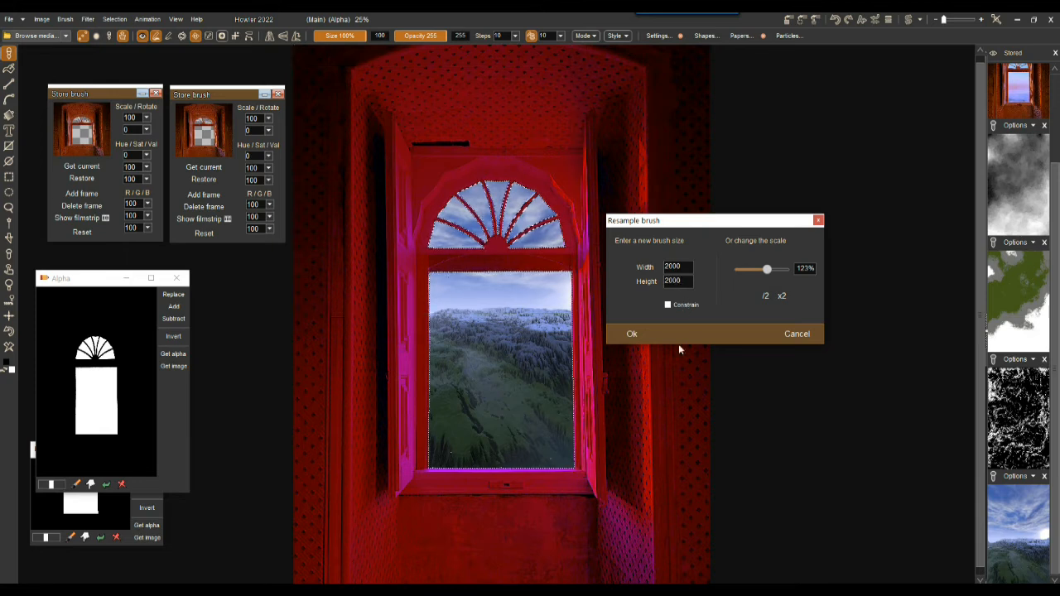
pyautogui.click(632, 334)
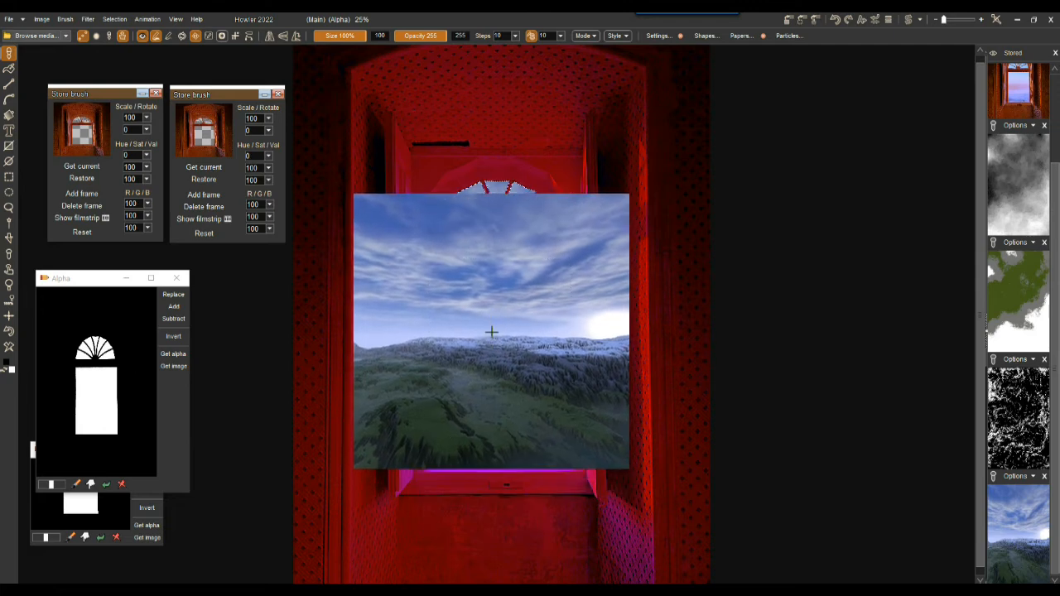
# Store a managed copy of the resampled landscape brush, set its scale to 158, and stamp it across the window opening.
pyautogui.click(66, 19)
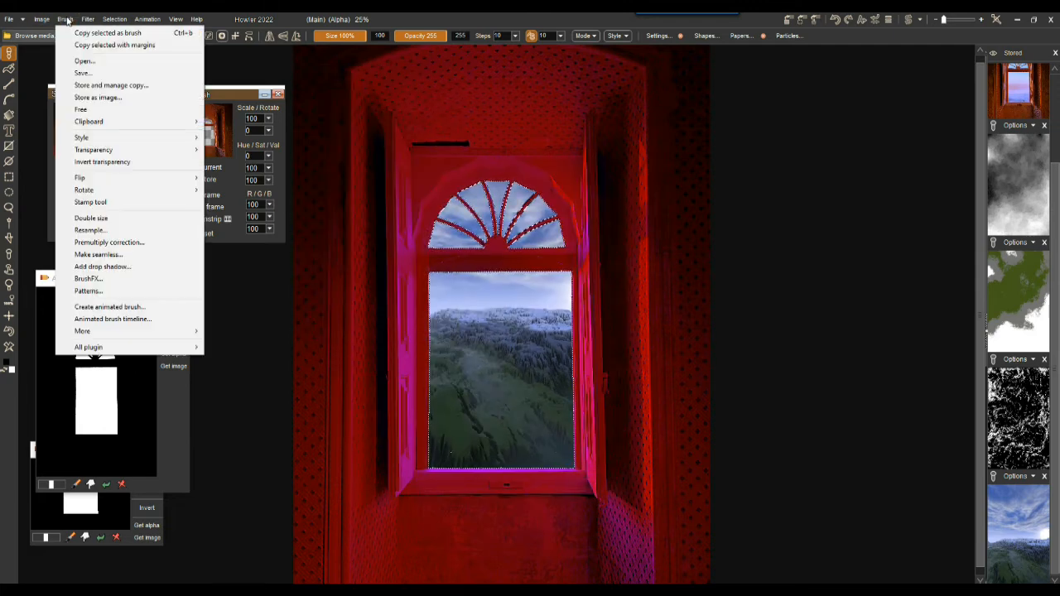
pyautogui.click(90, 84)
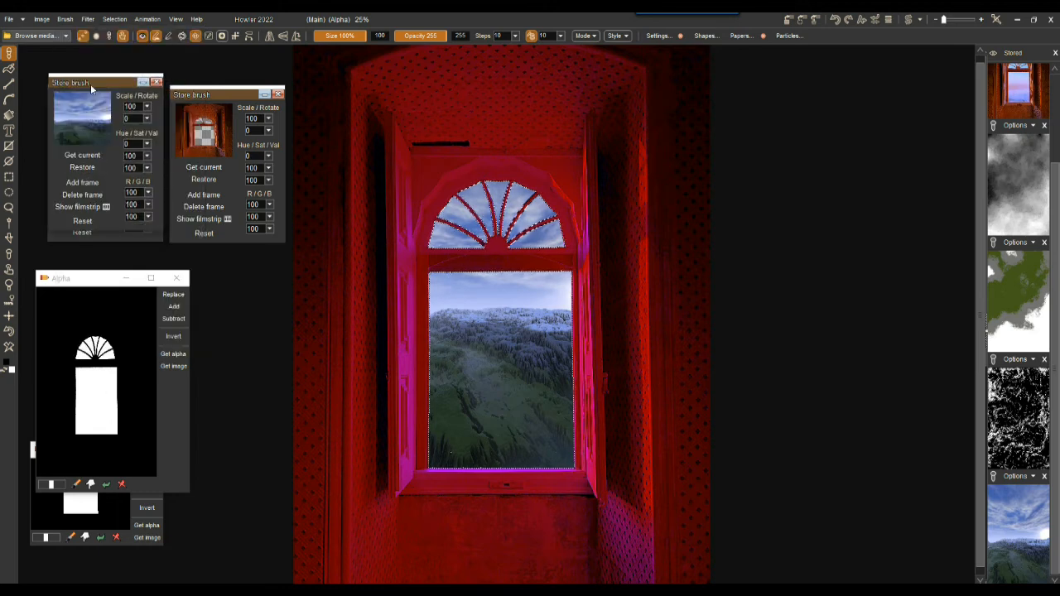
pyautogui.moveTo(106, 82)
pyautogui.mouseDown()
pyautogui.moveTo(665, 67)
pyautogui.moveTo(794, 95)
pyautogui.moveTo(794, 134)
pyautogui.moveTo(809, 137)
pyautogui.mouseUp()
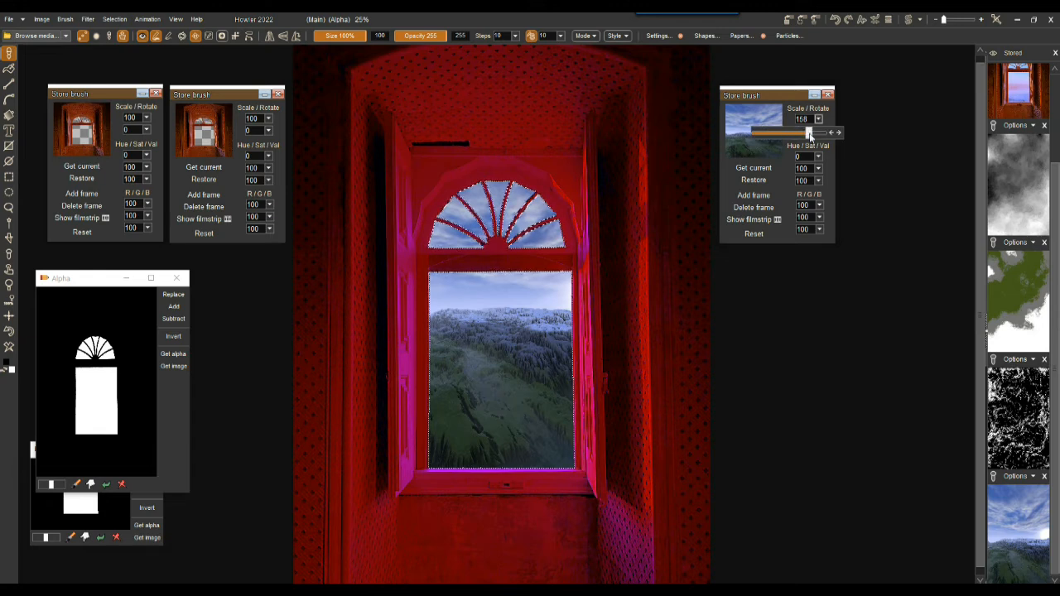
pyautogui.click(781, 93)
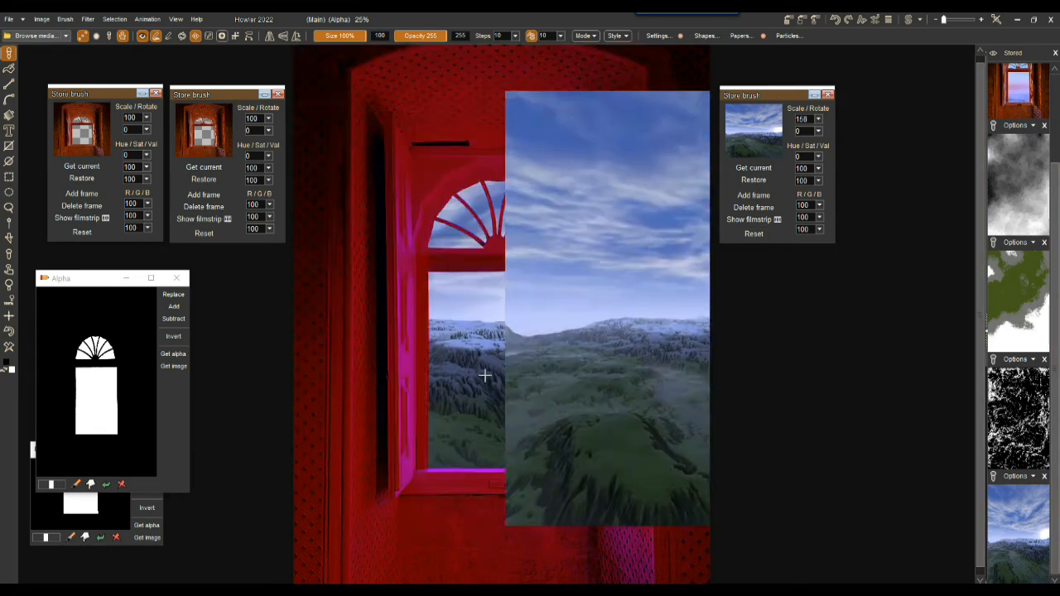
# Turn off the brush preview and clear the window selection.
pyautogui.click(142, 37)
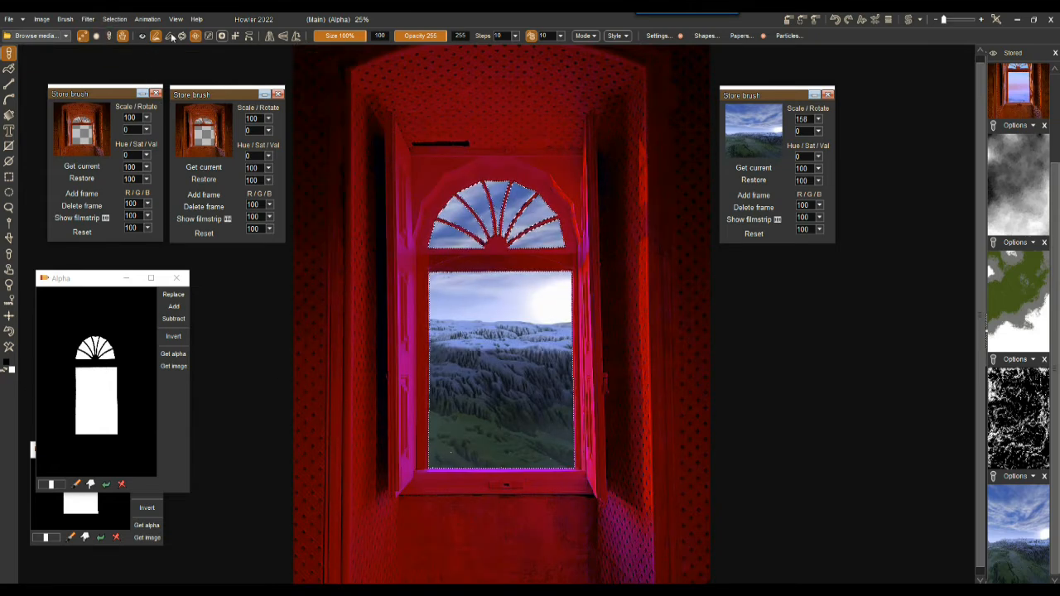
pyautogui.click(115, 19)
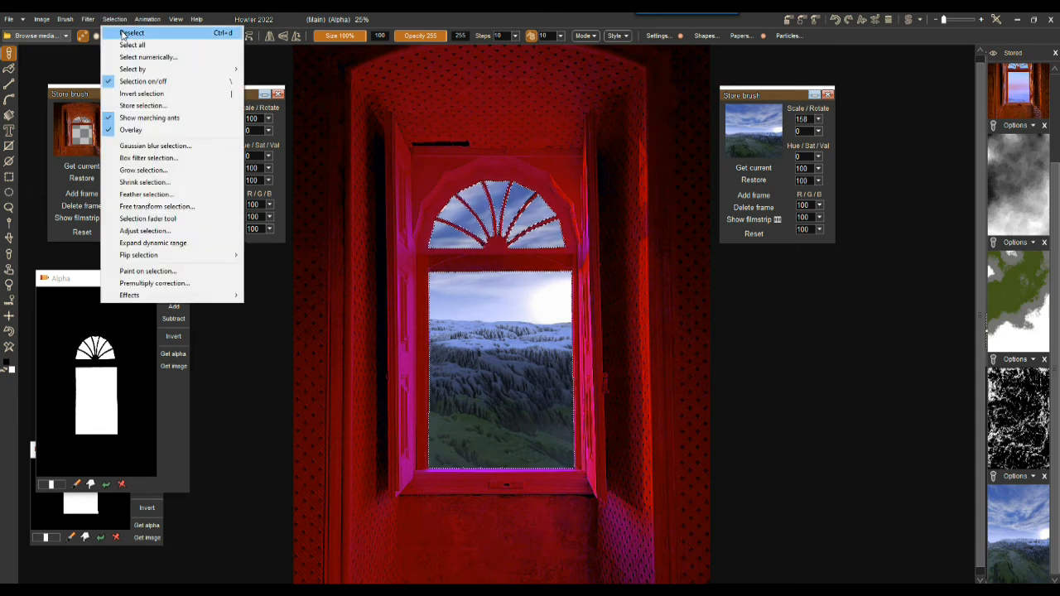
pyautogui.click(125, 33)
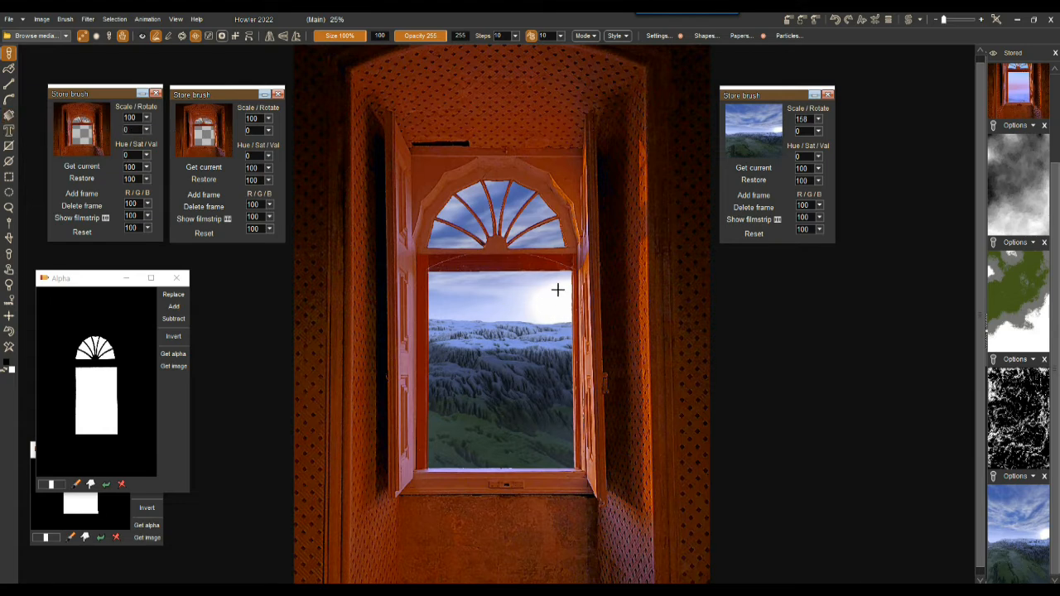
# Store a copy of the composited window image.
pyautogui.click(9, 117)
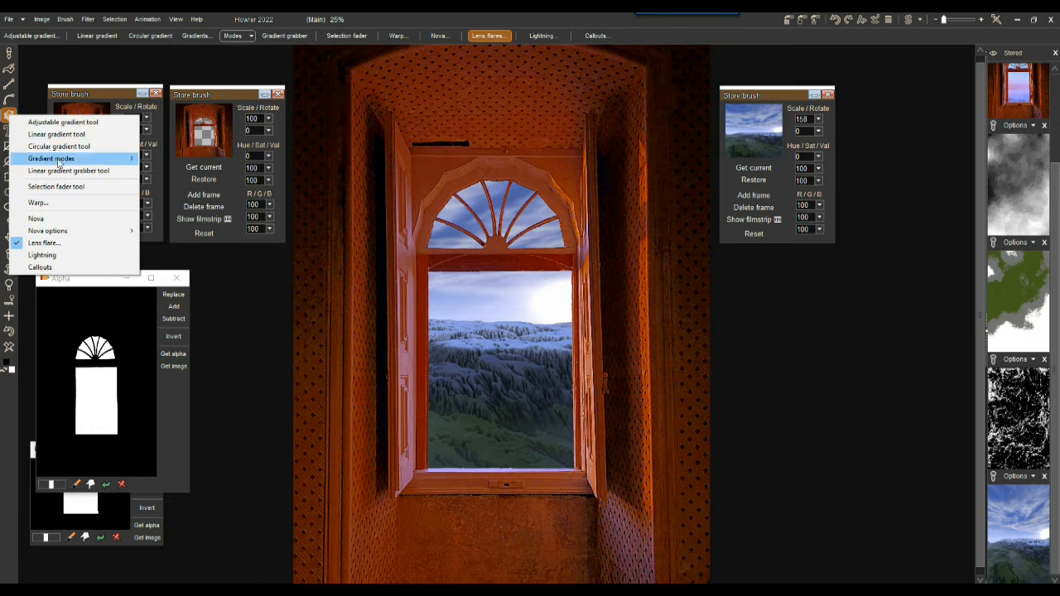
pyautogui.click(789, 21)
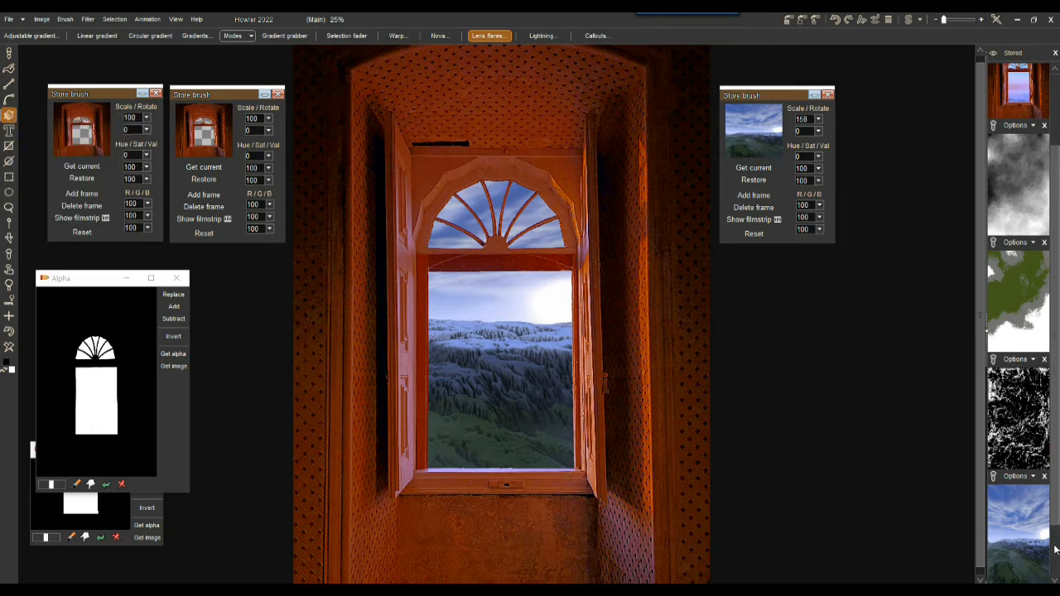
pyautogui.scroll(-2, 1042, 565)
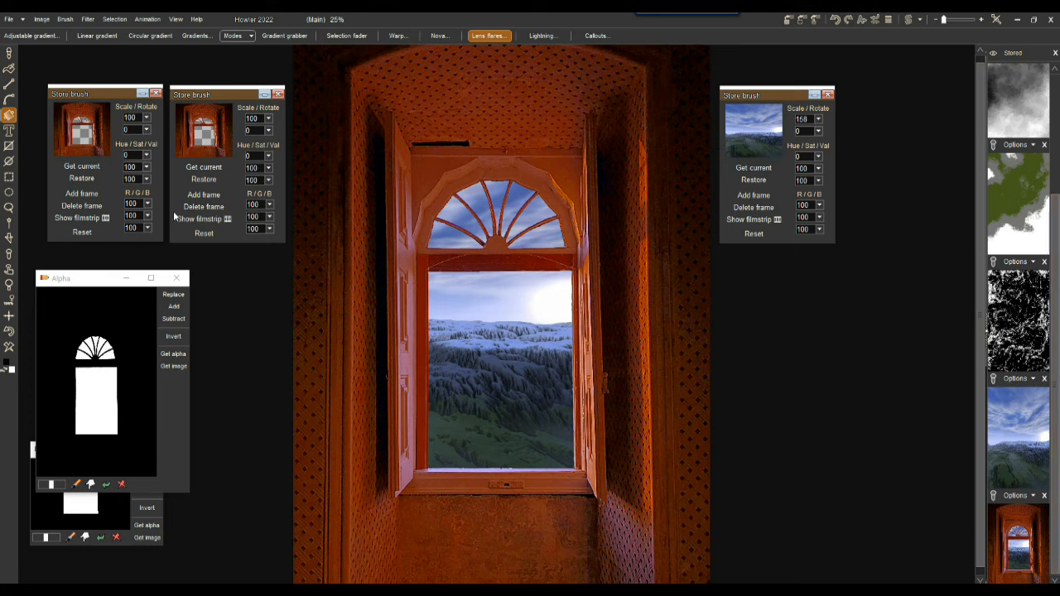
# Store another image copy with the alpha's window selection loaded in place of the current one, and deselect.
pyautogui.click(8, 117)
pyautogui.click(173, 294)
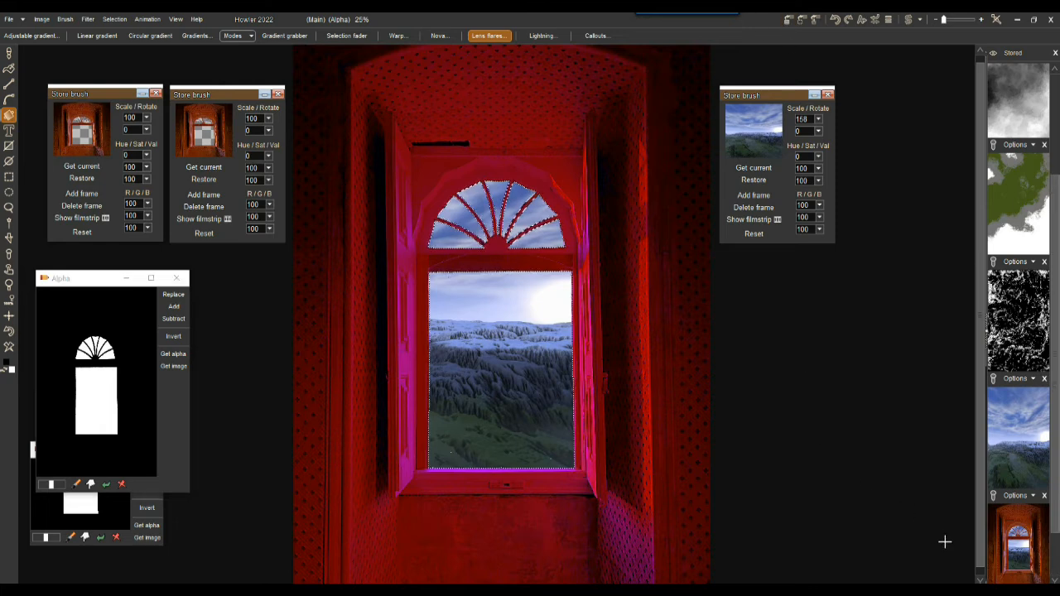
pyautogui.scroll(-2, 1032, 556)
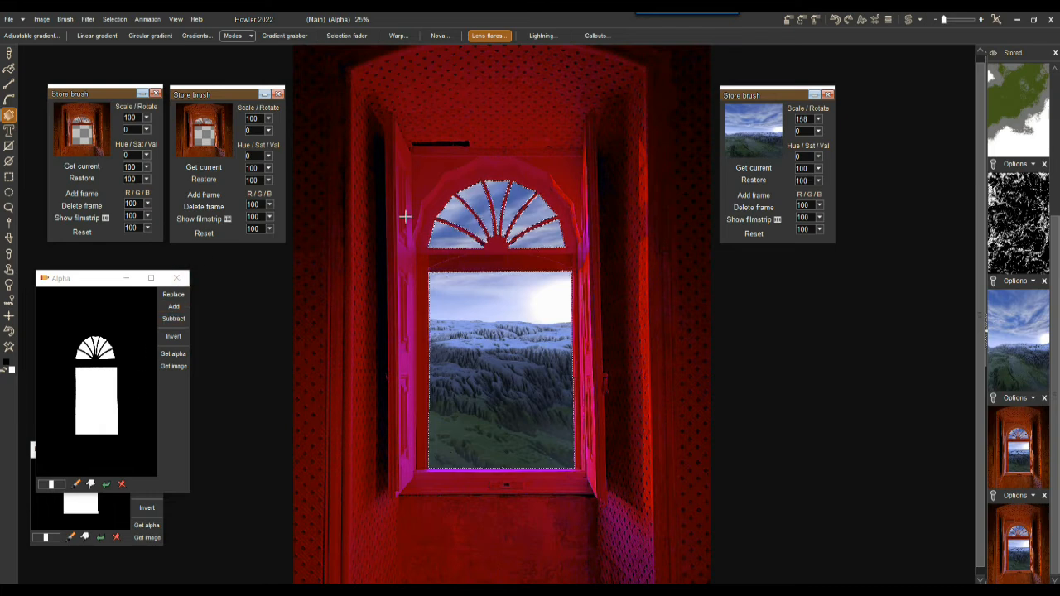
pyautogui.click(139, 21)
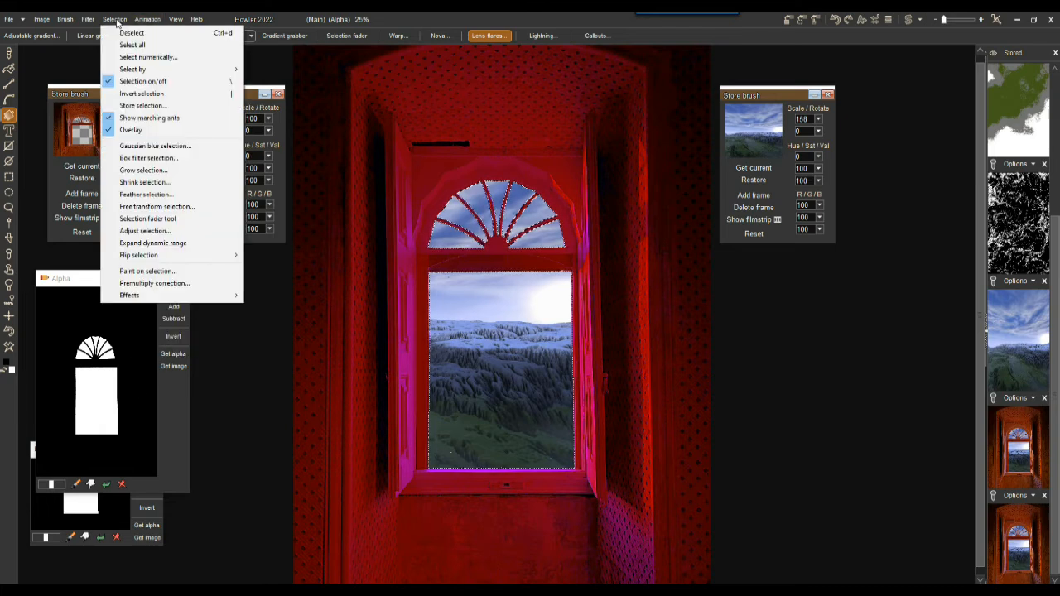
pyautogui.click(126, 31)
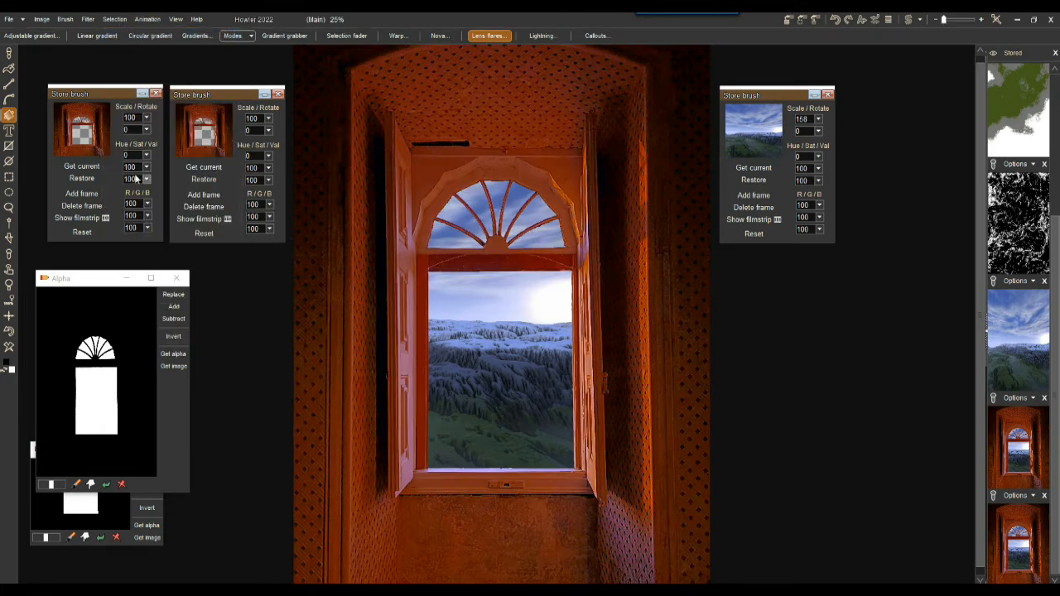
# Add a lens flare with the Presset_28.dlf preset over the sun at the window's edge, angled up toward the arch.
pyautogui.rightClick(13, 120)
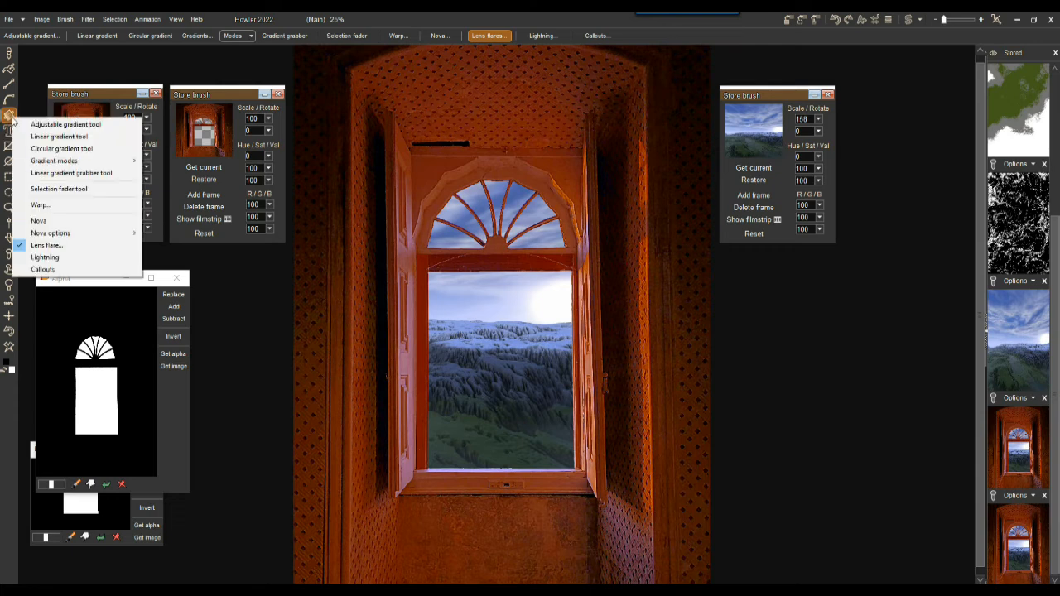
pyautogui.click(73, 246)
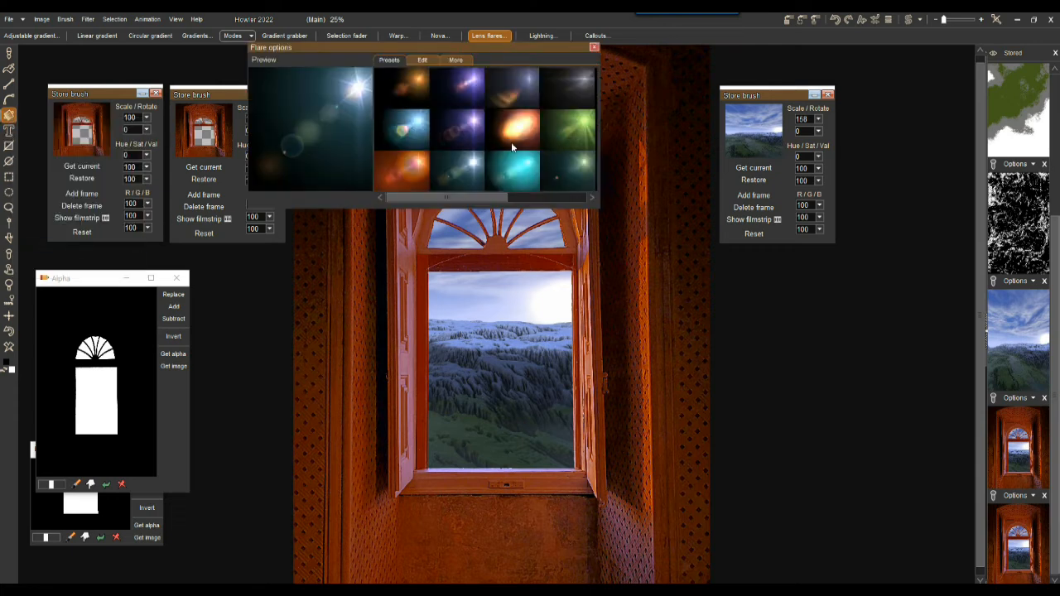
pyautogui.click(515, 199)
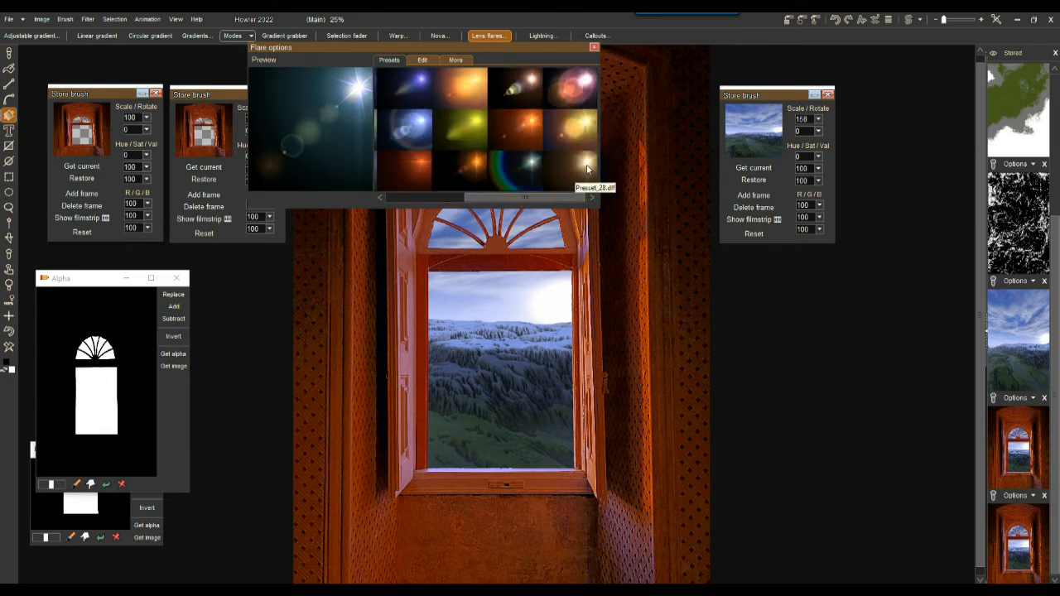
pyautogui.click(586, 169)
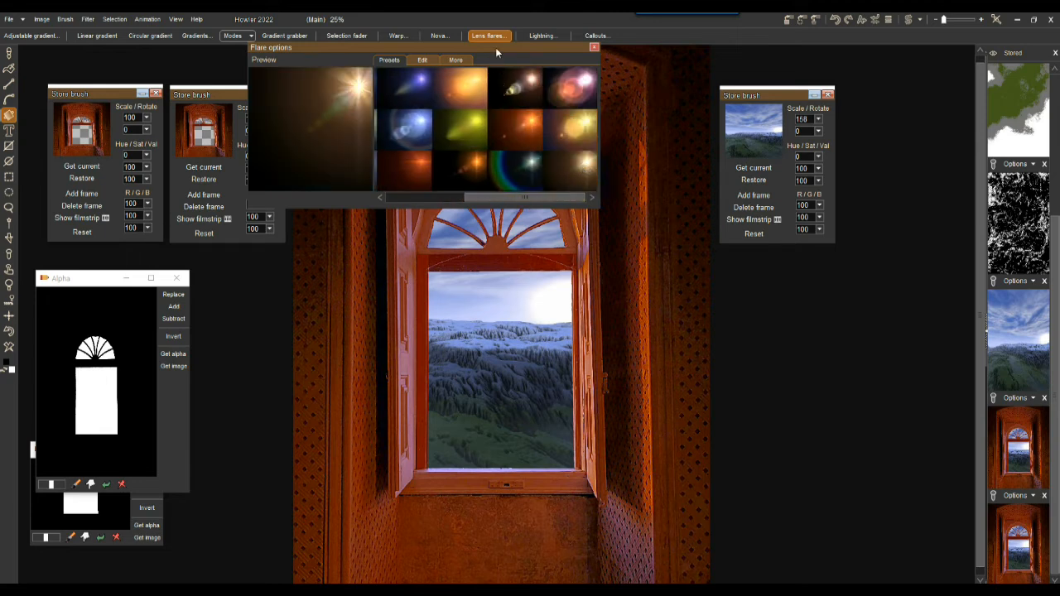
pyautogui.moveTo(496, 48); pyautogui.dragTo(920, 389)
pyautogui.moveTo(557, 305); pyautogui.dragTo(530, 245)
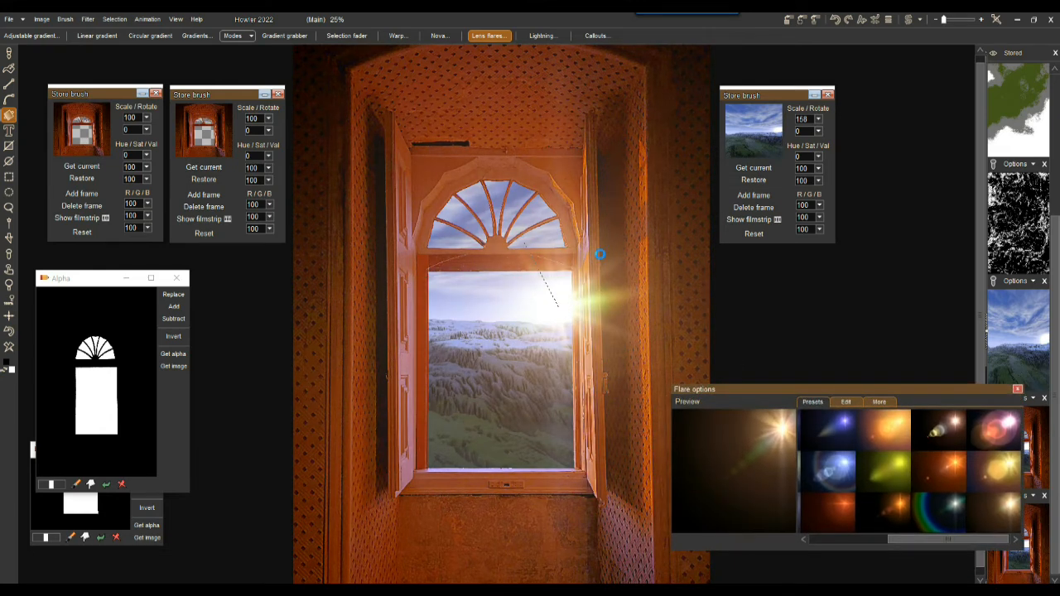
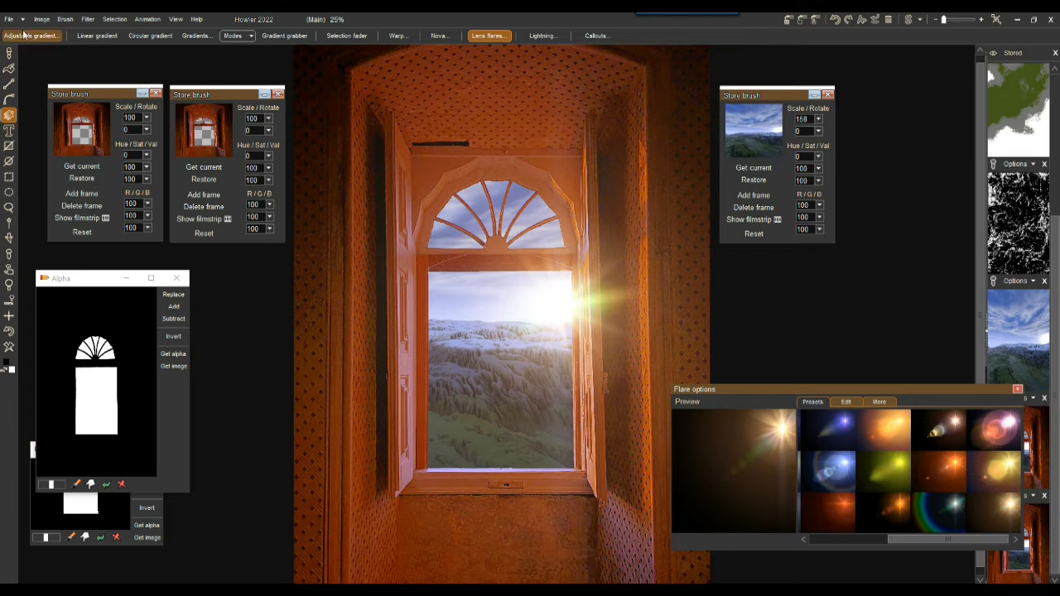
pyautogui.click(41, 19)
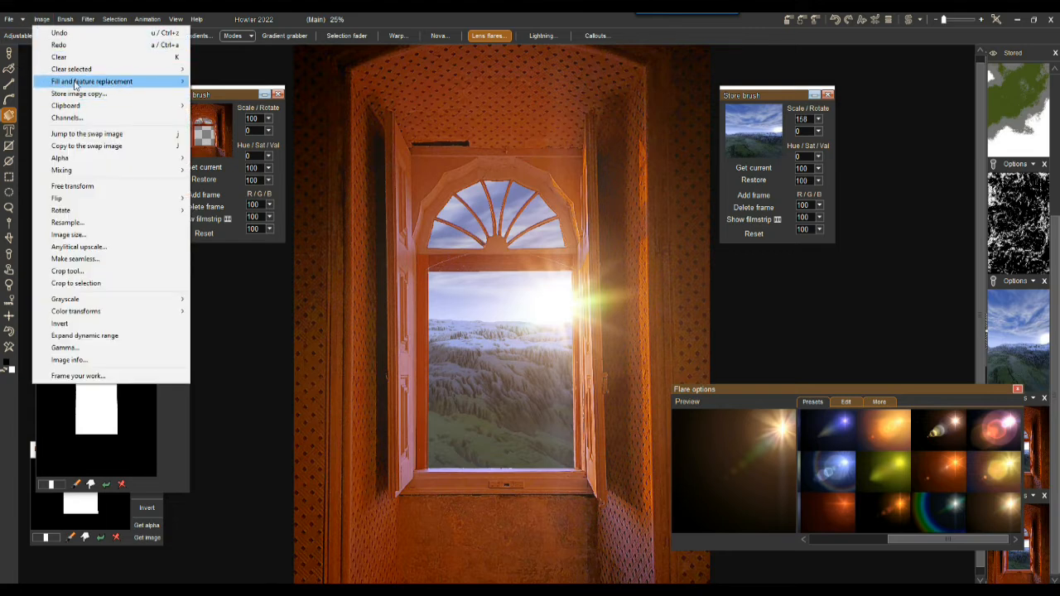
pyautogui.moveTo(88, 84)
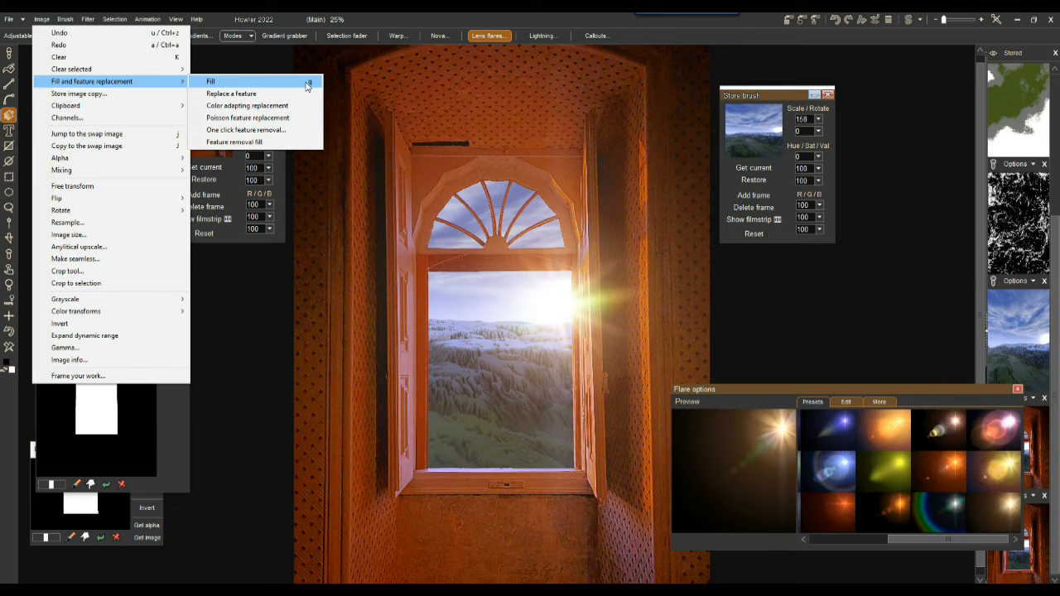
pyautogui.click(600, 29)
pyautogui.scroll(3, 533, 219)
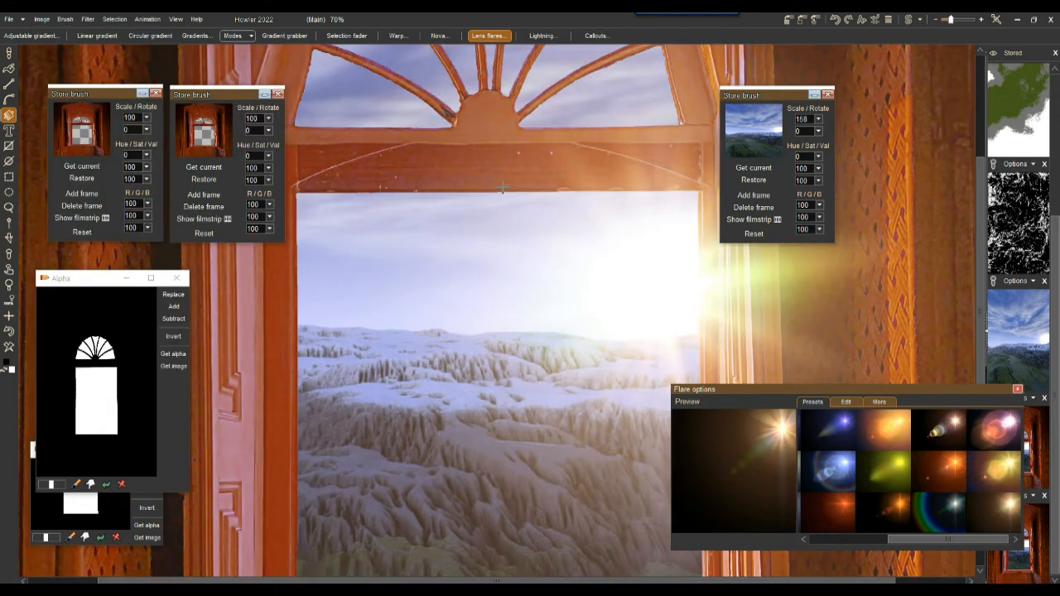
# Close the lens flare options.
pyautogui.scroll(-3, 502, 188)
pyautogui.scroll(1, 503, 186)
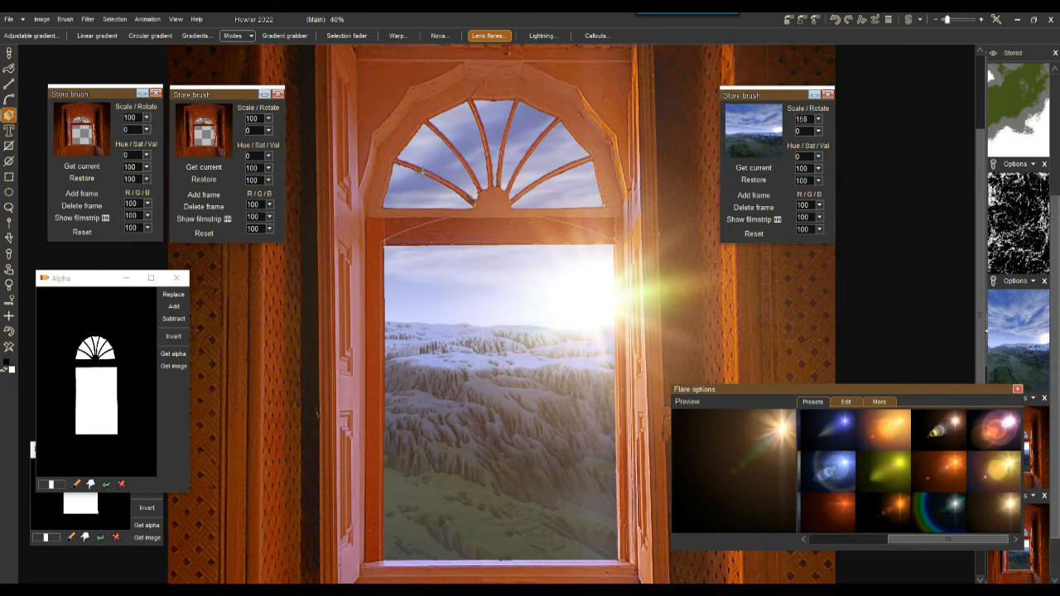
pyautogui.click(1017, 390)
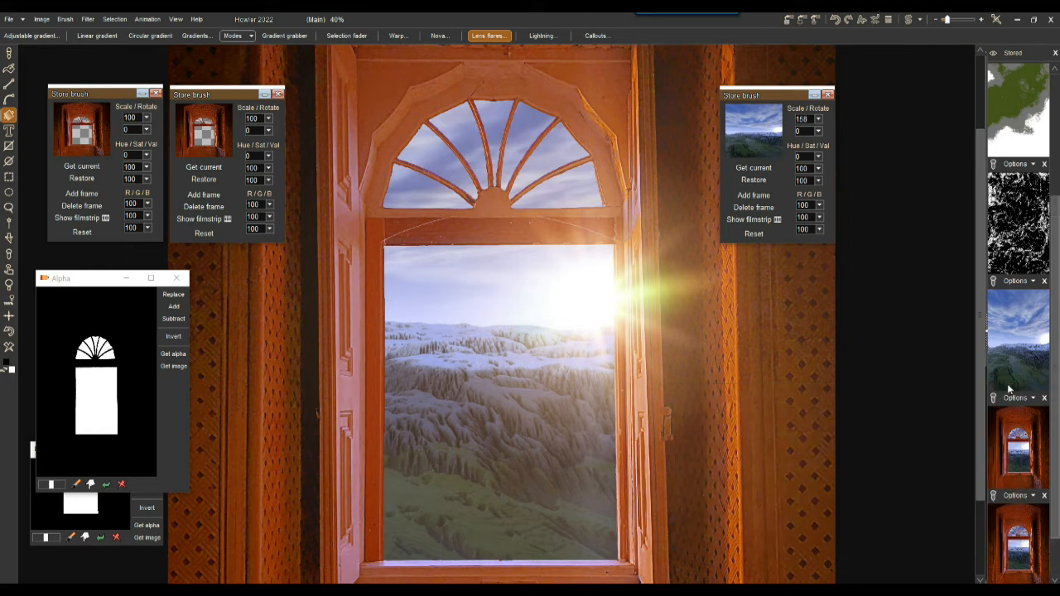
# Paste the stored landscape image as a new document, replacing the existing buffer.
pyautogui.scroll(-2, 1047, 447)
pyautogui.scroll(3, 1027, 381)
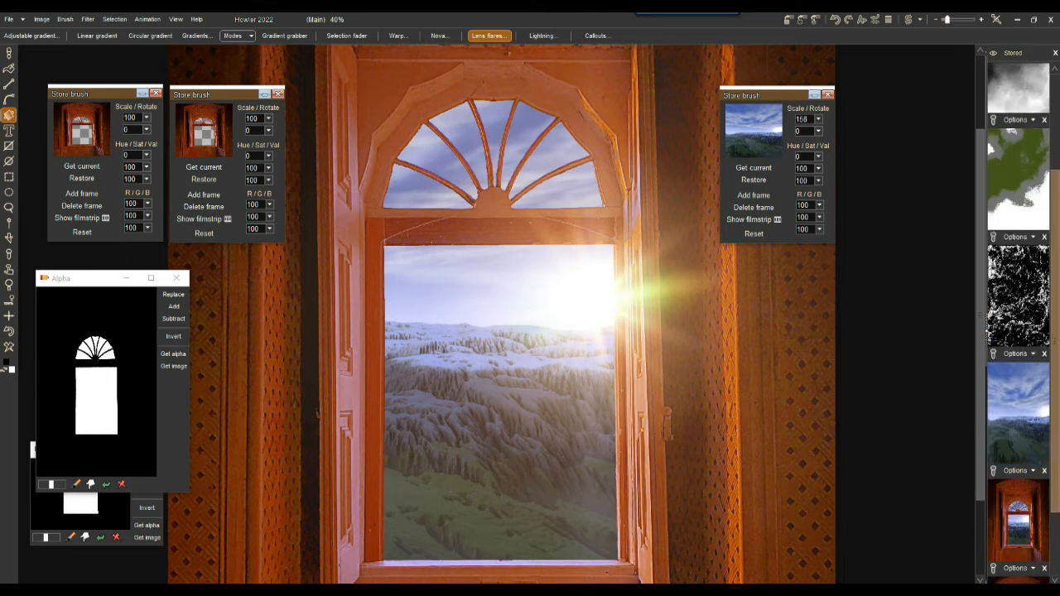
pyautogui.click(1025, 374)
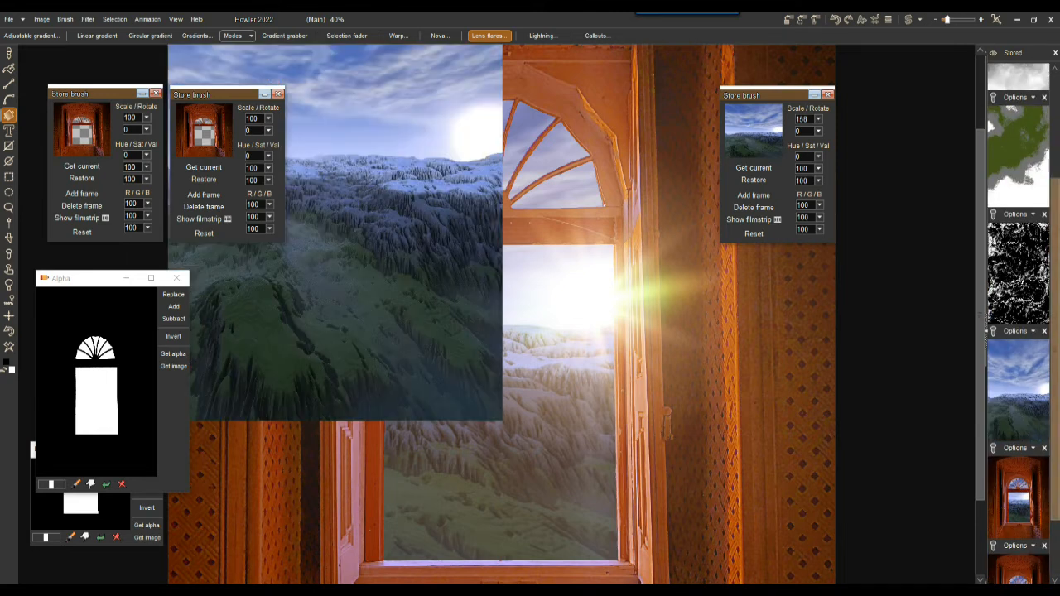
pyautogui.click(1029, 332)
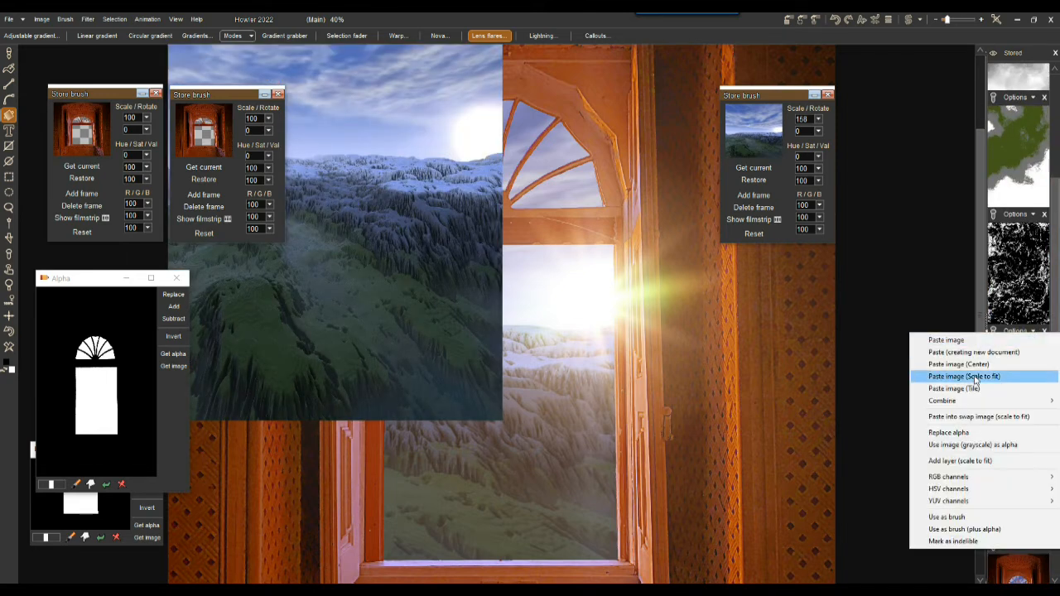
pyautogui.moveTo(943, 402)
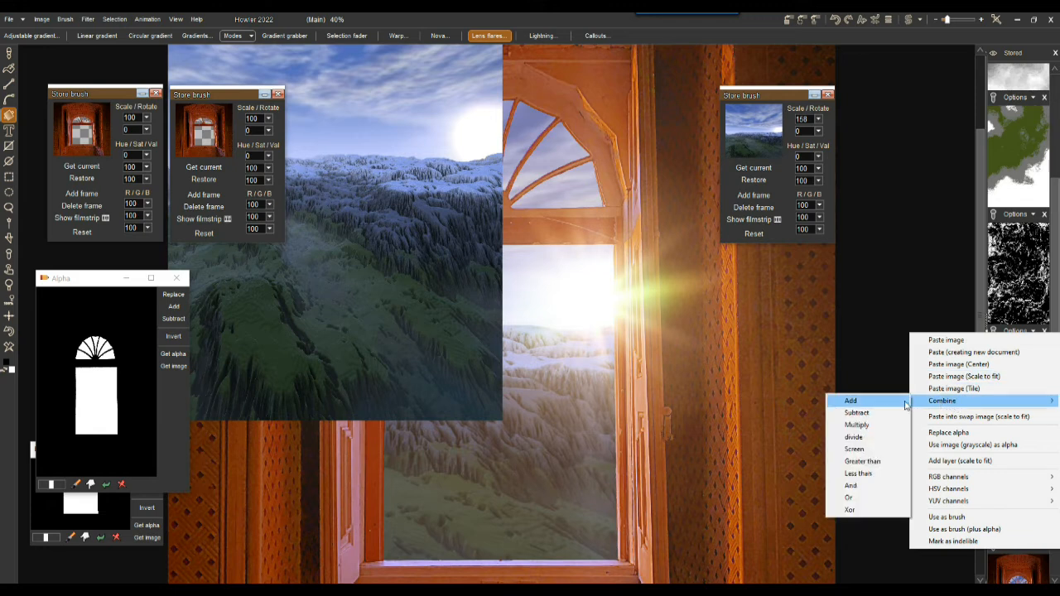
pyautogui.click(1000, 355)
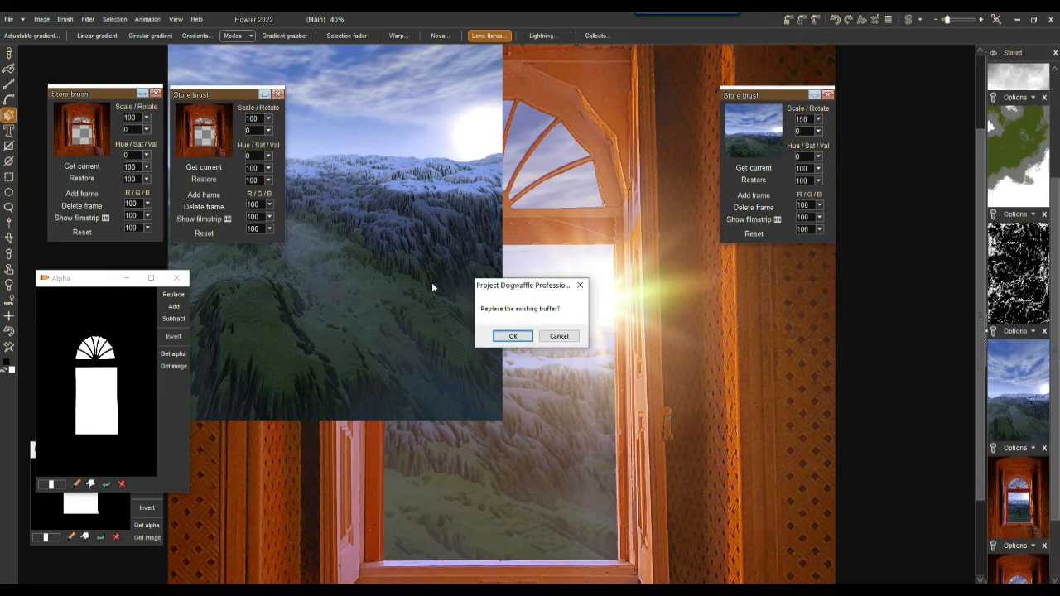
pyautogui.click(522, 341)
pyautogui.scroll(-5, 487, 280)
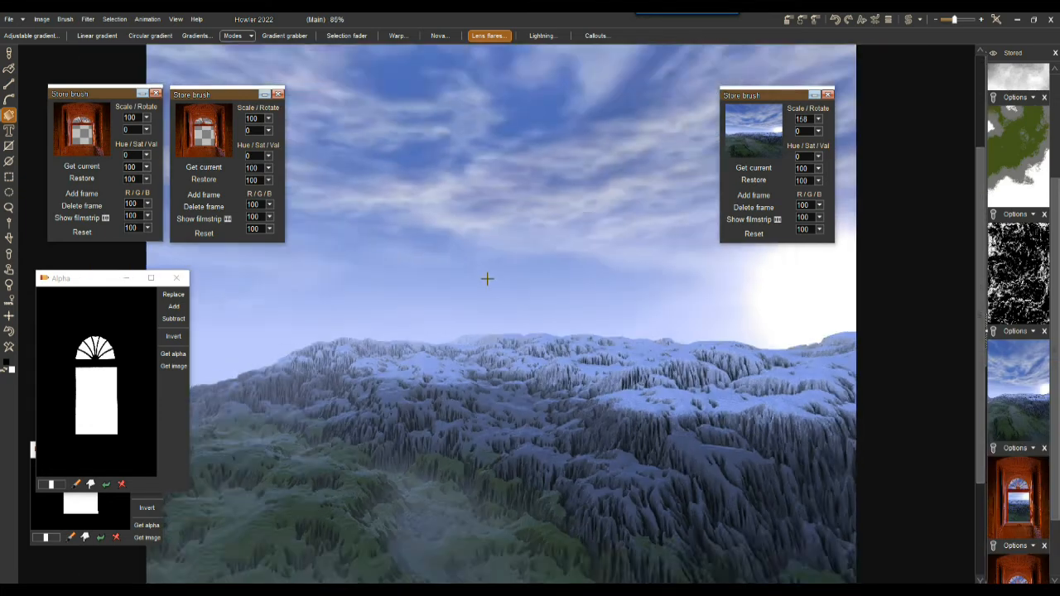
pyautogui.scroll(2, 487, 285)
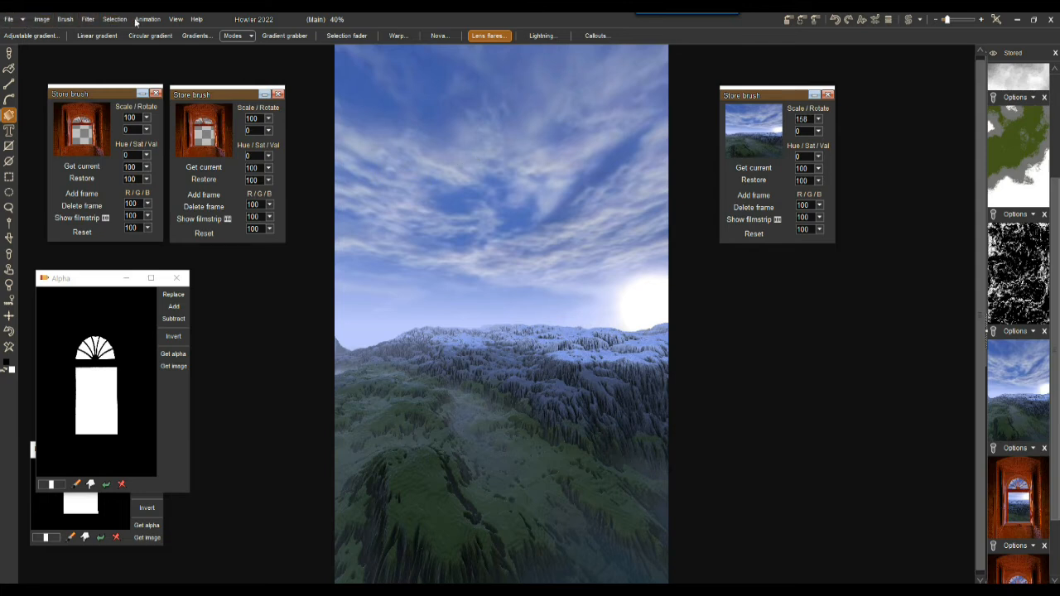
# Check the landscape image's width and height in the image information.
pyautogui.click(41, 19)
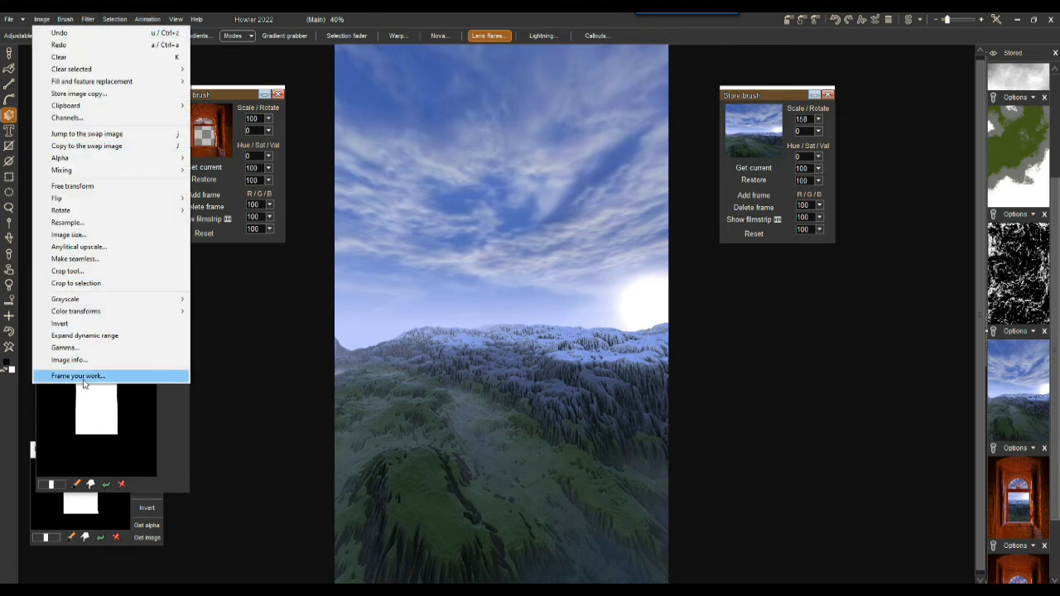
pyautogui.click(74, 361)
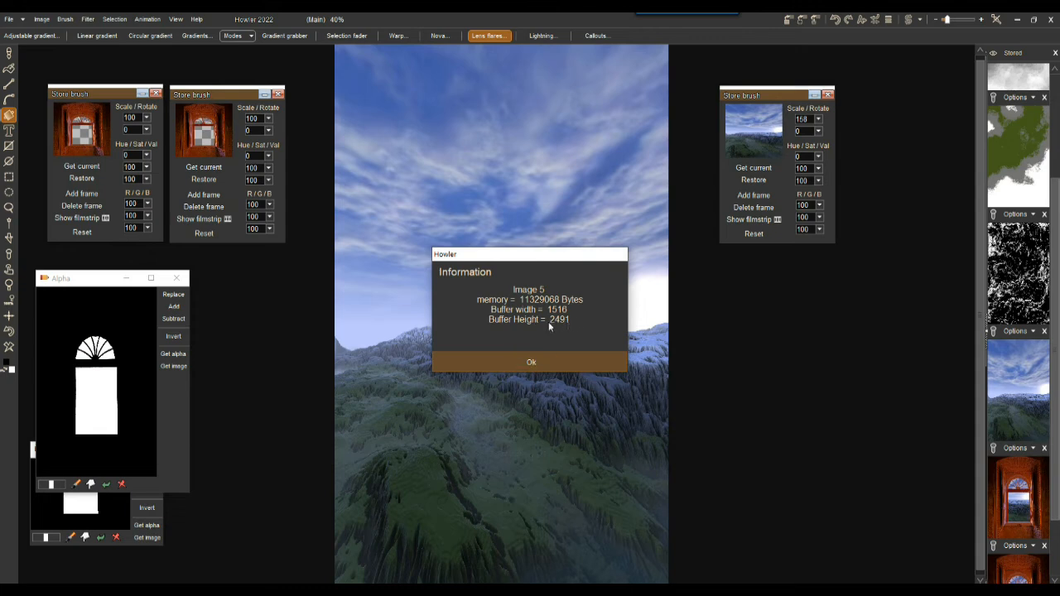
pyautogui.click(531, 362)
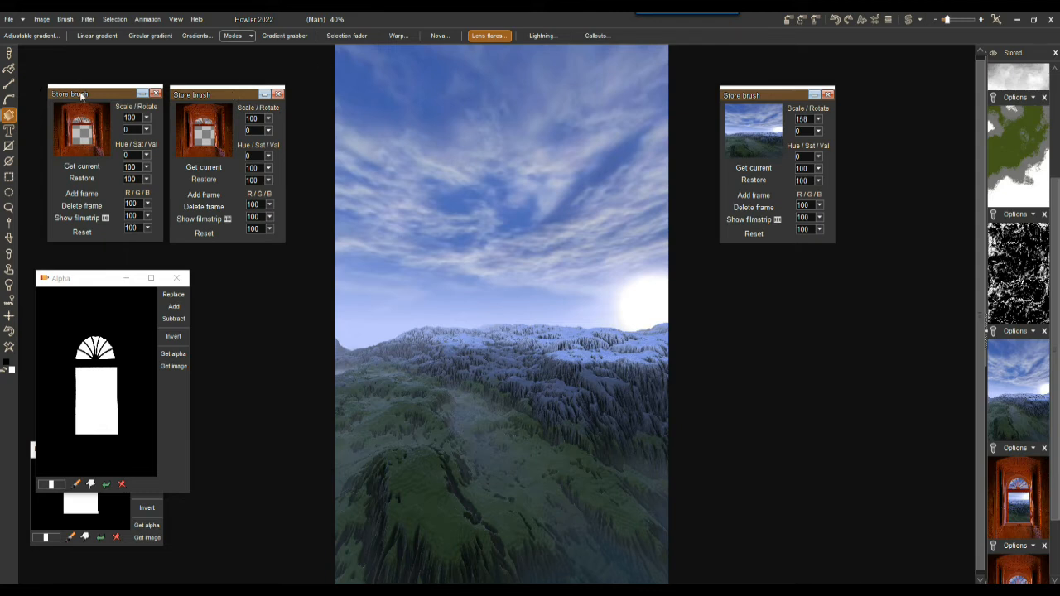
pyautogui.moveTo(107, 97); pyautogui.dragTo(92, 96)
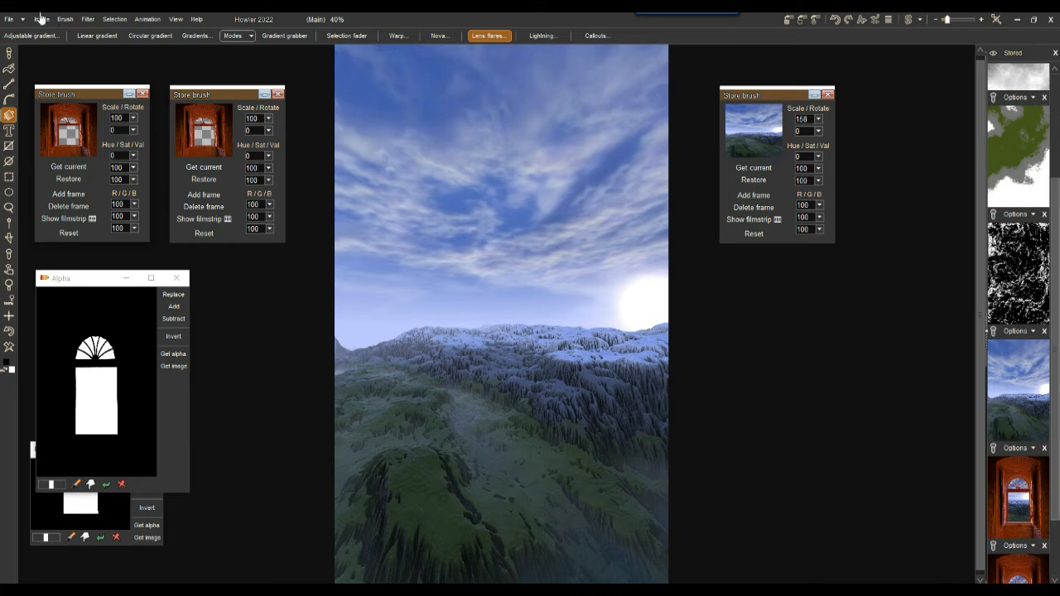
# Resize the landscape image to 1280 pixels wide, releasing the aspect constraint to enter a separate height.
pyautogui.click(41, 19)
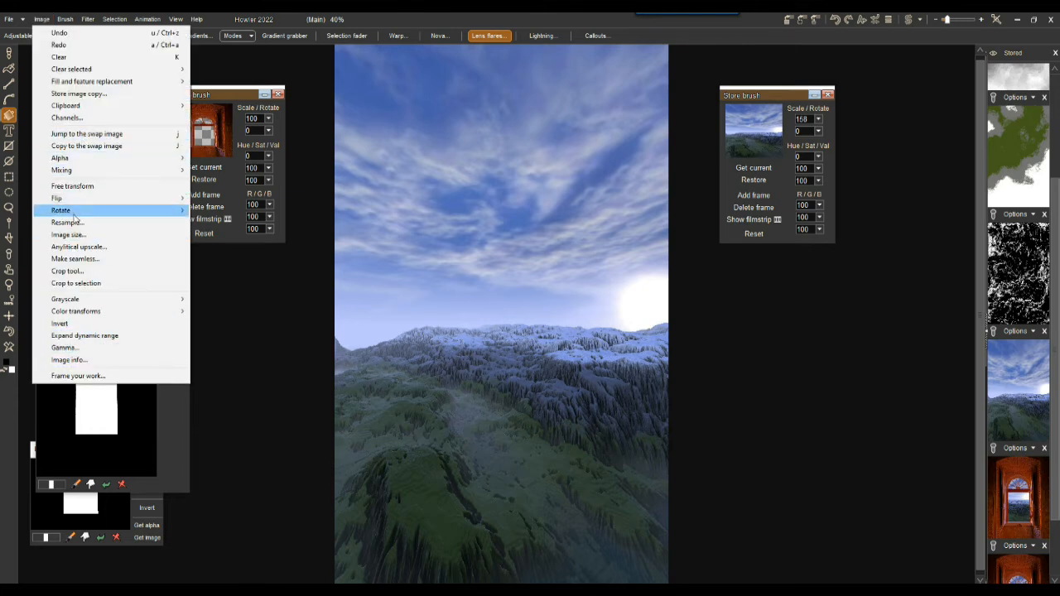
pyautogui.click(68, 234)
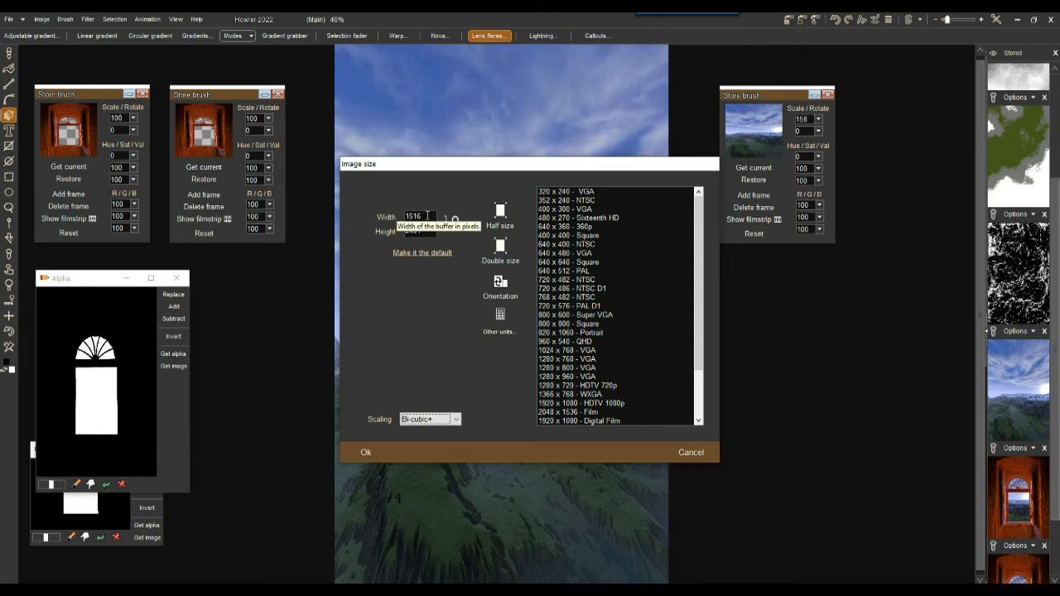
pyautogui.click(453, 223)
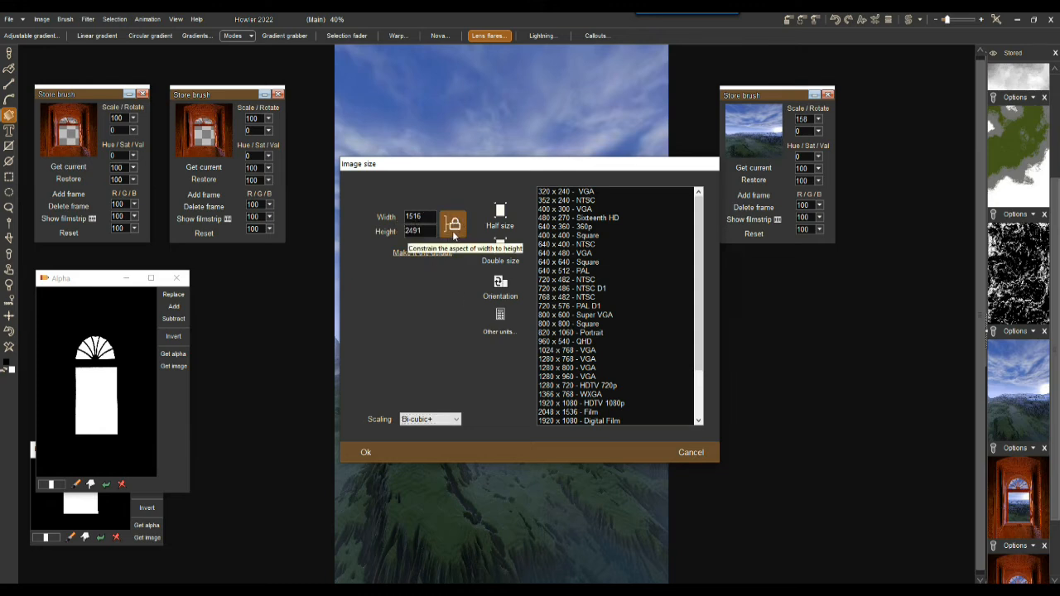
pyautogui.doubleClick(425, 216)
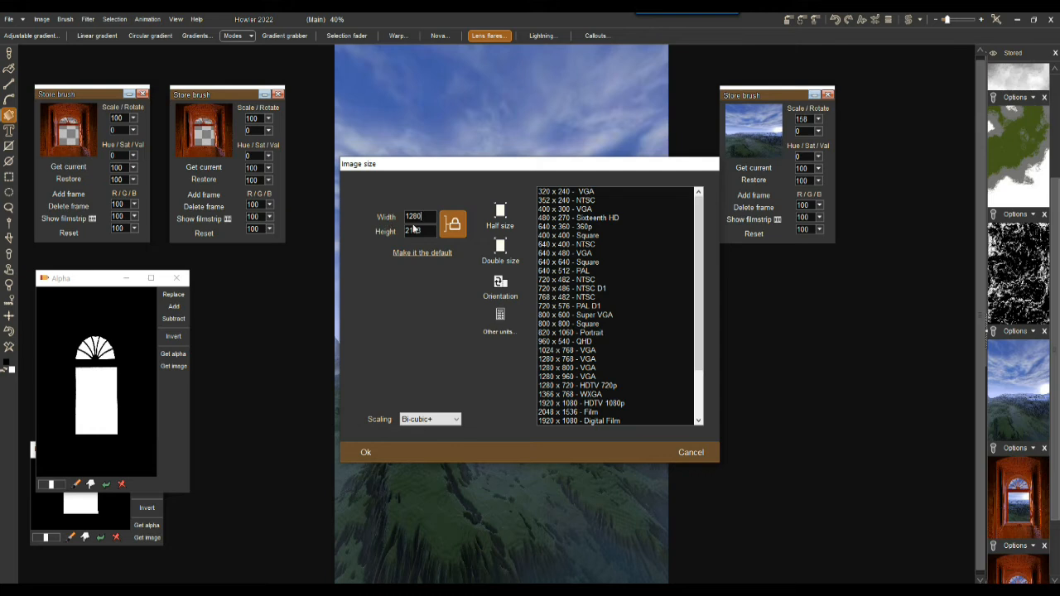
pyautogui.click(453, 225)
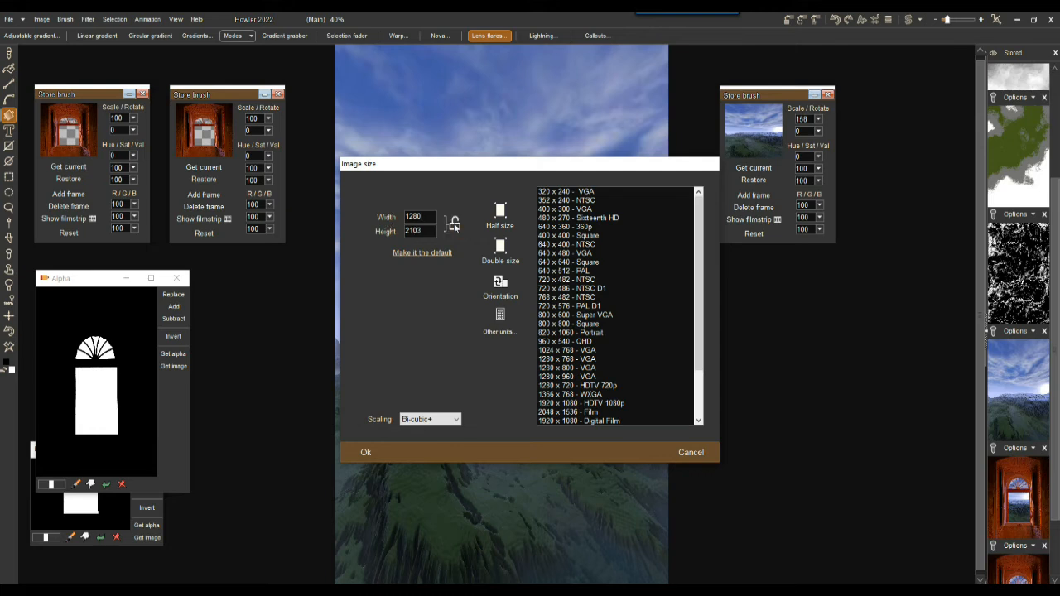
pyautogui.moveTo(428, 231); pyautogui.dragTo(397, 235)
pyautogui.write('21')
pyautogui.click(361, 451)
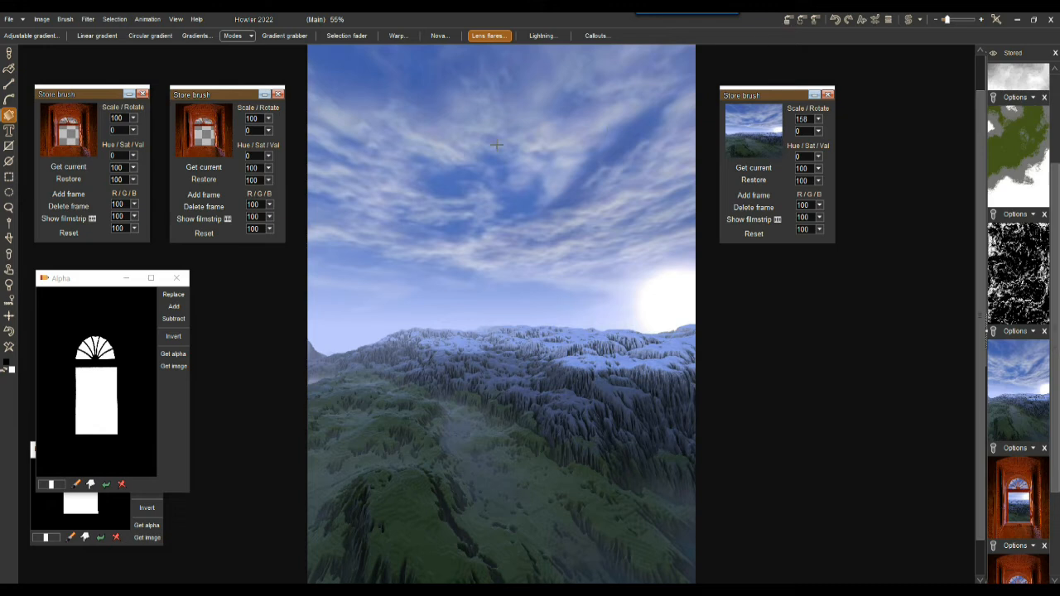
# Create a 123-frame animation at 24 fps, with every frame initialized as a copy of the current frame.
pyautogui.click(155, 22)
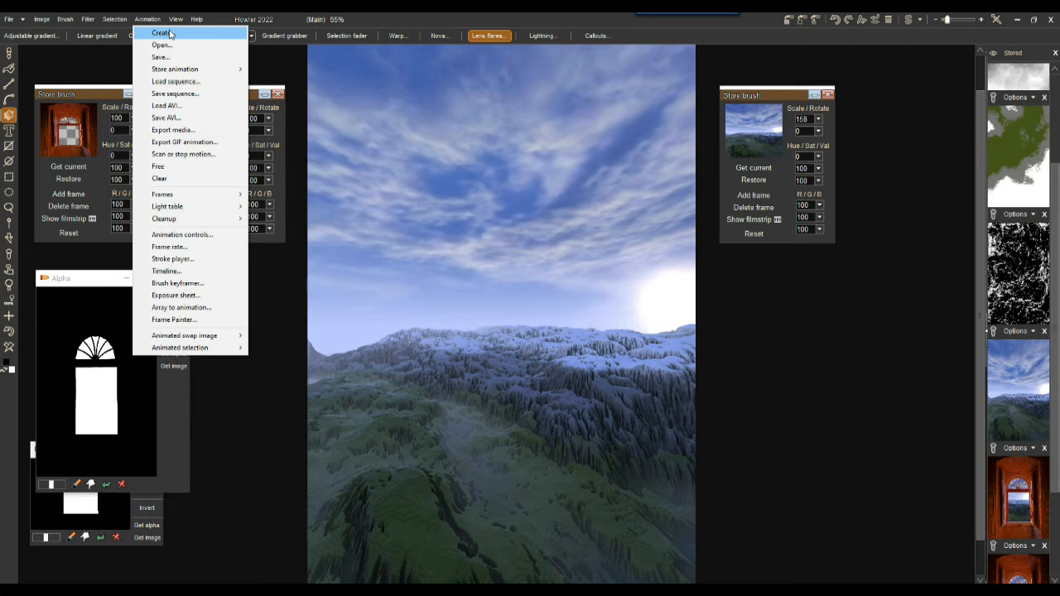
pyautogui.click(170, 33)
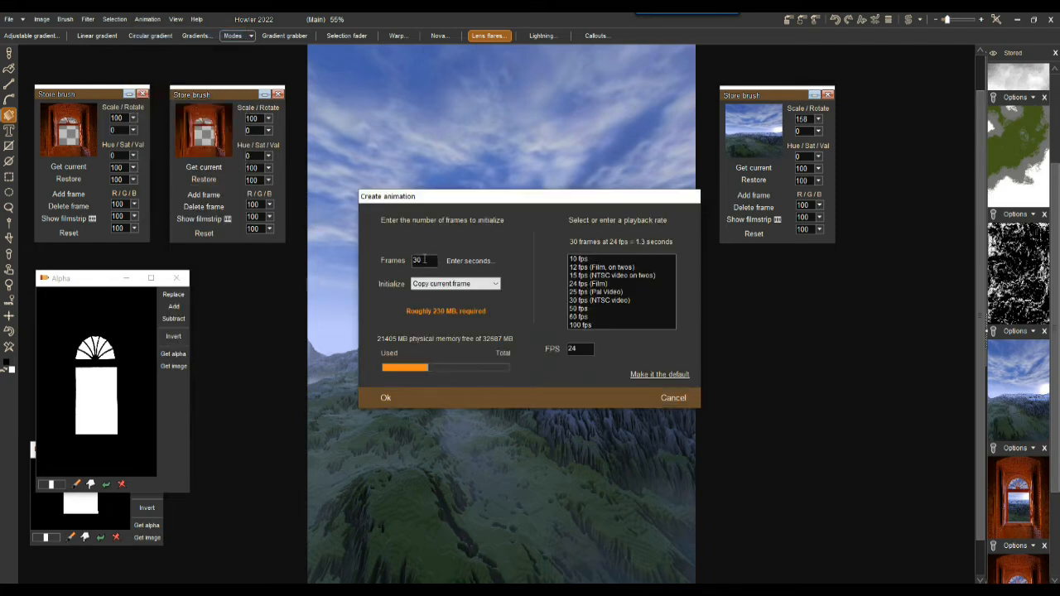
pyautogui.doubleClick(422, 260)
pyautogui.write('300')
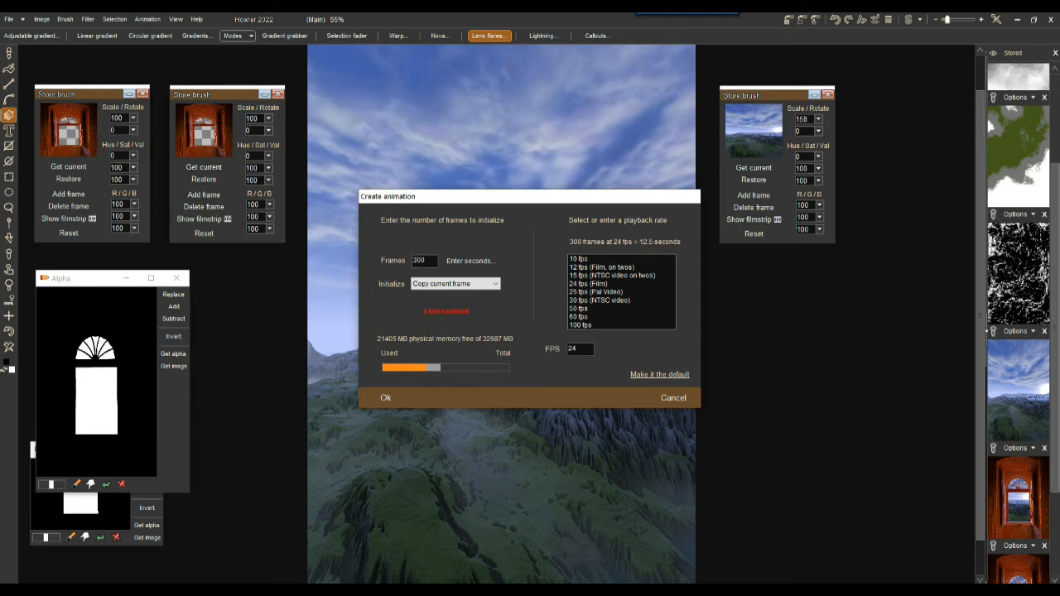
pyautogui.doubleClick(433, 261)
pyautogui.write('123')
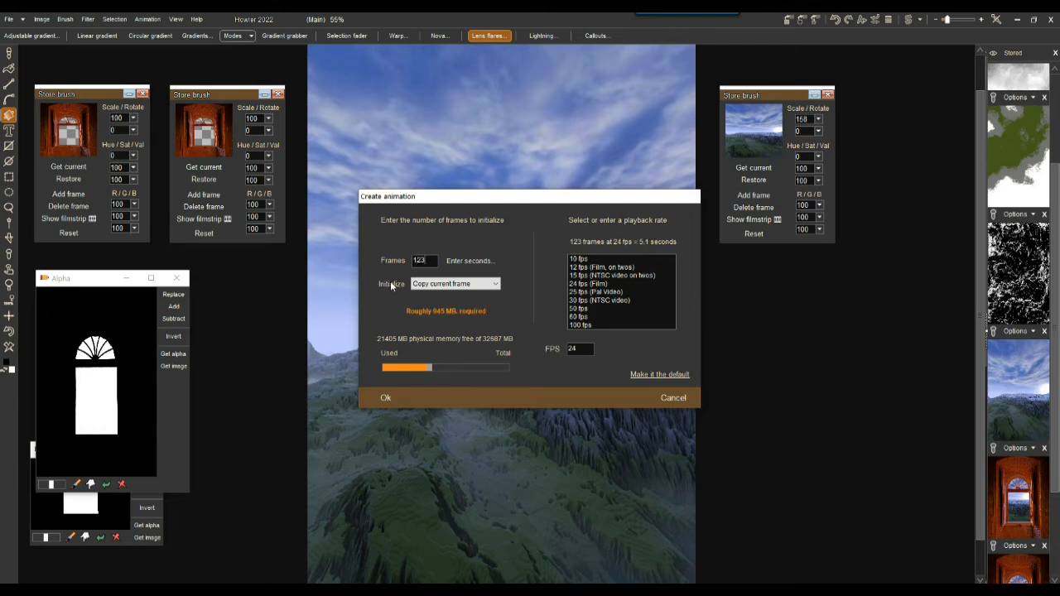
pyautogui.doubleClick(435, 260)
pyautogui.press('Right')
pyautogui.click(386, 399)
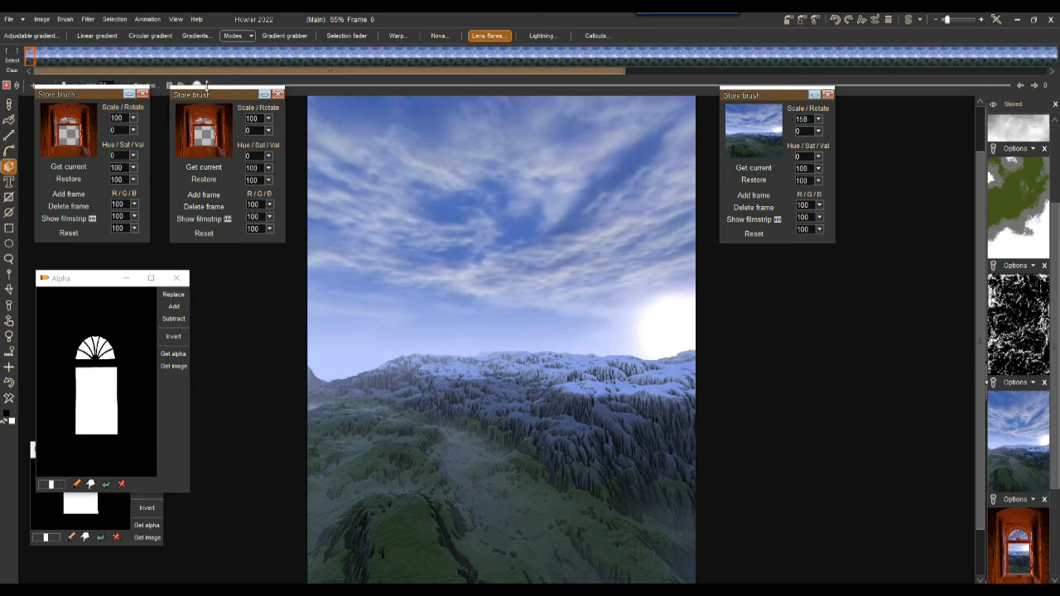
# Apply a white fog filter with opacity 120 to all frames of the animation.
pyautogui.click(88, 19)
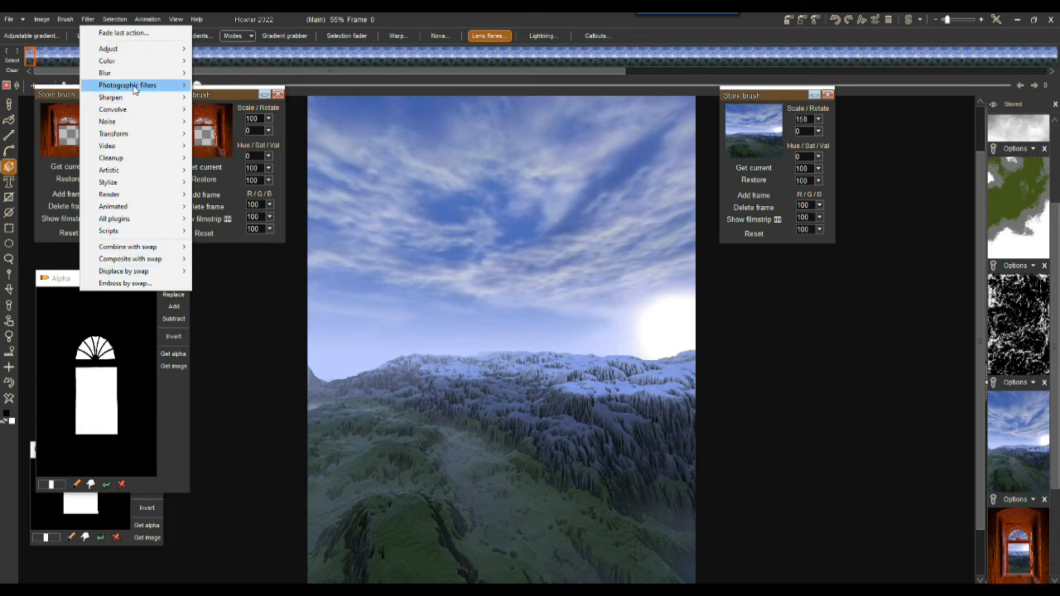
pyautogui.moveTo(133, 89)
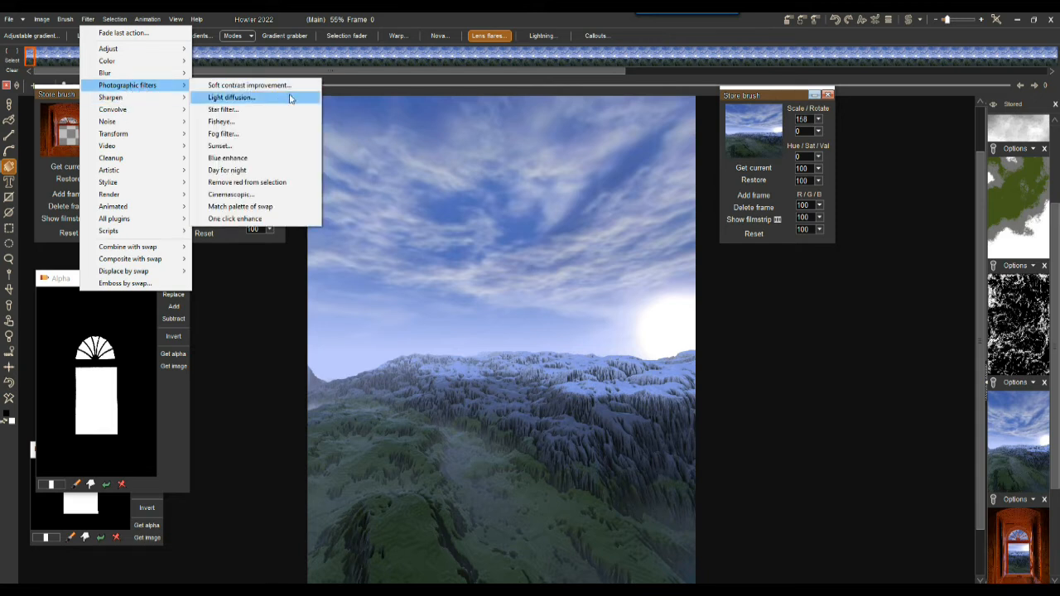
pyautogui.click(248, 134)
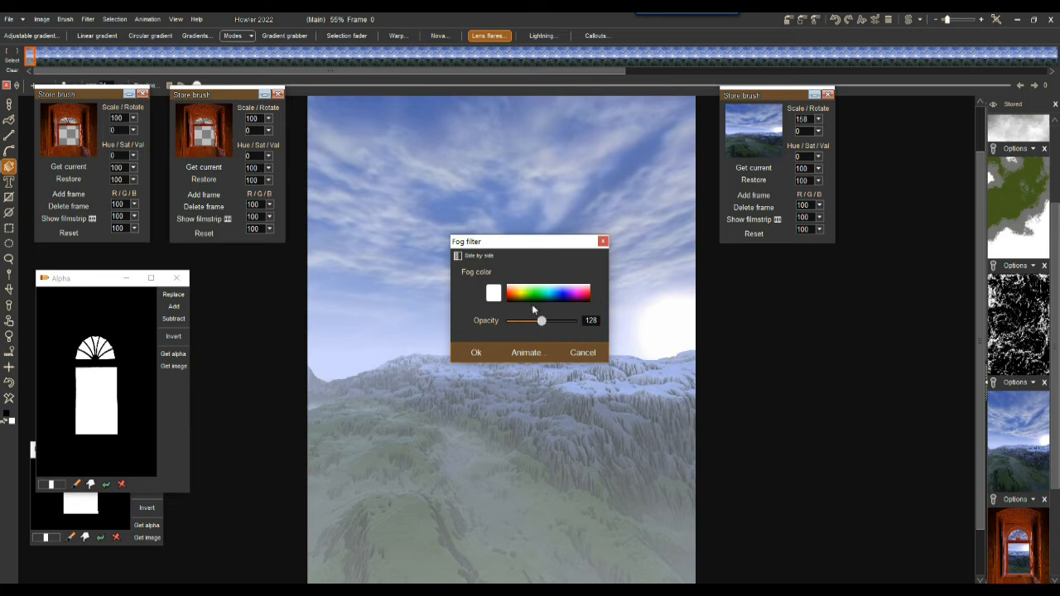
pyautogui.moveTo(539, 320)
pyautogui.mouseDown()
pyautogui.moveTo(560, 320)
pyautogui.moveTo(541, 321)
pyautogui.mouseUp()
pyautogui.click(517, 357)
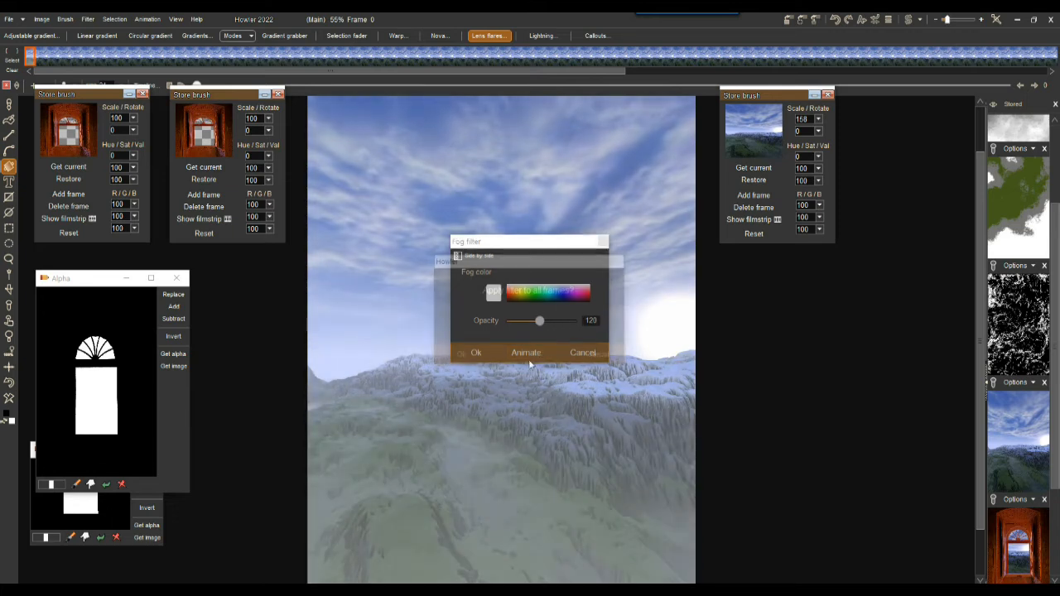
pyautogui.click(462, 356)
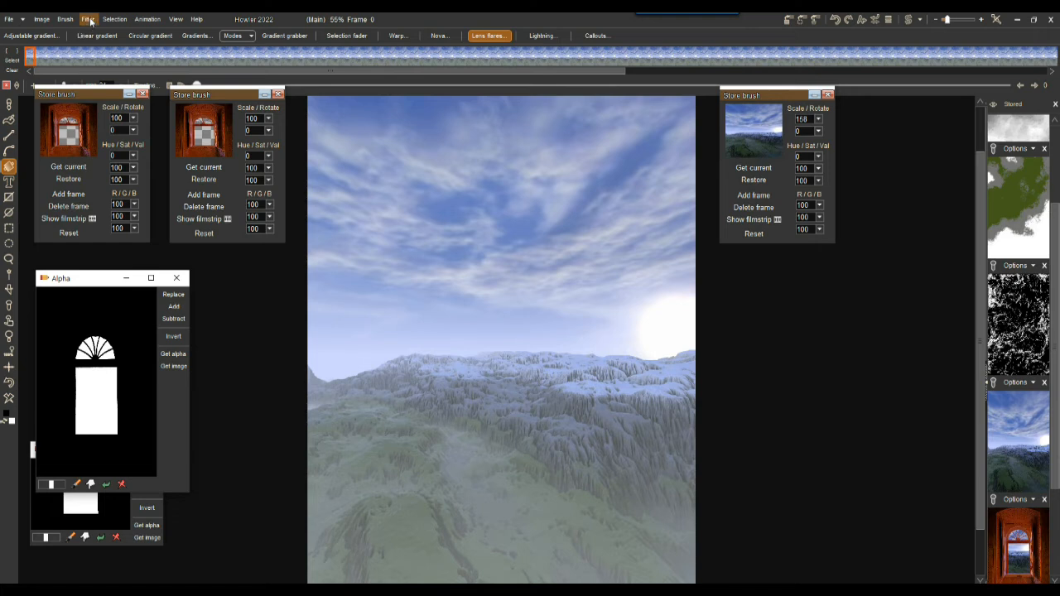
# Close the three stored brushes and both stored alpha windows to clear the workspace.
pyautogui.moveTo(98, 97)
pyautogui.mouseDown()
pyautogui.moveTo(89, 138)
pyautogui.moveTo(95, 117)
pyautogui.mouseUp()
pyautogui.click(140, 115)
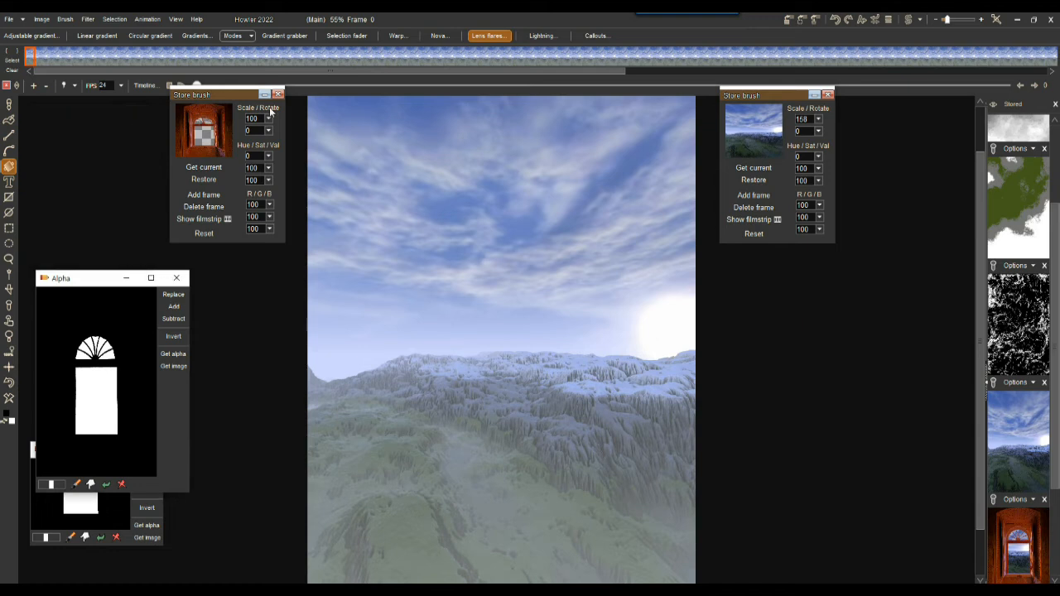
pyautogui.click(279, 94)
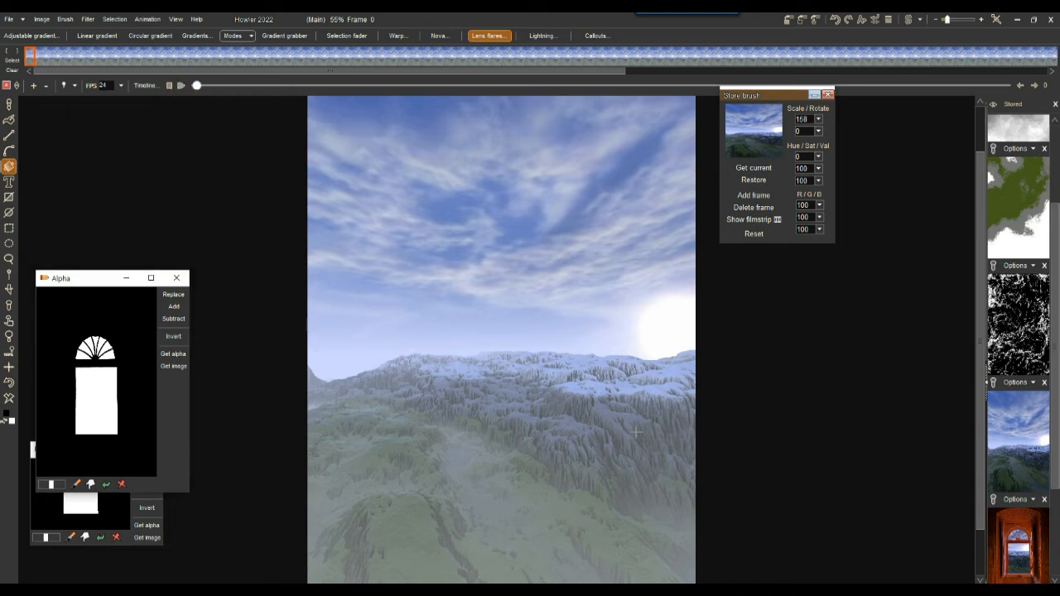
pyautogui.click(179, 279)
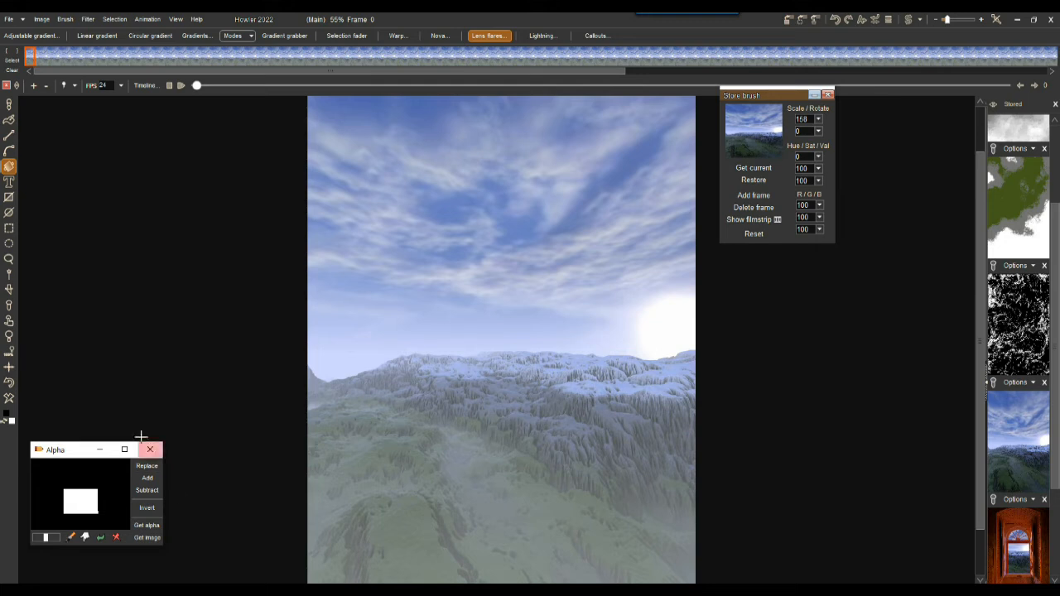
pyautogui.click(150, 449)
pyautogui.moveTo(807, 100); pyautogui.dragTo(98, 122)
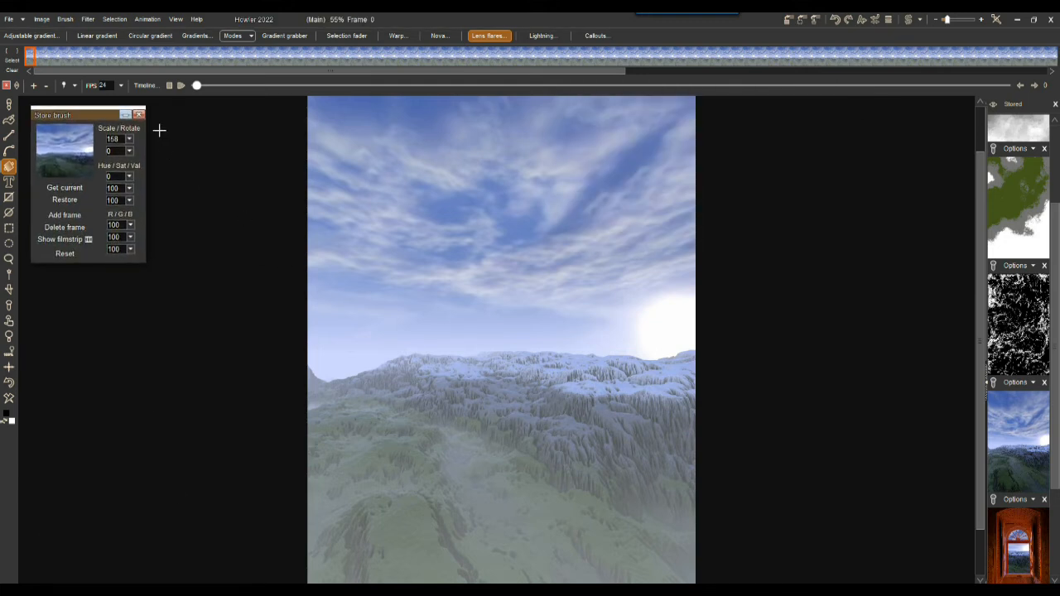
pyautogui.click(139, 114)
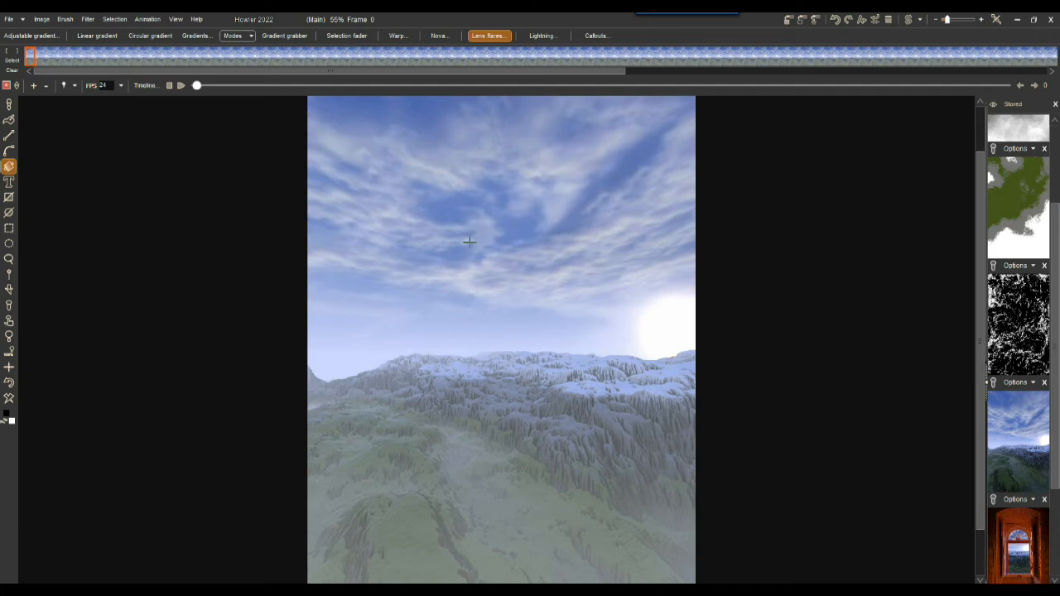
# Open the timeline editor for the animation and choose the animated Snowfall filter.
pyautogui.click(144, 86)
pyautogui.moveTo(204, 108); pyautogui.dragTo(94, 122)
pyautogui.click(87, 20)
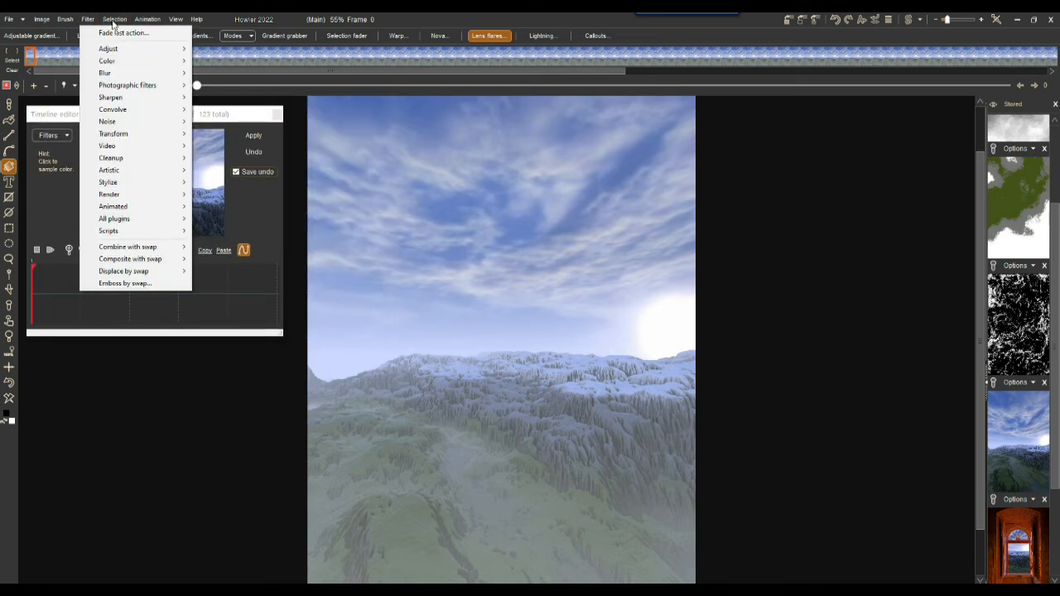
pyautogui.click(95, 22)
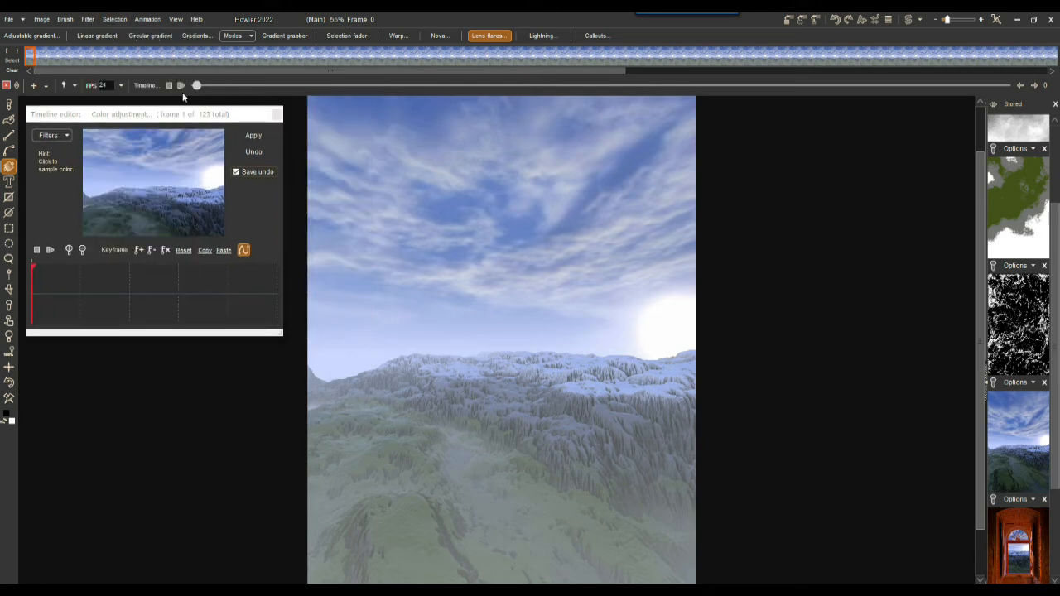
pyautogui.click(52, 135)
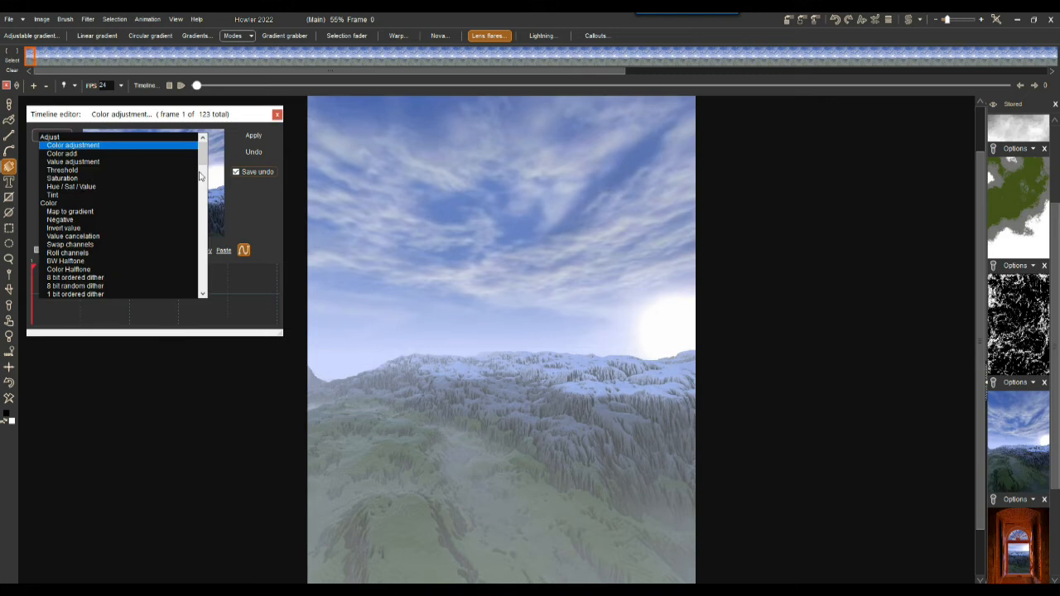
pyautogui.moveTo(203, 153); pyautogui.dragTo(195, 288)
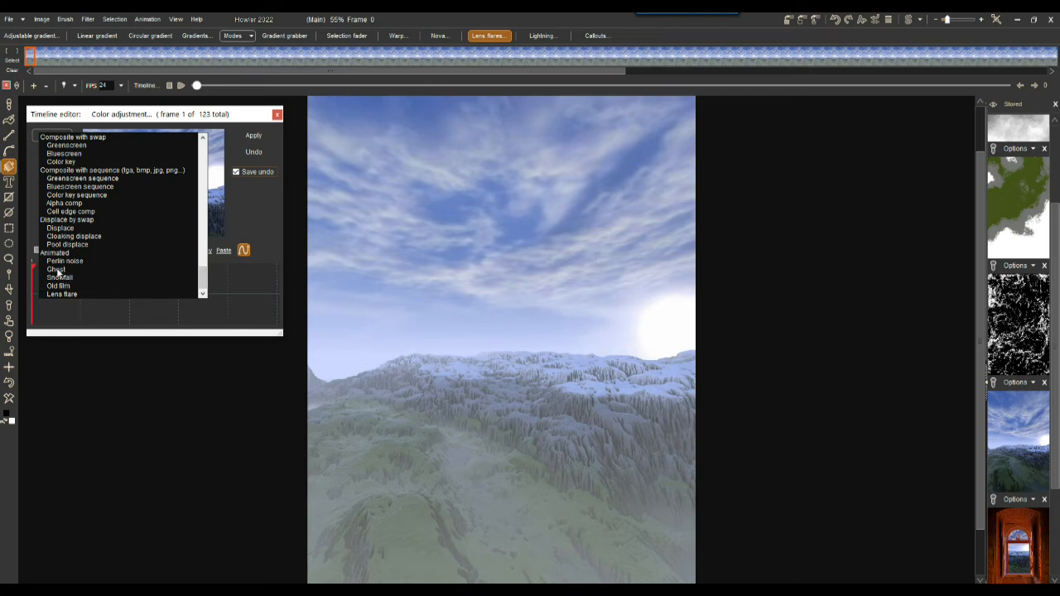
pyautogui.click(56, 278)
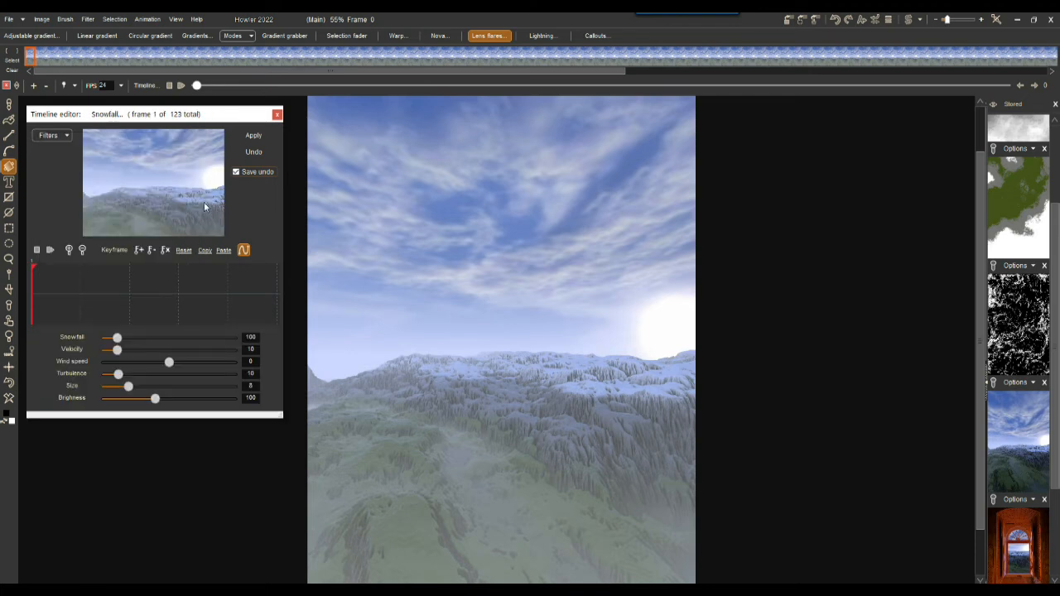
# Set the snowfall amount to 742, brightness 255, size 10, velocity 5 and wind speed -83.
pyautogui.moveTo(117, 337); pyautogui.dragTo(199, 338)
pyautogui.moveTo(155, 398); pyautogui.dragTo(233, 399)
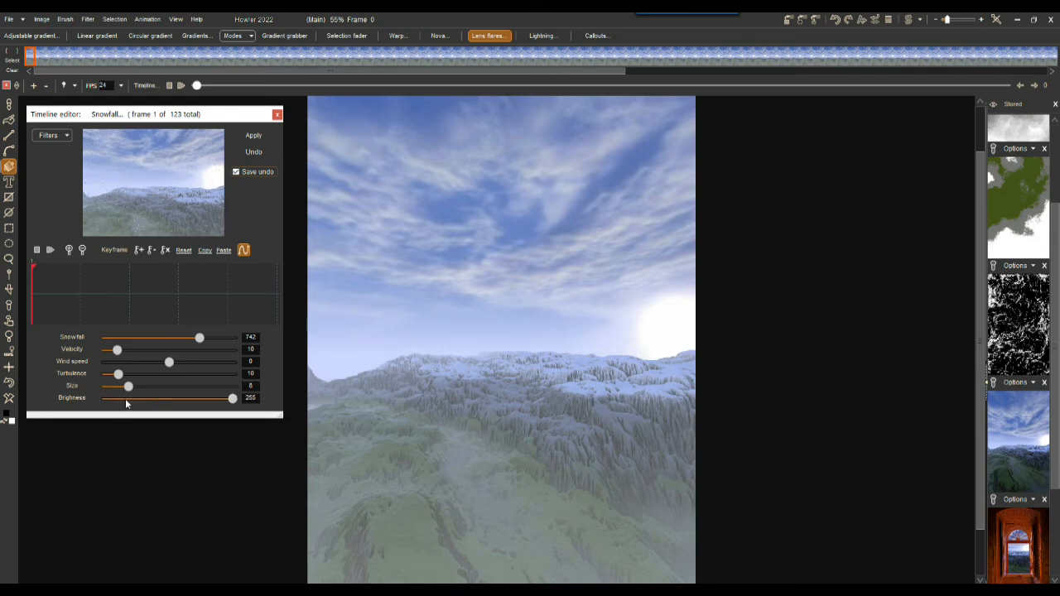
pyautogui.moveTo(129, 386)
pyautogui.mouseDown()
pyautogui.moveTo(178, 387)
pyautogui.moveTo(138, 397)
pyautogui.mouseUp()
pyautogui.moveTo(116, 351); pyautogui.dragTo(111, 352)
pyautogui.moveTo(169, 362); pyautogui.dragTo(117, 364)
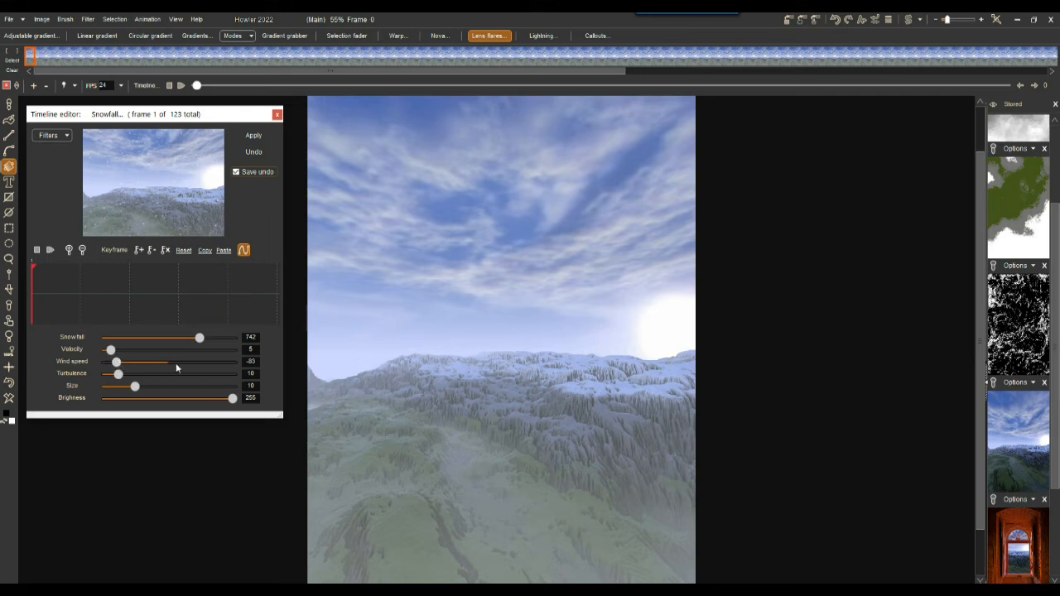
# Apply snowfall to all frames with amount 982, velocity 4, turbulence 6, size 4 and brightness 167, and preview the animation.
pyautogui.moveTo(110, 351)
pyautogui.mouseDown()
pyautogui.moveTo(164, 352)
pyautogui.moveTo(110, 351)
pyautogui.mouseUp()
pyautogui.moveTo(134, 386); pyautogui.dragTo(114, 377)
pyautogui.moveTo(233, 399); pyautogui.dragTo(190, 401)
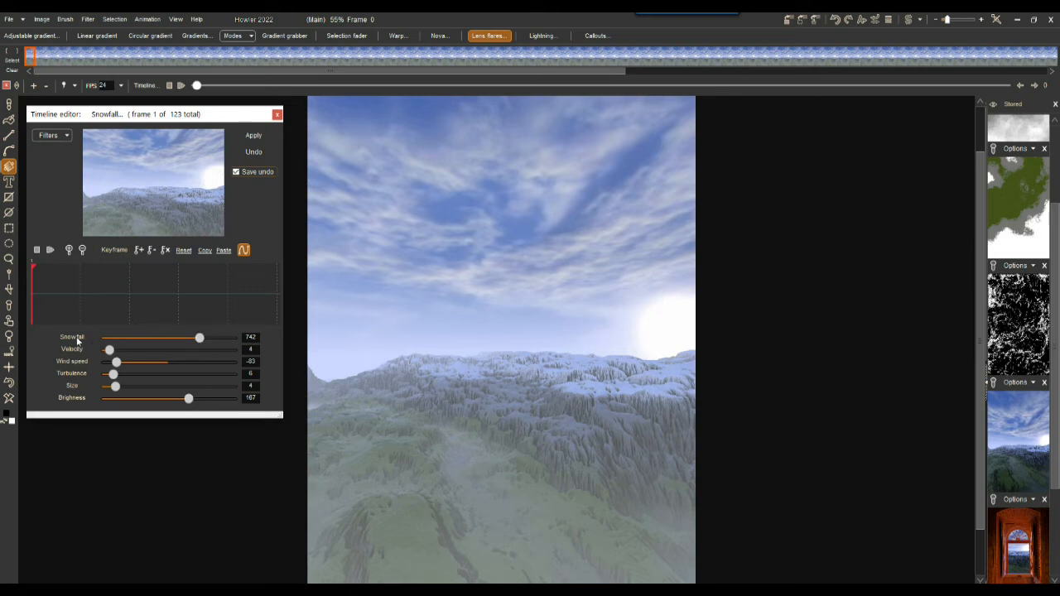
pyautogui.moveTo(199, 338); pyautogui.dragTo(229, 341)
pyautogui.click(253, 135)
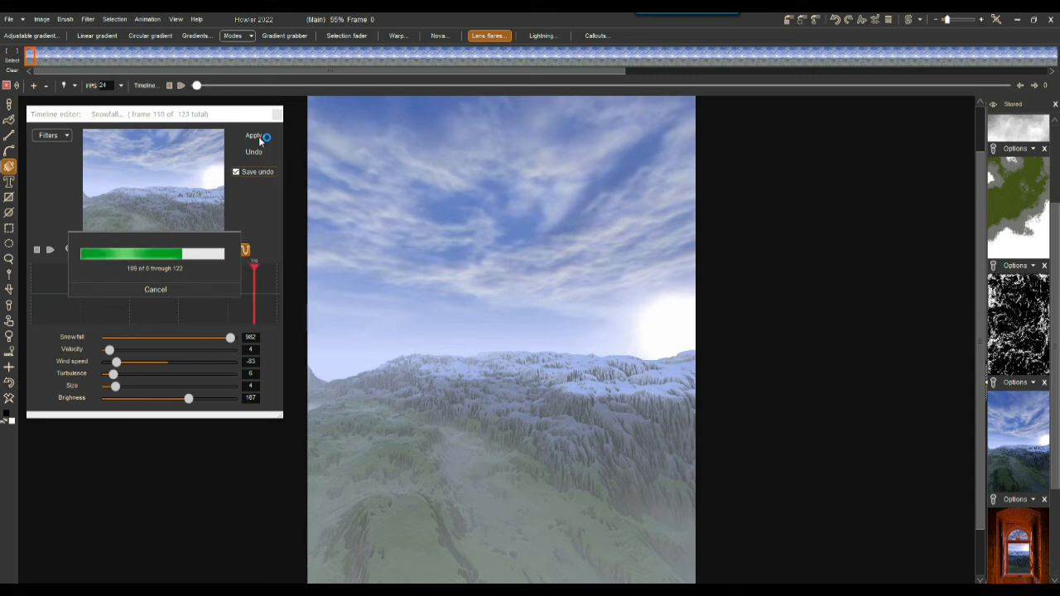
pyautogui.click(51, 251)
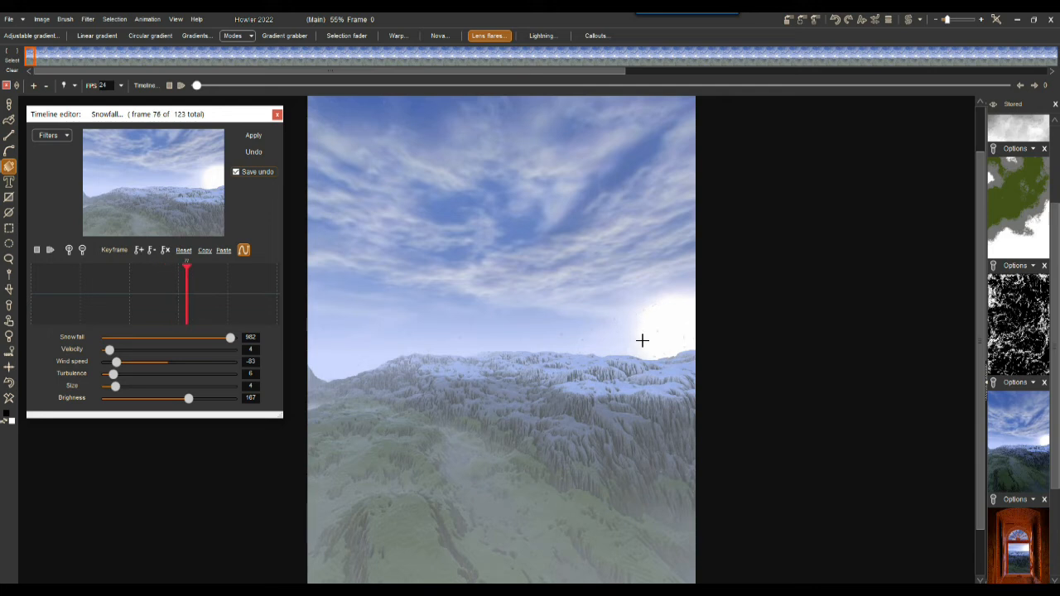
pyautogui.click(196, 302)
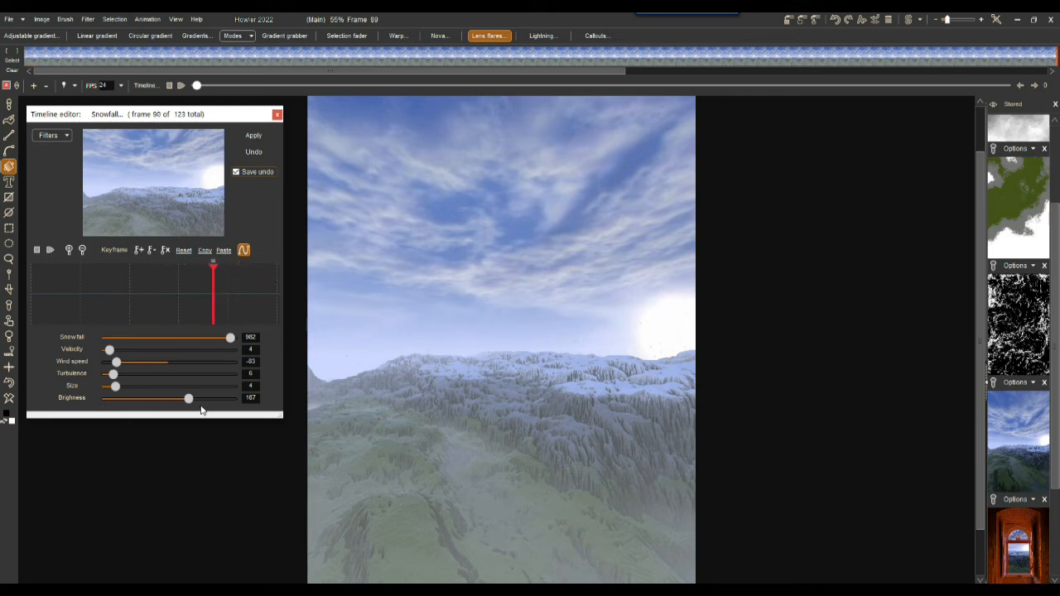
# Apply more snowfall in three passes with velocity 3, wind speed -100, size 5 and brightness 219, and play back the result.
pyautogui.moveTo(192, 402); pyautogui.dragTo(214, 404)
pyautogui.moveTo(129, 367); pyautogui.dragTo(85, 375)
pyautogui.click(249, 135)
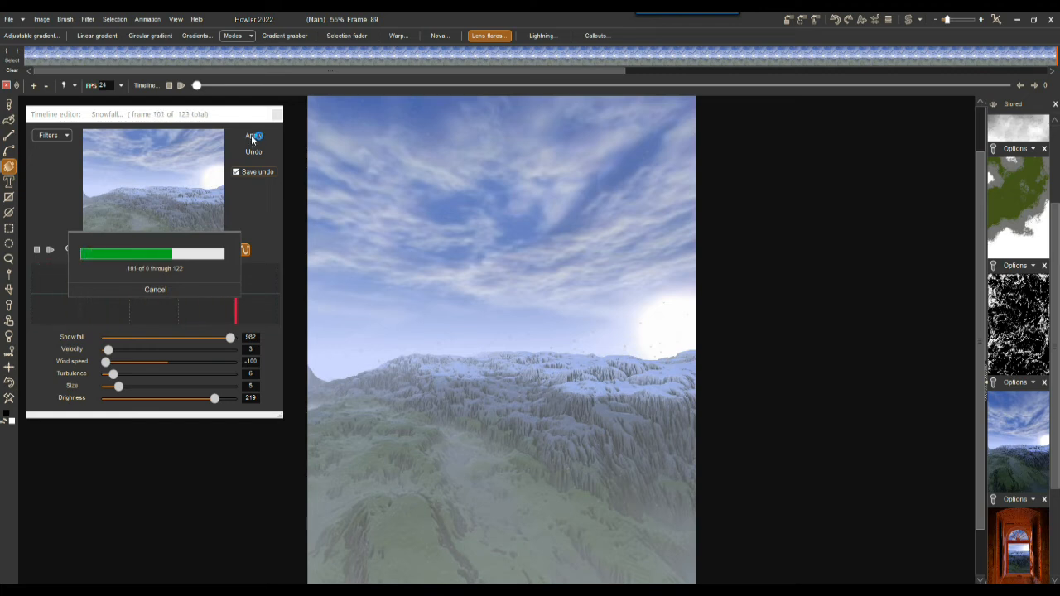
pyautogui.click(257, 133)
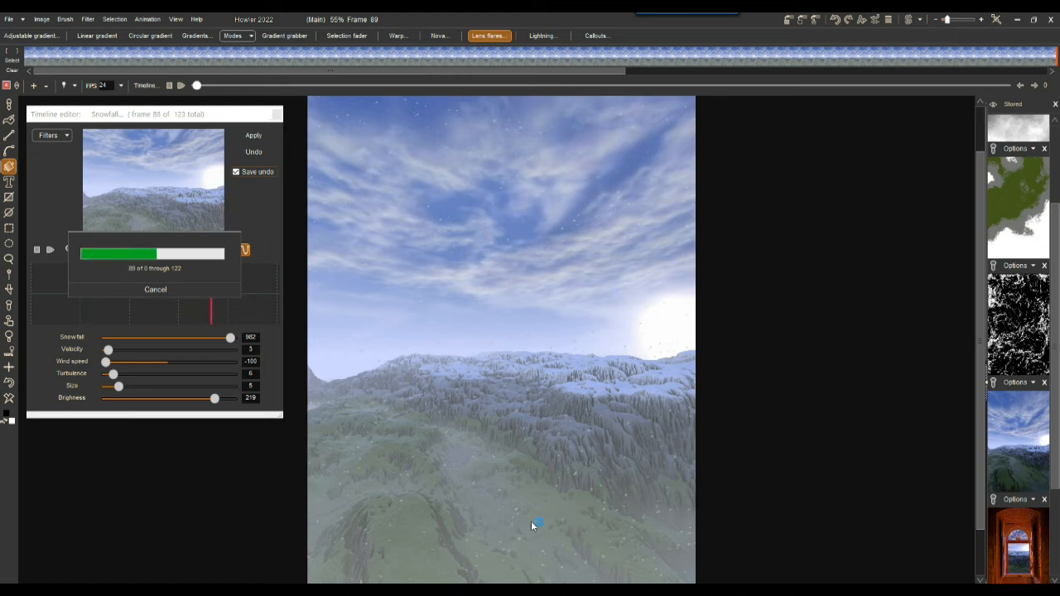
pyautogui.click(251, 136)
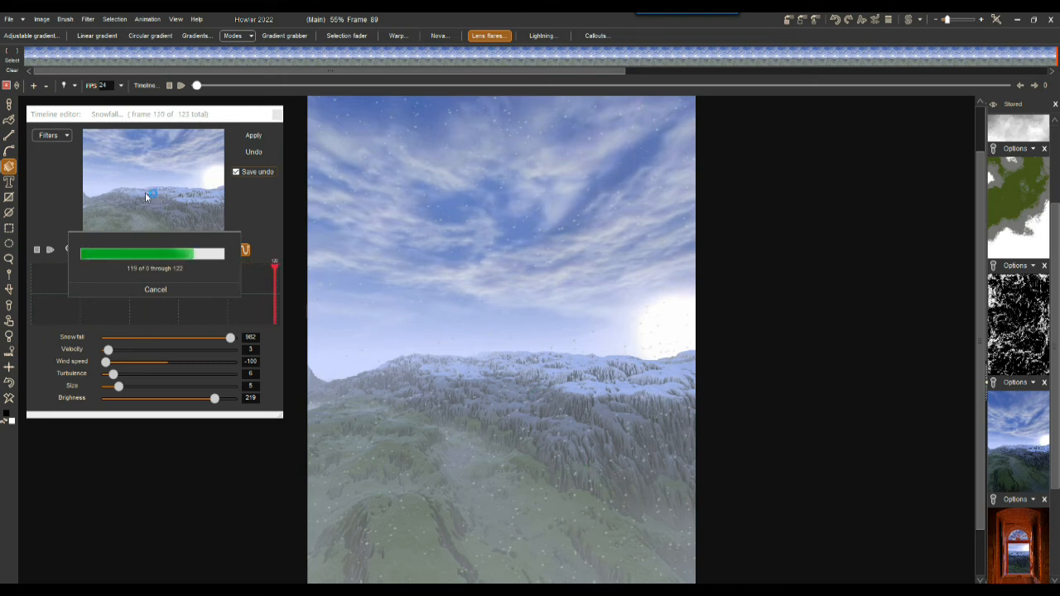
pyautogui.click(53, 250)
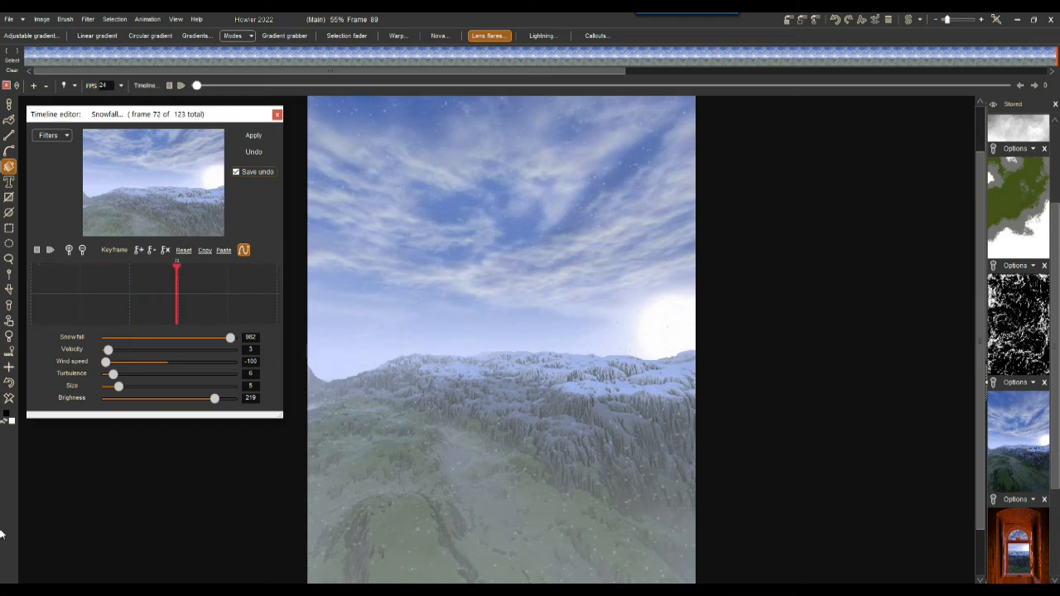
pyautogui.moveTo(95, 288); pyautogui.dragTo(117, 287)
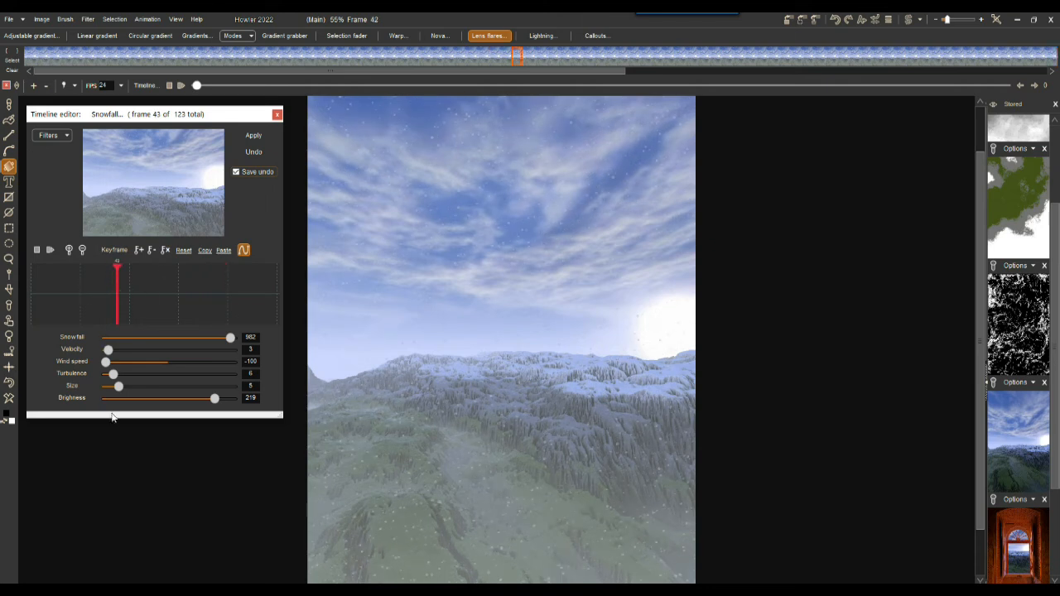
# Add fine snow in repeated passes with velocity 1, size 2 and brightness 172, and preview the animation.
pyautogui.click(187, 404)
pyautogui.click(254, 138)
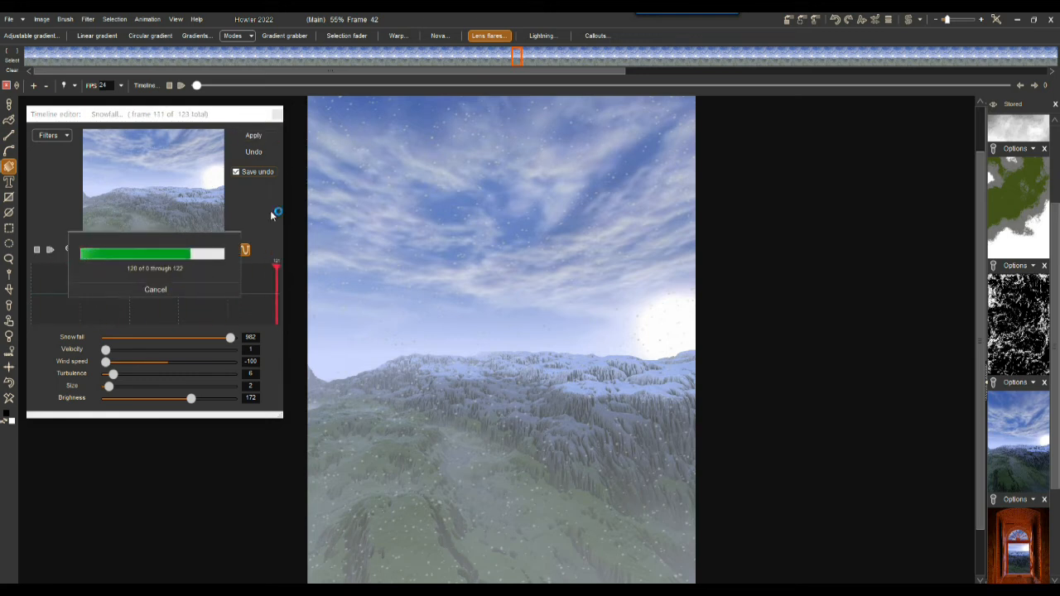
pyautogui.click(257, 136)
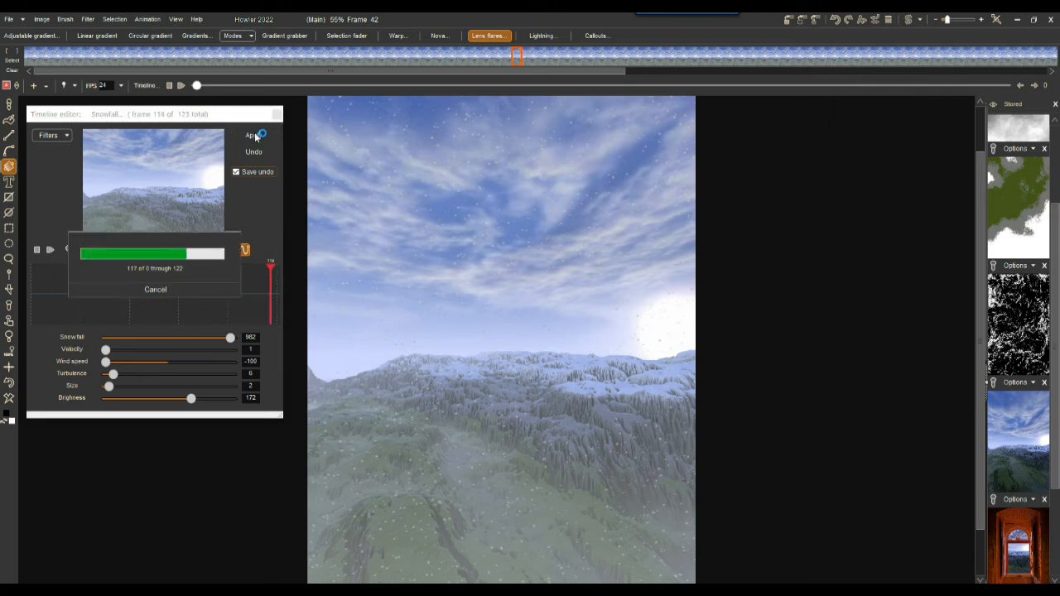
pyautogui.click(257, 136)
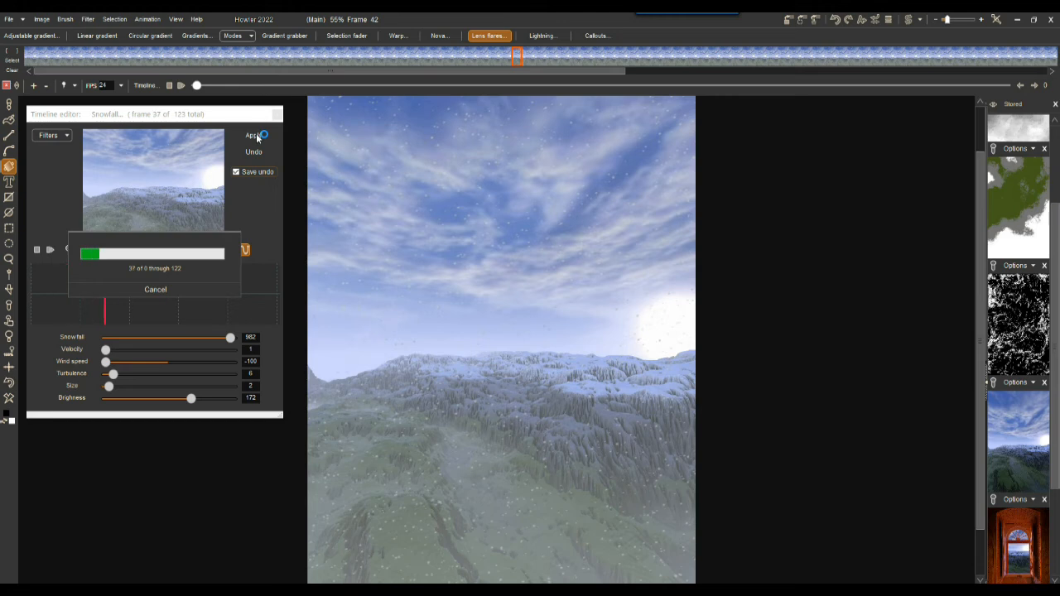
pyautogui.click(256, 133)
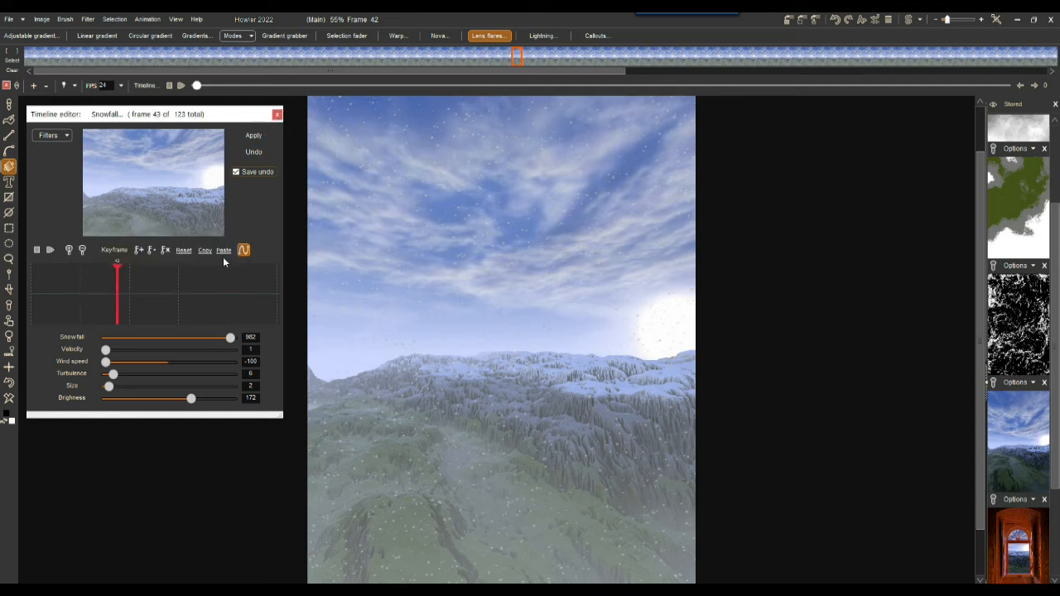
pyautogui.click(51, 250)
# Apply a sparser snow layer with amount 160, velocity 4, wind speed -69, turbulence 19, size 6 and brightness 227, and preview it.
pyautogui.moveTo(173, 342); pyautogui.dragTo(130, 347)
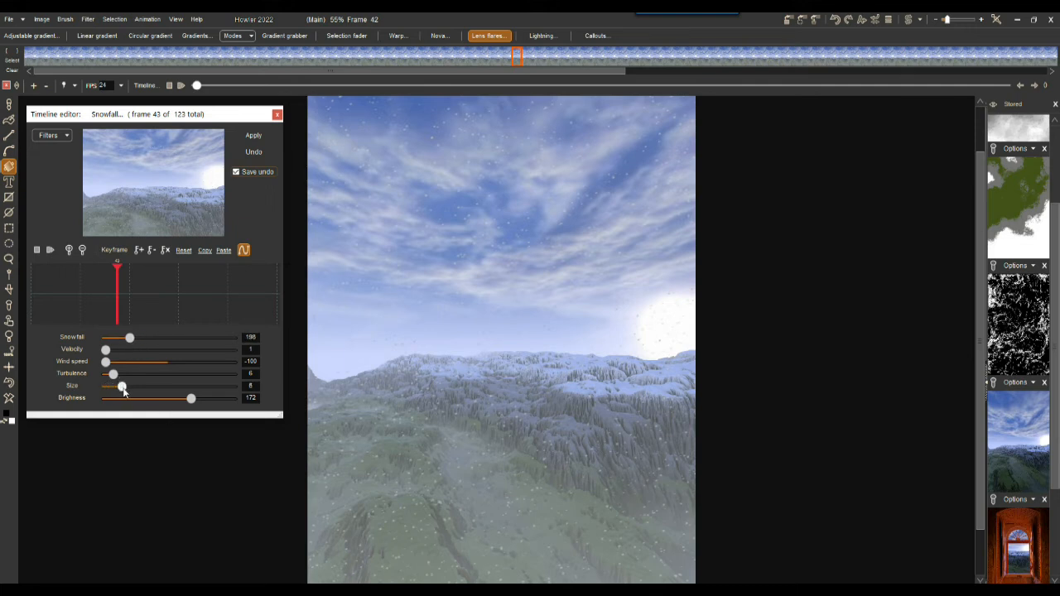
pyautogui.moveTo(197, 404); pyautogui.dragTo(220, 403)
pyautogui.moveTo(113, 374); pyautogui.dragTo(129, 376)
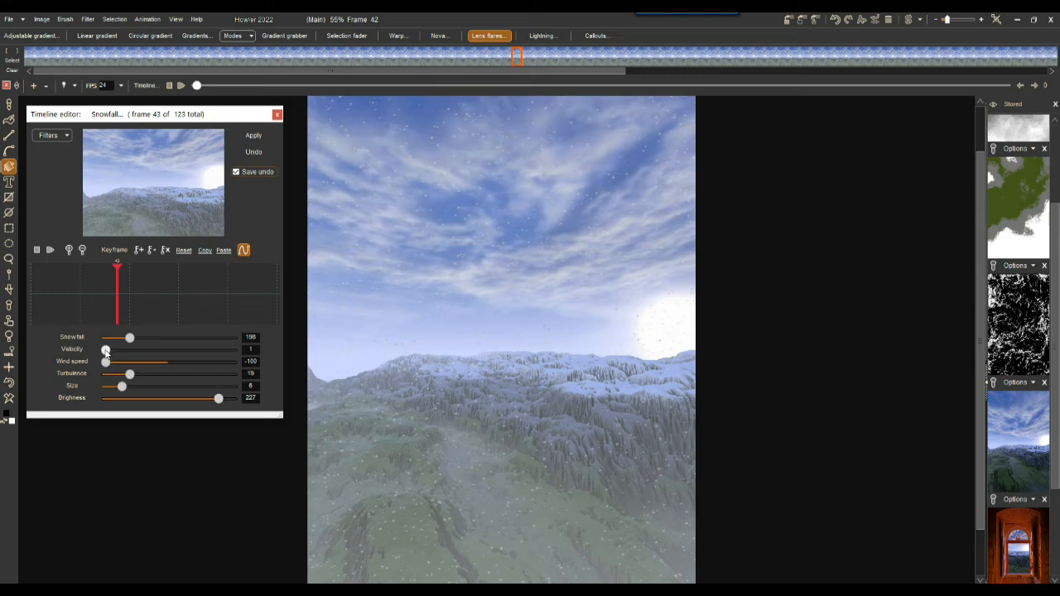
pyautogui.moveTo(106, 368); pyautogui.dragTo(122, 367)
pyautogui.click(129, 363)
pyautogui.moveTo(131, 363)
pyautogui.mouseDown()
pyautogui.moveTo(106, 365)
pyautogui.moveTo(127, 369)
pyautogui.mouseUp()
pyautogui.click(252, 135)
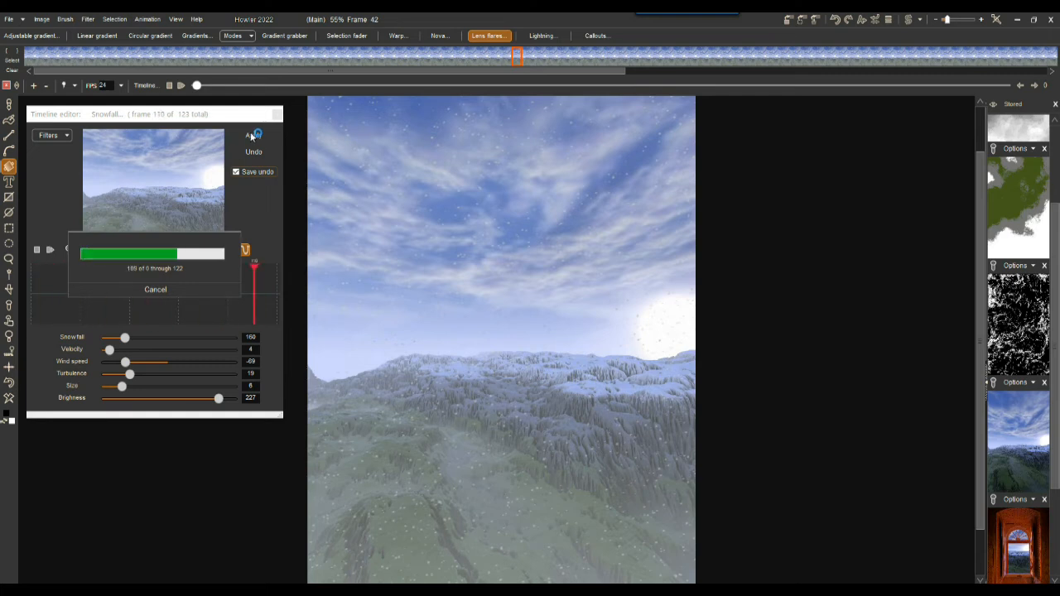
pyautogui.click(50, 251)
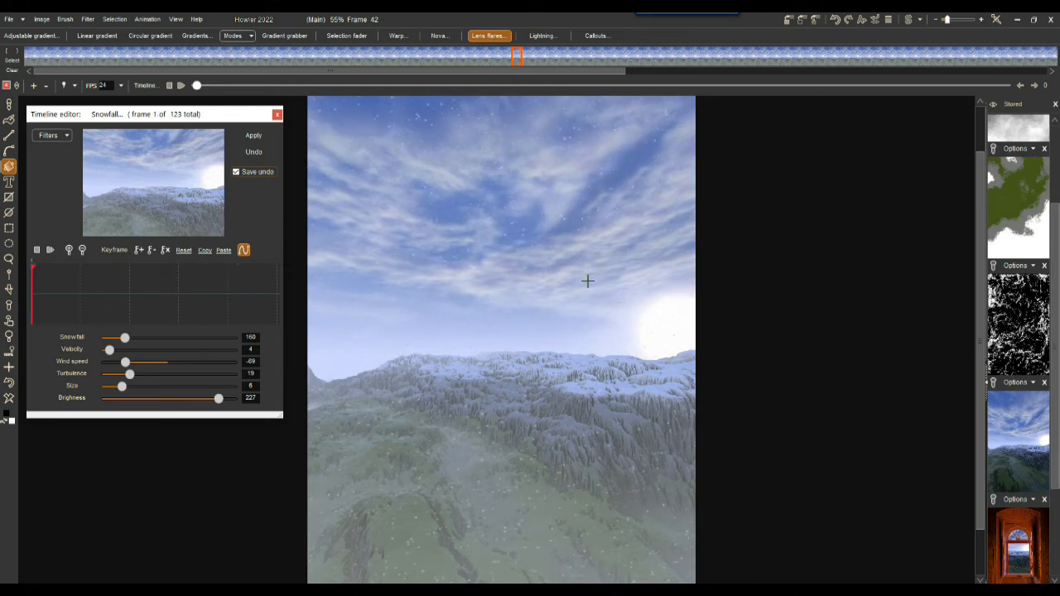
pyautogui.click(51, 250)
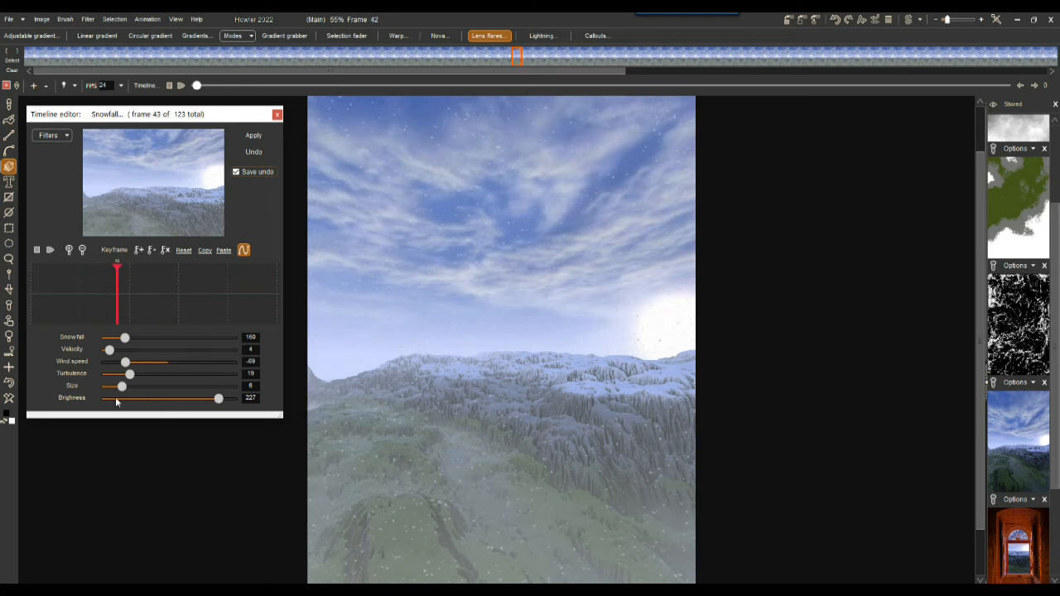
# Apply a layer of larger flakes with snowfall amount 57, velocity 5, turbulence 29 and size 14, and preview it.
pyautogui.moveTo(122, 386); pyautogui.dragTo(145, 392)
pyautogui.moveTo(123, 338); pyautogui.dragTo(112, 346)
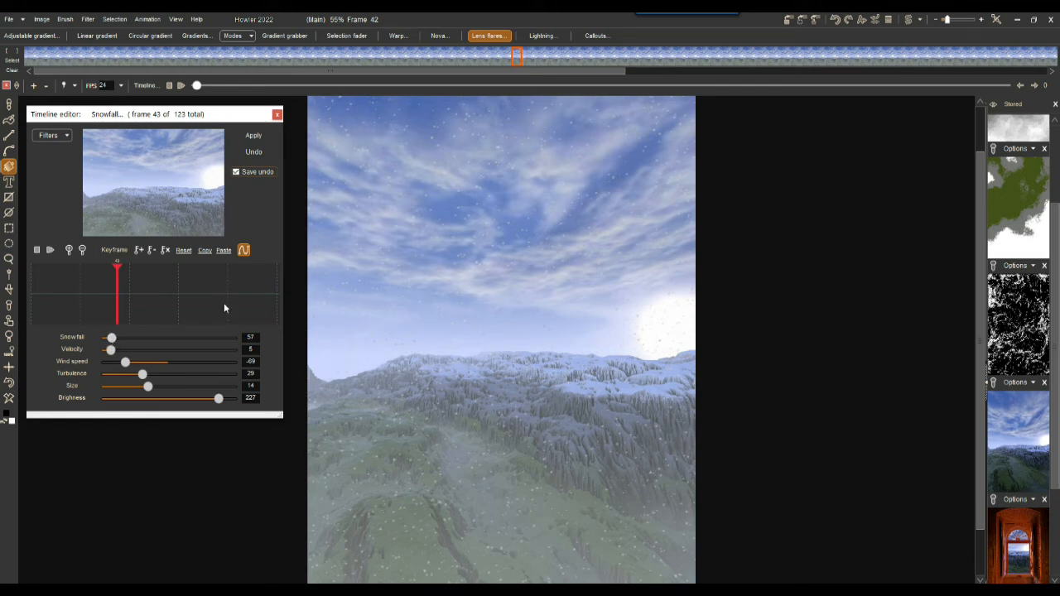
pyautogui.click(253, 135)
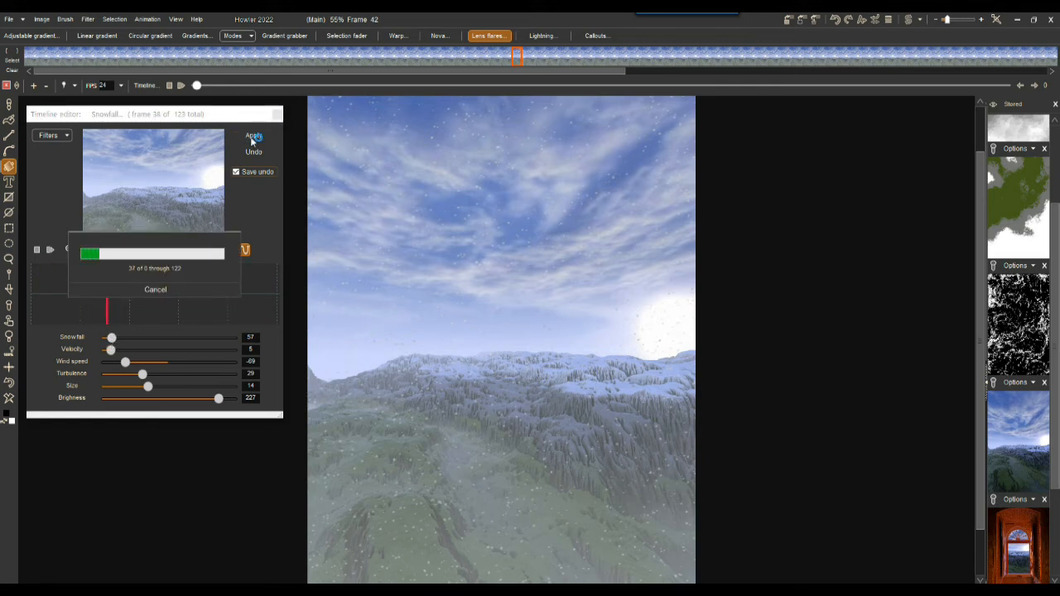
pyautogui.click(50, 251)
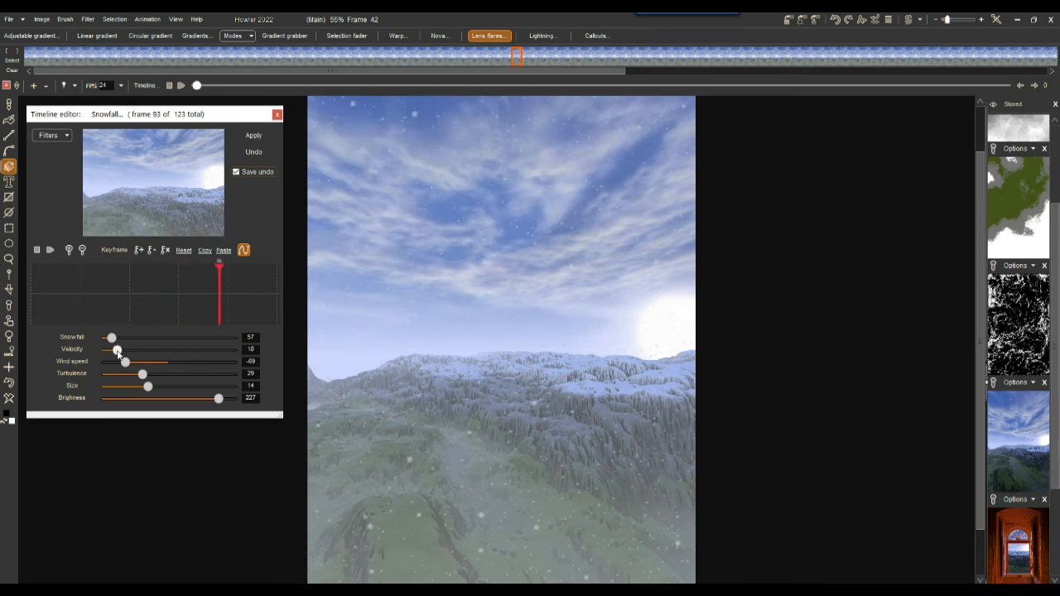
# Apply a foreground snow layer with amount 40, velocity 10, wind speed -100, turbulence 48 and size 26, and close the timeline editor.
pyautogui.moveTo(125, 362); pyautogui.dragTo(93, 373)
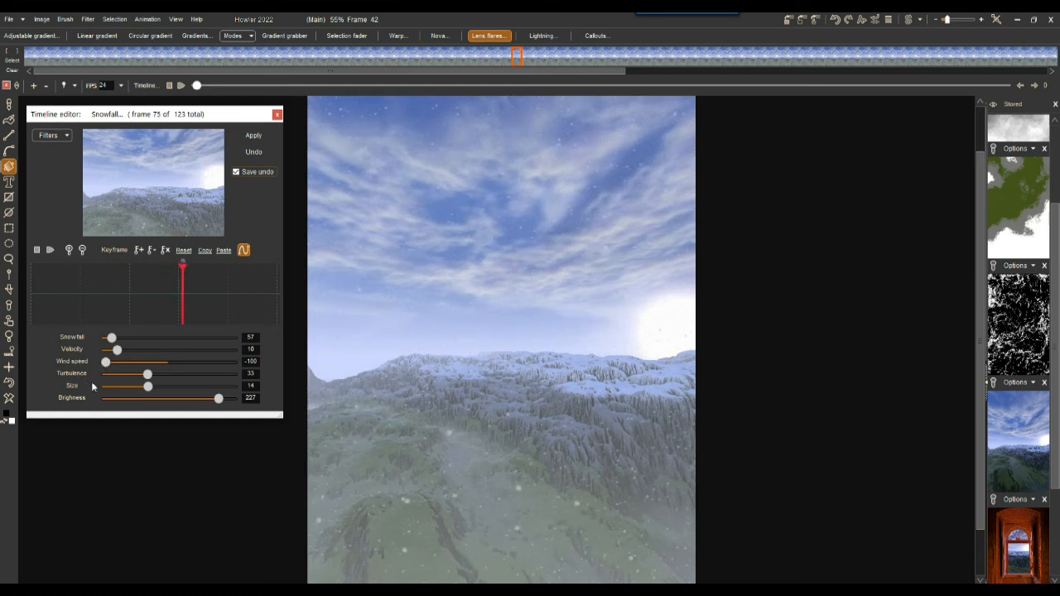
pyautogui.moveTo(147, 374); pyautogui.dragTo(188, 390)
pyautogui.moveTo(111, 337); pyautogui.dragTo(108, 338)
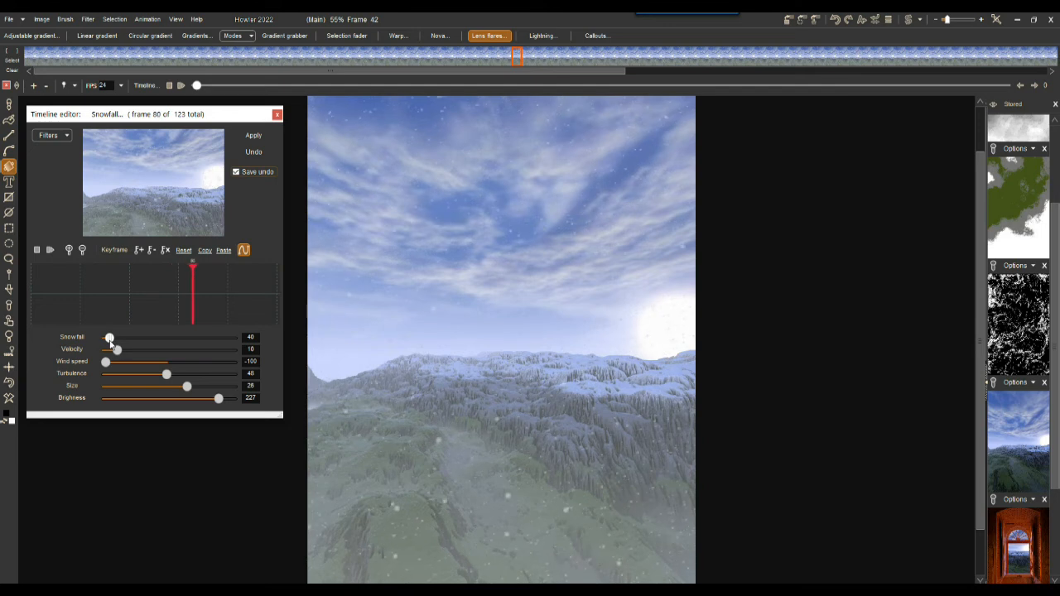
pyautogui.click(257, 135)
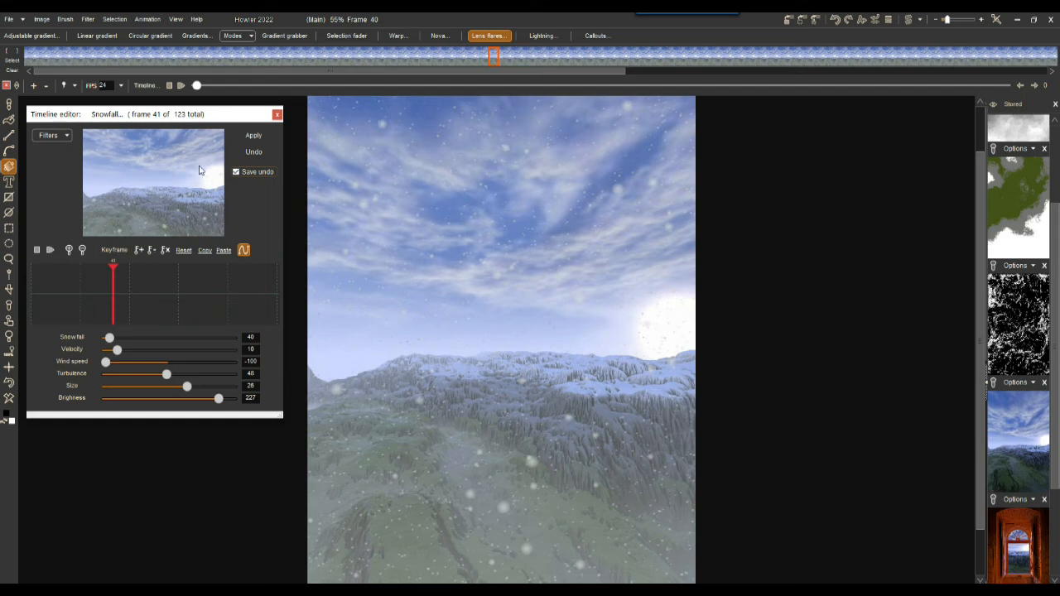
pyautogui.click(277, 114)
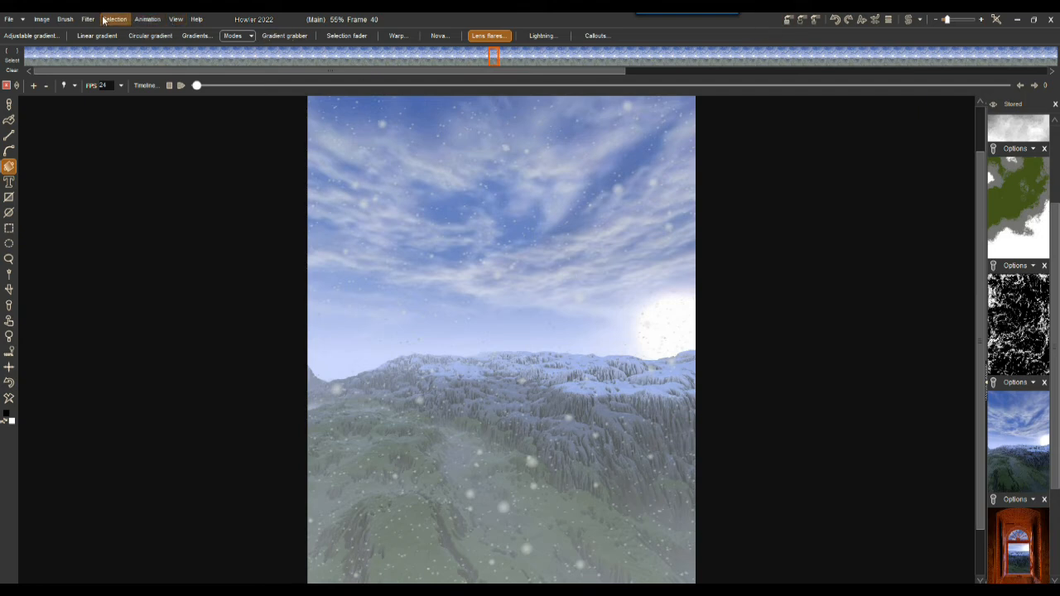
# Store the snowy landscape animation to disc.
pyautogui.click(146, 20)
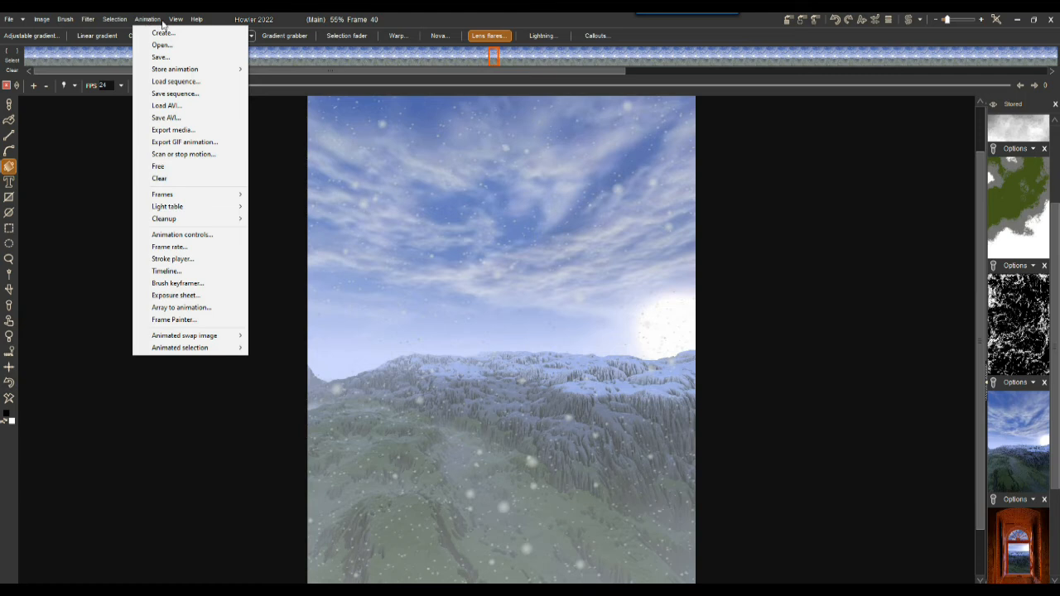
pyautogui.moveTo(166, 73)
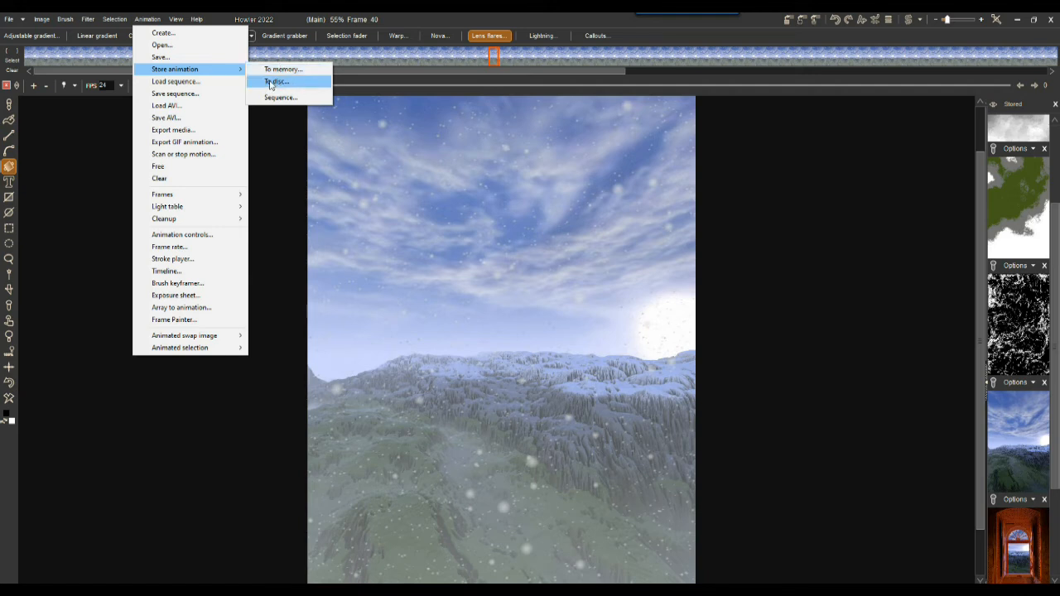
pyautogui.click(270, 82)
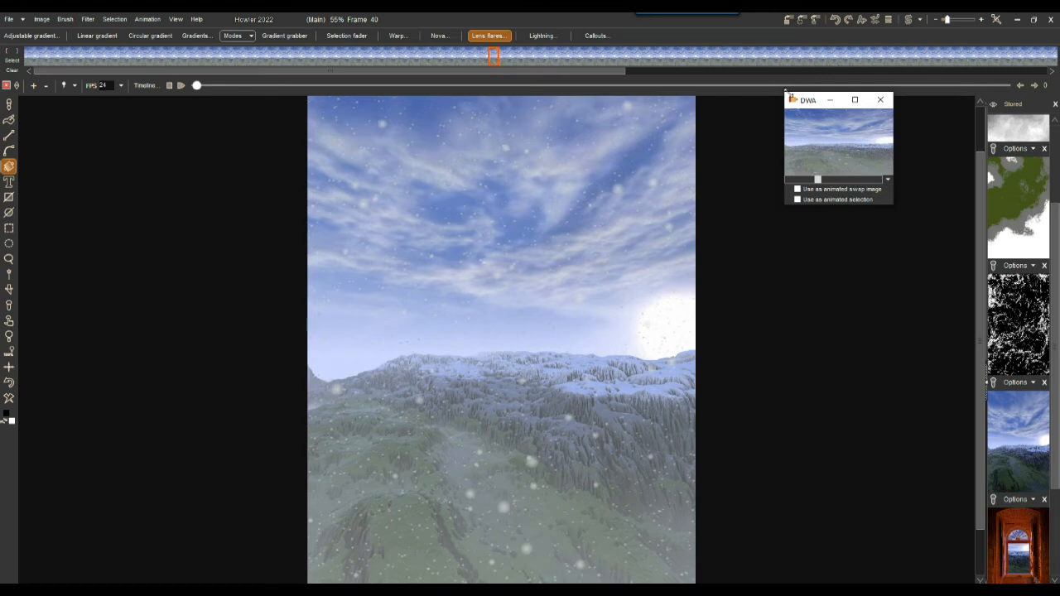
pyautogui.click(148, 19)
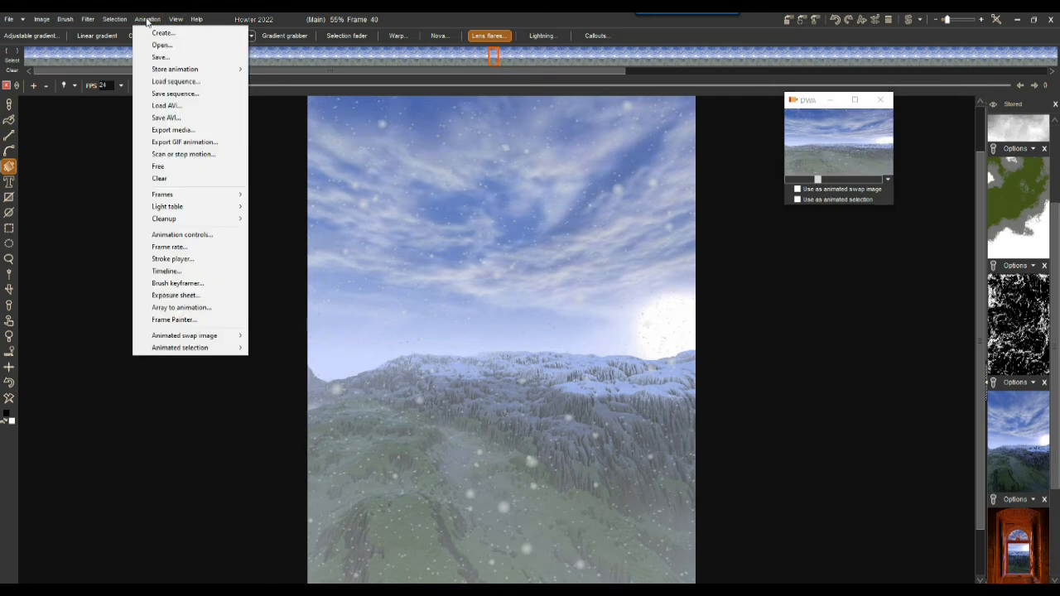
pyautogui.moveTo(203, 70)
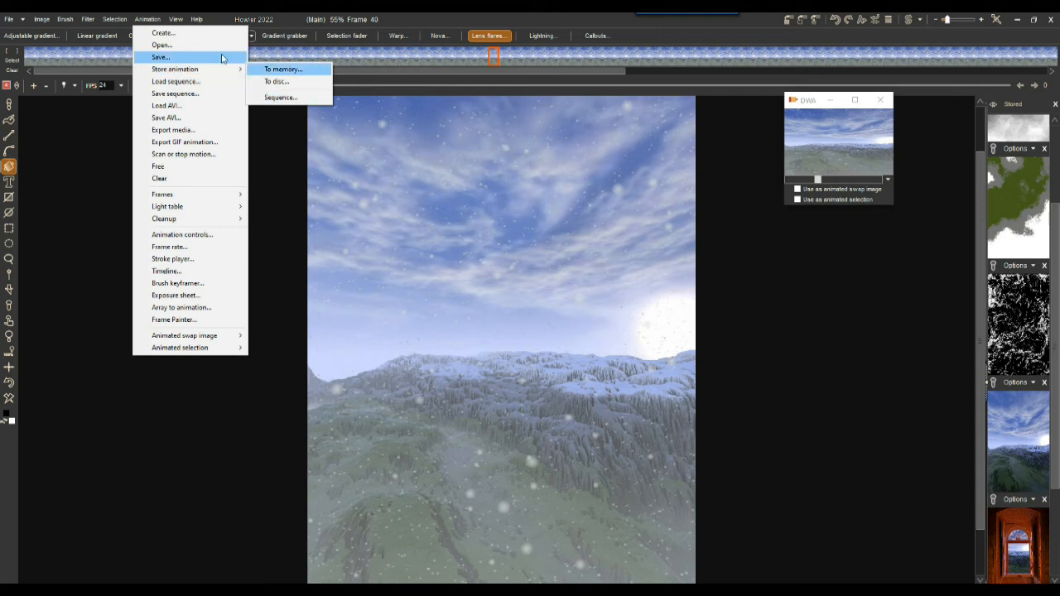
pyautogui.click(445, 19)
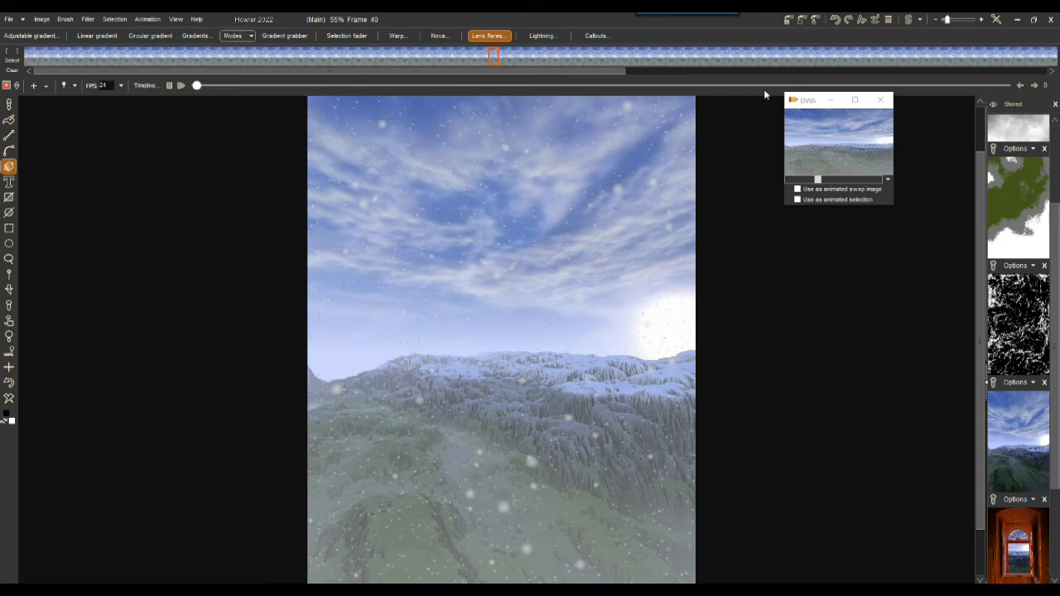
# Move the stored animation's preview window to the empty area beside the canvas, rewind it to its first frame and slightly enlarge it.
pyautogui.moveTo(818, 102); pyautogui.dragTo(57, 127)
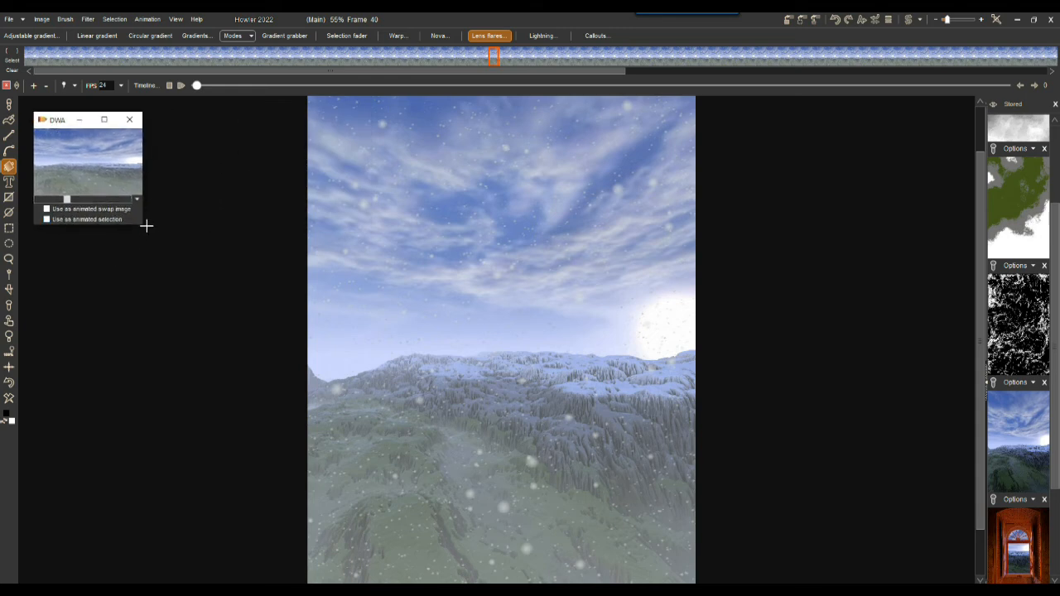
pyautogui.moveTo(143, 226); pyautogui.dragTo(236, 320)
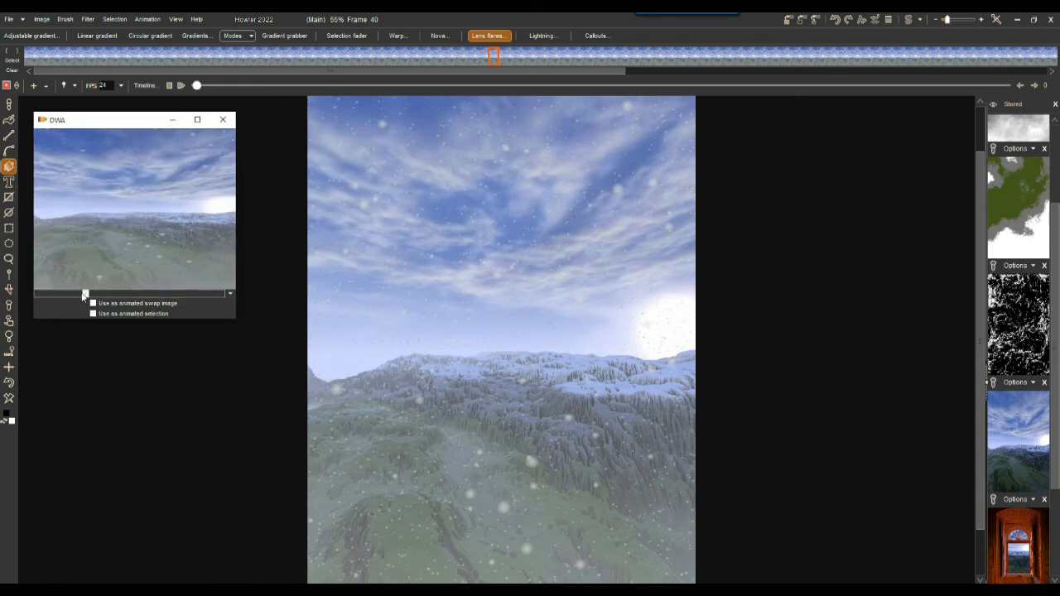
pyautogui.moveTo(106, 297); pyautogui.dragTo(38, 296)
pyautogui.moveTo(105, 125); pyautogui.dragTo(102, 121)
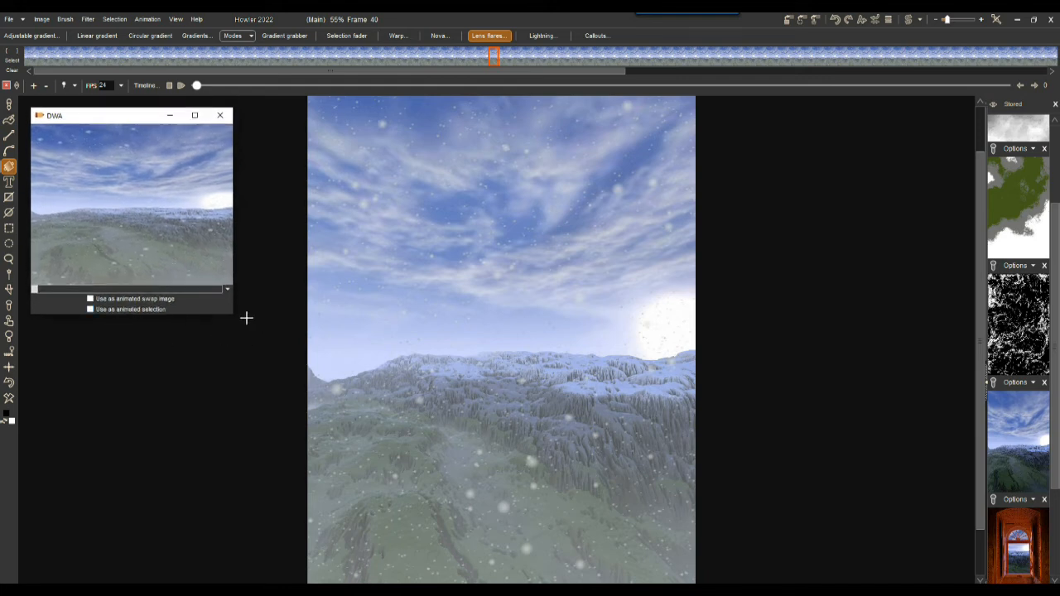
pyautogui.moveTo(234, 316); pyautogui.dragTo(160, 256)
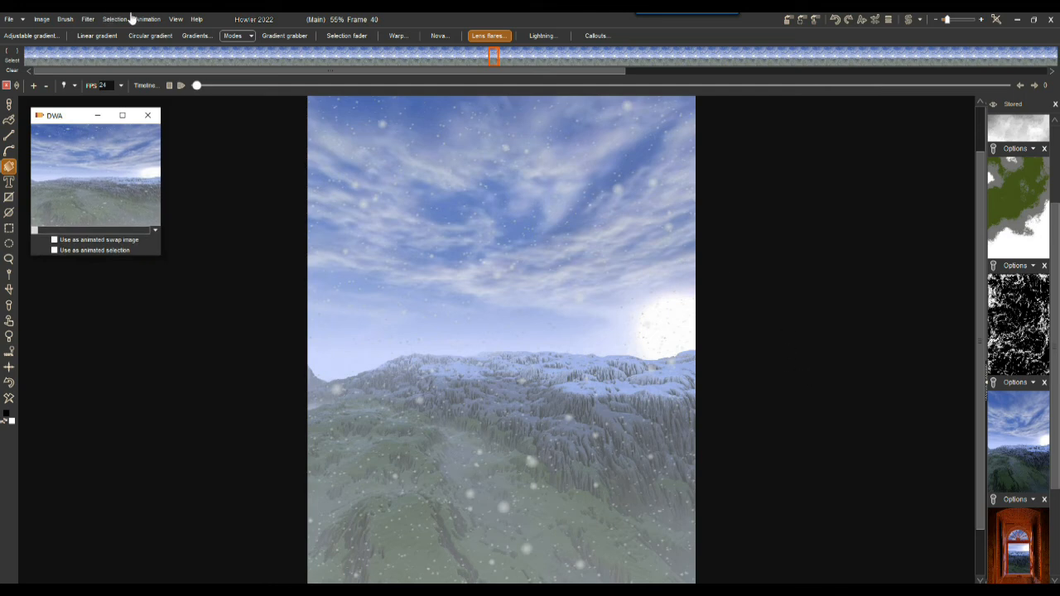
# Free the current animation, keeping only a single still frame in the document.
pyautogui.click(154, 21)
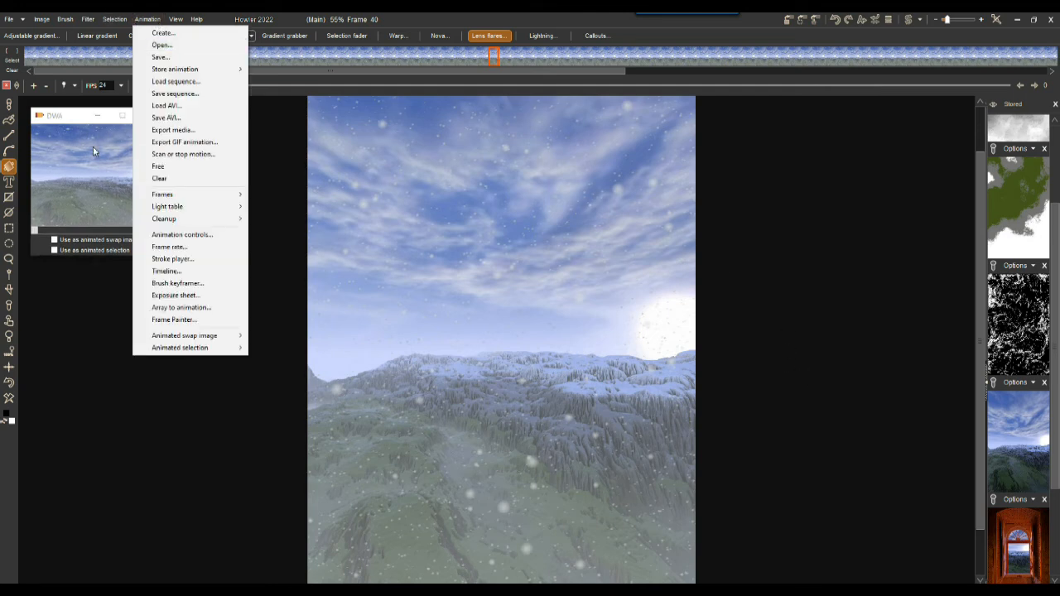
pyautogui.click(185, 168)
pyautogui.click(462, 355)
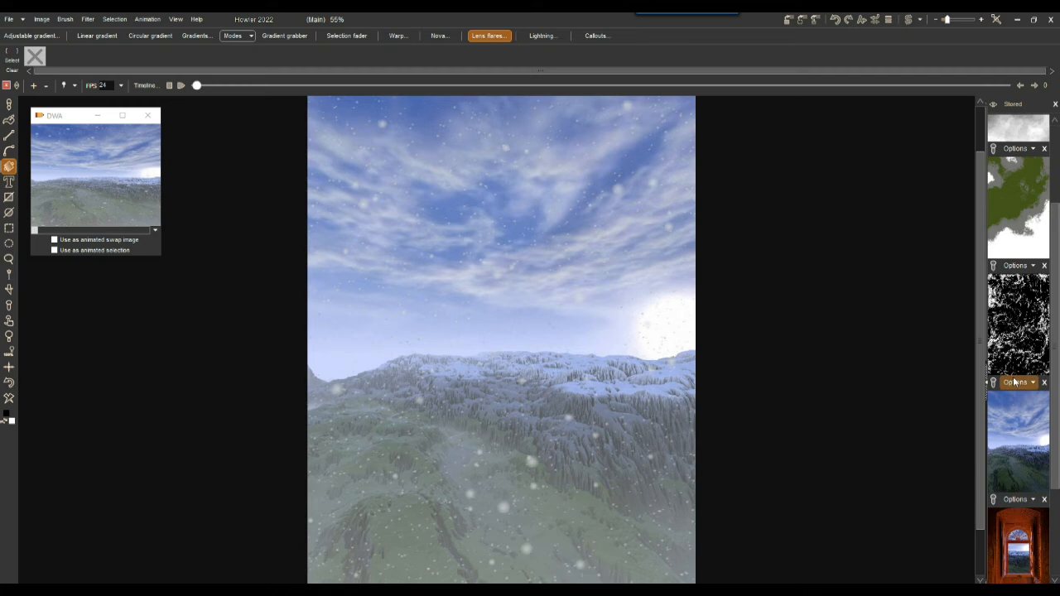
# Paste the stored composite of the orange window with the landscape behind it, scaled to fit the canvas.
pyautogui.moveTo(1056, 500); pyautogui.dragTo(1059, 550)
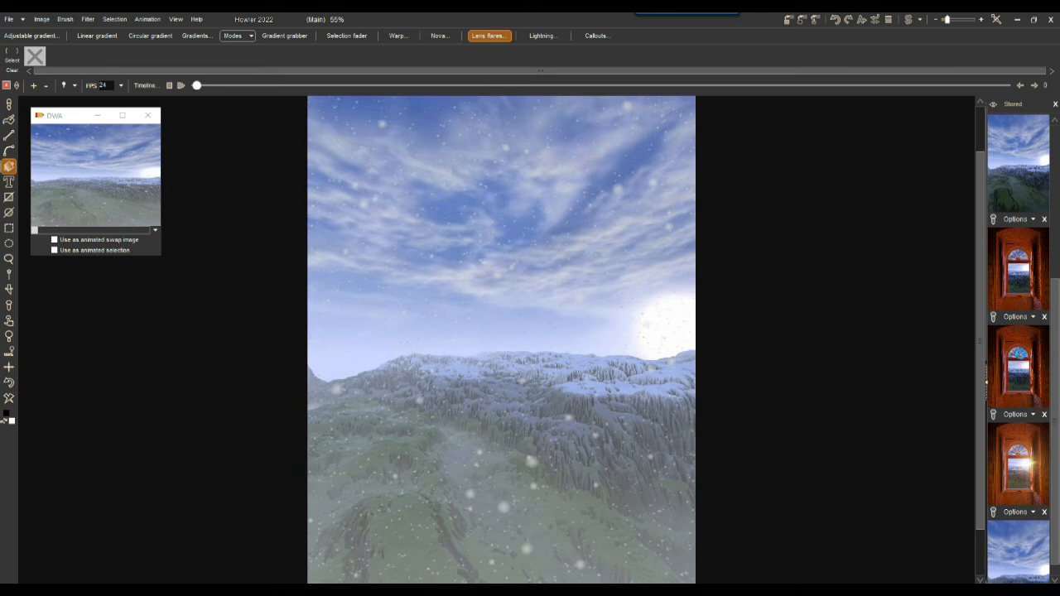
pyautogui.click(1022, 358)
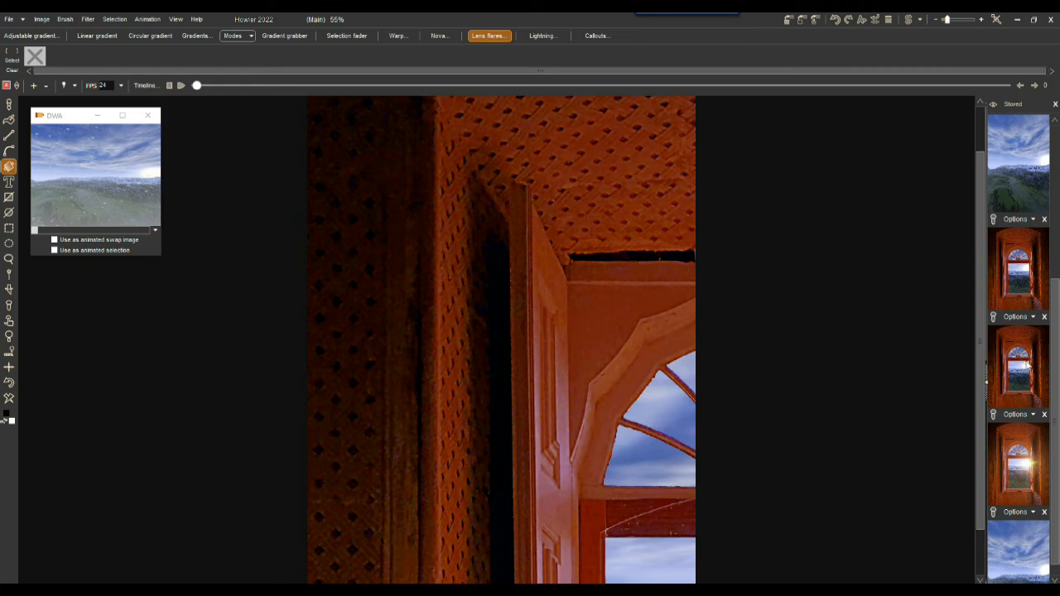
pyautogui.click(1035, 318)
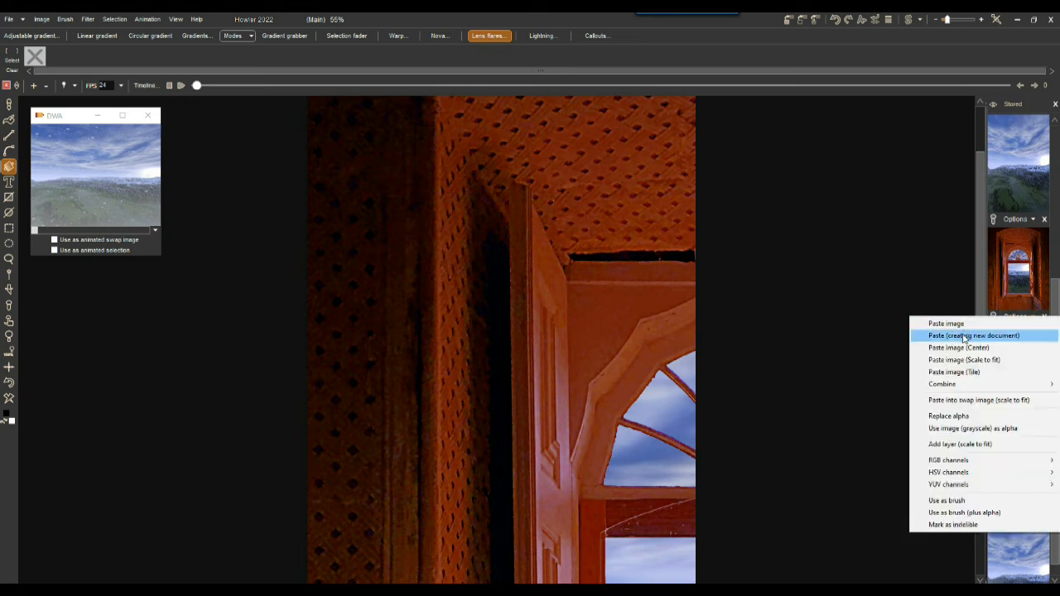
pyautogui.click(974, 362)
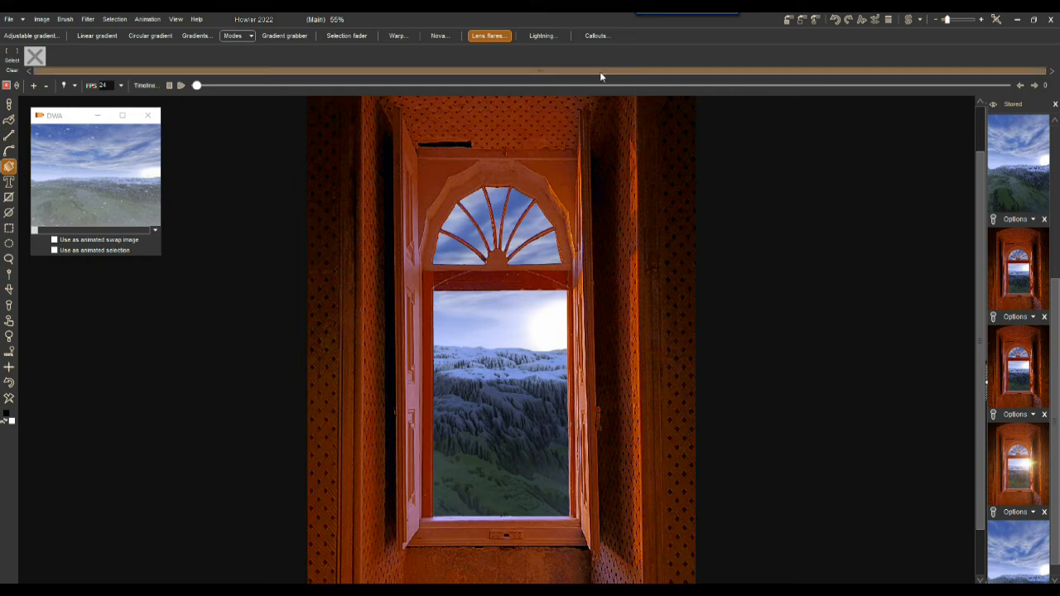
# Turn the selection on and load the stored original and orange-toned window images in turn to compare them.
pyautogui.click(112, 22)
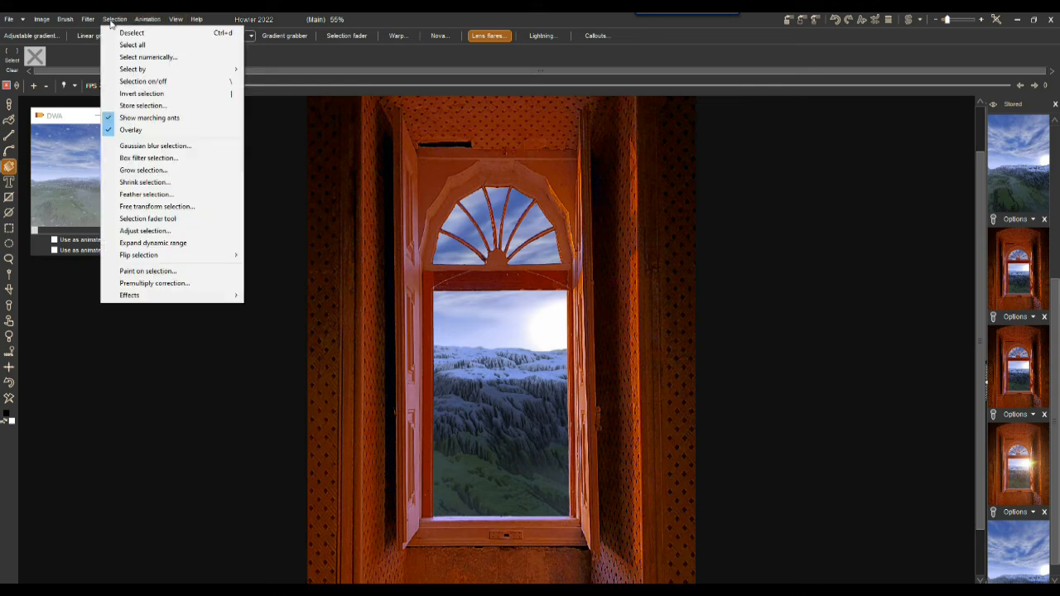
pyautogui.click(137, 82)
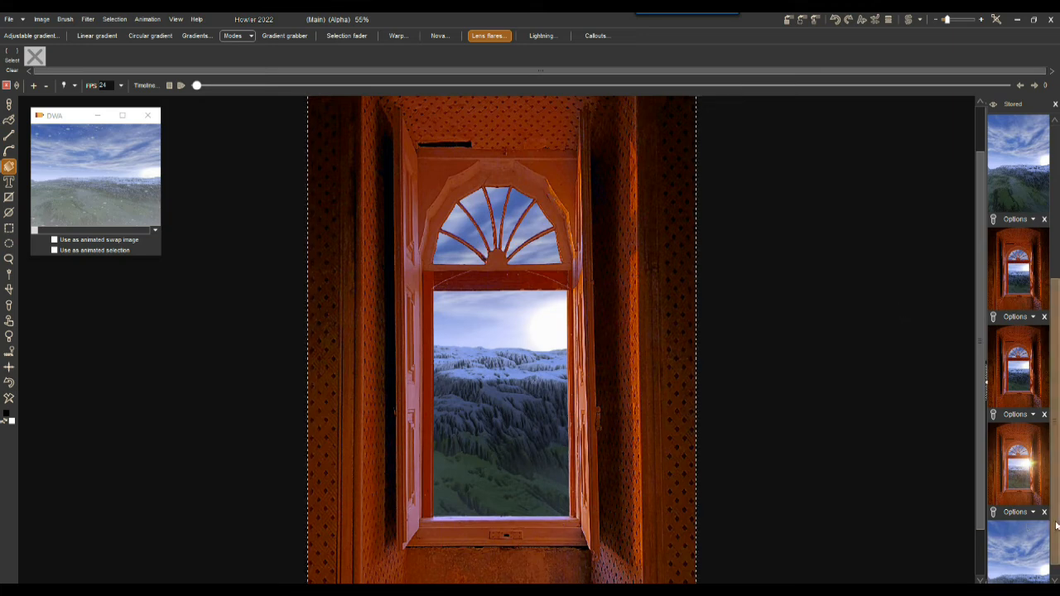
pyautogui.scroll(-1, 1056, 492)
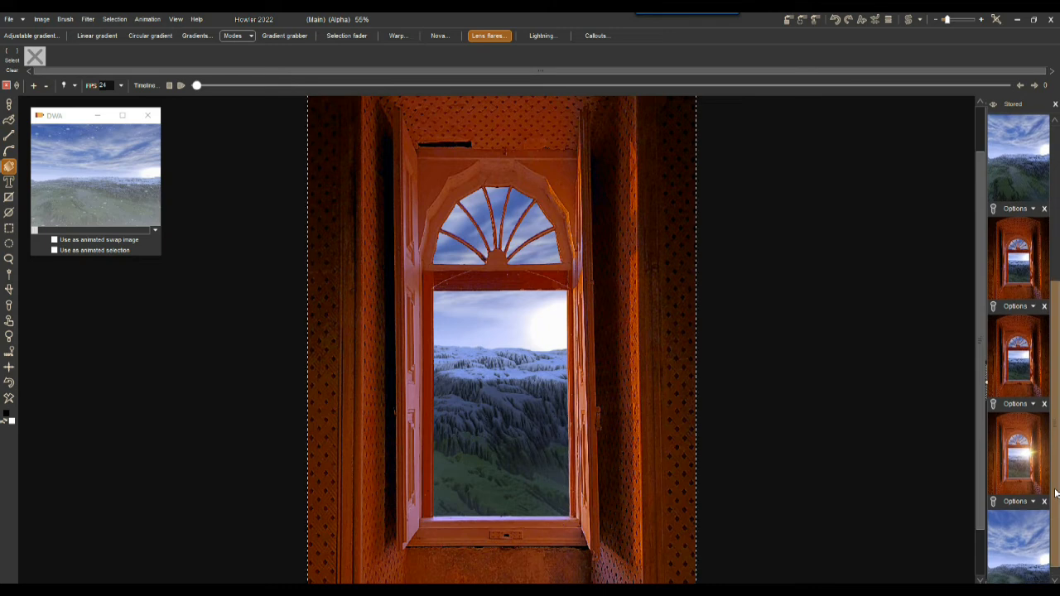
pyautogui.moveTo(1056, 493); pyautogui.dragTo(1050, 379)
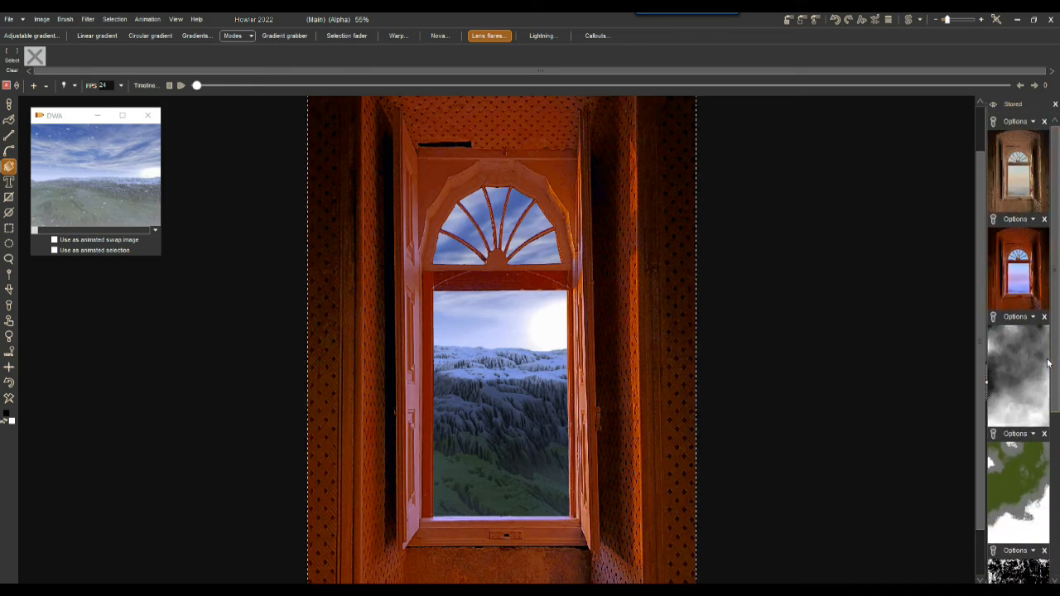
pyautogui.click(1025, 276)
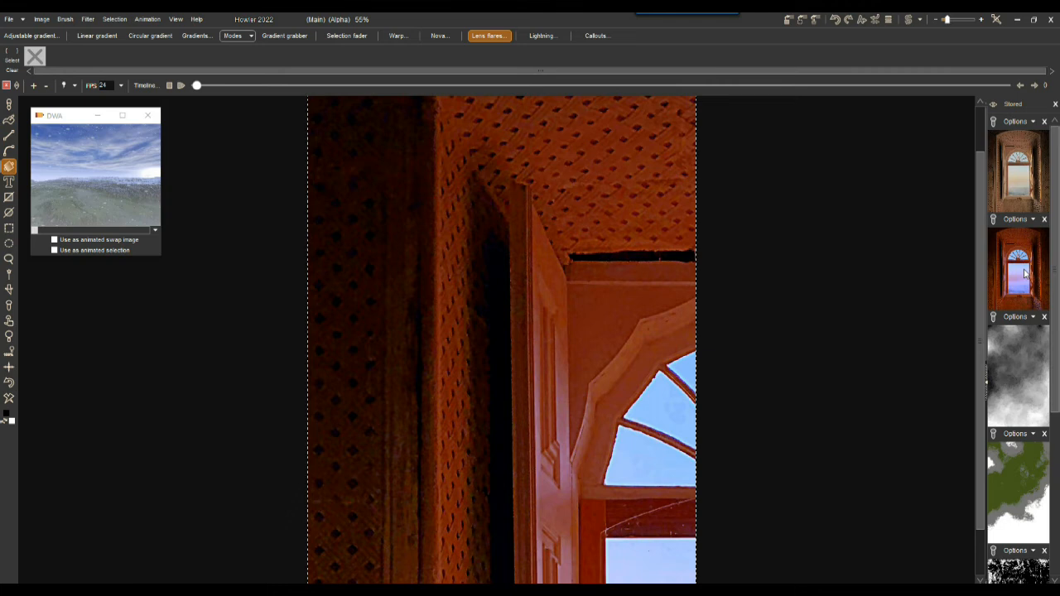
pyautogui.click(1020, 177)
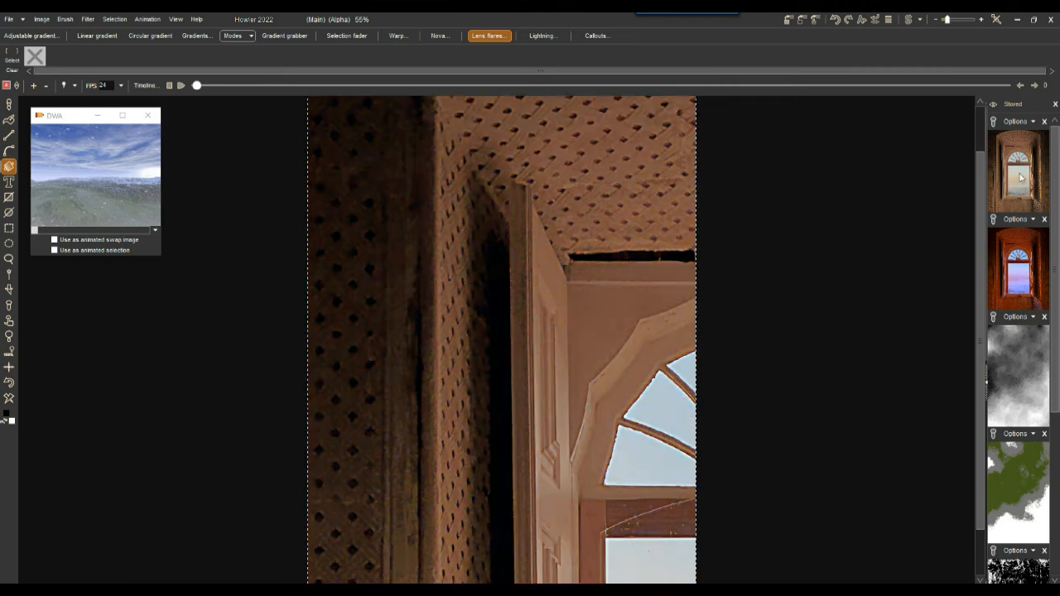
pyautogui.click(1021, 263)
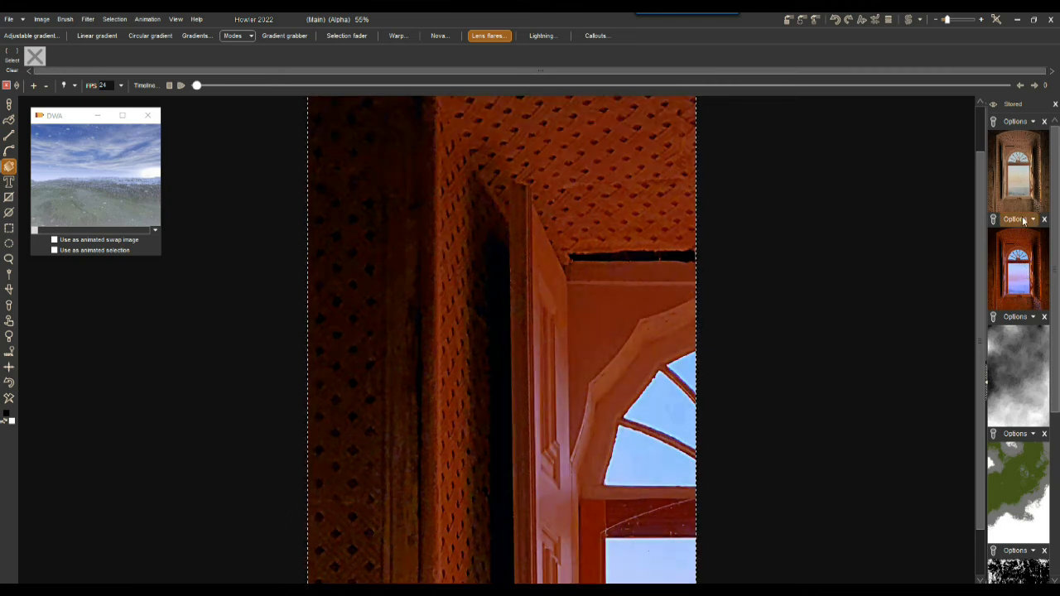
pyautogui.click(1020, 182)
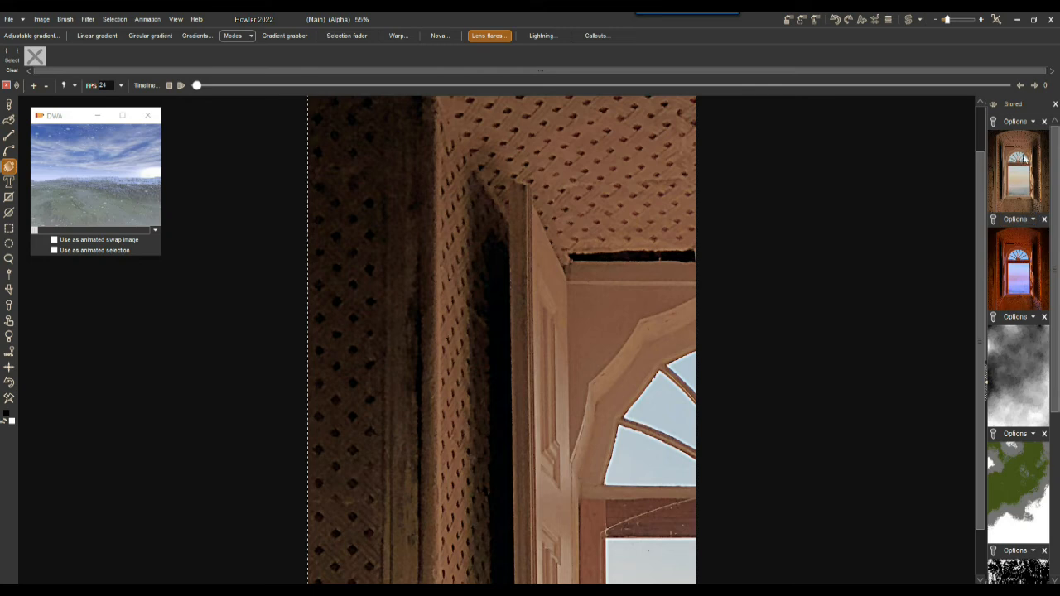
# Paste the stored original window image as a new document, replacing the existing buffer.
pyautogui.click(1027, 122)
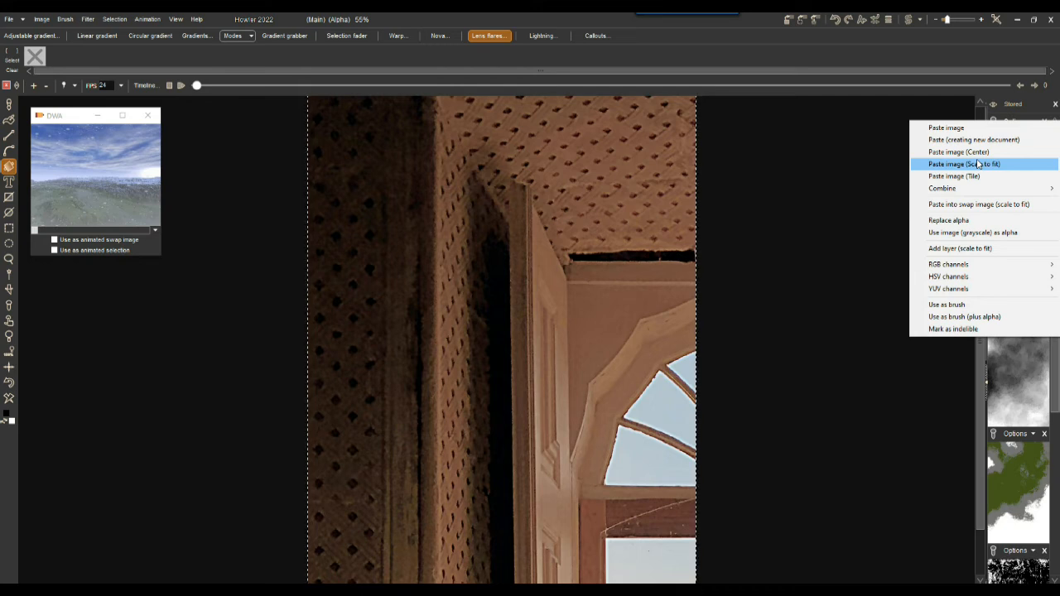
pyautogui.click(1008, 148)
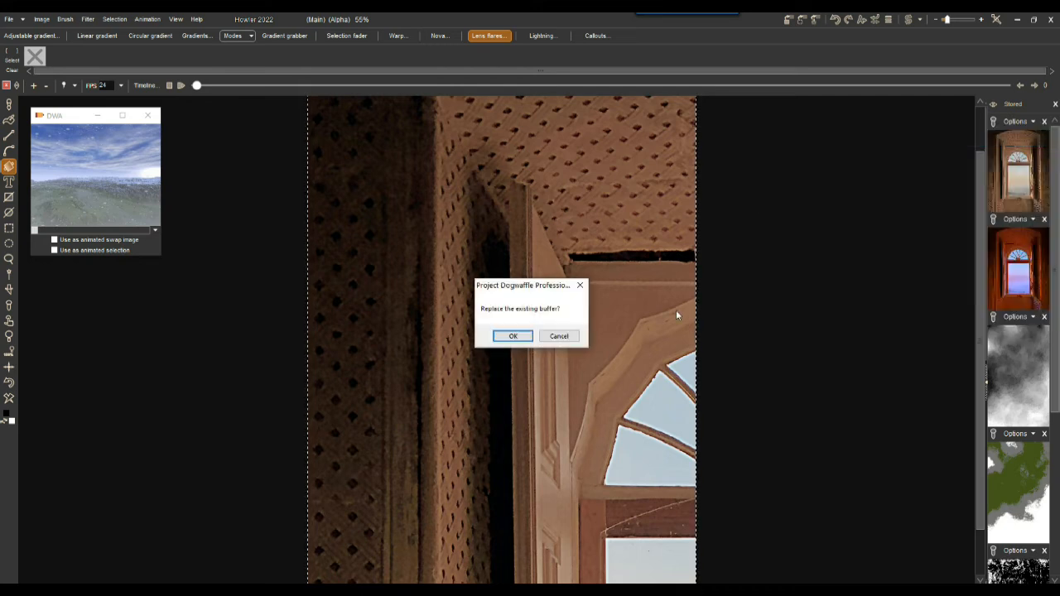
pyautogui.click(509, 336)
pyautogui.scroll(-5, 472, 319)
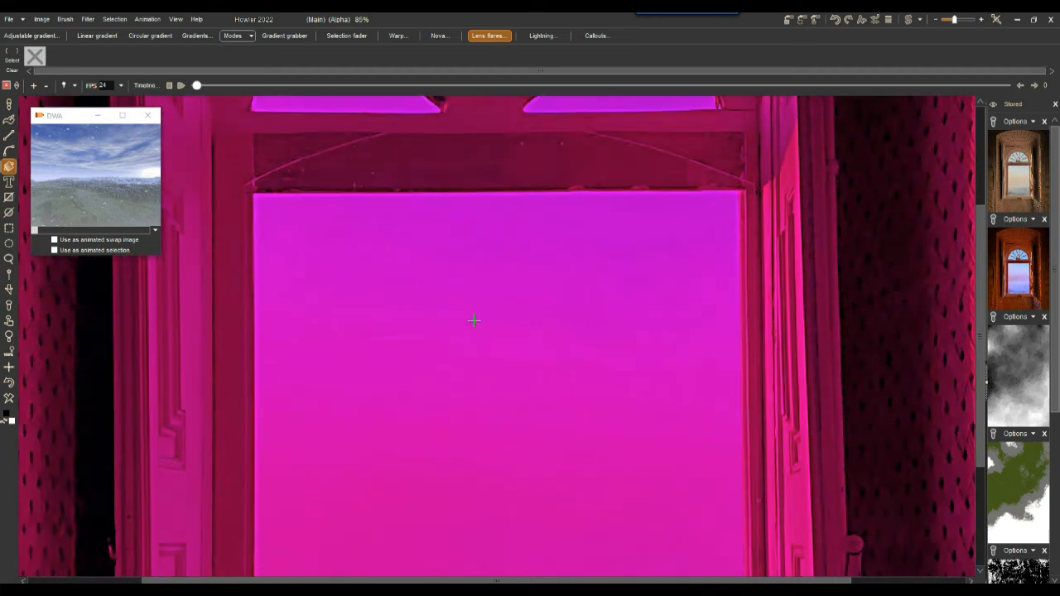
pyautogui.scroll(2, 473, 343)
pyautogui.scroll(-2, 476, 345)
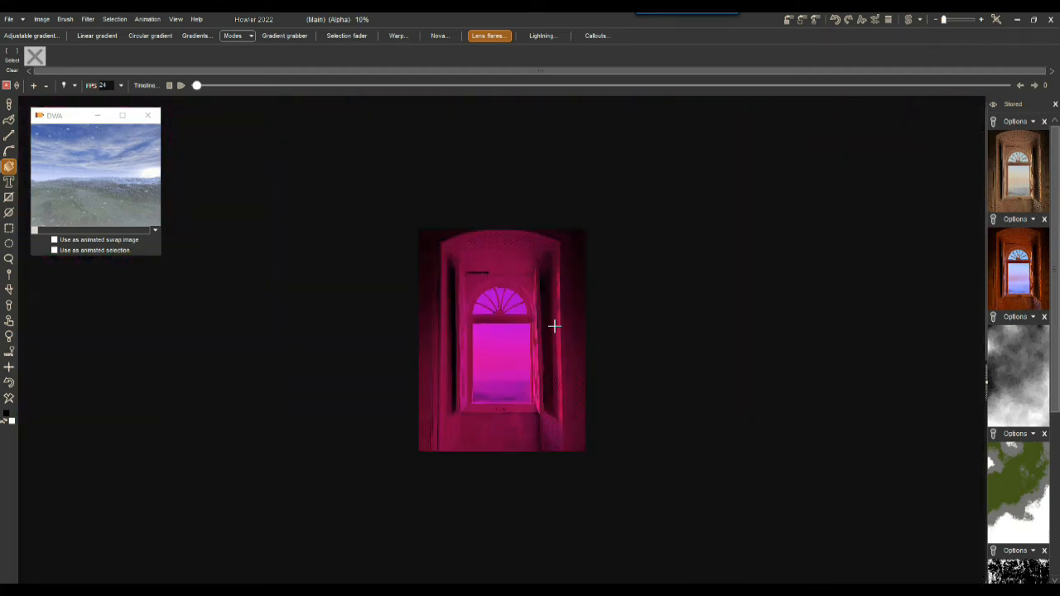
# Restore the stored snowy landscape animation and check its buffer dimensions in the image information.
pyautogui.doubleClick(104, 169)
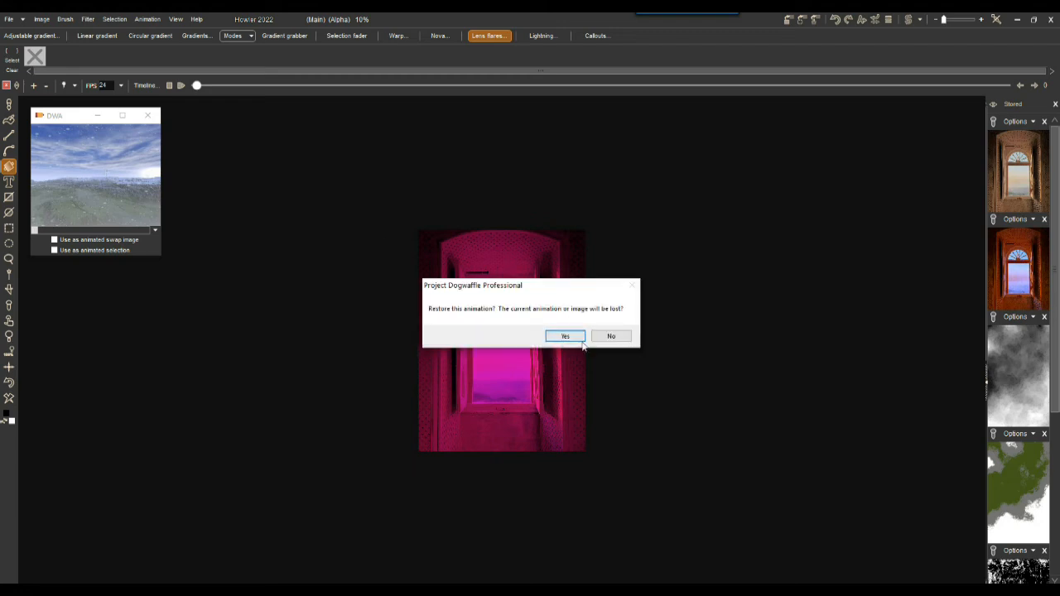
pyautogui.click(565, 336)
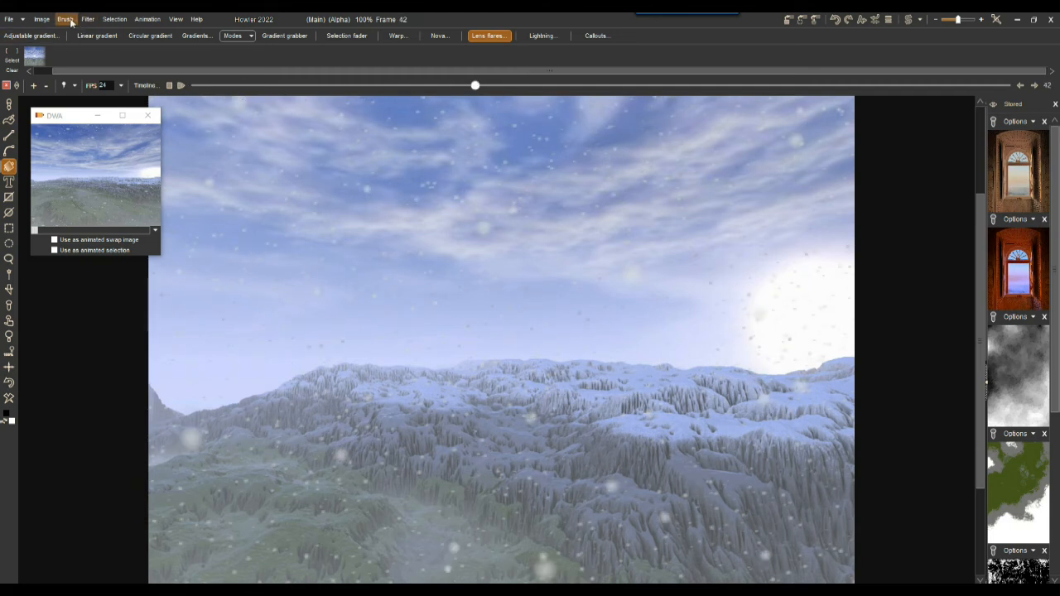
pyautogui.click(41, 19)
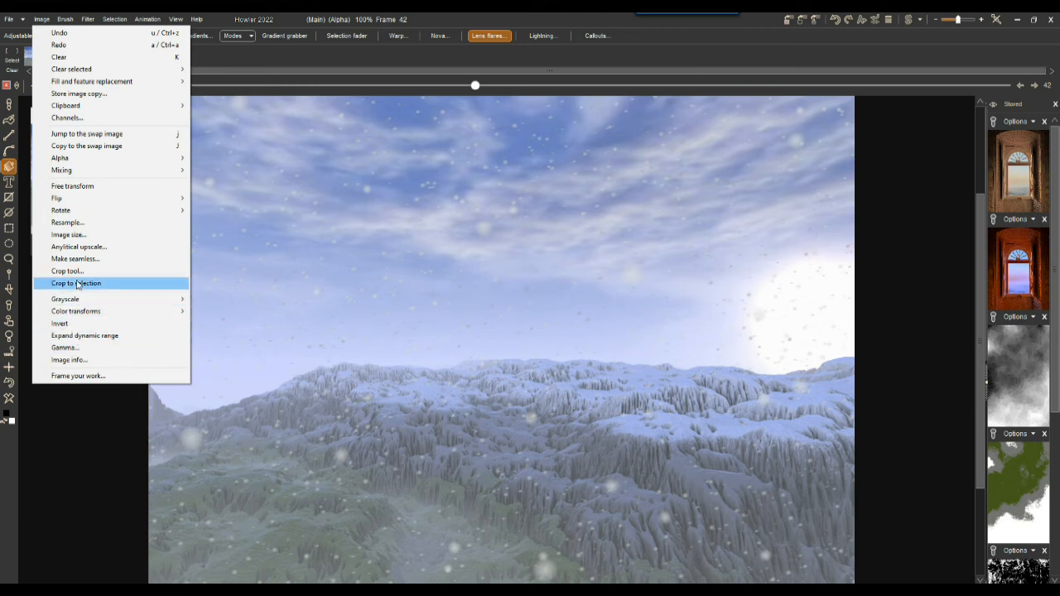
pyautogui.click(39, 271)
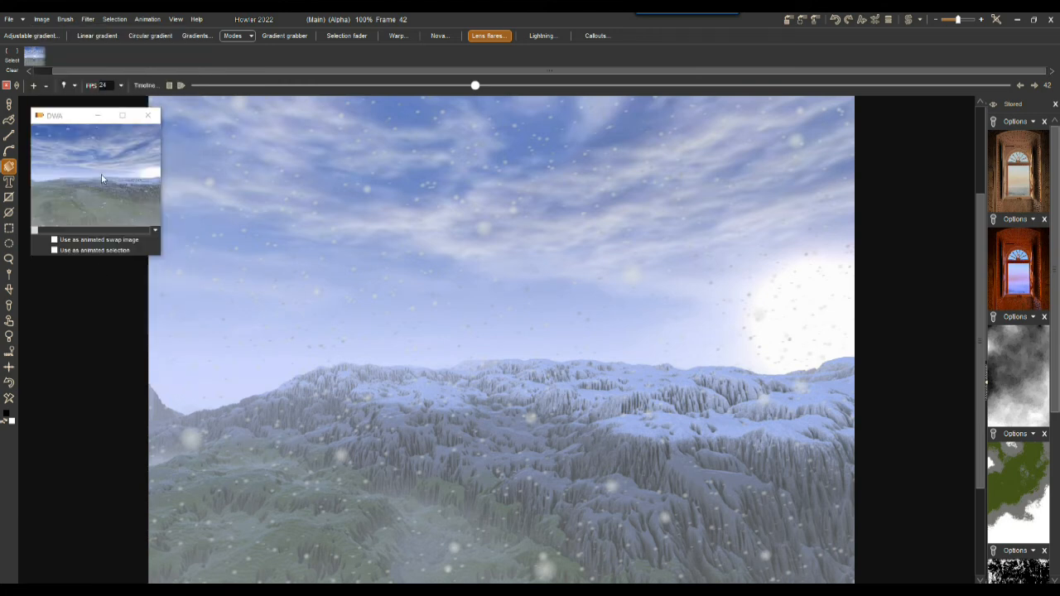
pyautogui.click(42, 19)
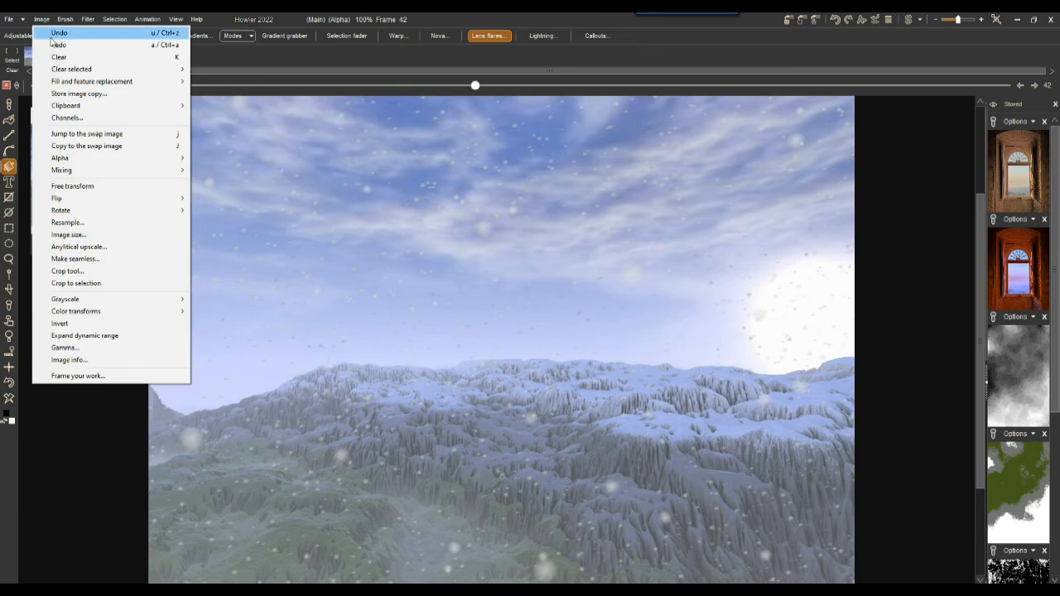
pyautogui.click(84, 361)
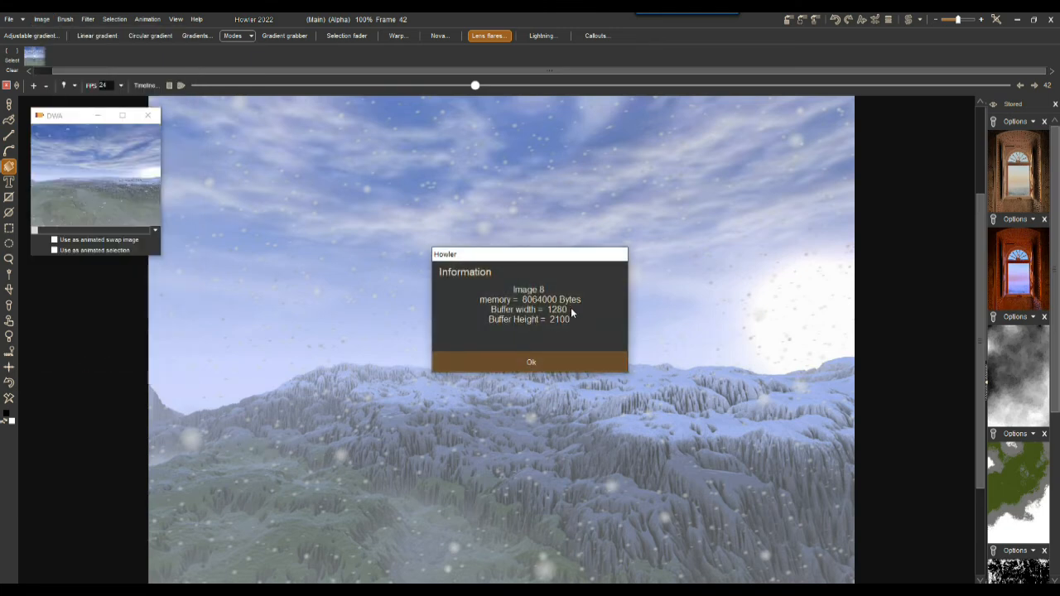
pyautogui.click(536, 365)
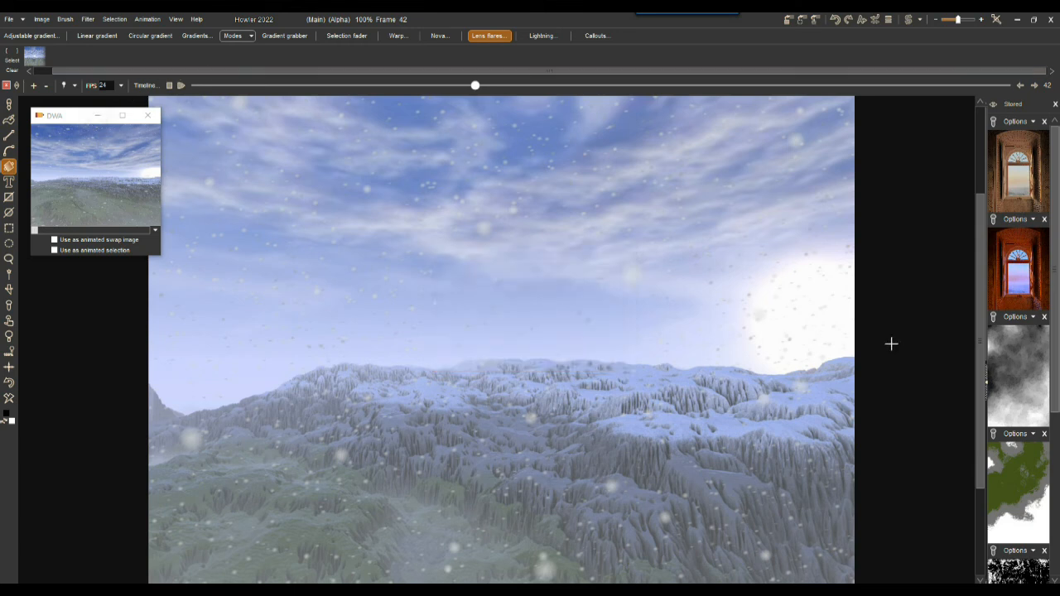
# Paste the stored orange-toned window image with the plain sky as a new document, replacing the existing buffer.
pyautogui.click(1016, 220)
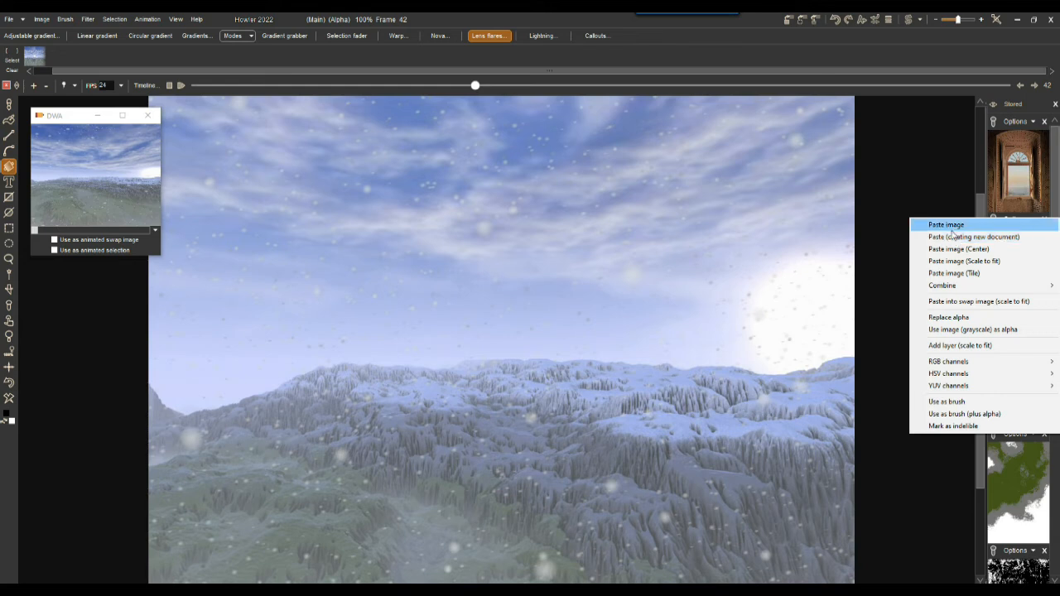
pyautogui.click(960, 237)
pyautogui.click(513, 337)
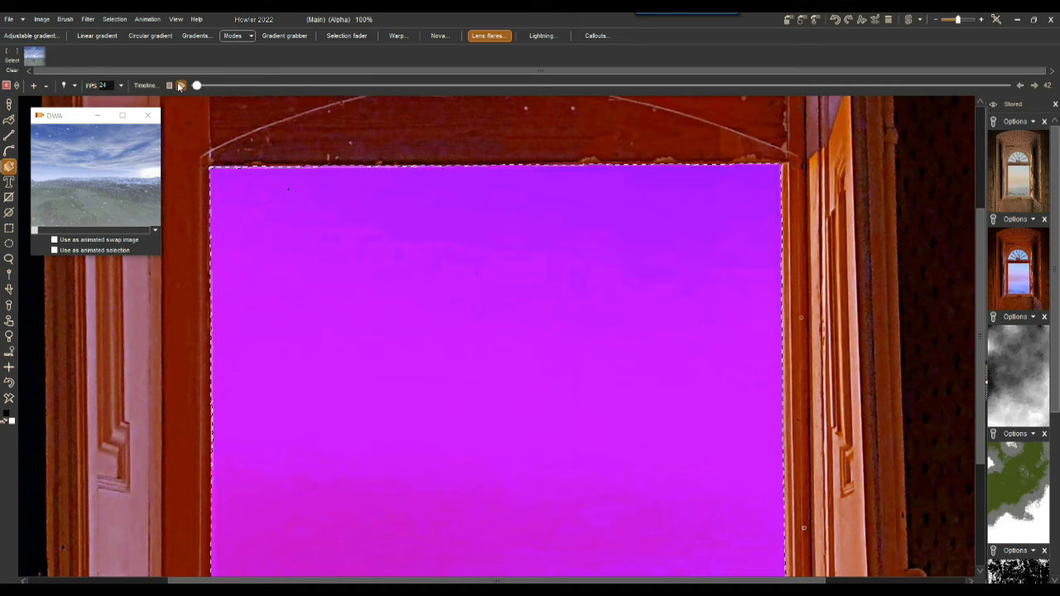
pyautogui.scroll(-8, 426, 201)
pyautogui.scroll(3, 427, 202)
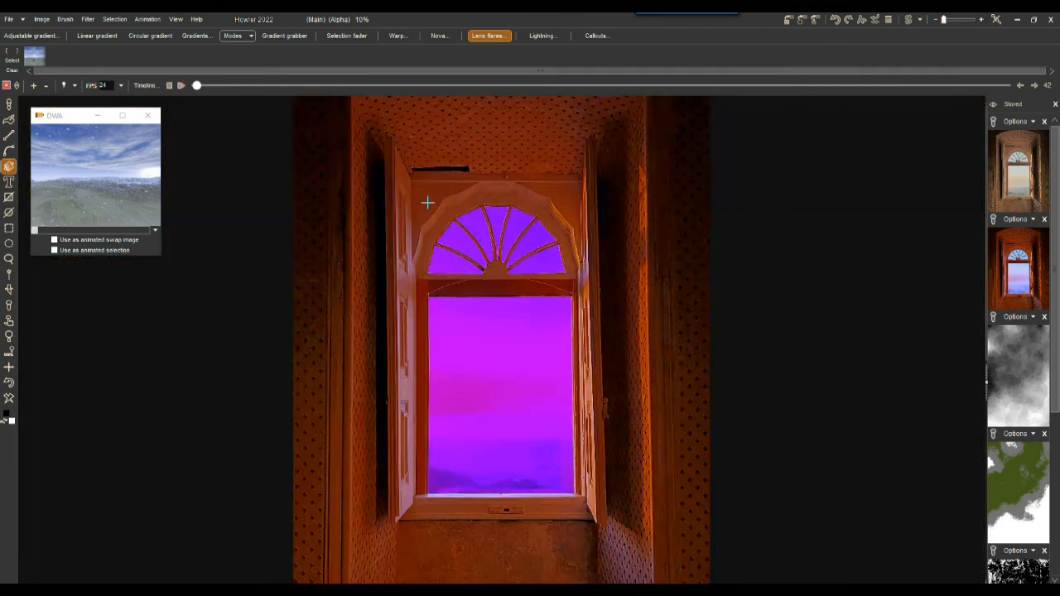
# Resample the orange-toned window image to 1280 by 2100 pixels with the aspect ratio unlocked.
pyautogui.scroll(-2, 427, 202)
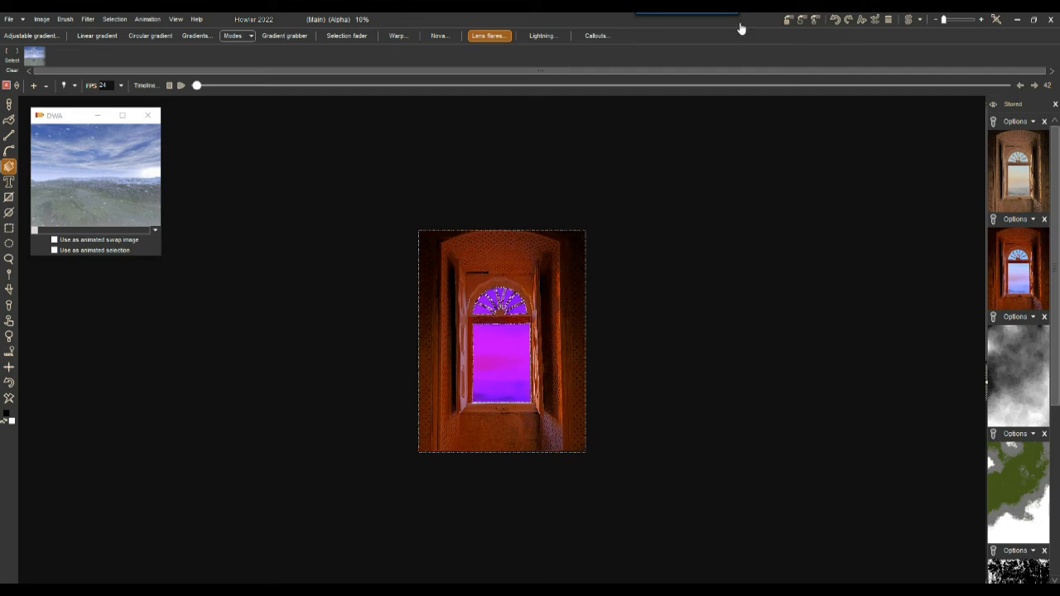
pyautogui.click(43, 20)
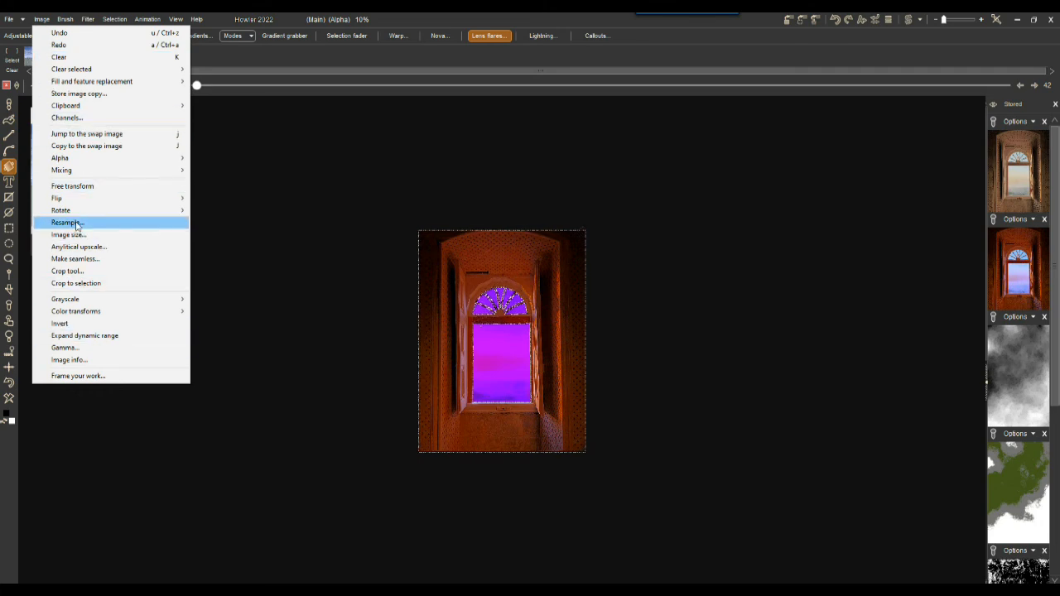
pyautogui.click(75, 224)
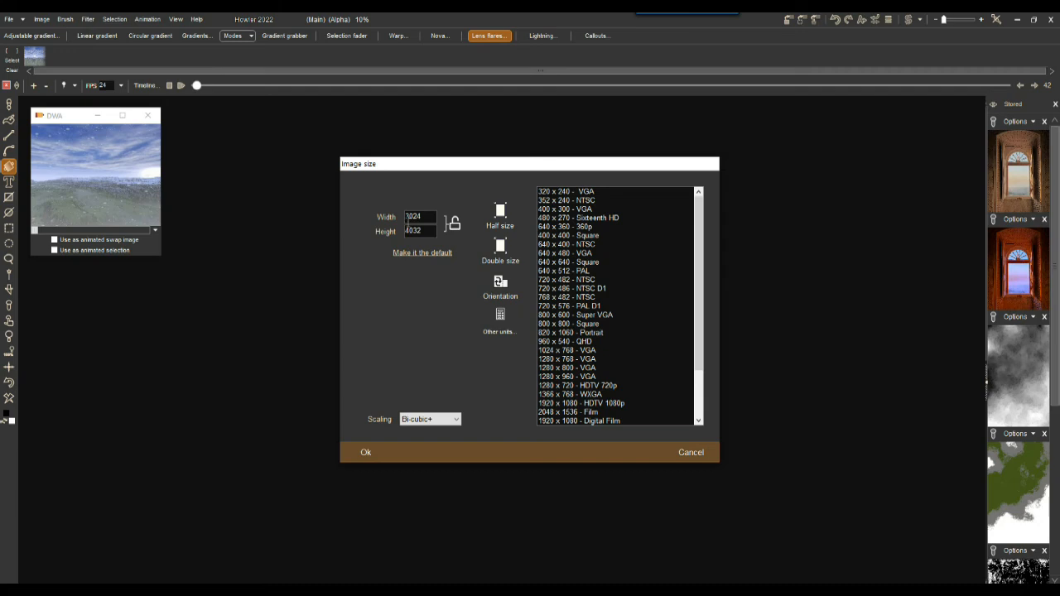
pyautogui.click(452, 225)
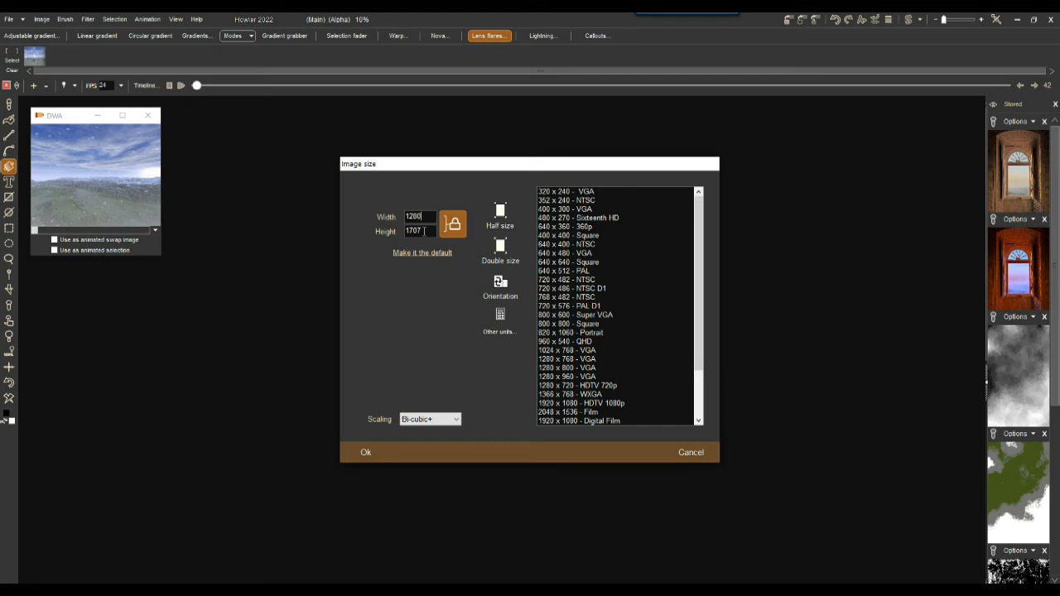
pyautogui.doubleClick(424, 231)
pyautogui.click(447, 237)
pyautogui.moveTo(427, 233); pyautogui.dragTo(382, 234)
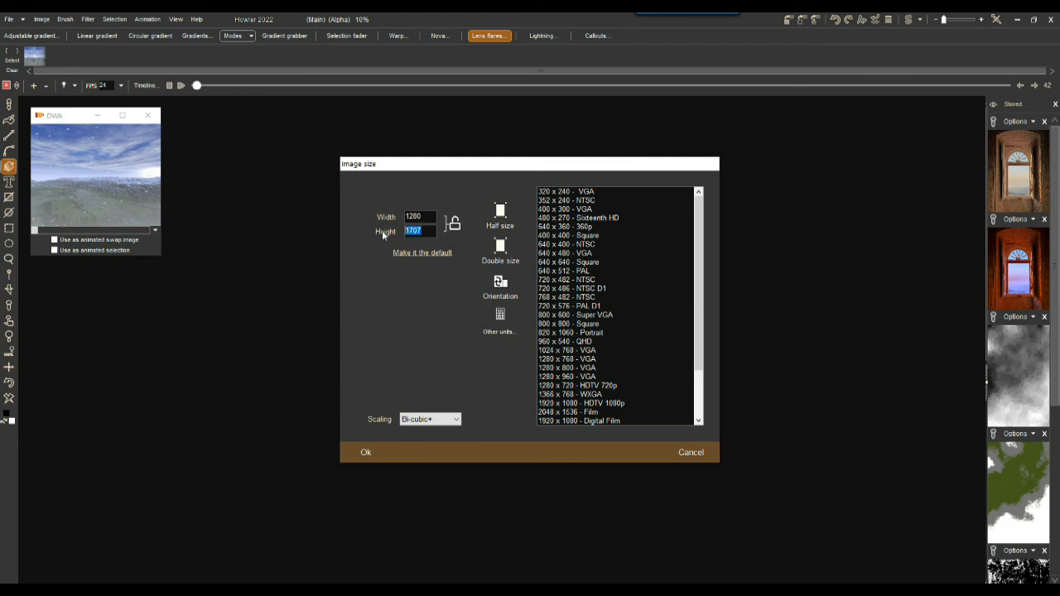
pyautogui.write('2100')
pyautogui.click(373, 458)
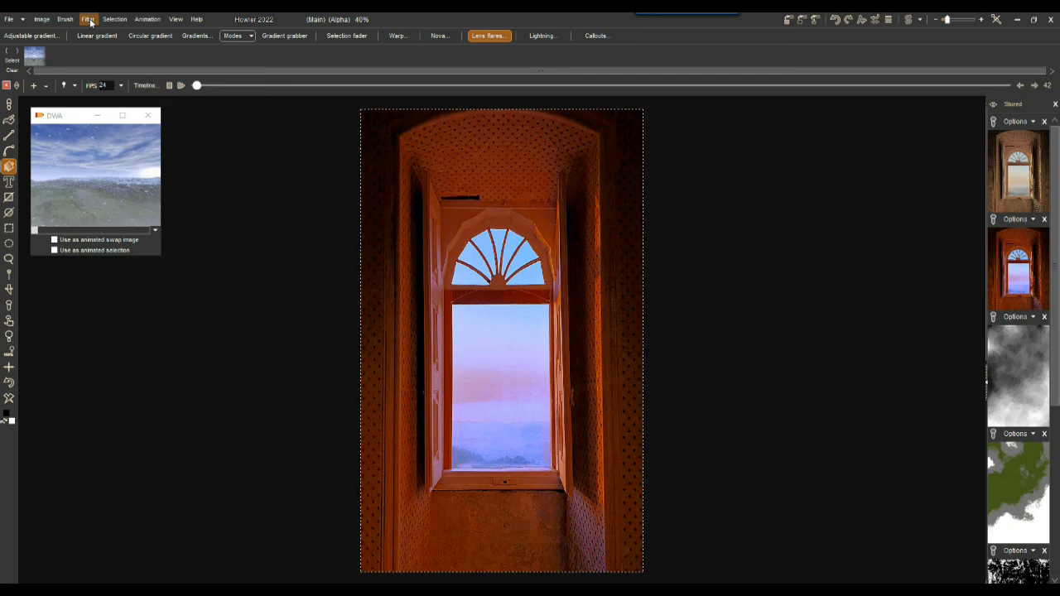
# Deselect everything and paste the stored original window image as a new document, replacing the existing buffer.
pyautogui.click(107, 20)
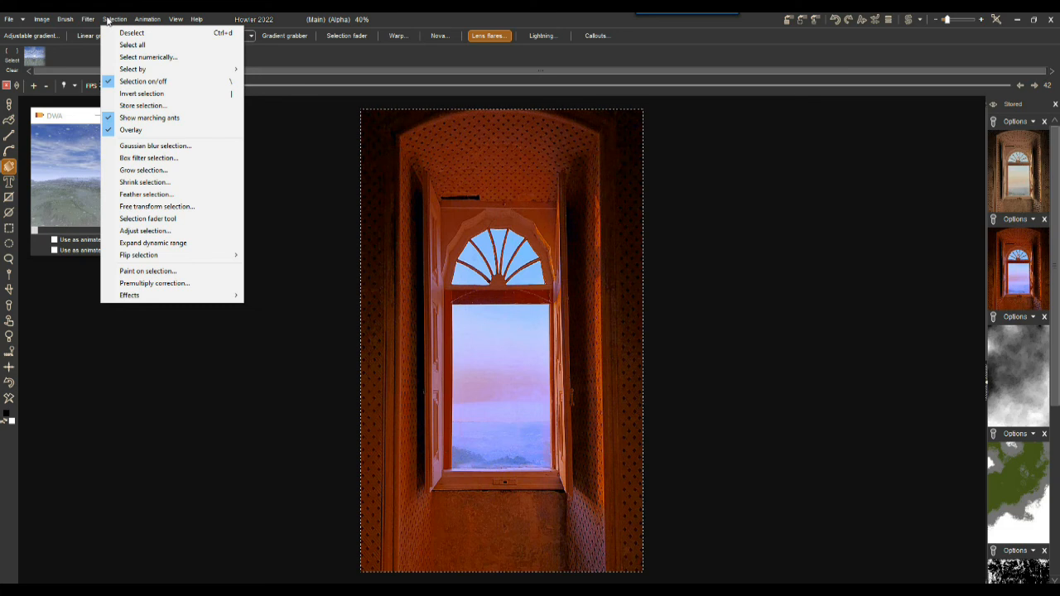
pyautogui.click(133, 33)
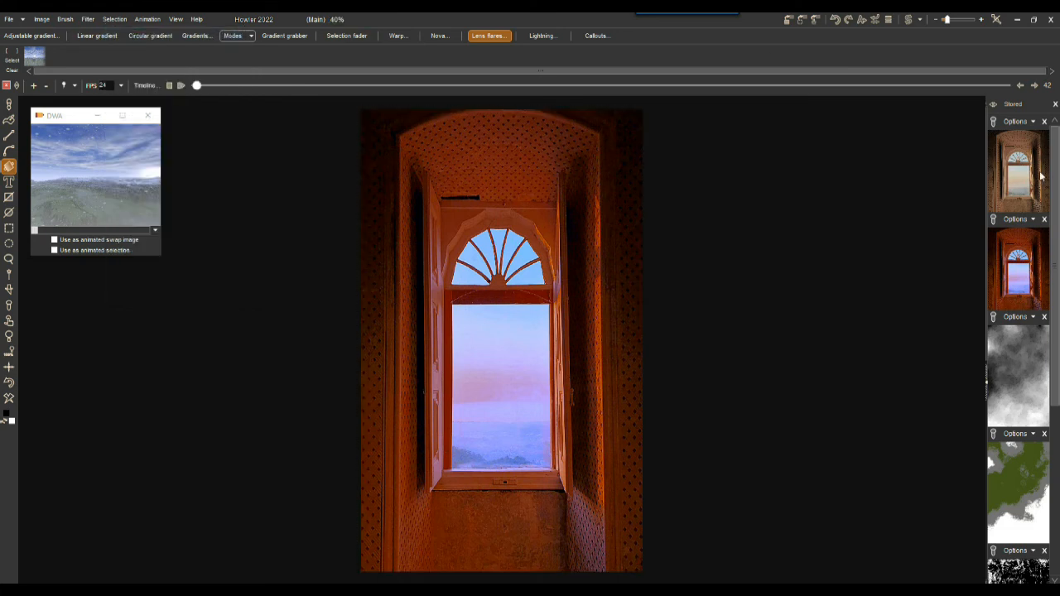
pyautogui.click(1017, 122)
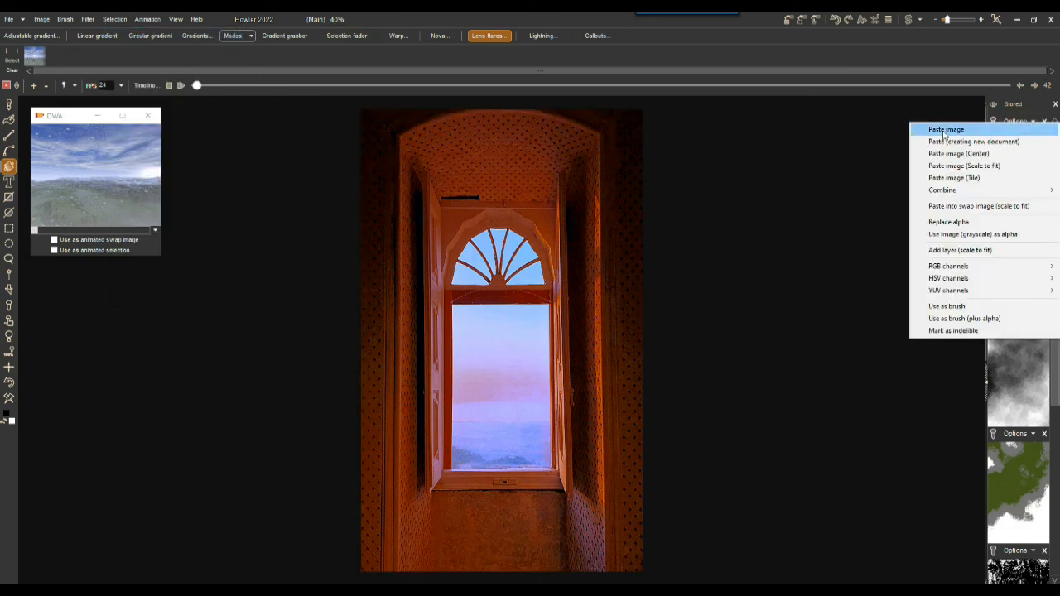
pyautogui.click(971, 144)
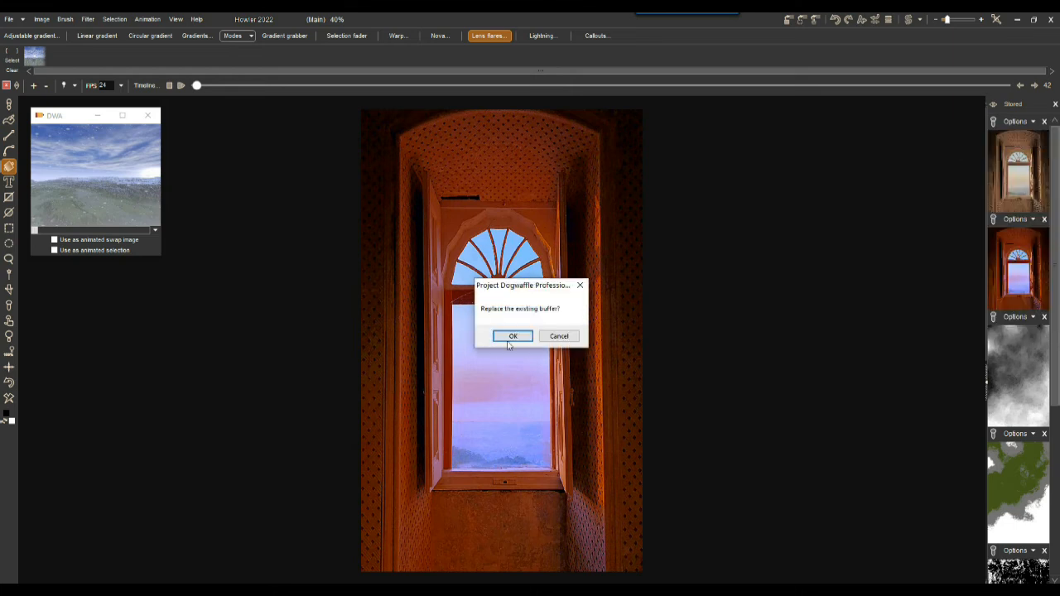
pyautogui.click(510, 336)
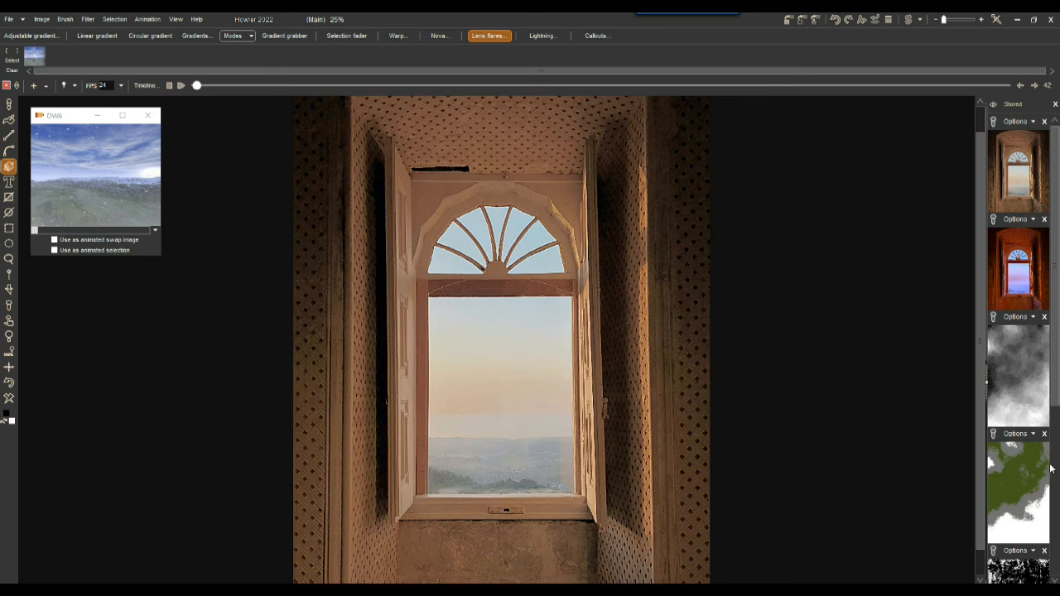
# Load the stored orange-toned window image with the plain sky and replace the alpha with its stored selection.
pyautogui.scroll(-5, 1050, 469)
pyautogui.click(1018, 539)
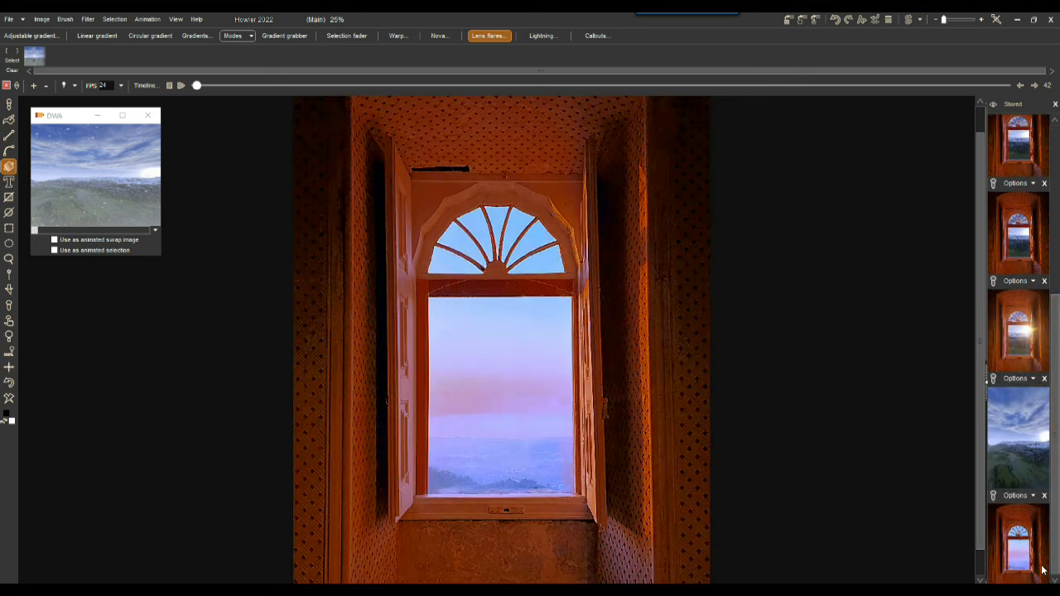
pyautogui.click(1030, 495)
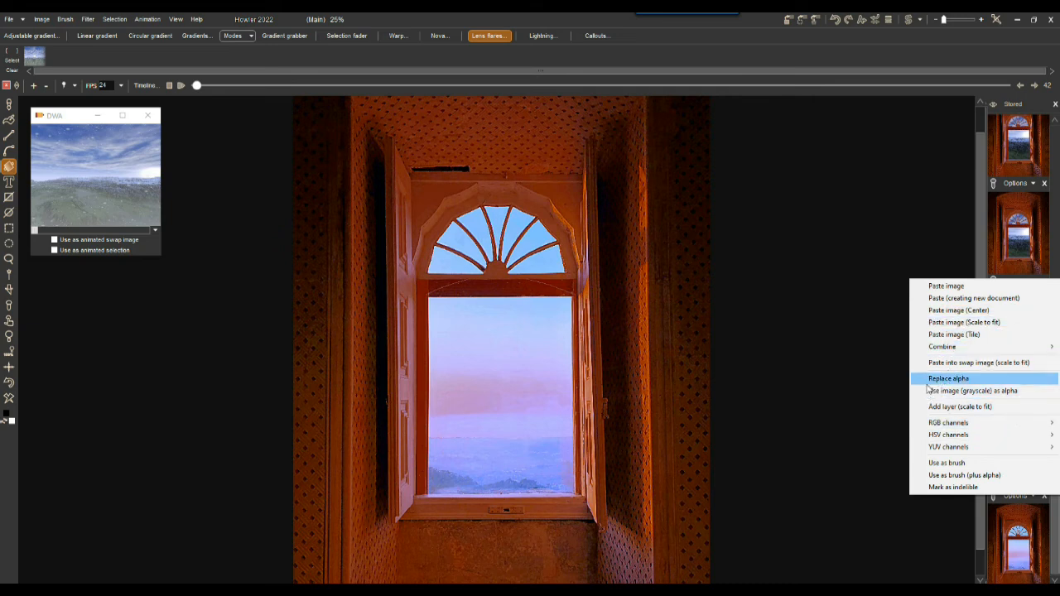
pyautogui.click(952, 378)
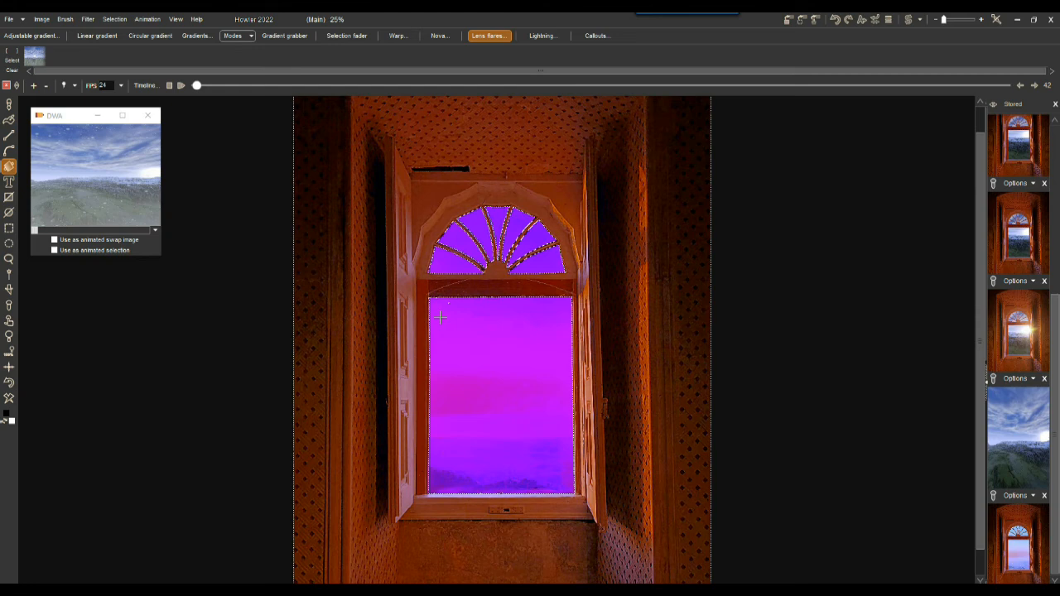
# Store the current selection surrounding the window panes and enlarge its Alpha preview window vertically.
pyautogui.click(107, 19)
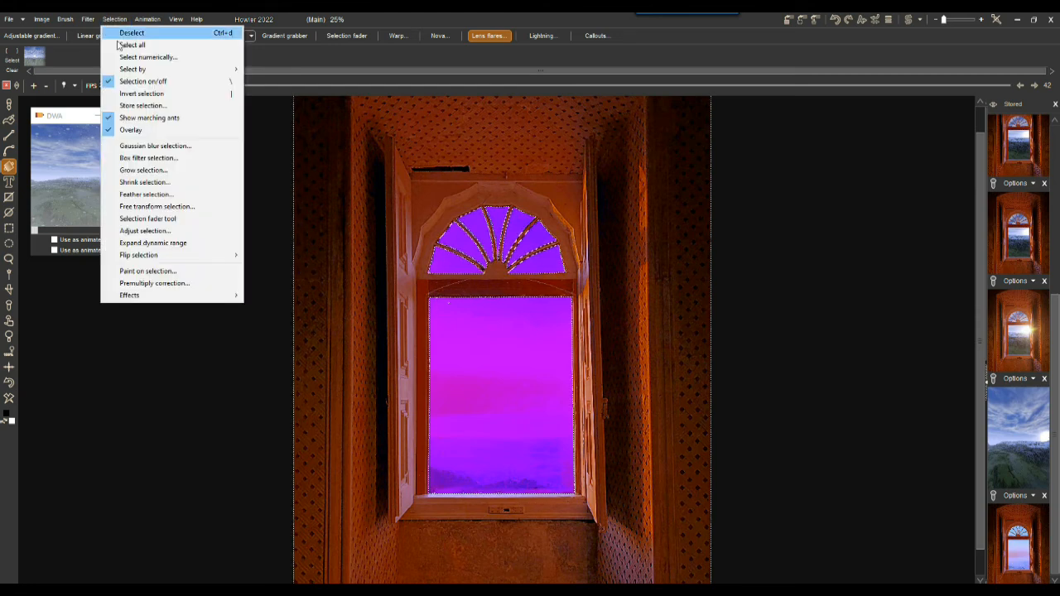
pyautogui.click(141, 105)
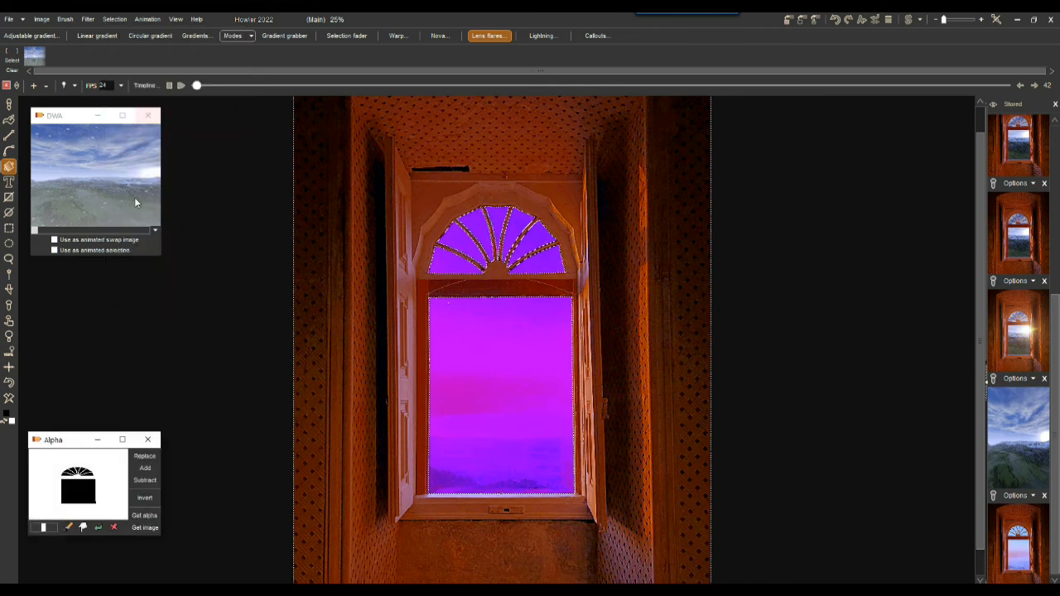
pyautogui.moveTo(78, 432); pyautogui.dragTo(58, 323)
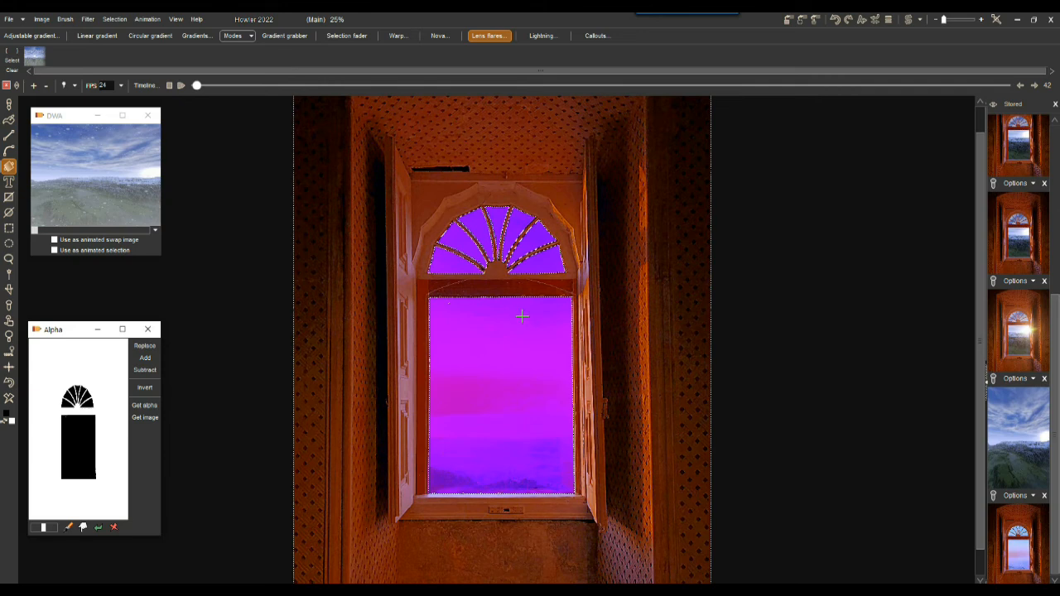
# Deselect everything and store a copy of the full-size orange-toned window image.
pyautogui.click(109, 19)
pyautogui.click(133, 32)
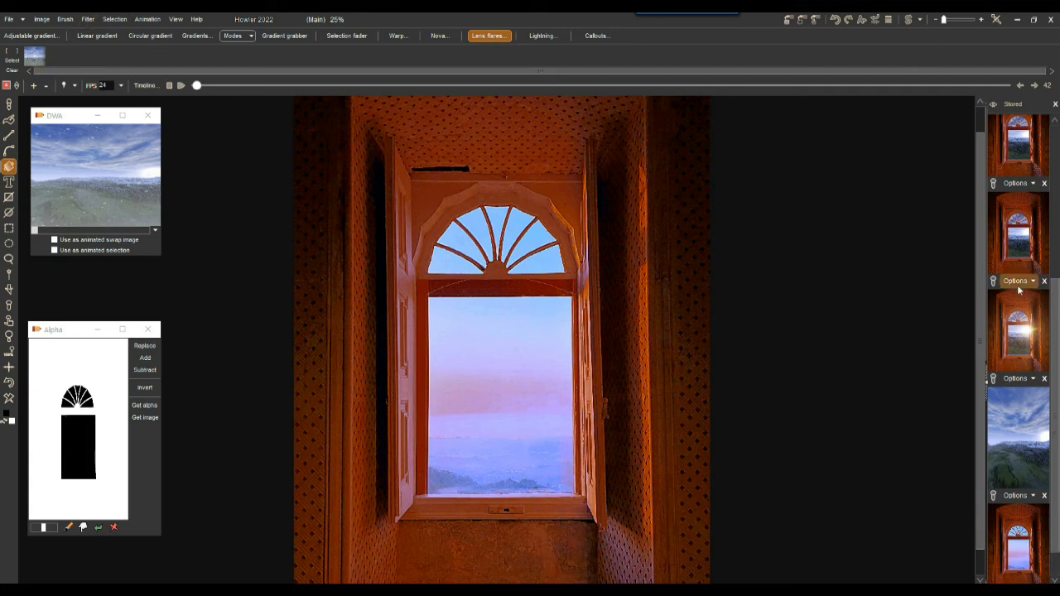
pyautogui.click(1044, 282)
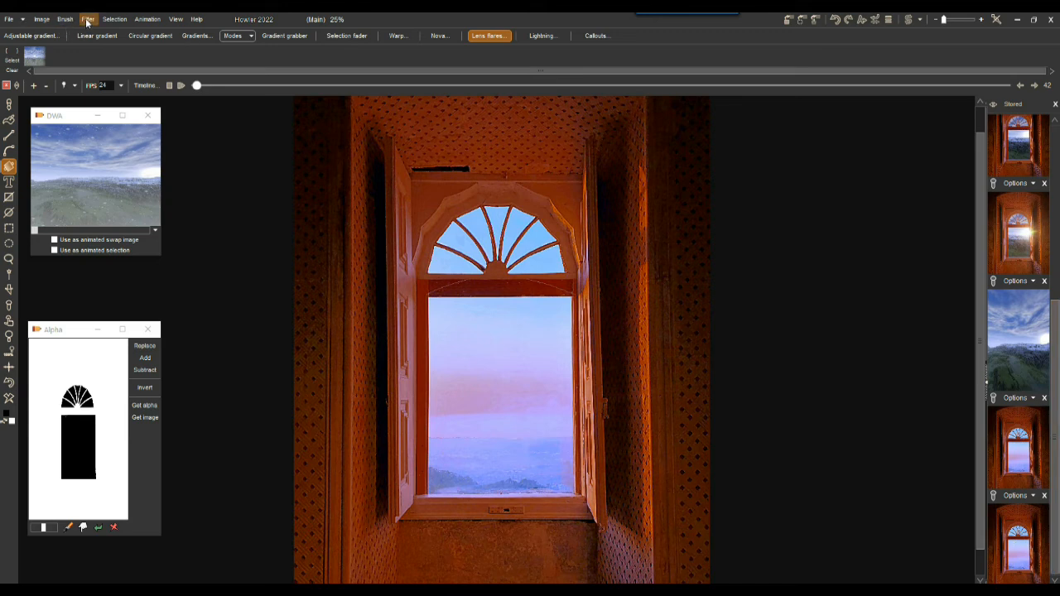
# Resample the orange-toned window image to 1280 by 2100 pixels and store a copy of the result.
pyautogui.click(41, 19)
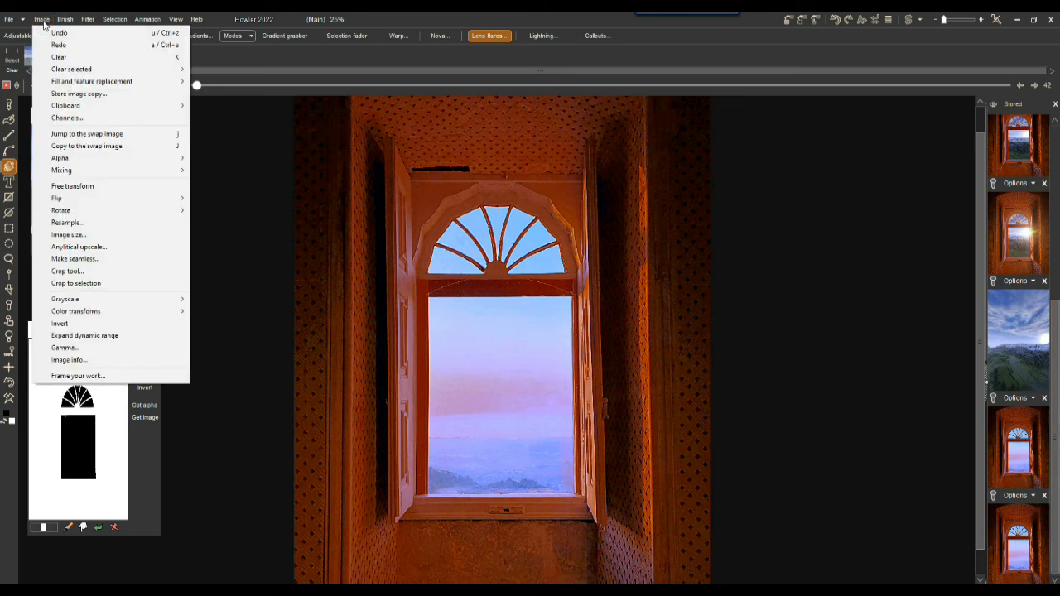
pyautogui.click(83, 222)
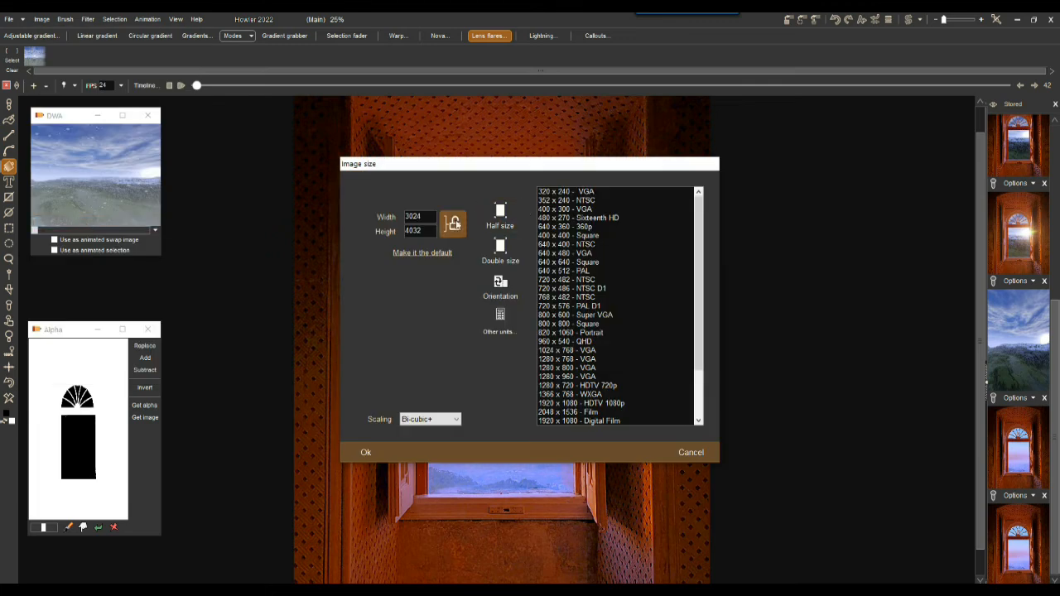
pyautogui.click(372, 217)
pyautogui.write('1280')
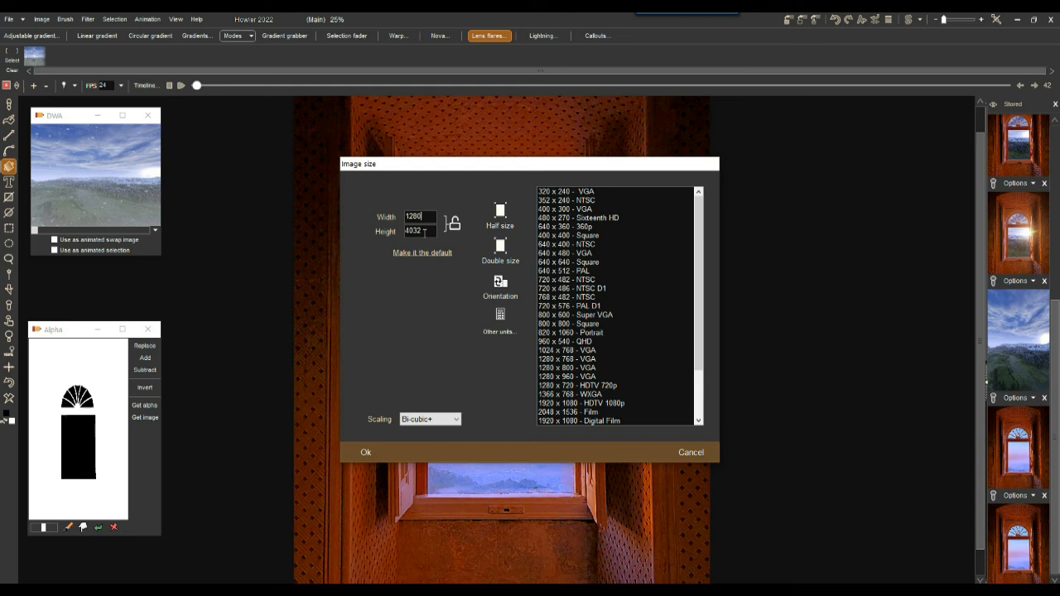
pyautogui.press('Tab')
pyautogui.write('2100')
pyautogui.click(378, 458)
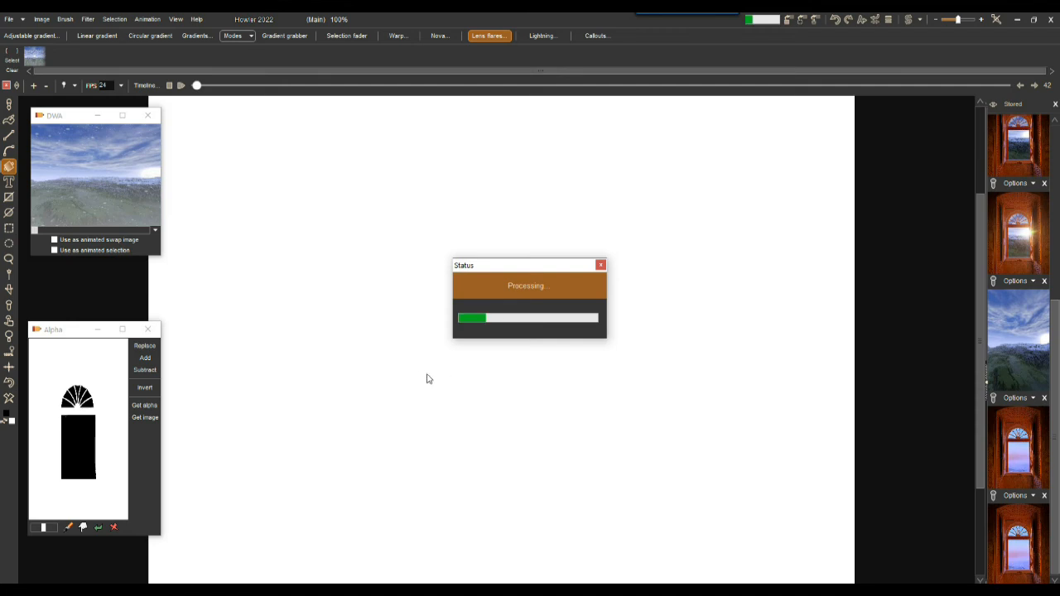
pyautogui.scroll(-3, 466, 356)
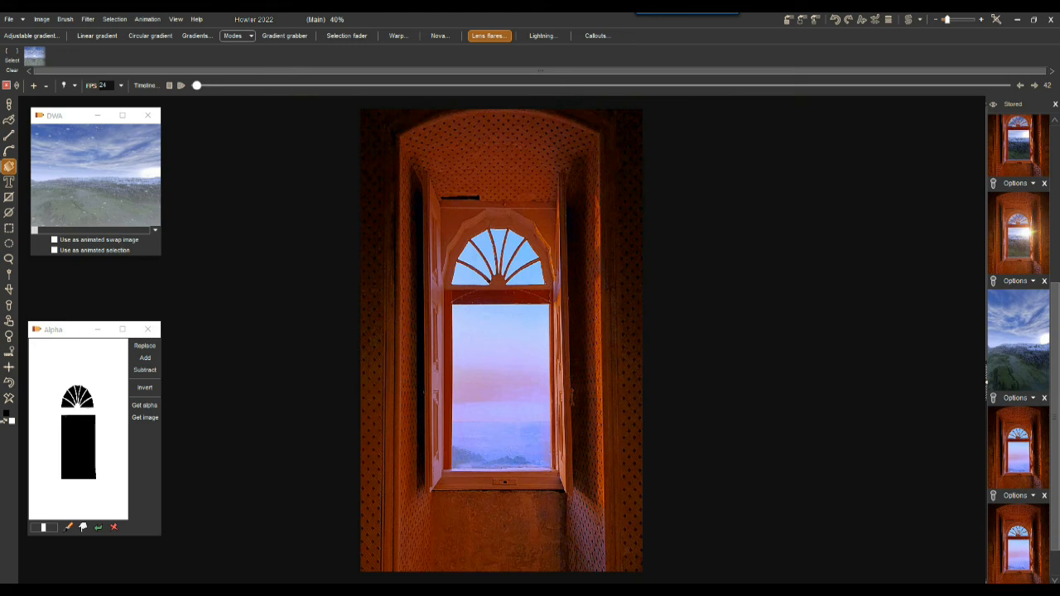
pyautogui.click(1055, 580)
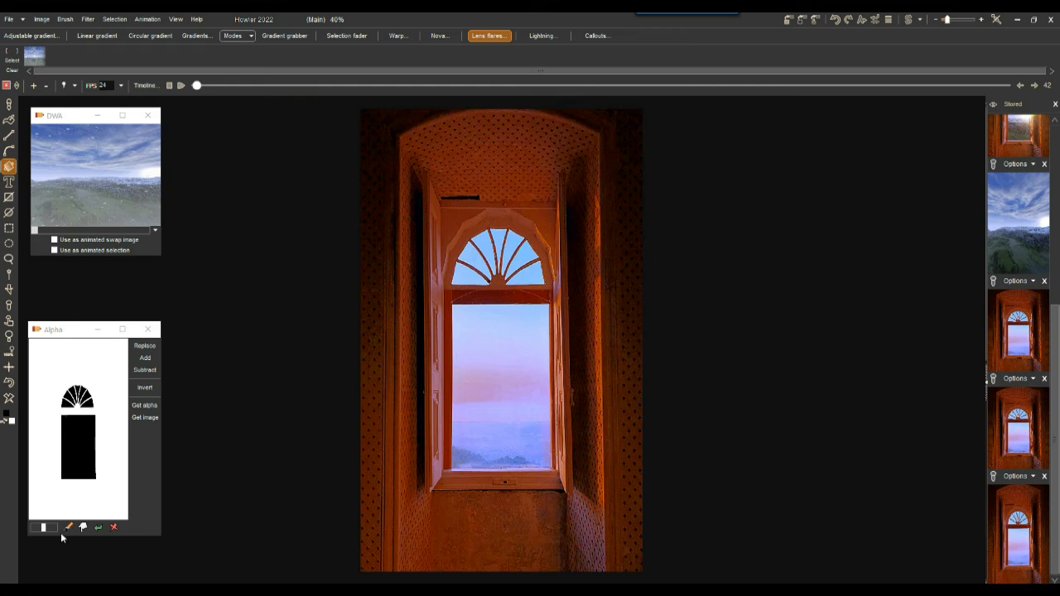
# Paste the stored full-size orange-toned window image as a new document, replacing the existing buffer.
pyautogui.click(1023, 426)
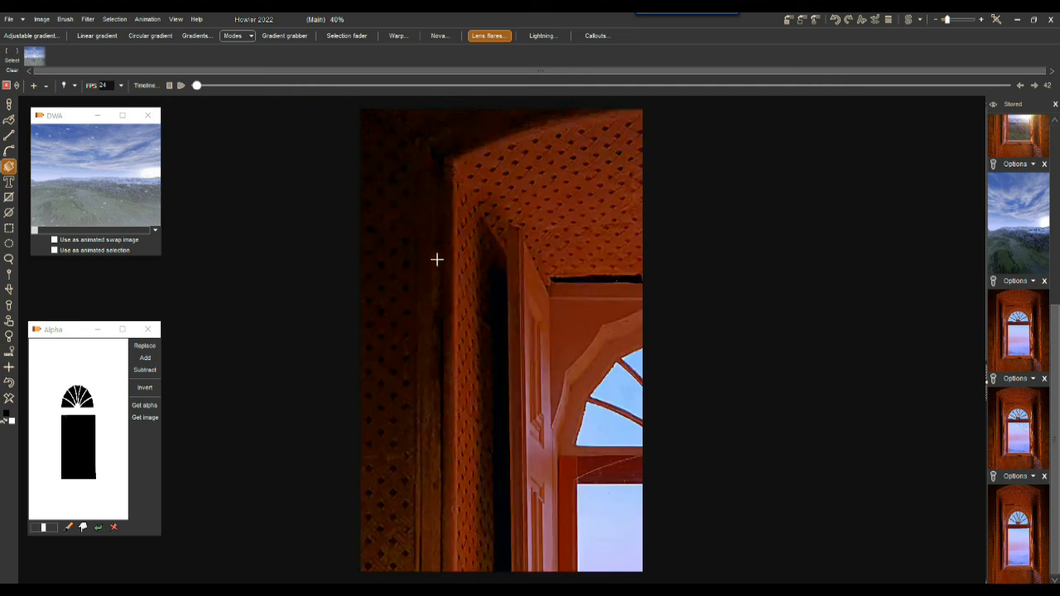
pyautogui.click(1019, 379)
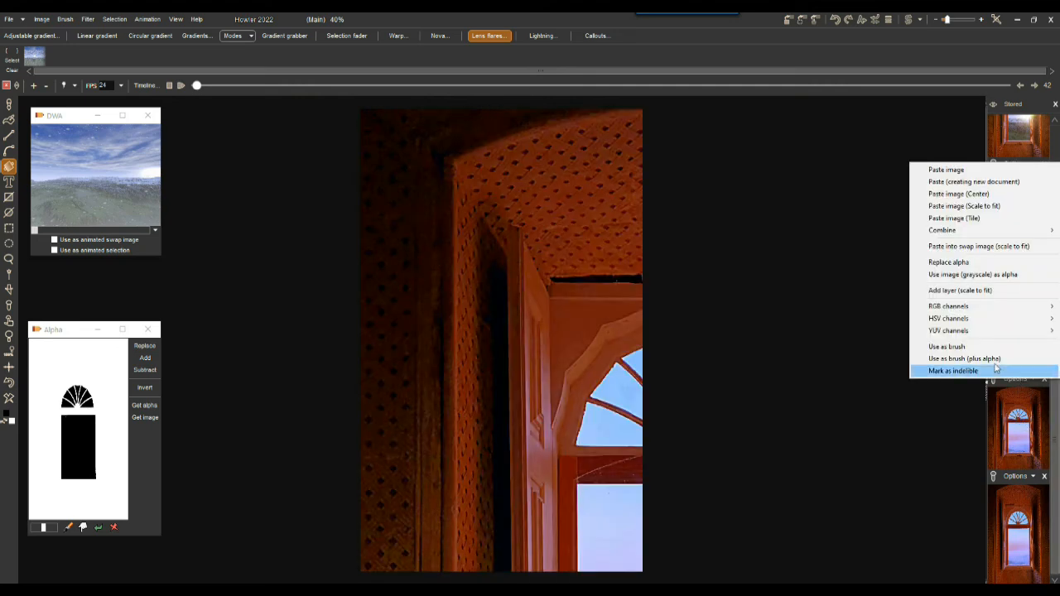
pyautogui.click(959, 181)
pyautogui.click(522, 336)
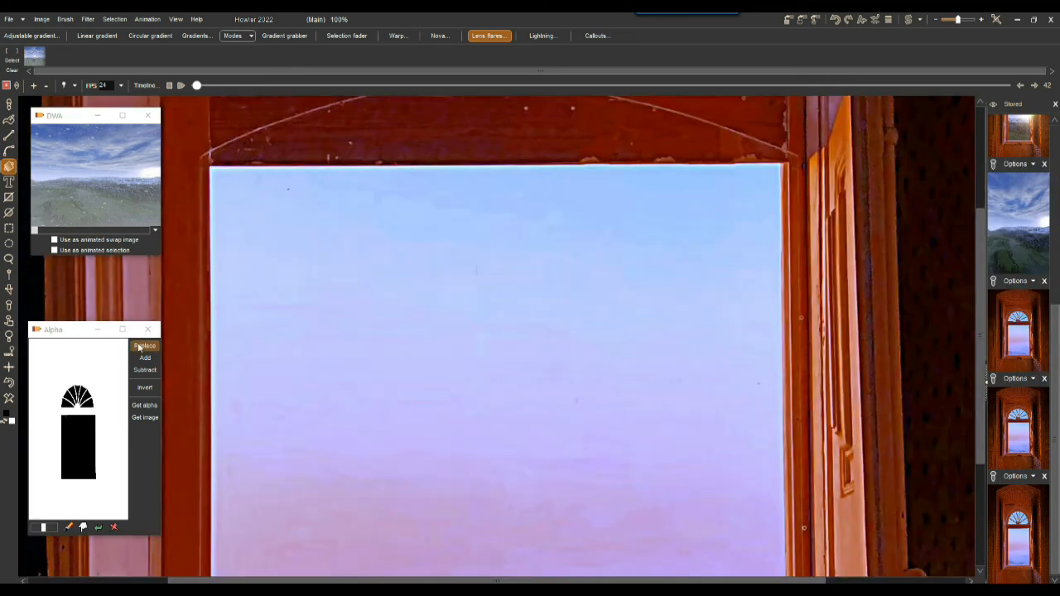
# Replace the current selection with the stored Alpha selection and clear the selected wall and frame area to white.
pyautogui.click(141, 346)
pyautogui.scroll(-3, 445, 266)
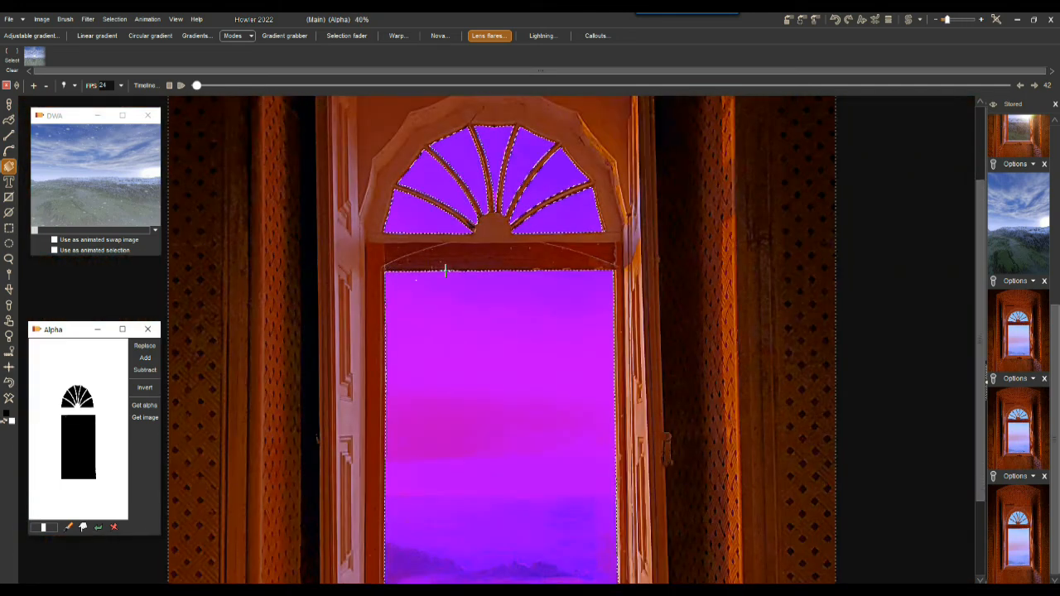
pyautogui.scroll(-2, 330, 355)
pyautogui.scroll(-3, 378, 355)
pyautogui.scroll(5, 379, 356)
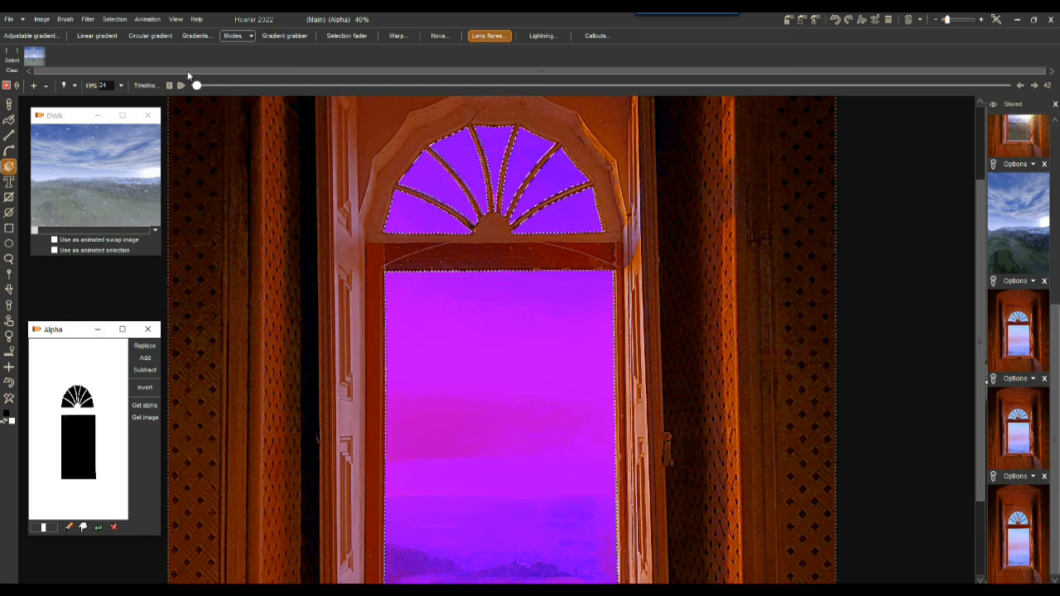
pyautogui.rightClick(7, 401)
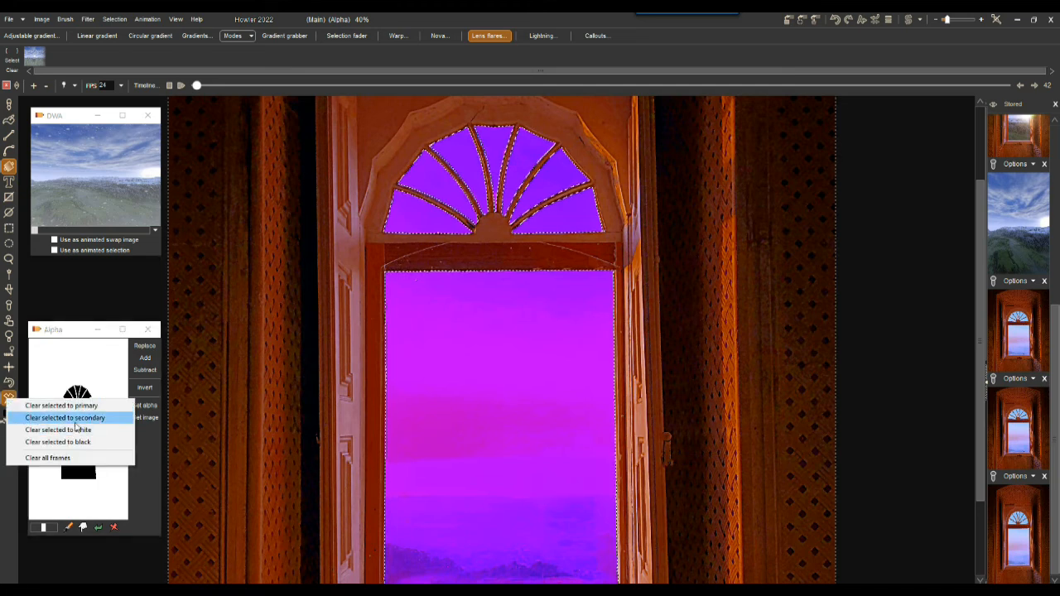
pyautogui.click(84, 431)
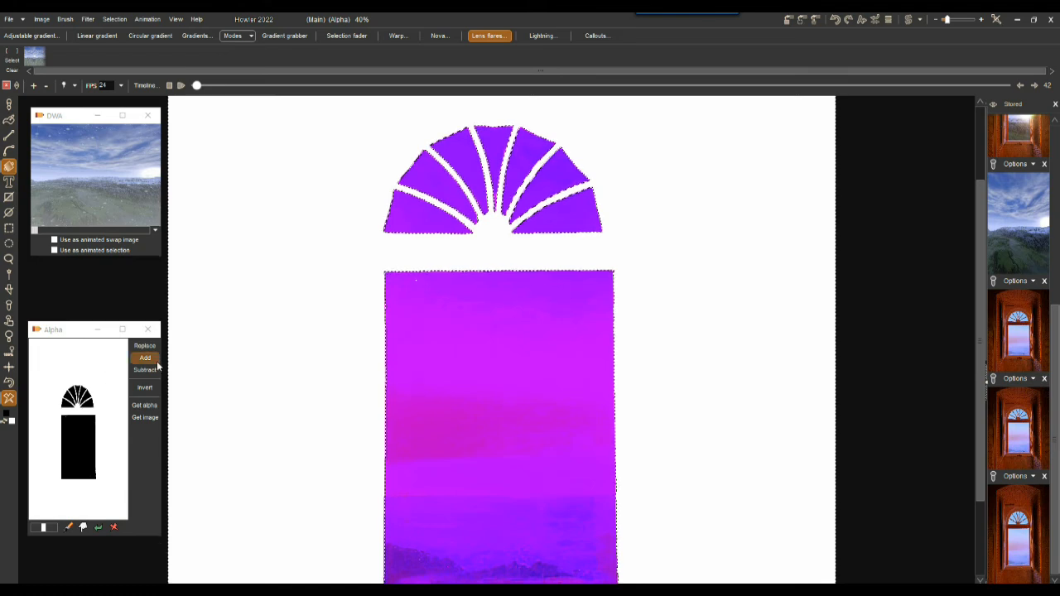
# Invert the Alpha, replace the current selection with it, and clear the selected window panes to black.
pyautogui.click(144, 389)
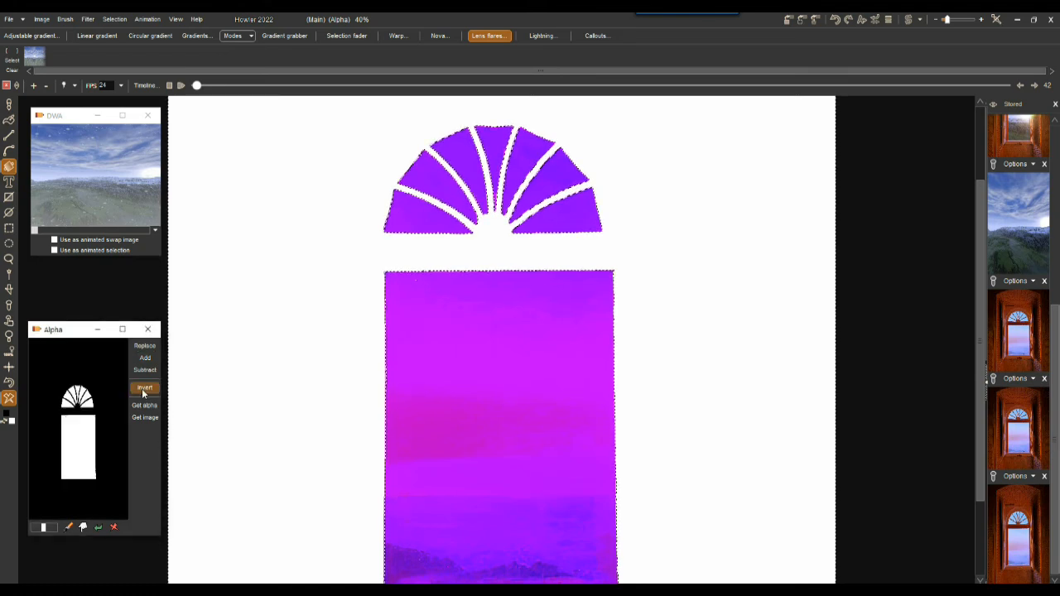
pyautogui.click(142, 346)
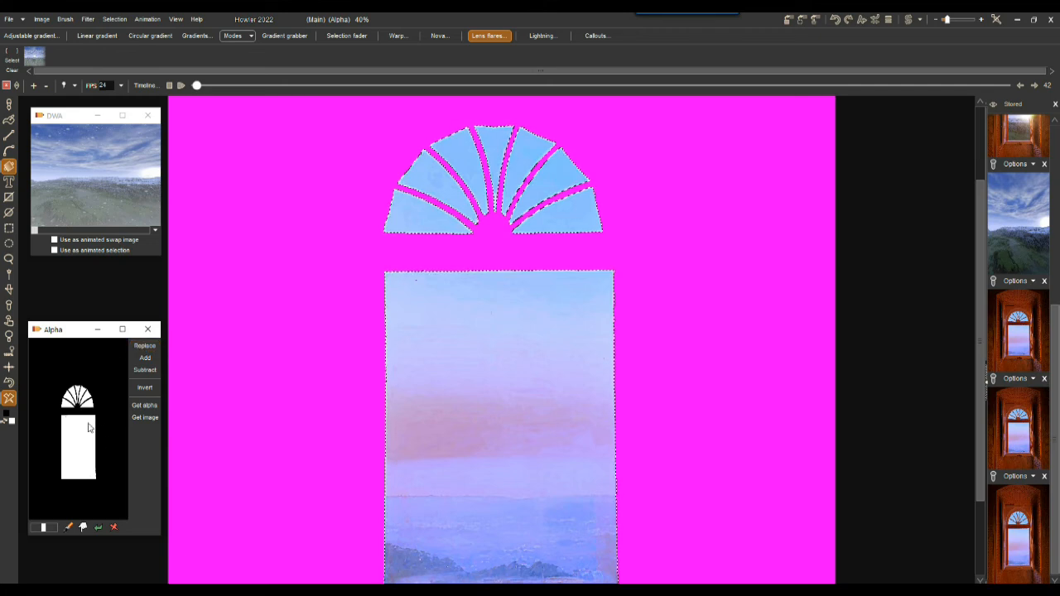
pyautogui.click(8, 399)
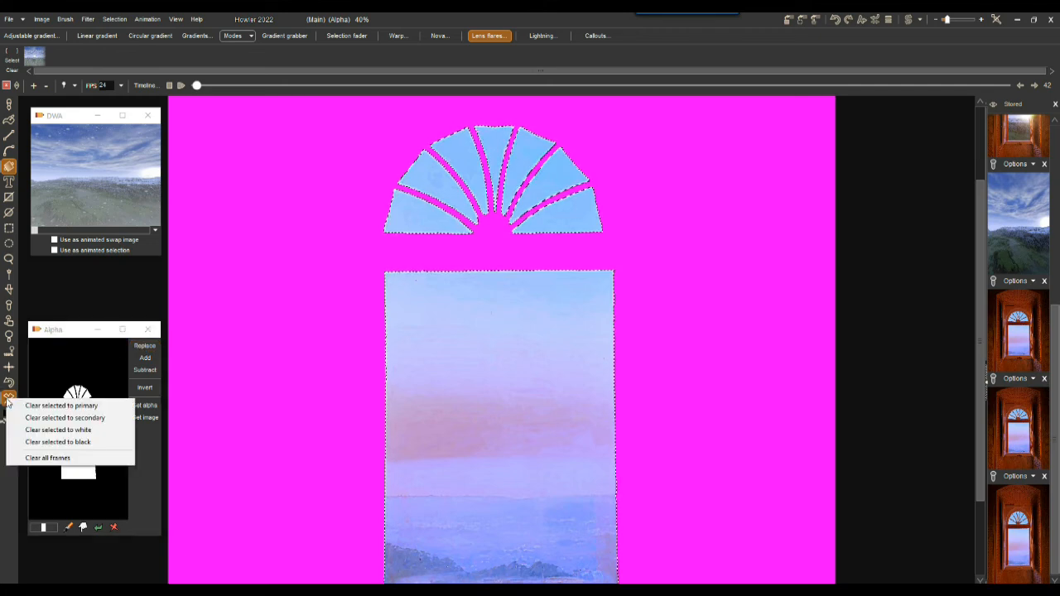
pyautogui.click(83, 443)
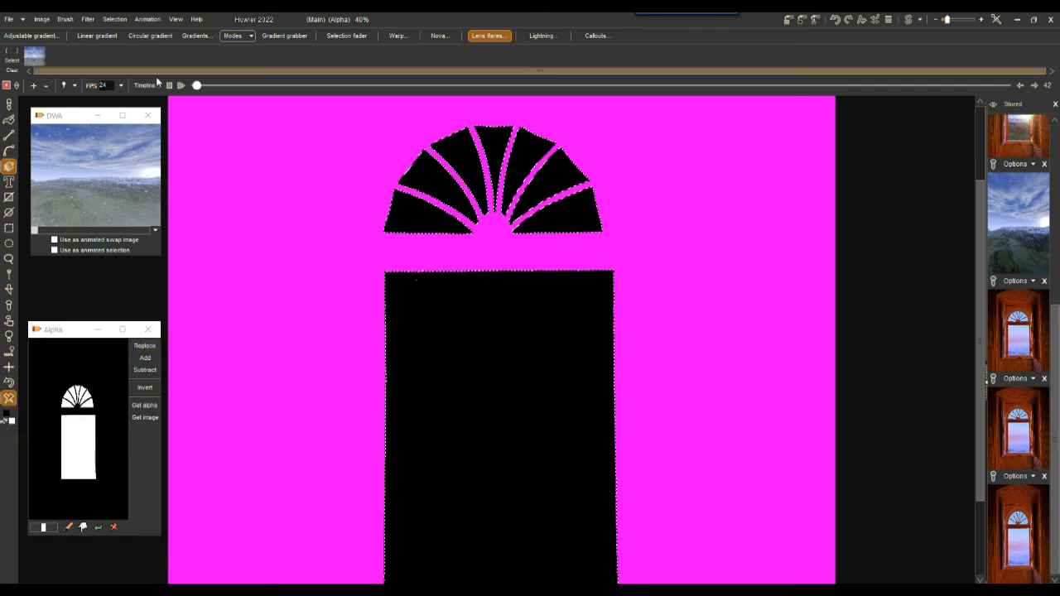
# Deselect everything and inspect the black-and-white pane mask as a whole.
pyautogui.click(114, 19)
pyautogui.click(199, 33)
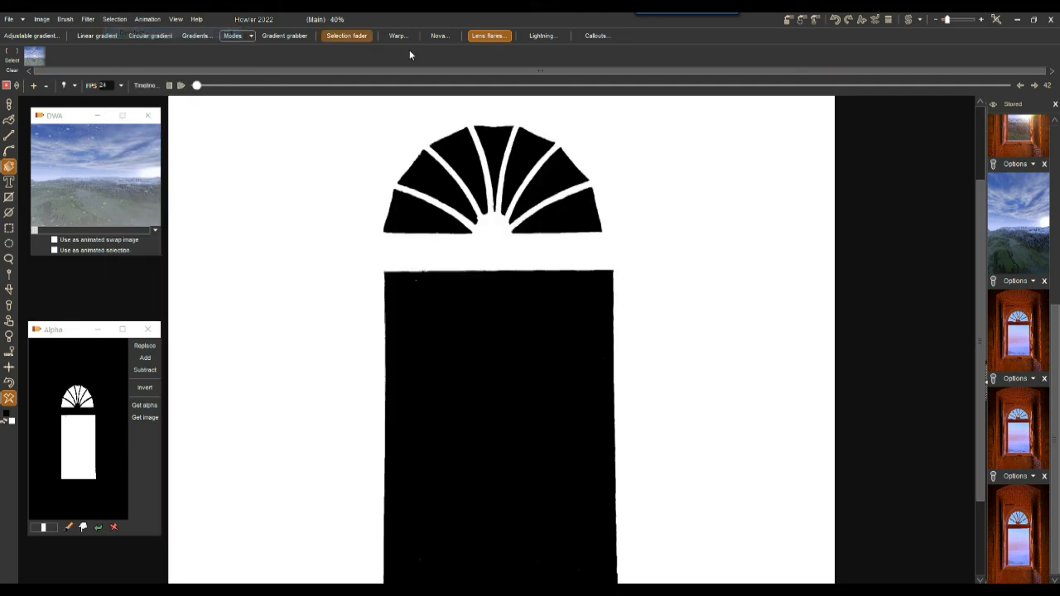
pyautogui.scroll(-6, 467, 263)
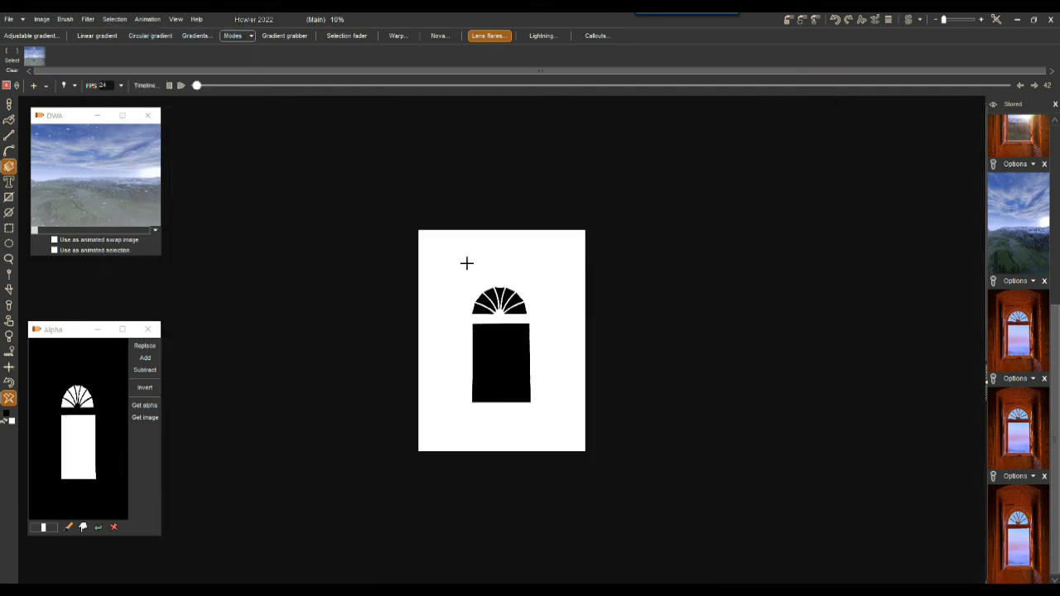
pyautogui.scroll(4, 467, 263)
pyautogui.scroll(-4, 466, 263)
pyautogui.scroll(4, 466, 261)
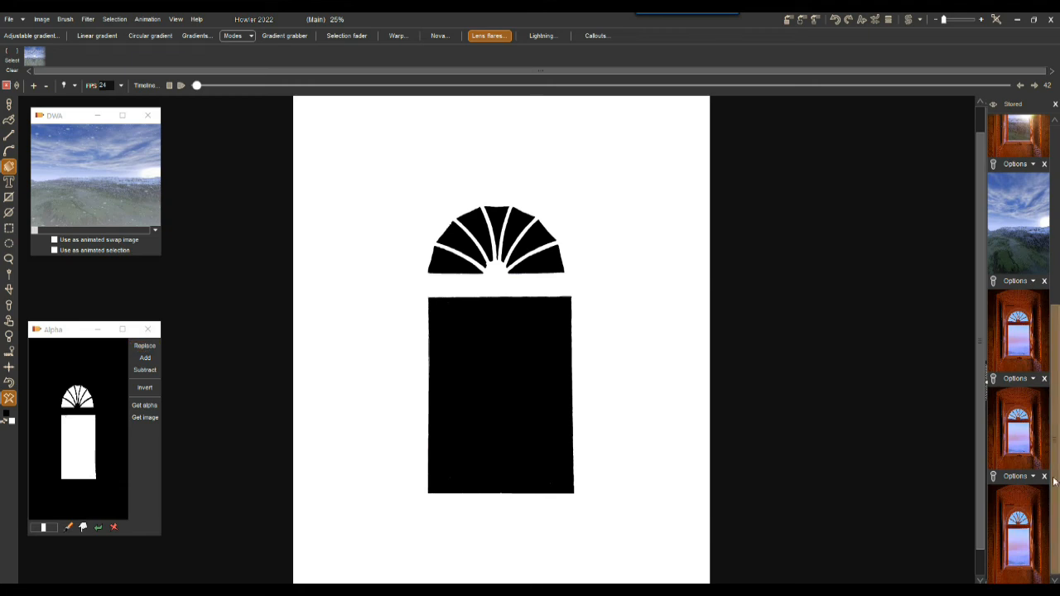
# Paste the stored full-size orange-toned window image over the black-and-white mask.
pyautogui.click(1023, 421)
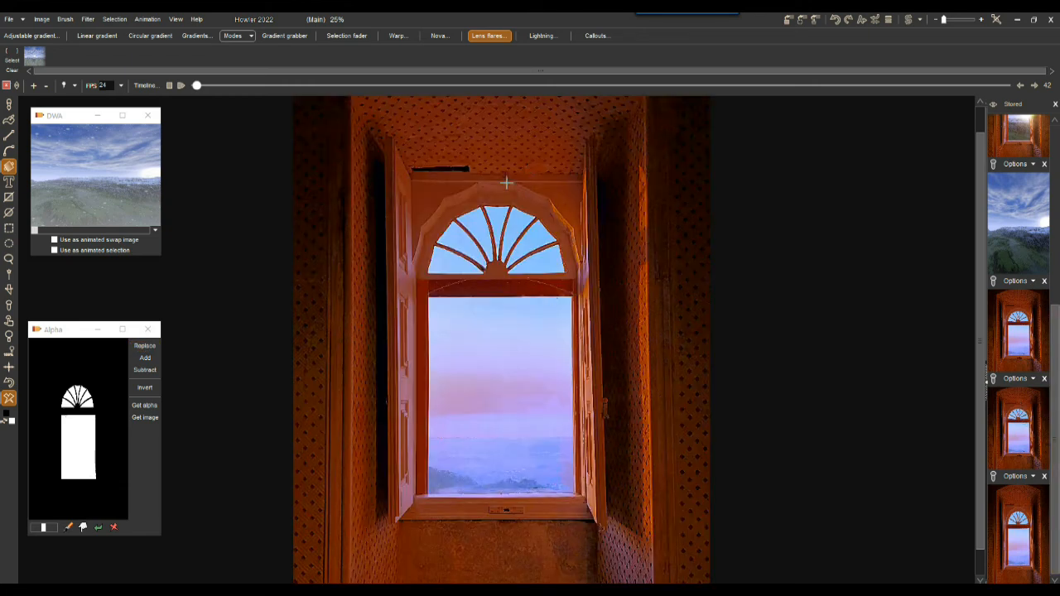
pyautogui.click(1031, 560)
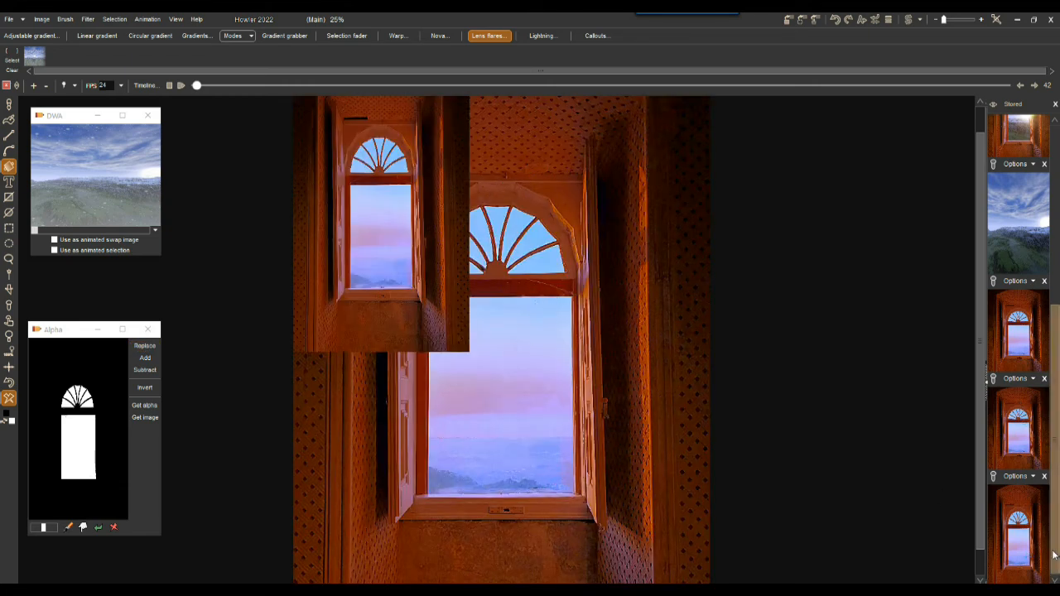
pyautogui.click(1026, 424)
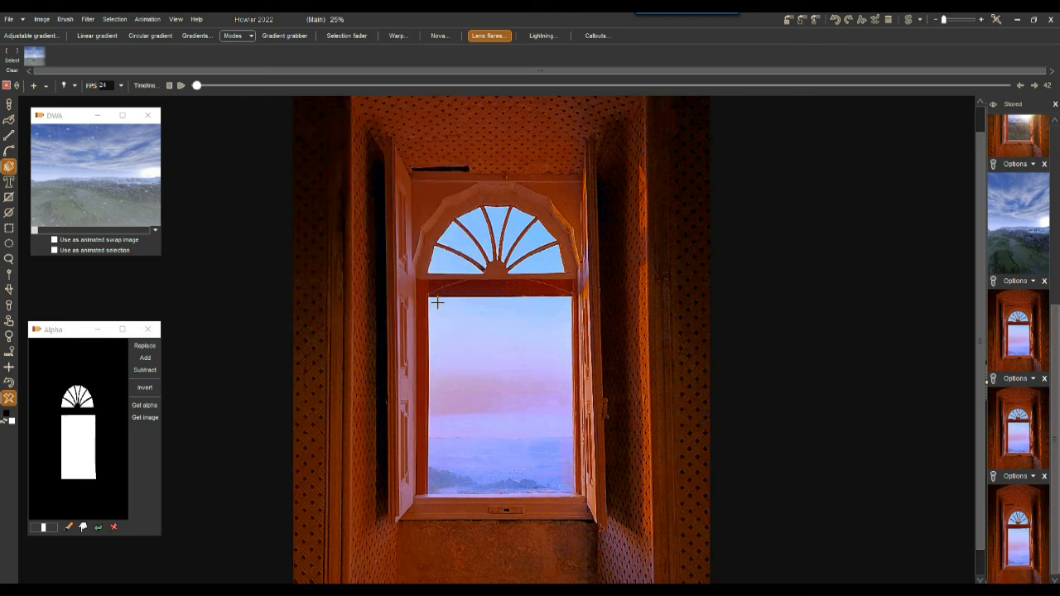
# Invert the Alpha and replace the selection with it, selecting the walls and window frame instead of the panes.
pyautogui.click(153, 357)
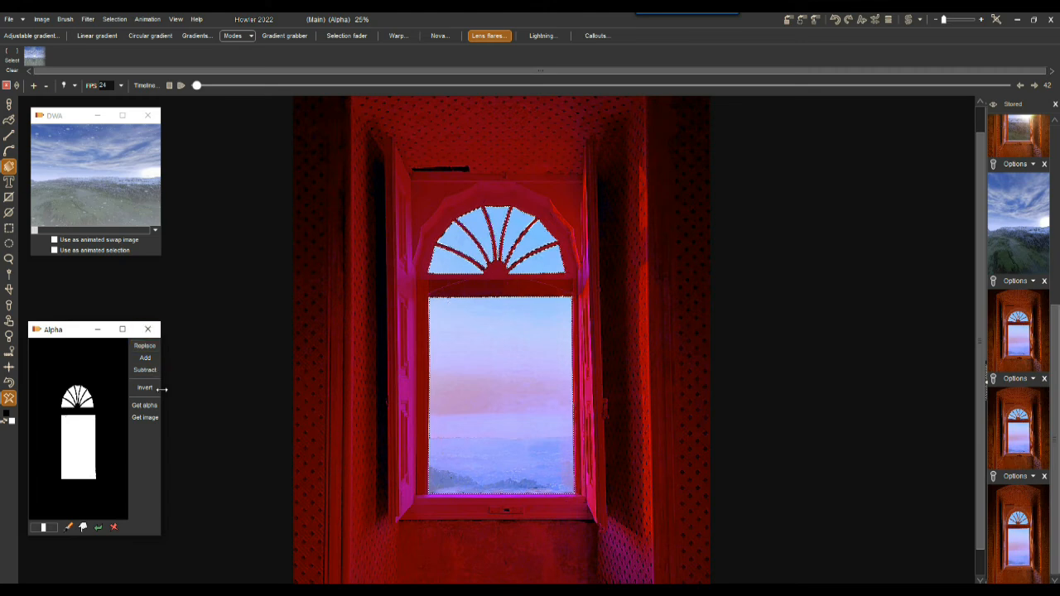
pyautogui.click(145, 388)
pyautogui.click(154, 347)
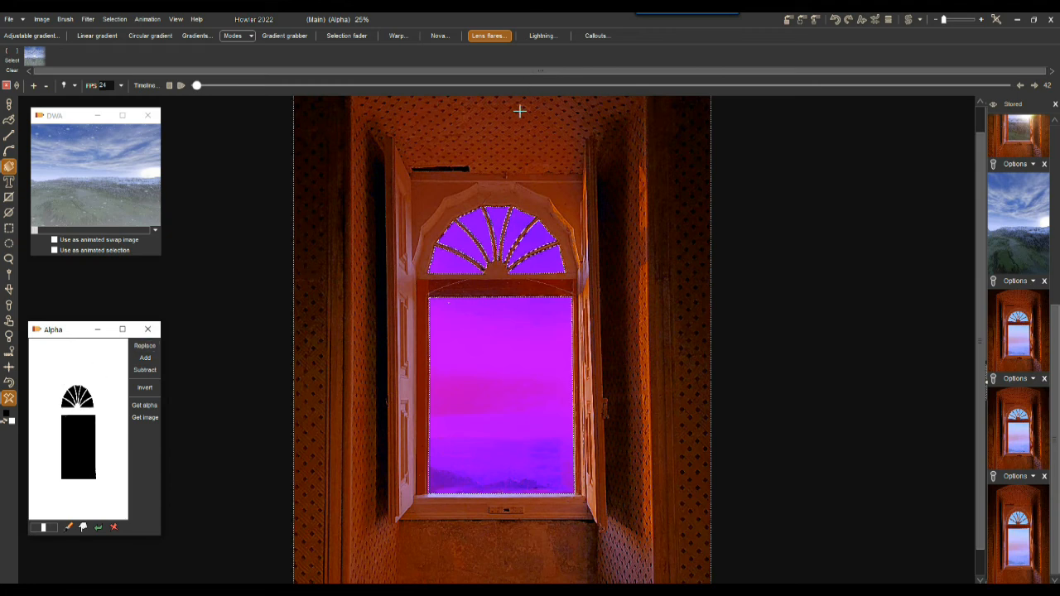
# Copy the selection to the swap image and store a copy of that black-and-white mask, returning to the main image.
pyautogui.click(44, 21)
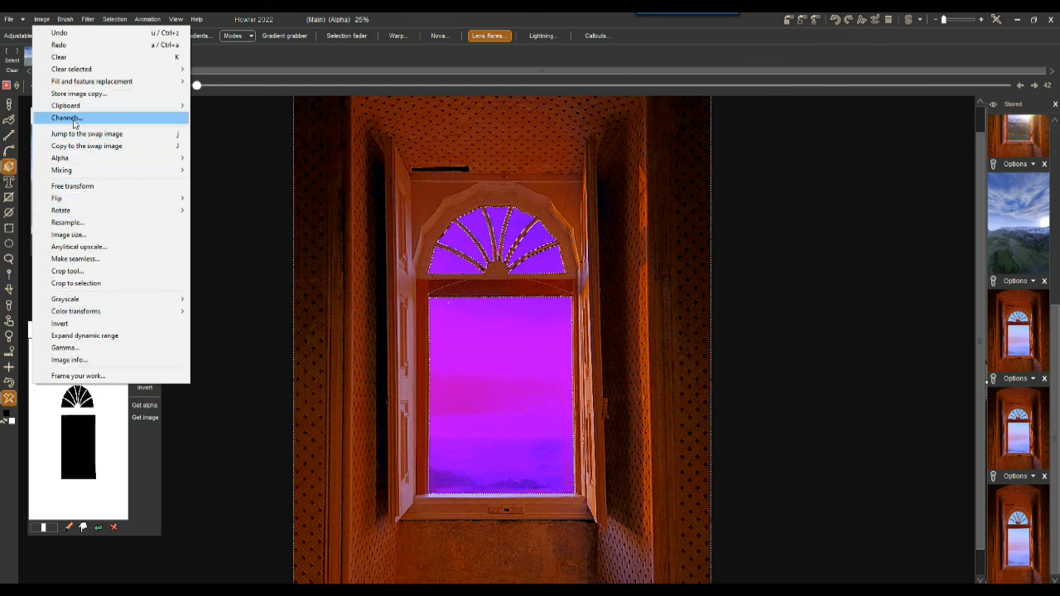
pyautogui.moveTo(75, 158)
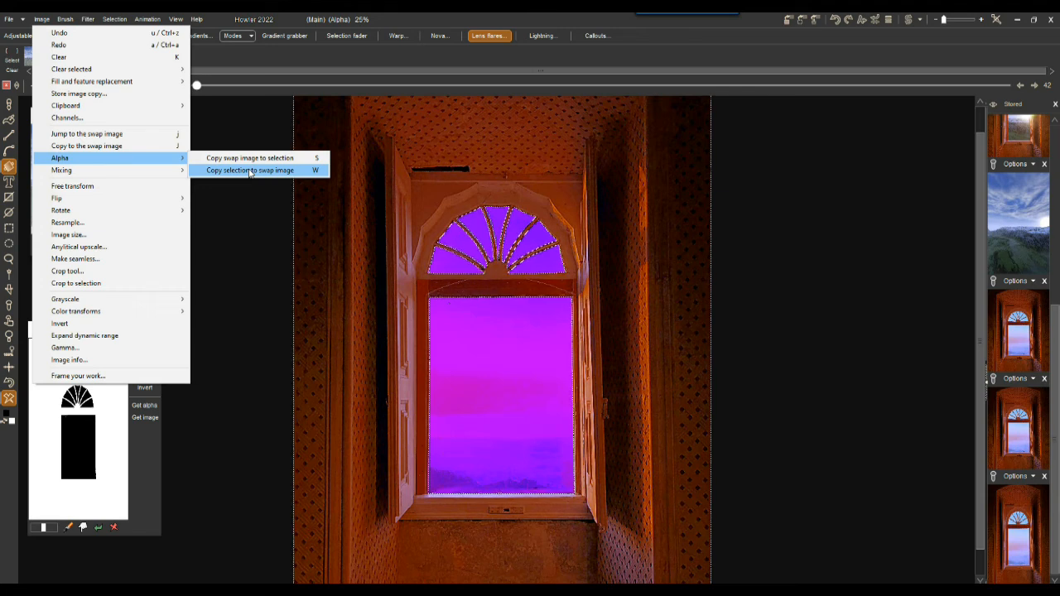
pyautogui.click(249, 171)
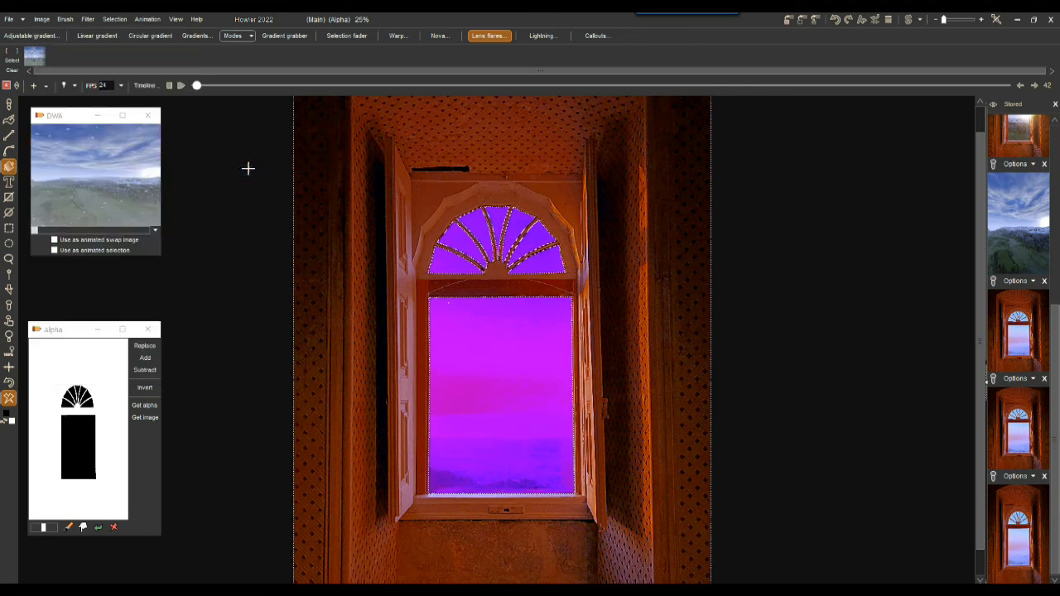
pyautogui.click(910, 22)
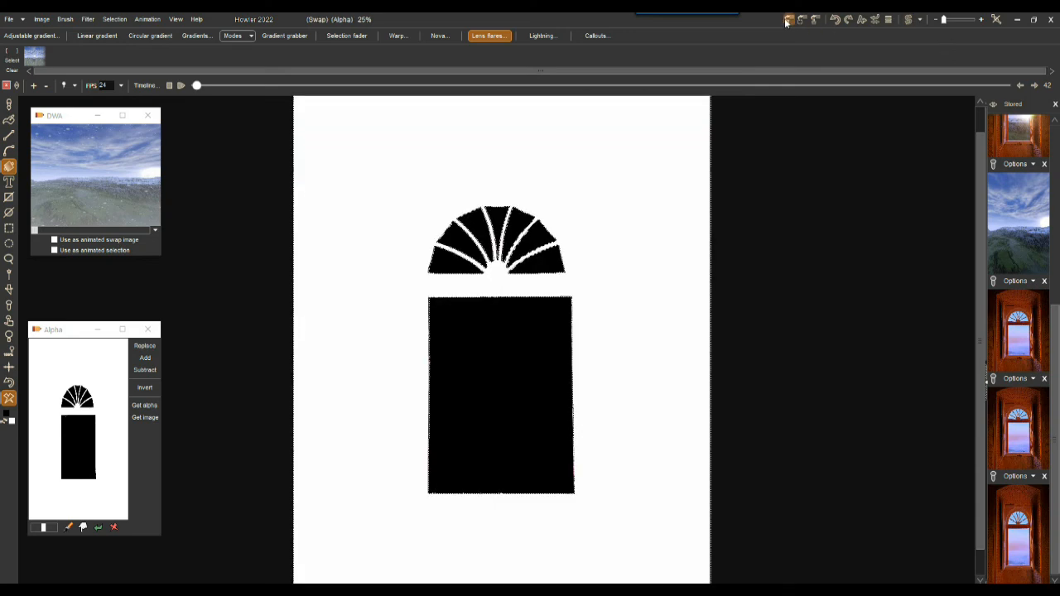
pyautogui.click(910, 22)
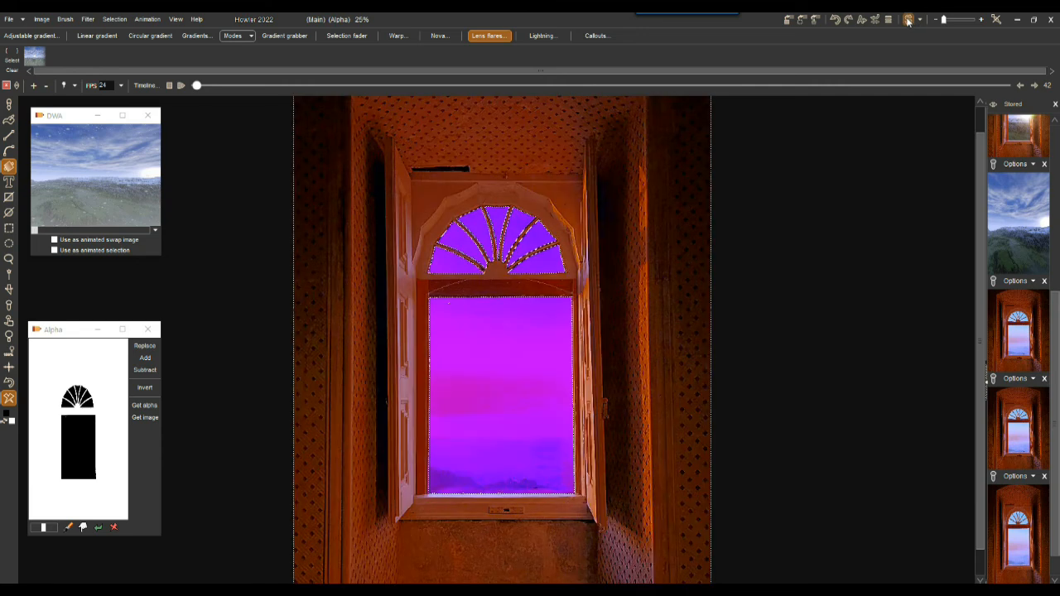
pyautogui.click(1054, 572)
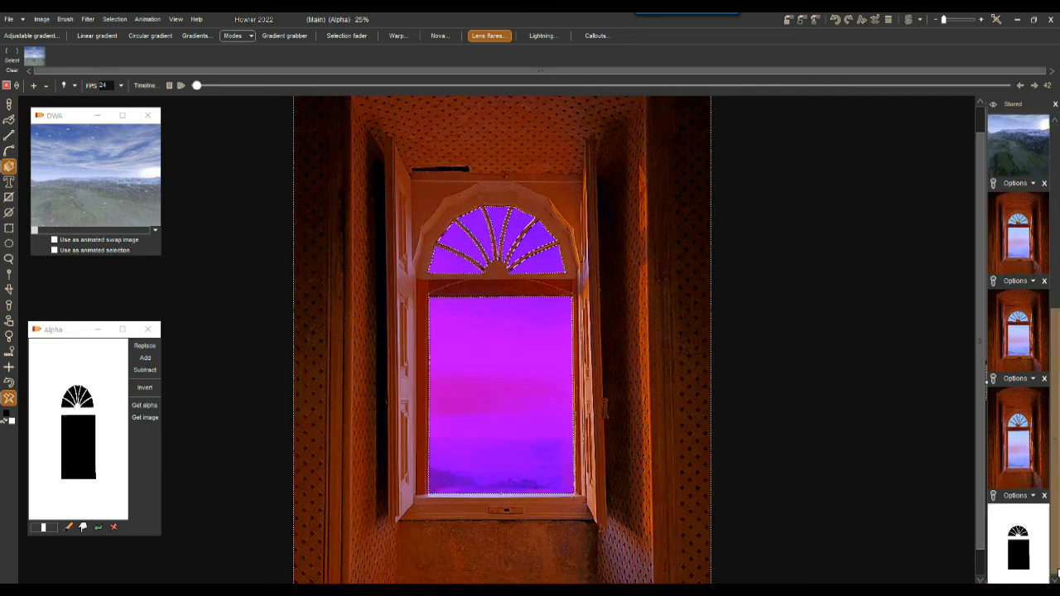
# Deselect everything and paste the stored black-and-white mask over the whole image.
pyautogui.click(1023, 538)
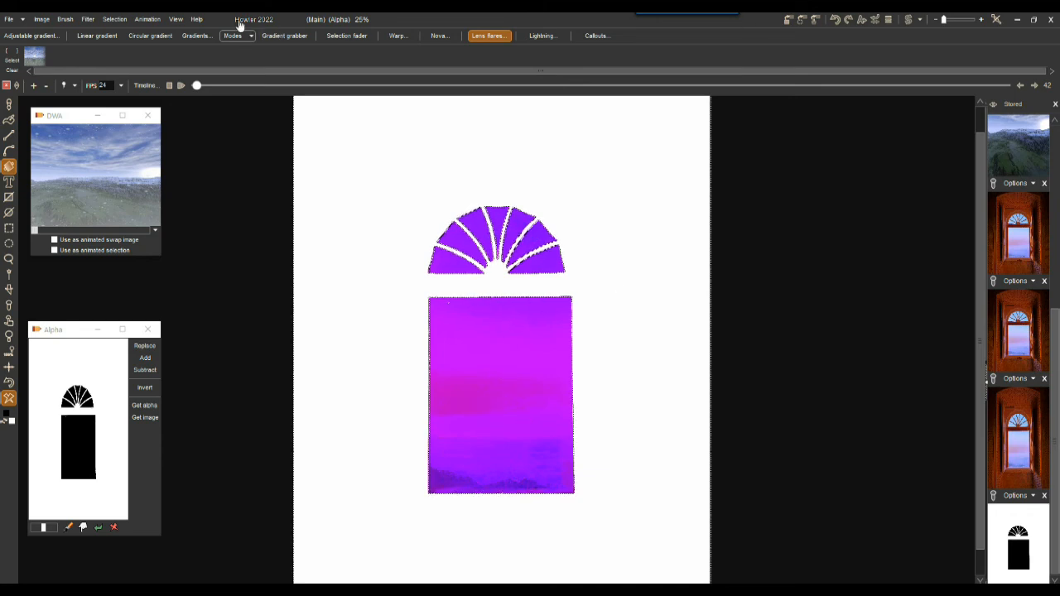
pyautogui.click(114, 18)
pyautogui.click(134, 33)
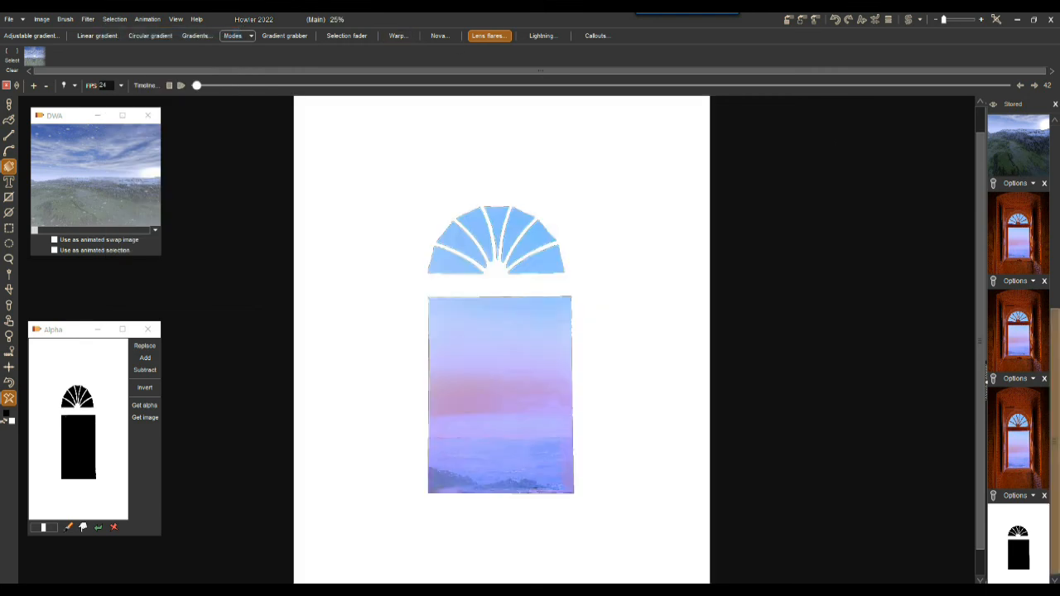
pyautogui.rightClick(1029, 505)
pyautogui.click(946, 290)
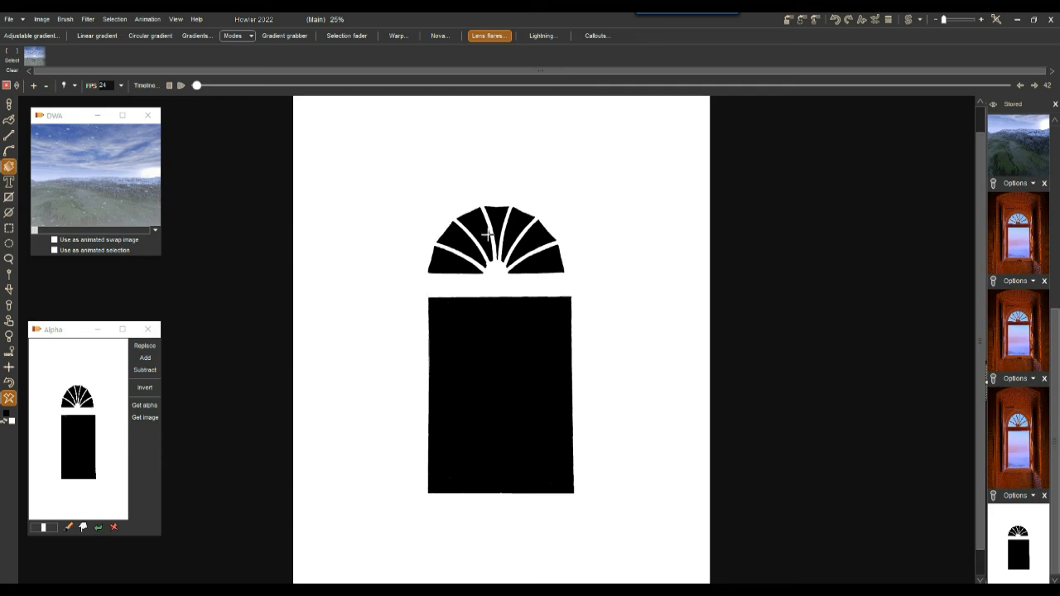
pyautogui.scroll(-2, 580, 263)
pyautogui.scroll(3, 580, 262)
pyautogui.scroll(-1, 581, 267)
# Paste the stored full-size orange-toned window image back over the mask.
pyautogui.click(69, 20)
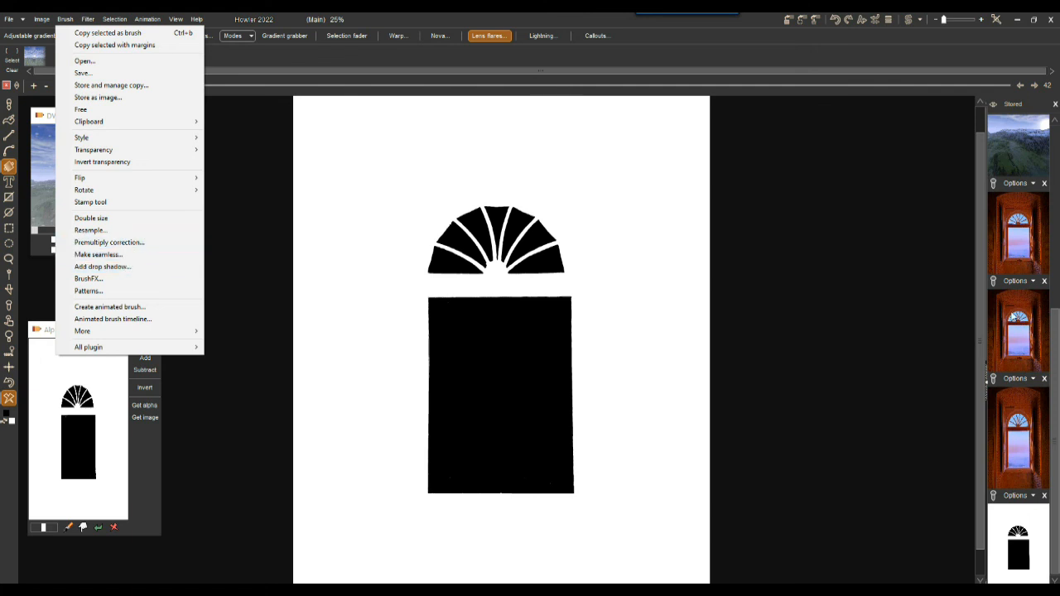
pyautogui.click(1015, 437)
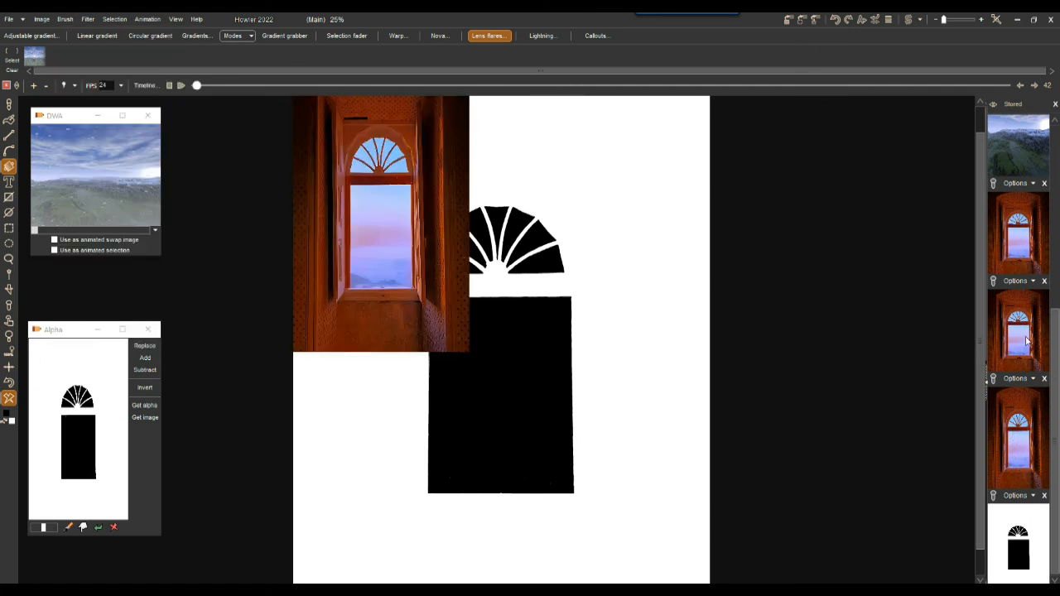
pyautogui.click(1023, 265)
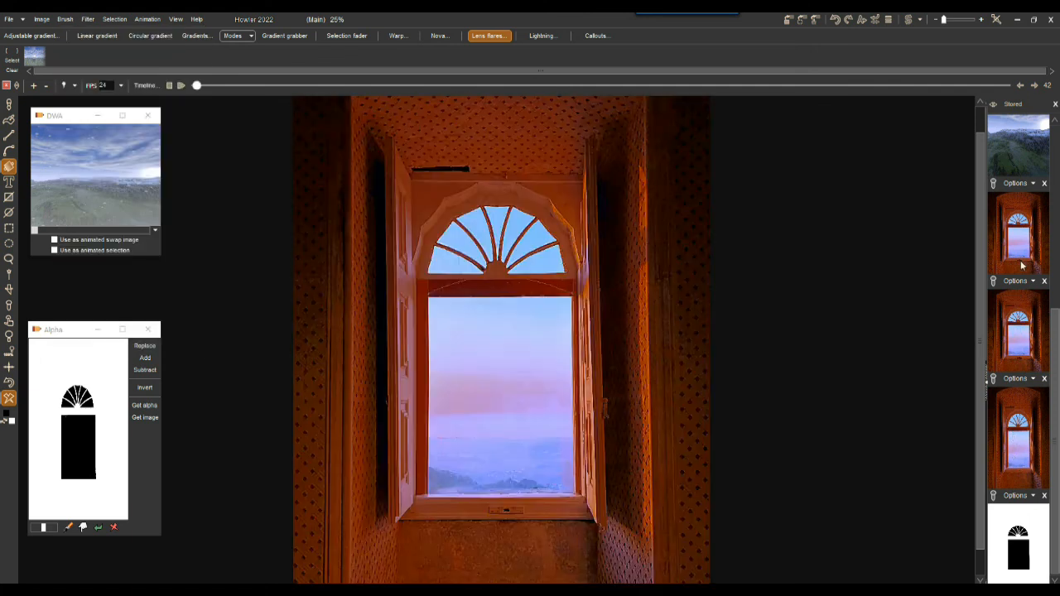
# Replace the alpha from the stored images to select the walls and frame, and copy the selected area as a brush.
pyautogui.click(1016, 183)
pyautogui.moveTo(950, 256)
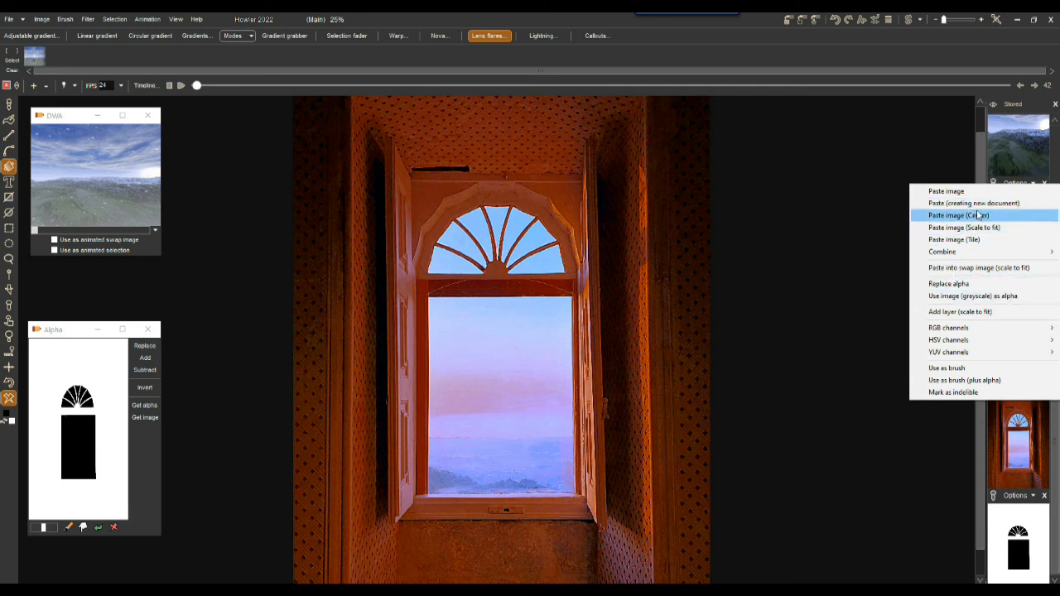
pyautogui.click(960, 284)
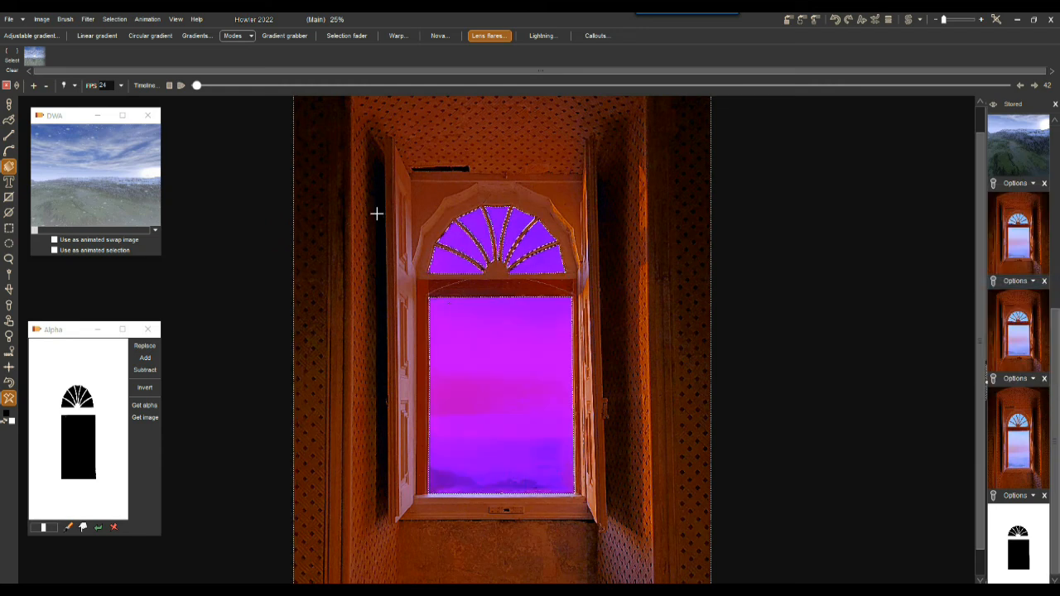
pyautogui.click(65, 19)
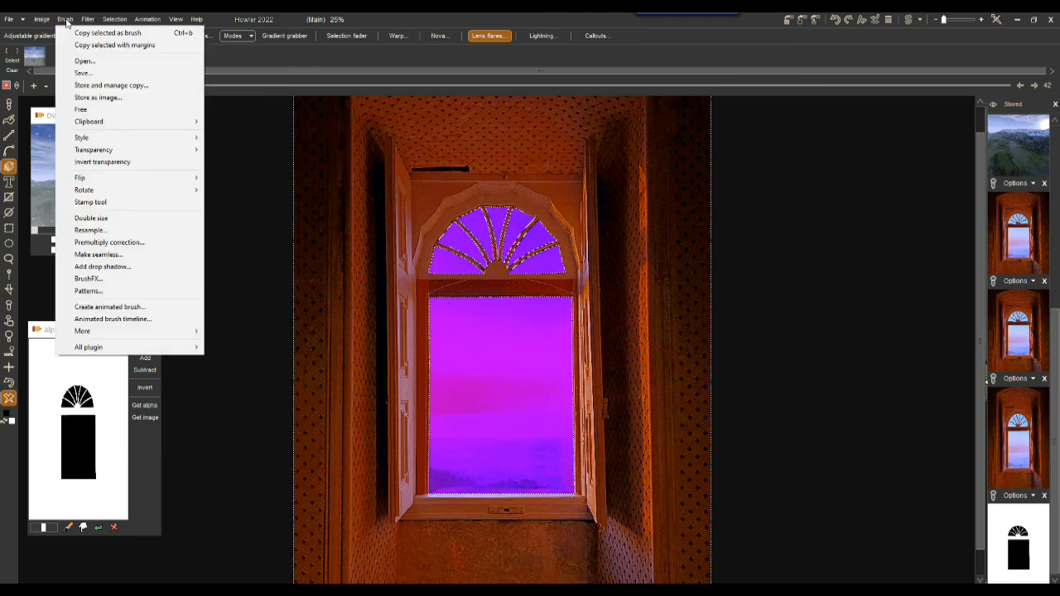
pyautogui.click(111, 34)
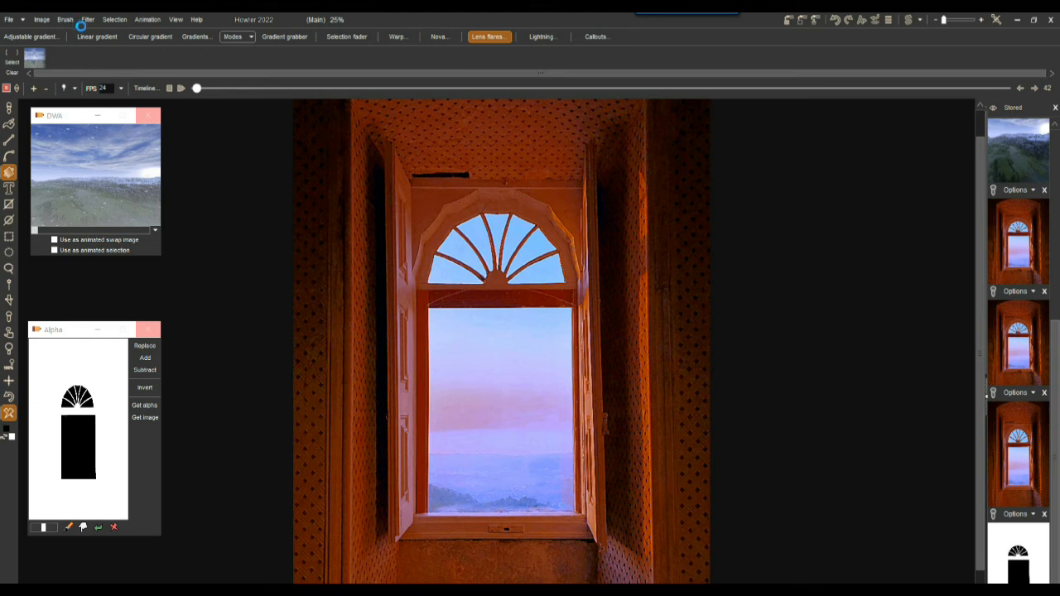
# Resample the window brush to 1280 pixels wide and 2100 pixels high without constraining proportions.
pyautogui.click(66, 19)
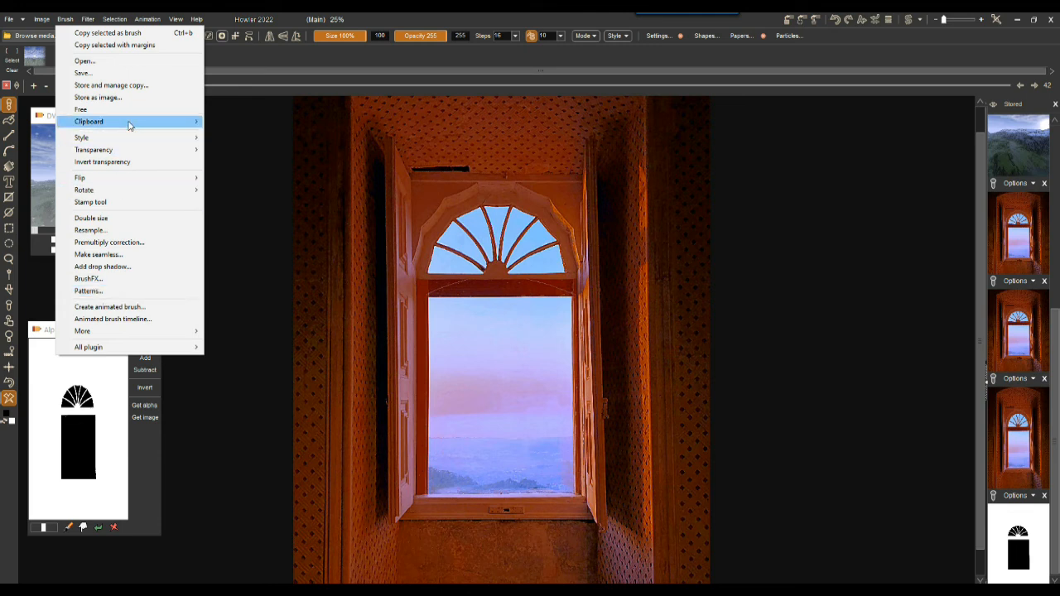
pyautogui.click(96, 232)
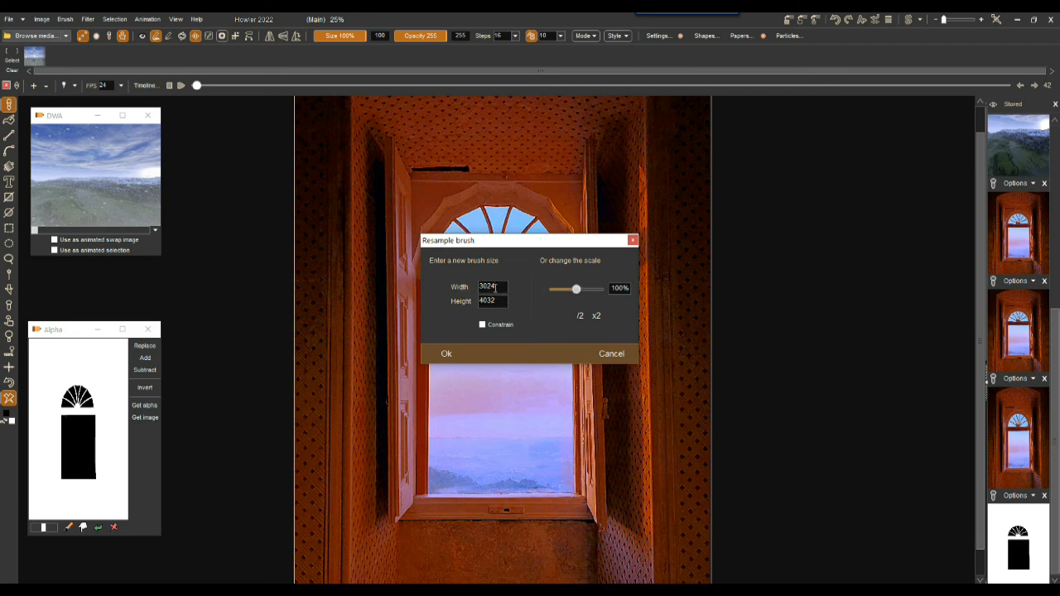
pyautogui.moveTo(577, 292); pyautogui.dragTo(568, 293)
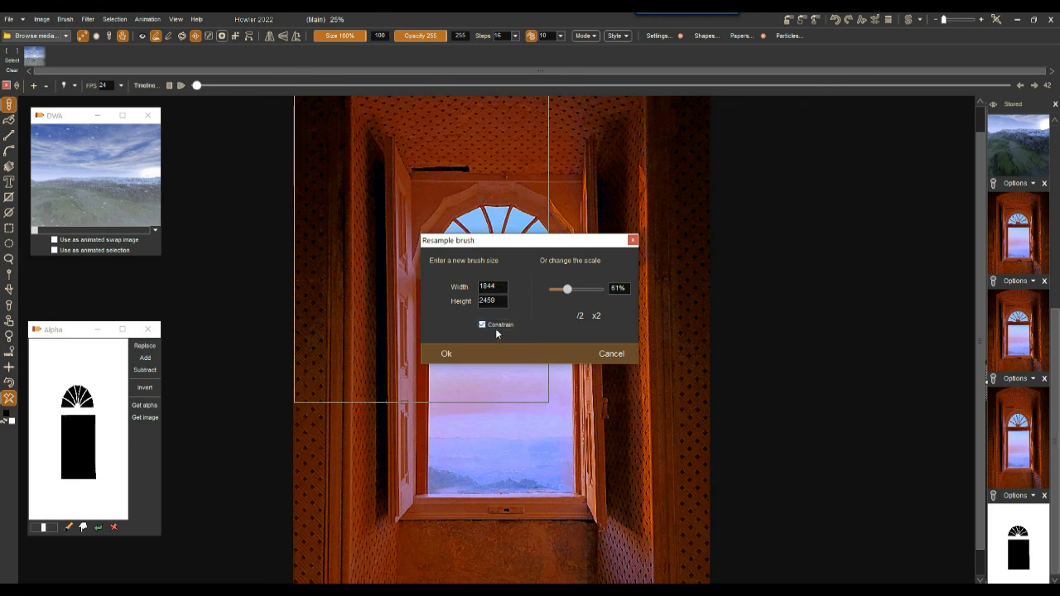
pyautogui.moveTo(505, 286); pyautogui.dragTo(462, 288)
pyautogui.write('1280')
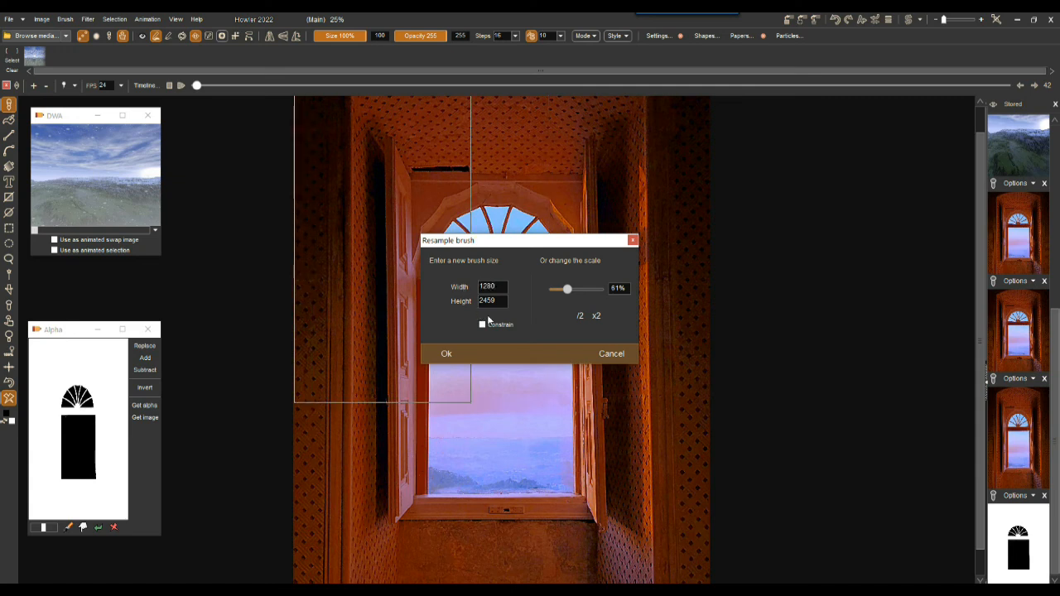
pyautogui.moveTo(498, 303); pyautogui.dragTo(442, 300)
pyautogui.write('2100')
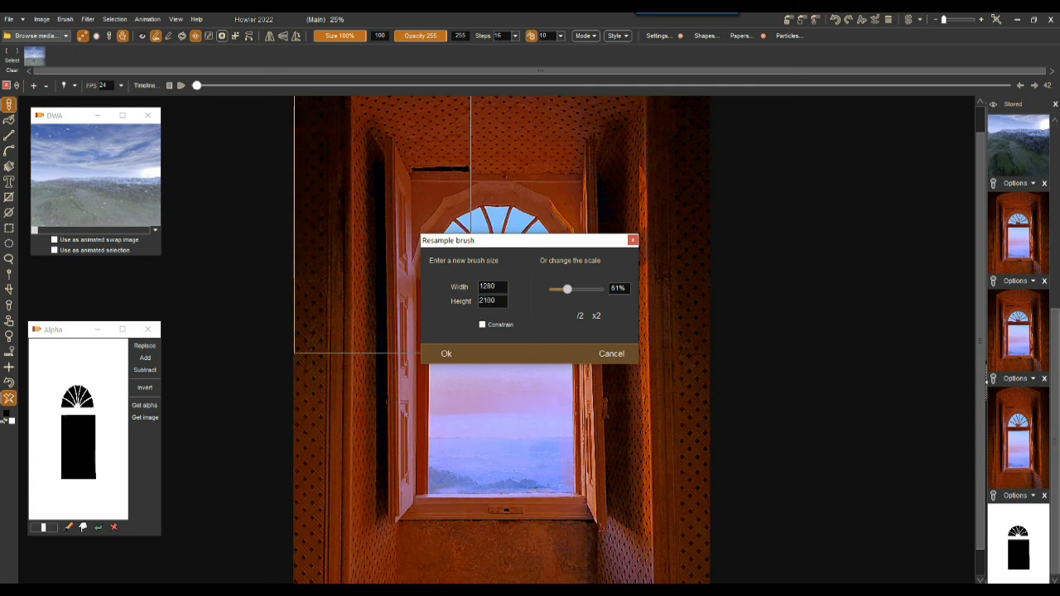
pyautogui.click(443, 354)
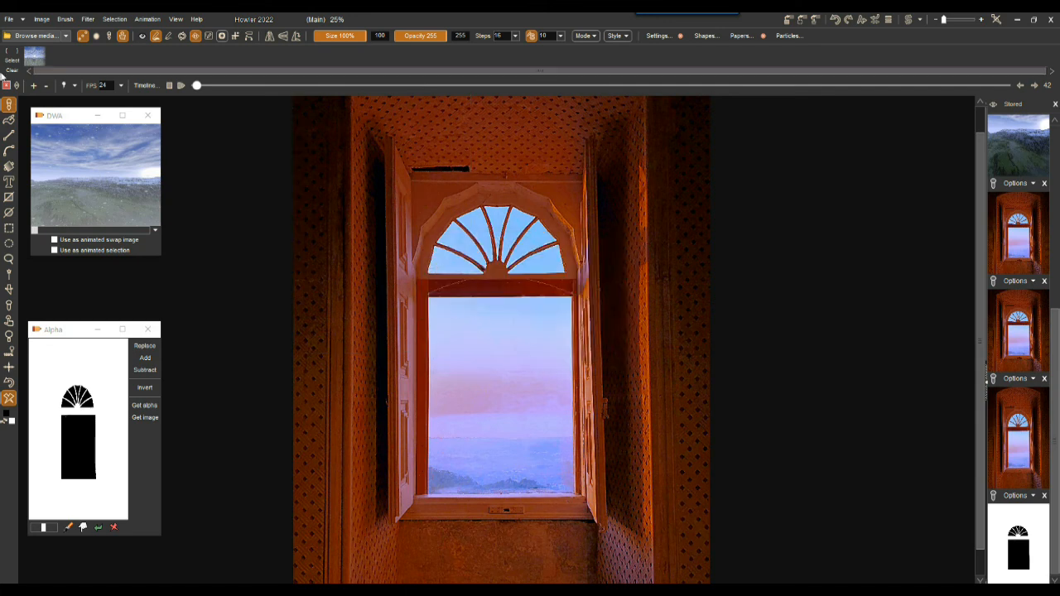
# Store a managed copy of the resampled window brush and move its Store brush window clear of the animation preview.
pyautogui.click(66, 19)
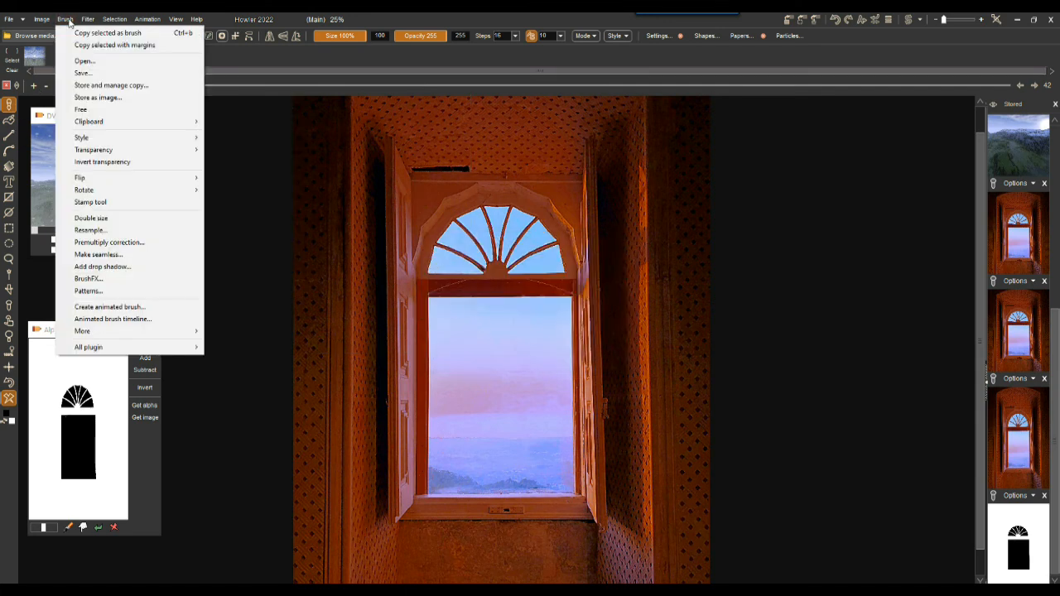
pyautogui.click(99, 86)
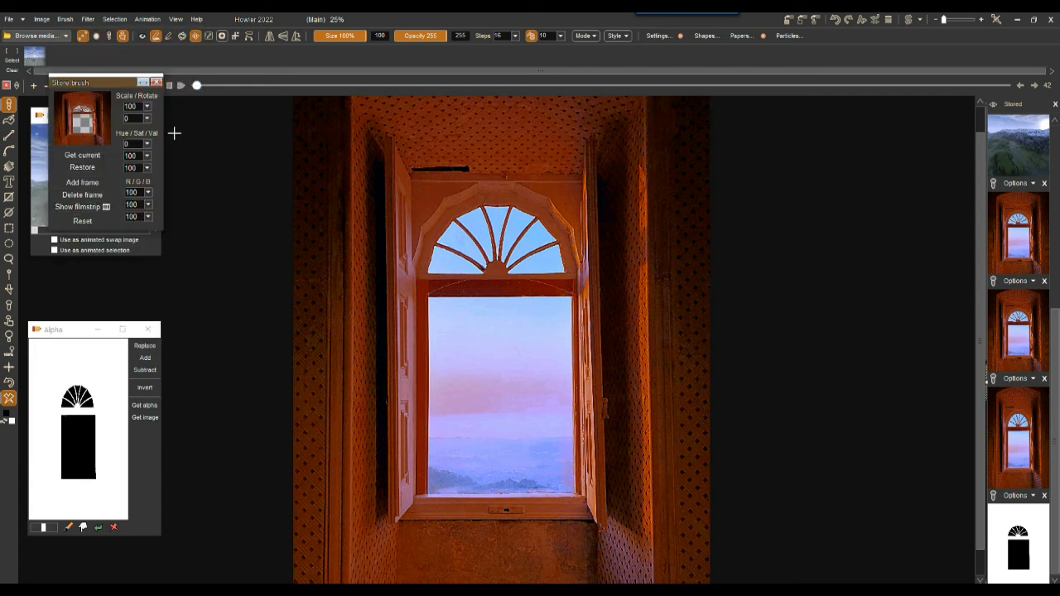
pyautogui.moveTo(106, 83)
pyautogui.mouseDown()
pyautogui.moveTo(266, 158)
pyautogui.moveTo(253, 138)
pyautogui.mouseUp()
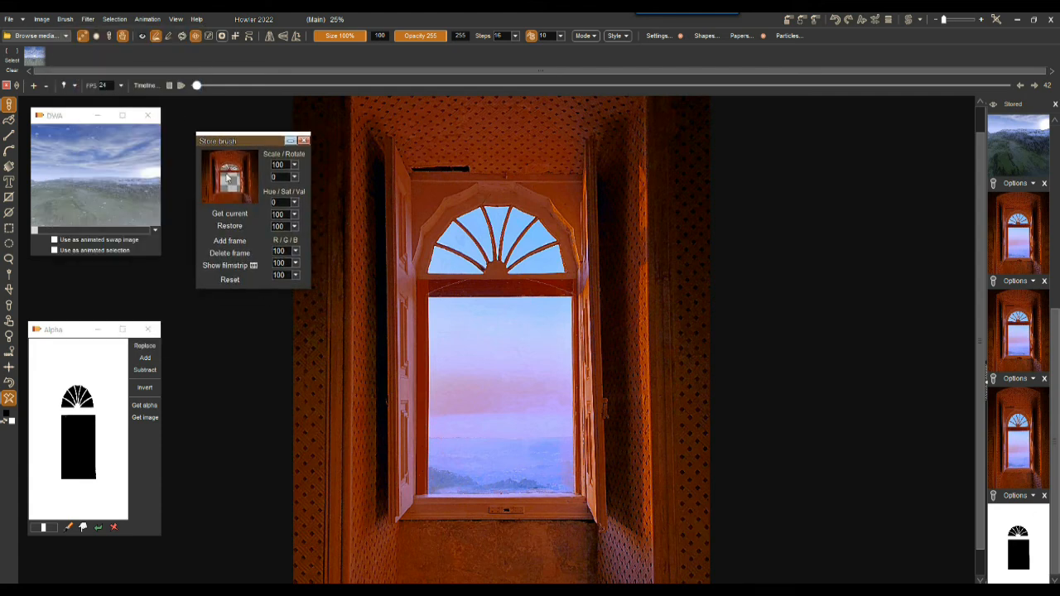
# Preview the window brush over the image, trying a reduced brush size and resetting it to 100.
pyautogui.click(10, 106)
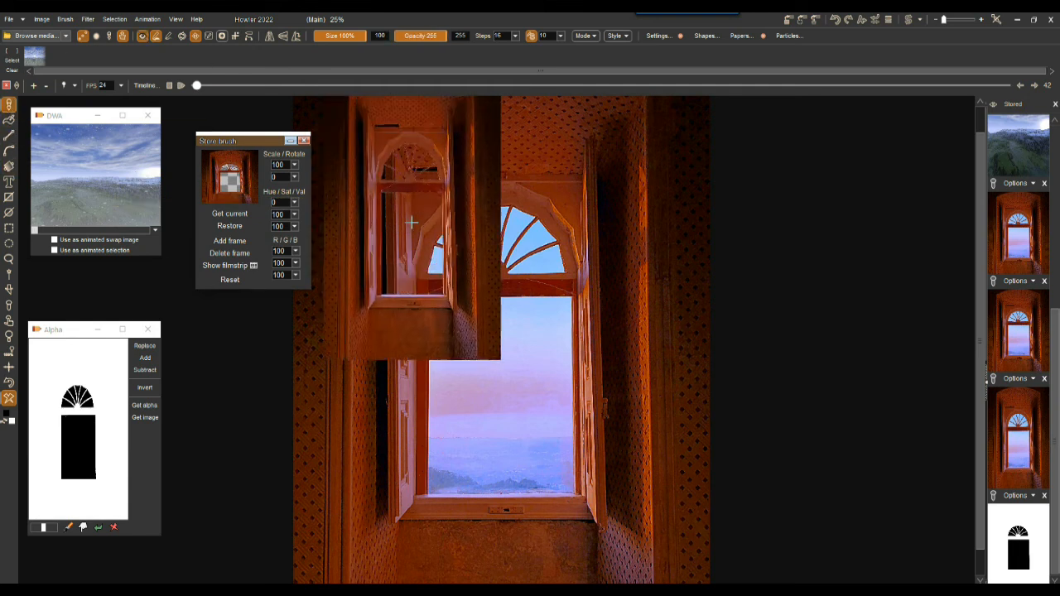
pyautogui.click(335, 36)
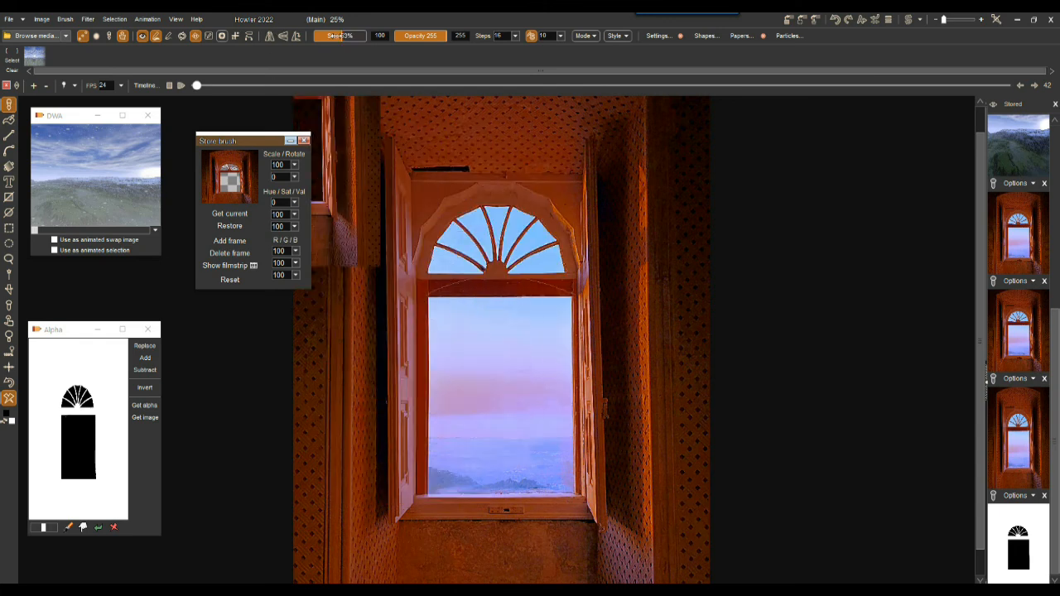
pyautogui.click(380, 36)
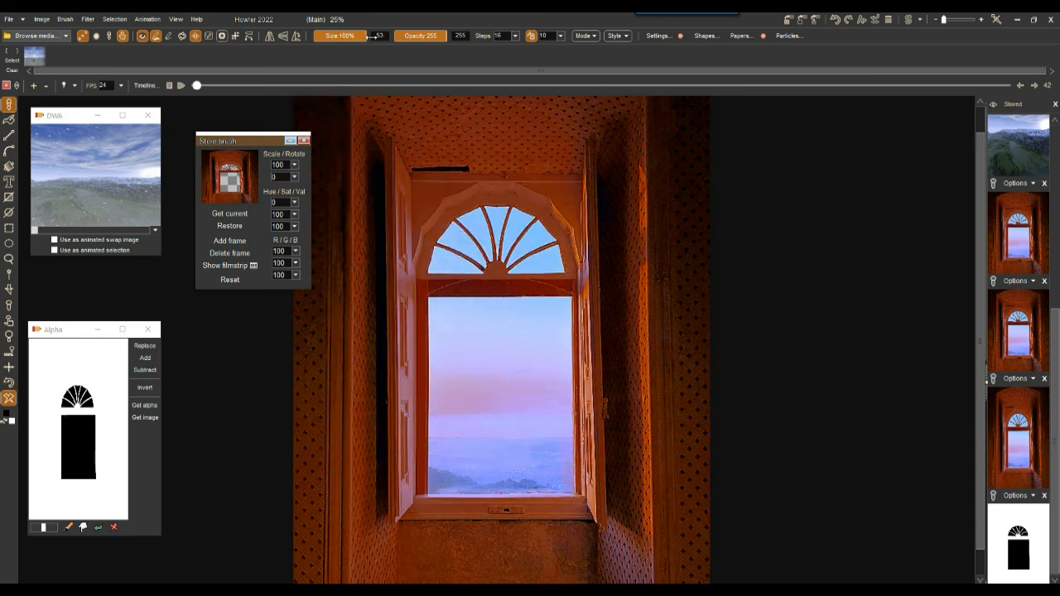
pyautogui.click(497, 333)
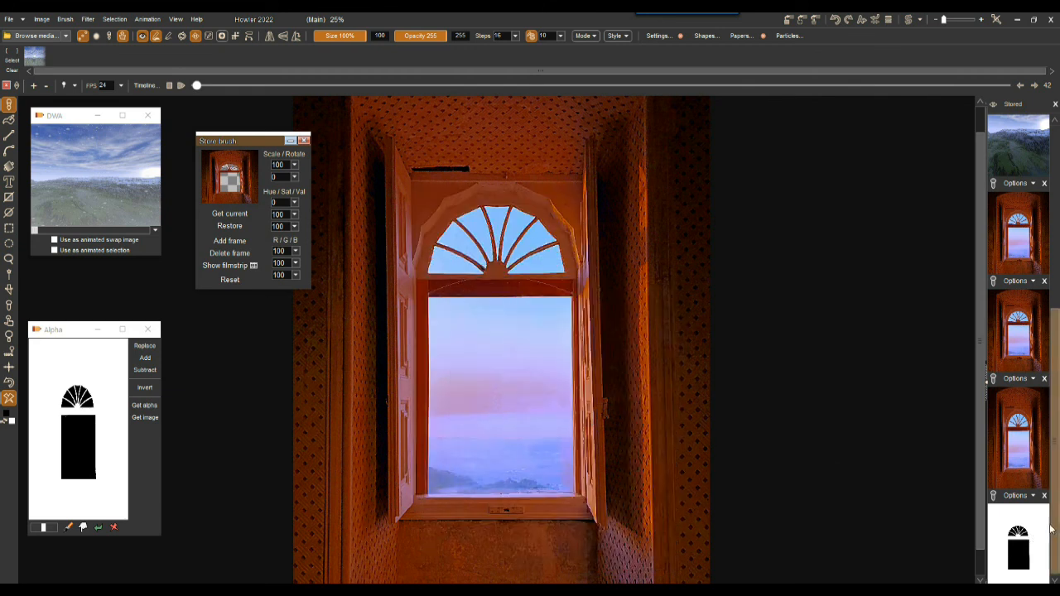
# Paste the stored window image as a new document, replacing the existing buffer.
pyautogui.click(1024, 414)
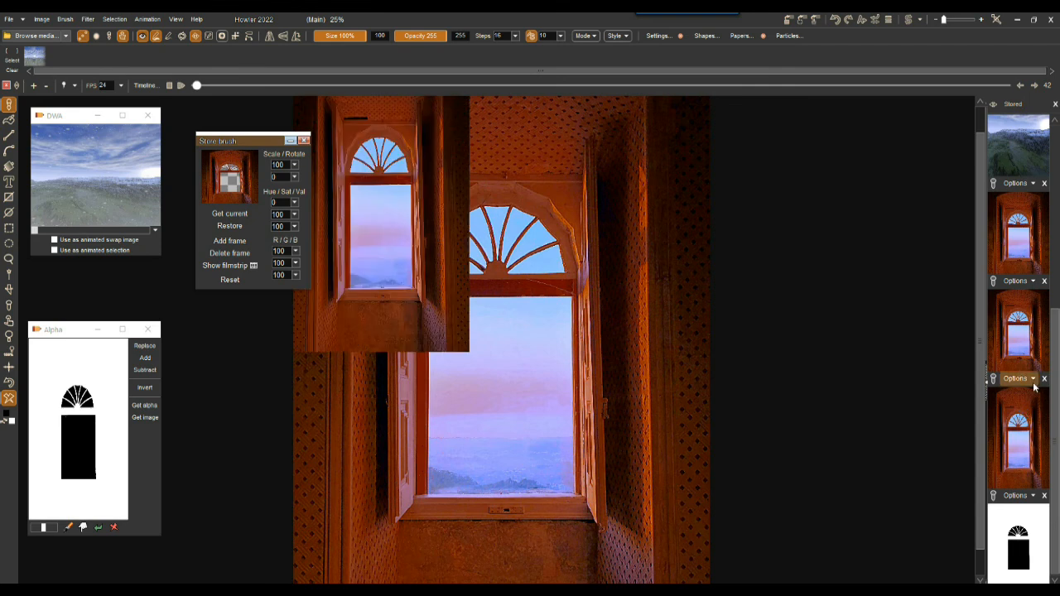
pyautogui.click(1027, 379)
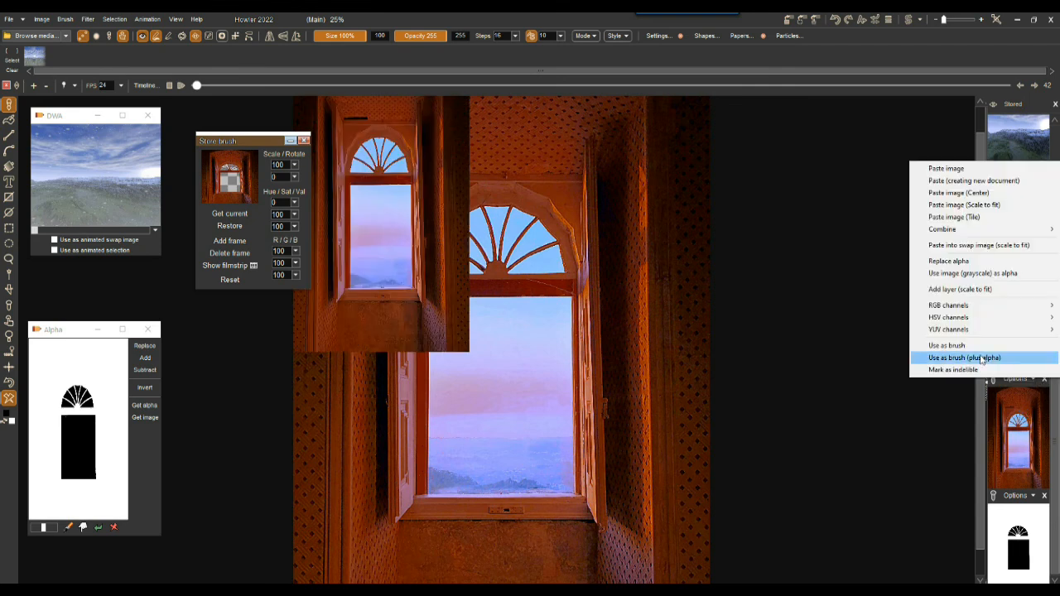
pyautogui.click(963, 181)
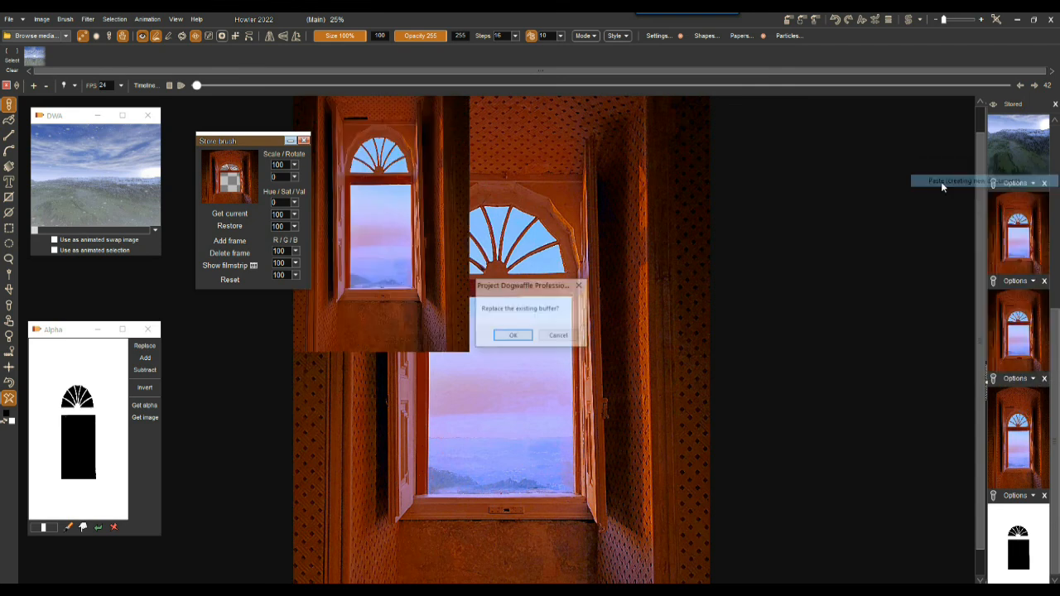
pyautogui.click(512, 337)
pyautogui.scroll(4, 518, 448)
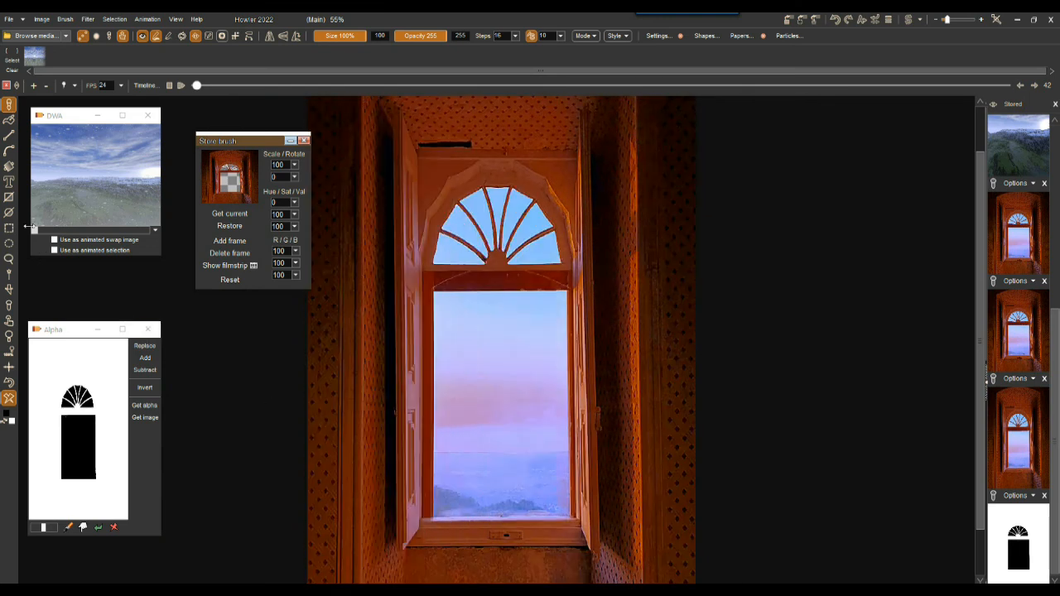
# Restore the stored snowy landscape animation and examine the filters for combining it with the swap image.
pyautogui.click(105, 156)
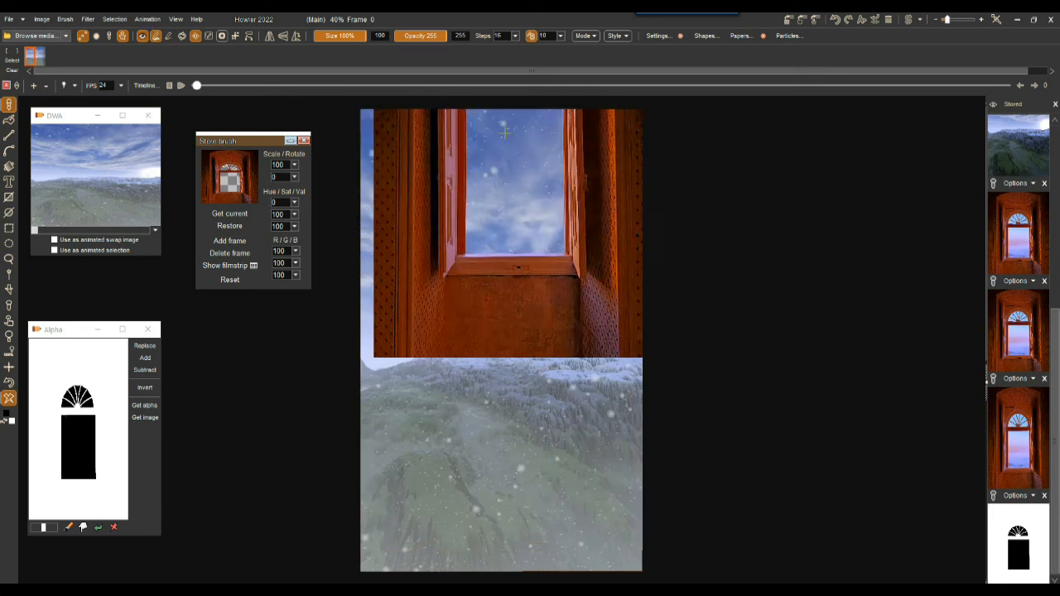
pyautogui.click(87, 19)
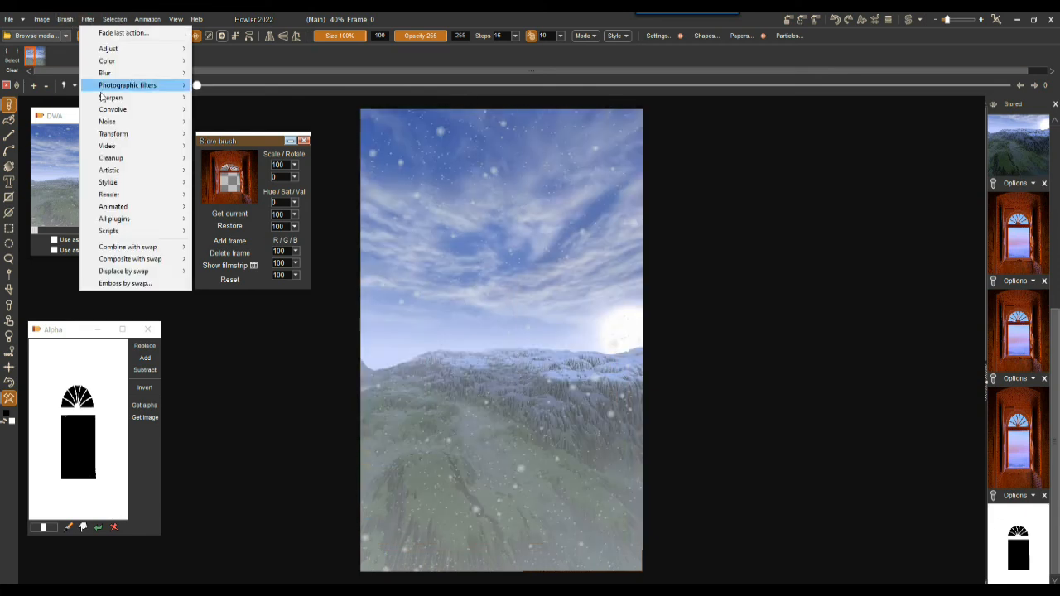
pyautogui.moveTo(145, 251)
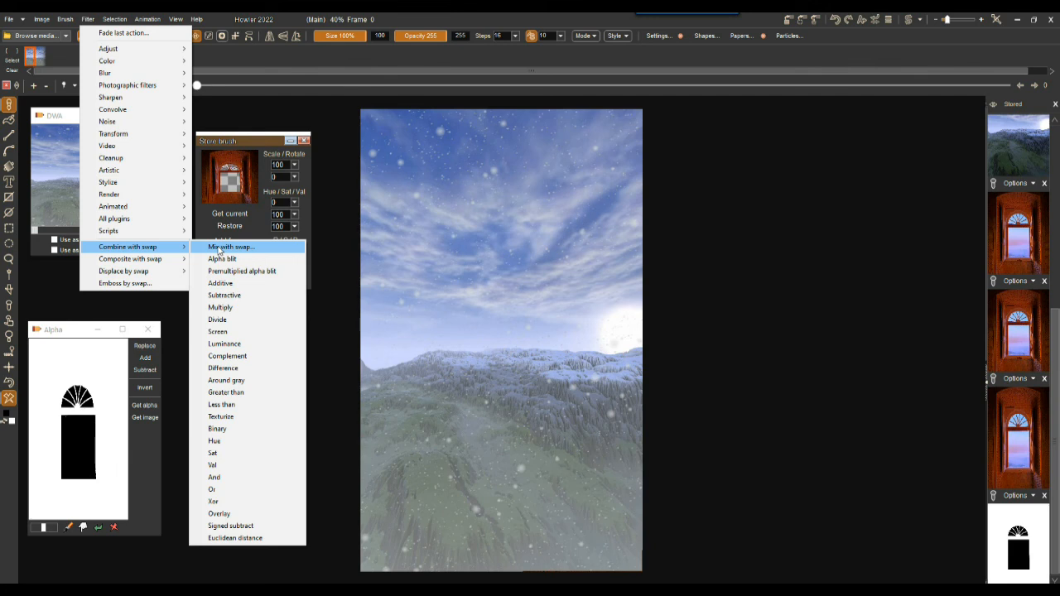
pyautogui.click(575, 23)
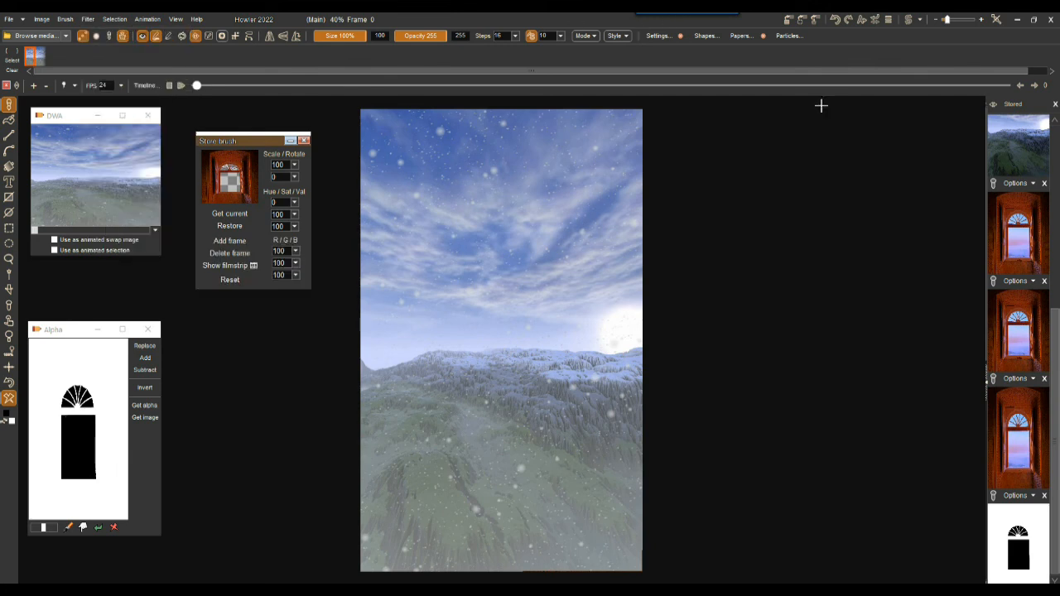
# Paste the stored window image and black-and-white mask over frame 0 and try to replace the alpha with the stored one.
pyautogui.click(1018, 430)
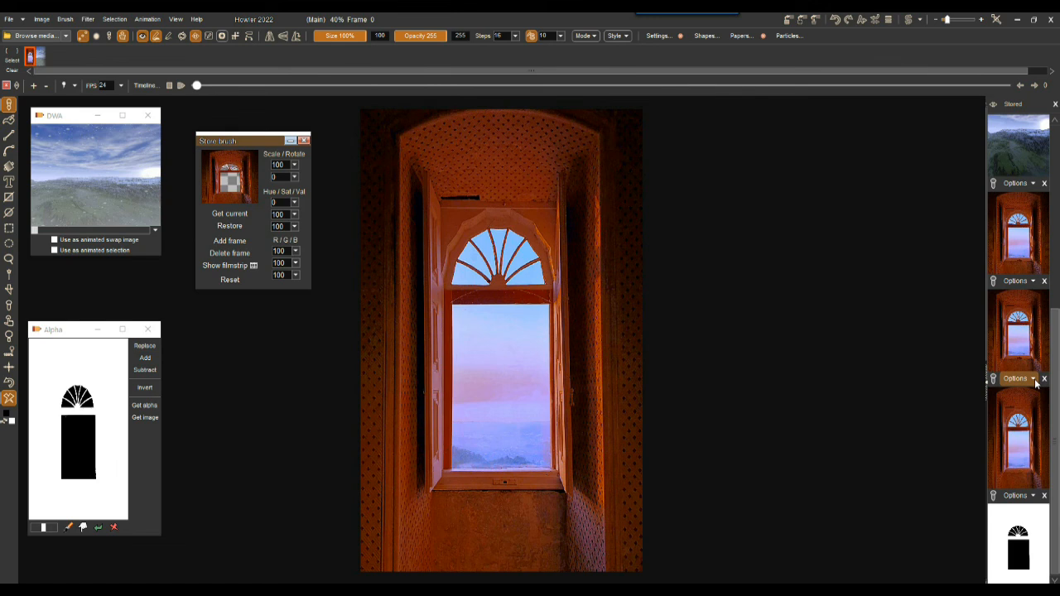
pyautogui.click(1022, 544)
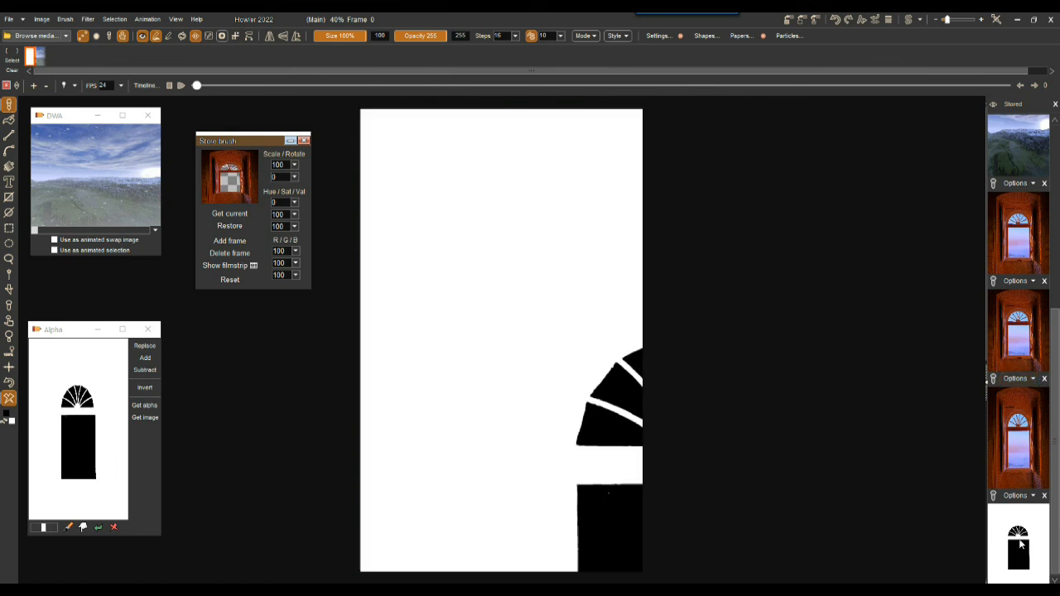
pyautogui.click(1016, 495)
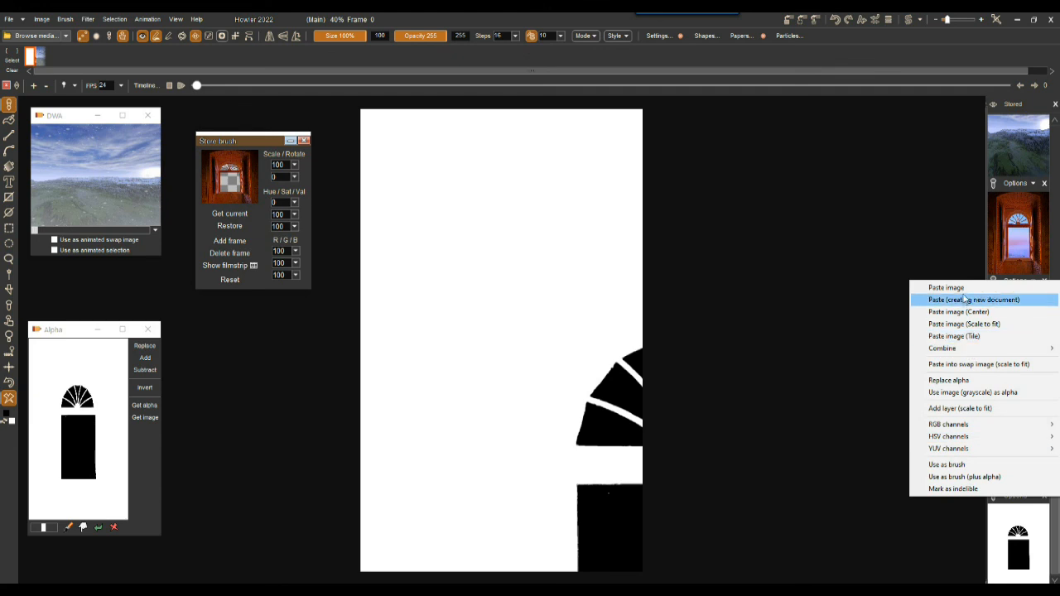
pyautogui.click(87, 415)
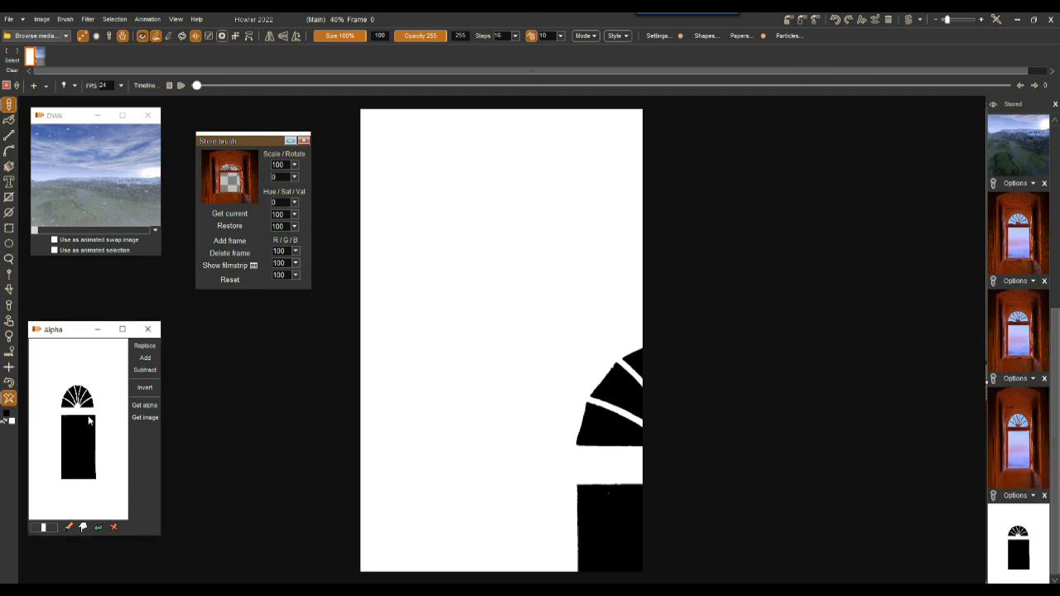
pyautogui.click(145, 345)
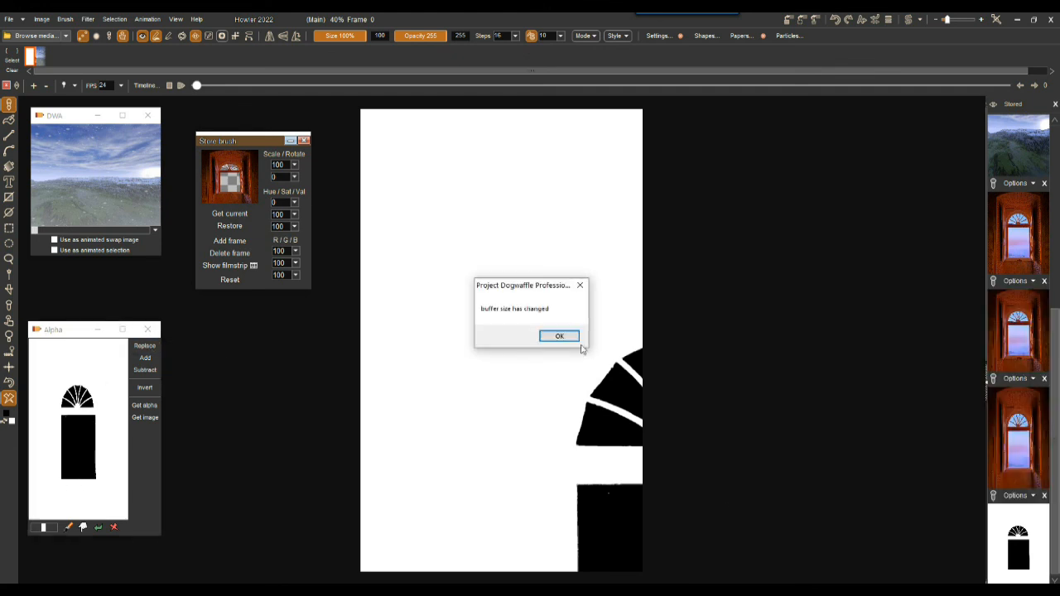
pyautogui.click(555, 337)
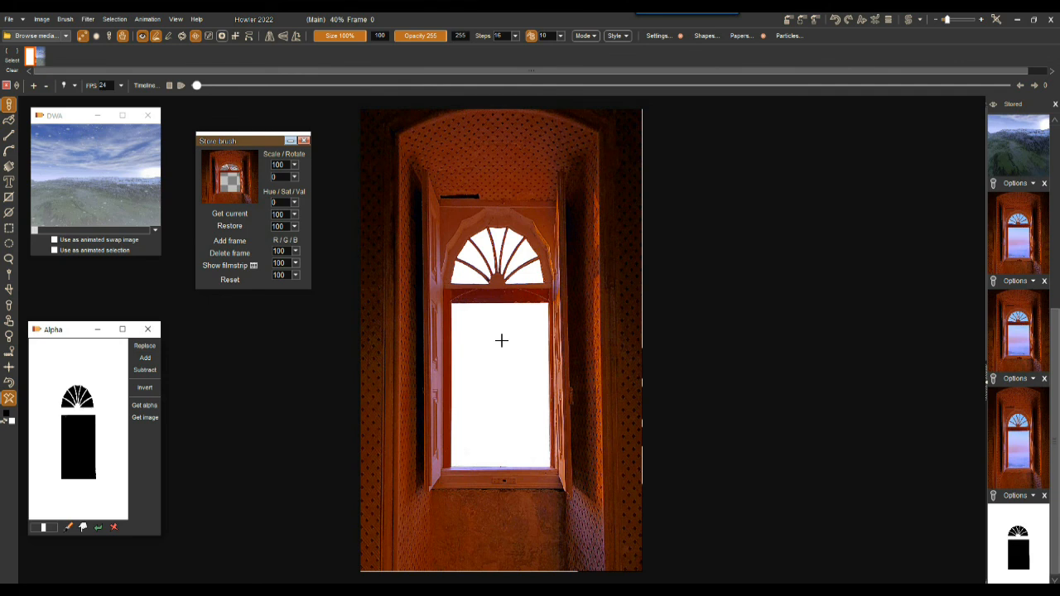
# Restore the stored snowy landscape animation in place of the pasted mask image.
pyautogui.click(41, 231)
pyautogui.moveTo(42, 231)
pyautogui.mouseDown()
pyautogui.moveTo(98, 230)
pyautogui.moveTo(34, 230)
pyautogui.mouseUp()
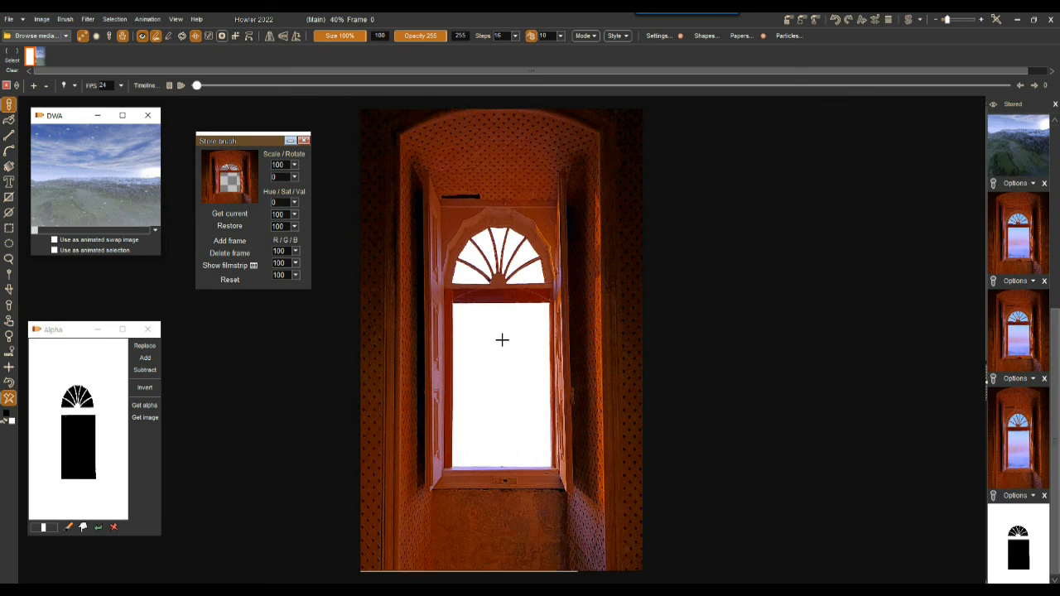
pyautogui.click(99, 172)
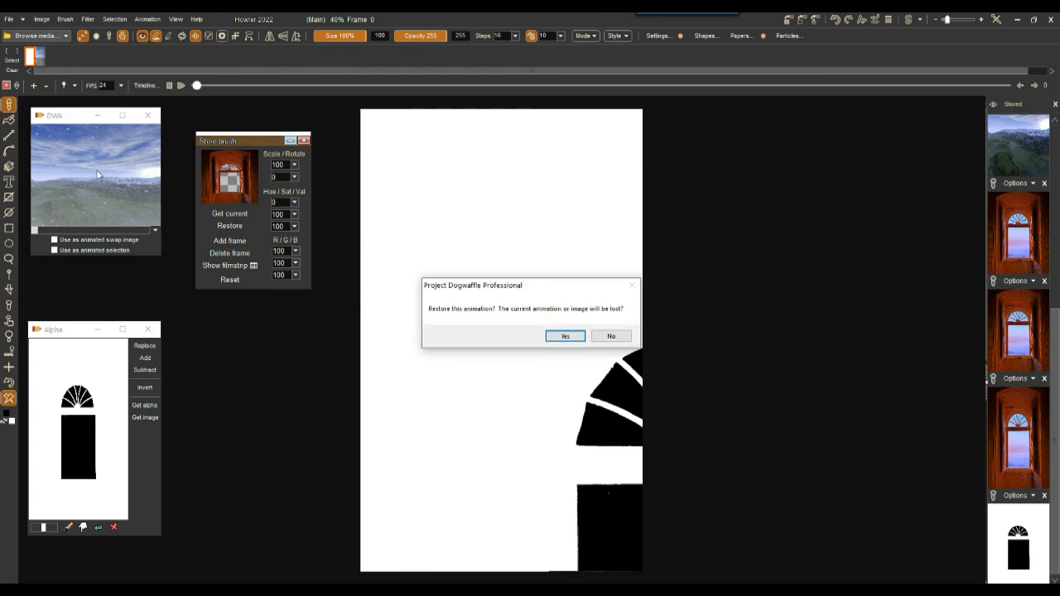
pyautogui.click(557, 338)
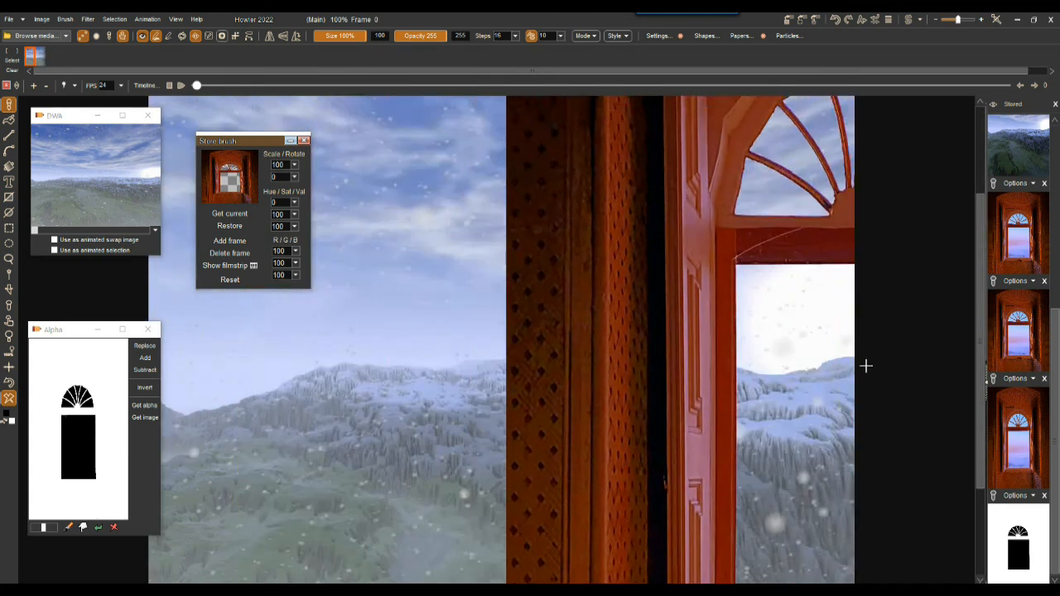
pyautogui.scroll(-2, 919, 441)
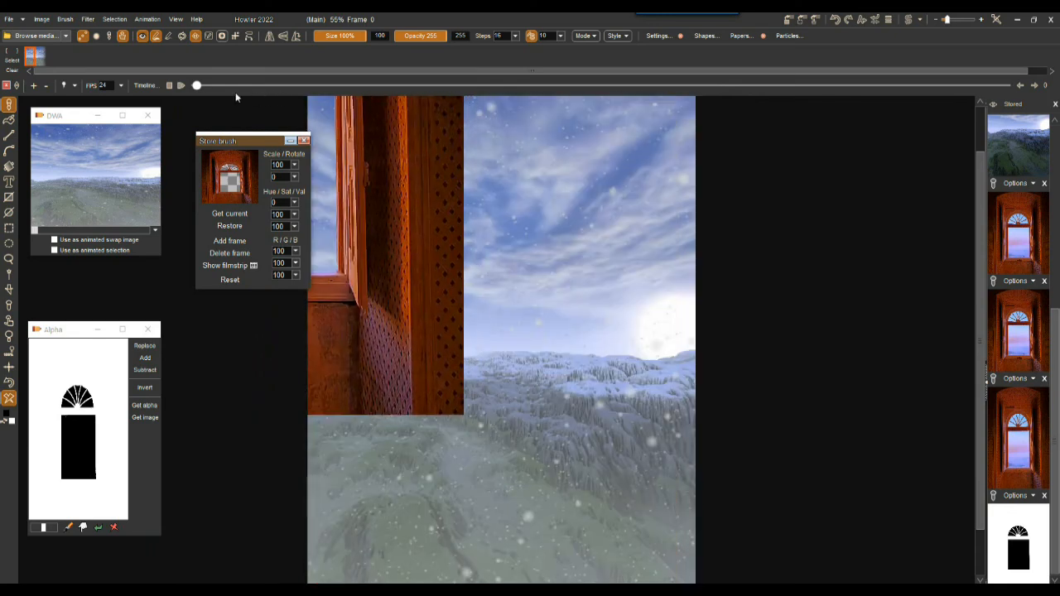
# Try out the Brush keyframer in an enlarged window by shifting the window brush over the landscape, and close it.
pyautogui.moveTo(254, 138); pyautogui.dragTo(163, 203)
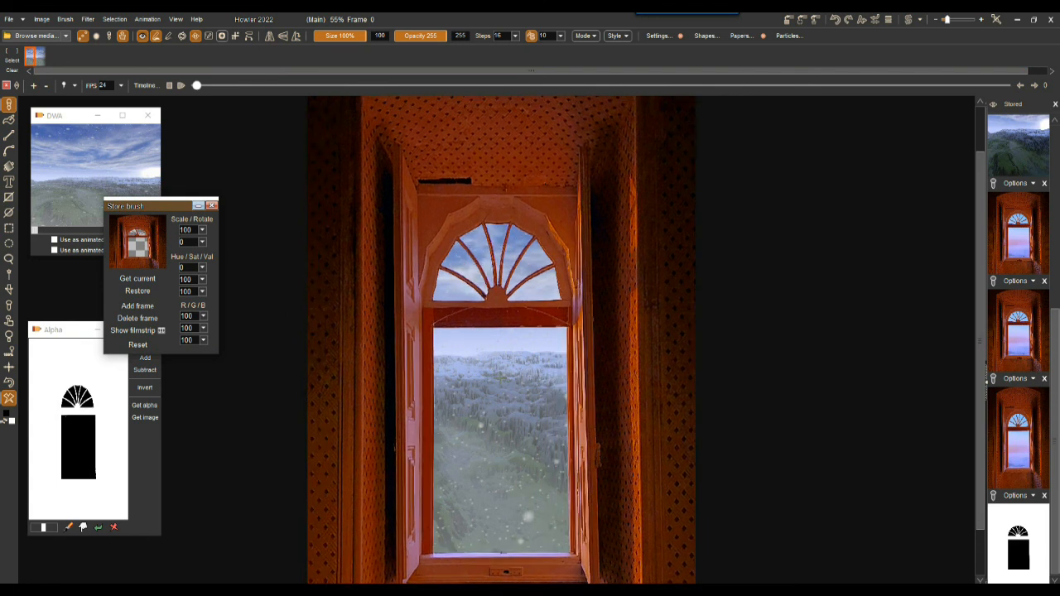
pyautogui.click(148, 18)
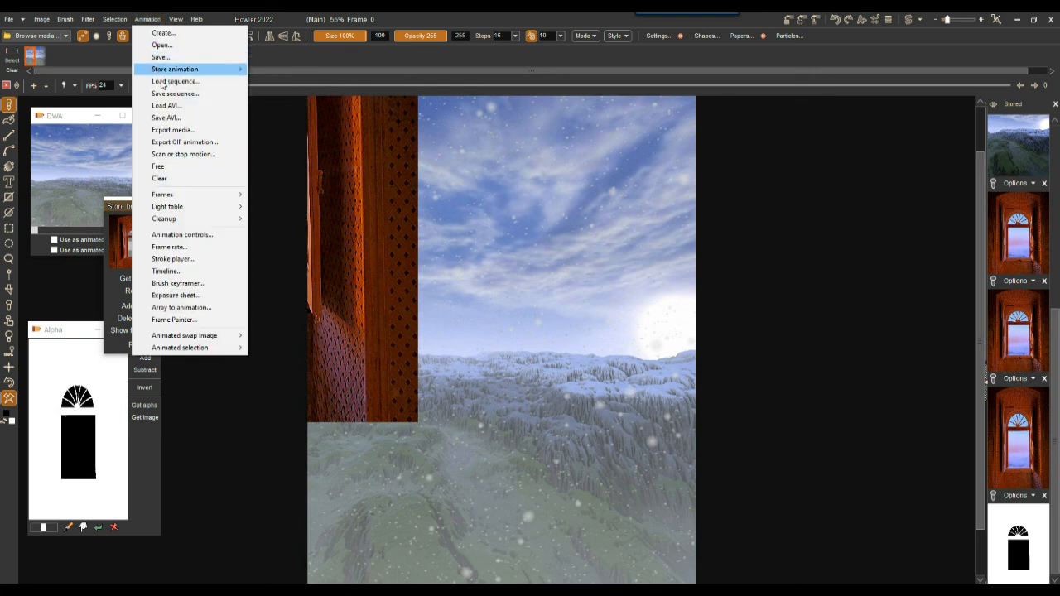
pyautogui.click(190, 284)
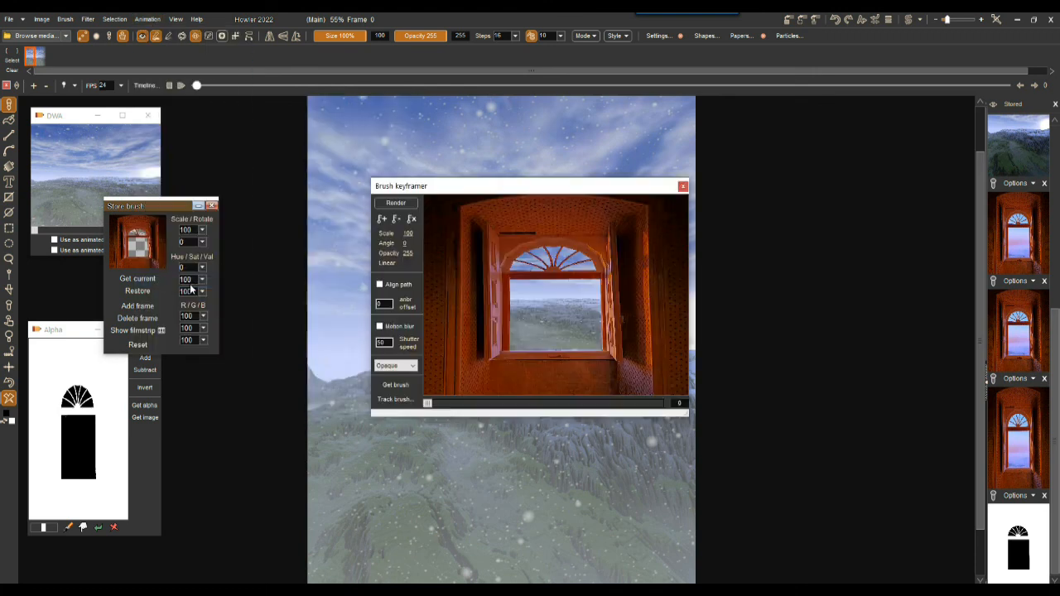
pyautogui.moveTo(496, 189)
pyautogui.mouseDown()
pyautogui.moveTo(592, 144)
pyautogui.moveTo(556, 131)
pyautogui.moveTo(411, 121)
pyautogui.moveTo(362, 92)
pyautogui.mouseUp()
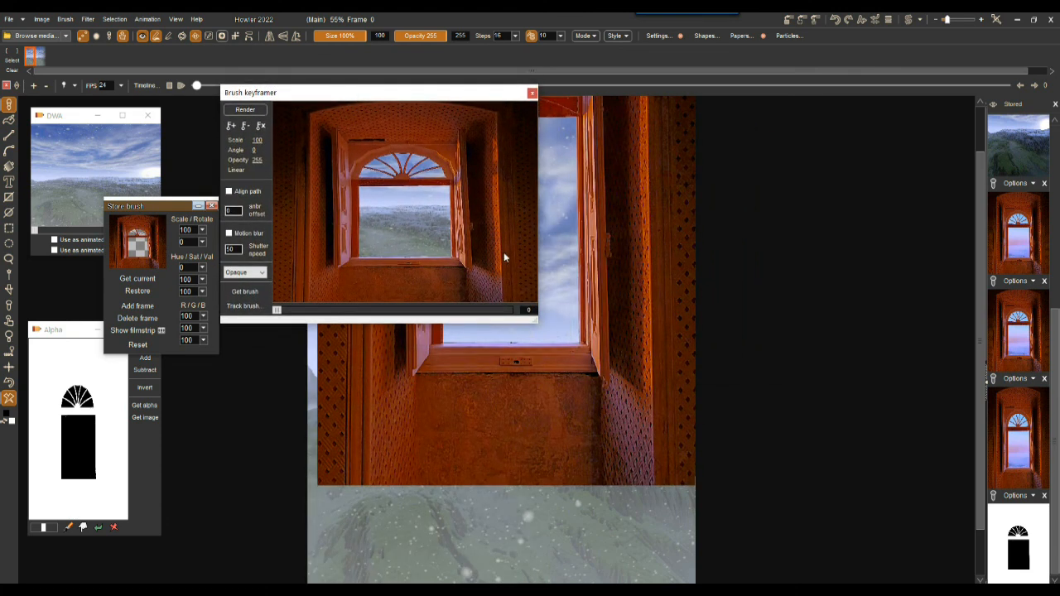
pyautogui.moveTo(537, 323)
pyautogui.mouseDown()
pyautogui.moveTo(589, 549)
pyautogui.moveTo(665, 571)
pyautogui.moveTo(619, 570)
pyautogui.mouseUp()
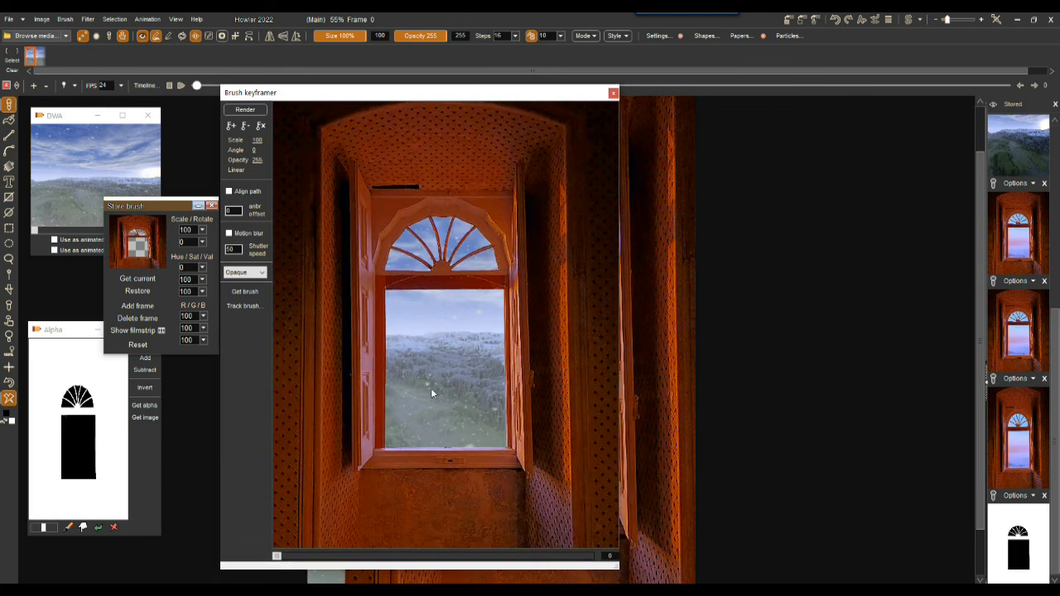
pyautogui.moveTo(441, 323)
pyautogui.mouseDown()
pyautogui.moveTo(420, 320)
pyautogui.moveTo(377, 364)
pyautogui.moveTo(457, 340)
pyautogui.mouseUp()
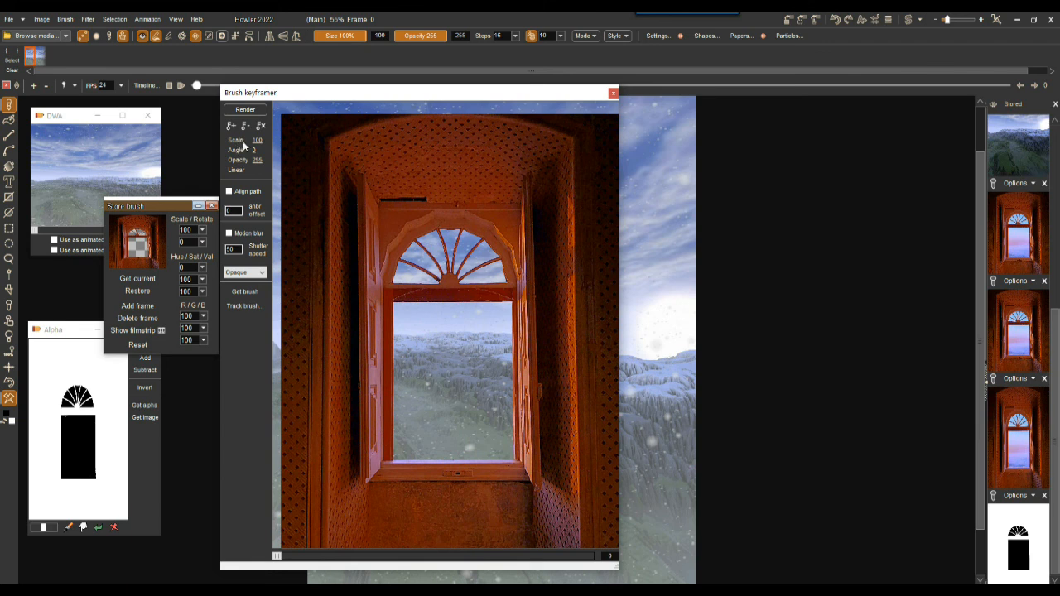
pyautogui.click(613, 92)
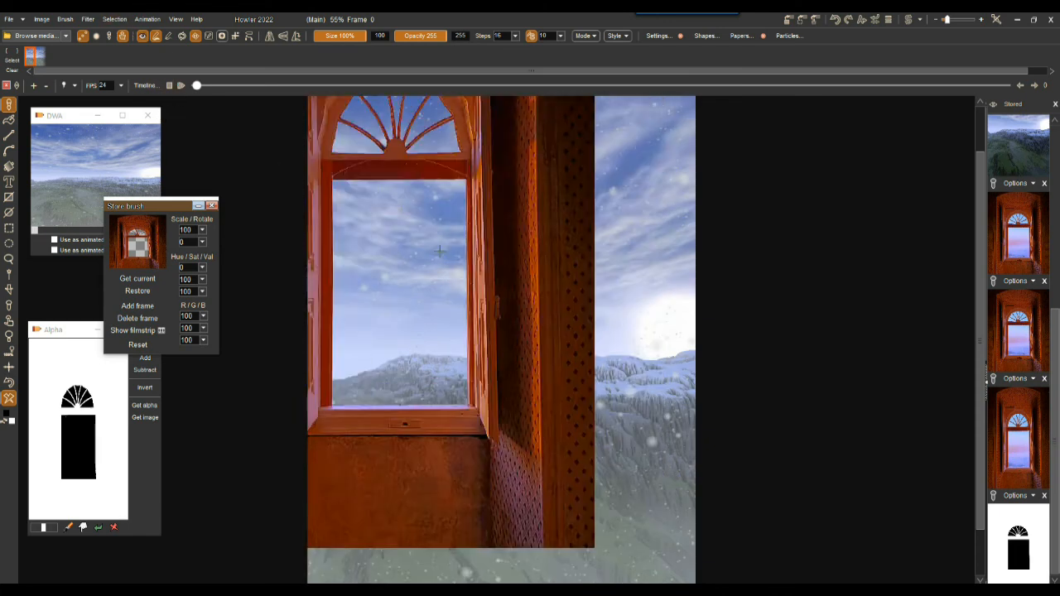
# Turn off the brush preview on the canvas and open the Brush keyframer for the window brush.
pyautogui.click(143, 36)
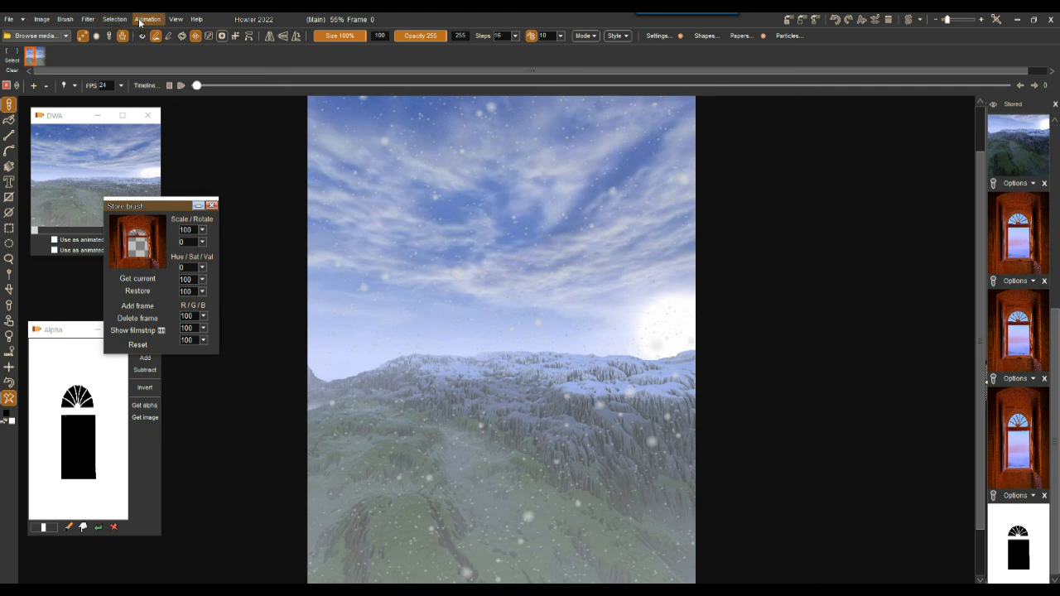
pyautogui.click(148, 19)
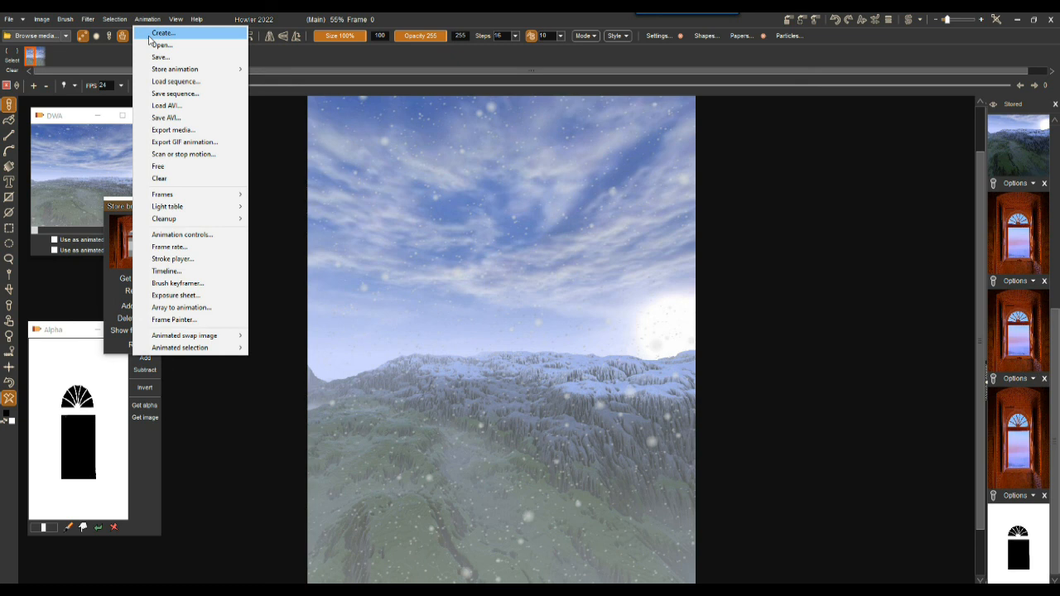
pyautogui.click(190, 284)
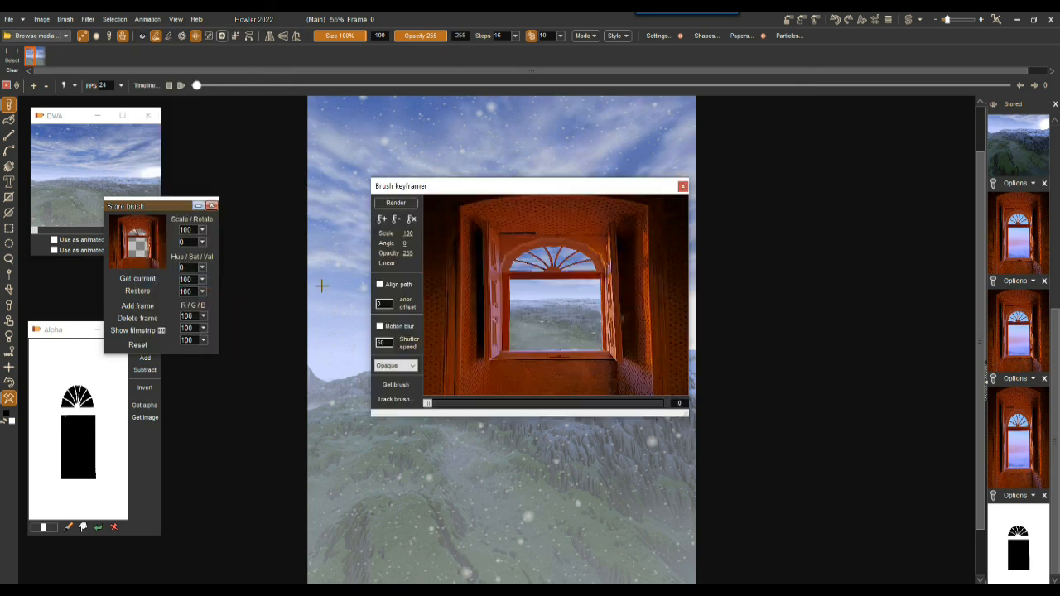
# Enlarge the Brush keyframer and preview the window brush over the snowy landscape at different frames.
pyautogui.moveTo(496, 178)
pyautogui.mouseDown()
pyautogui.moveTo(495, 10)
pyautogui.moveTo(444, 91)
pyautogui.moveTo(621, 110)
pyautogui.mouseUp()
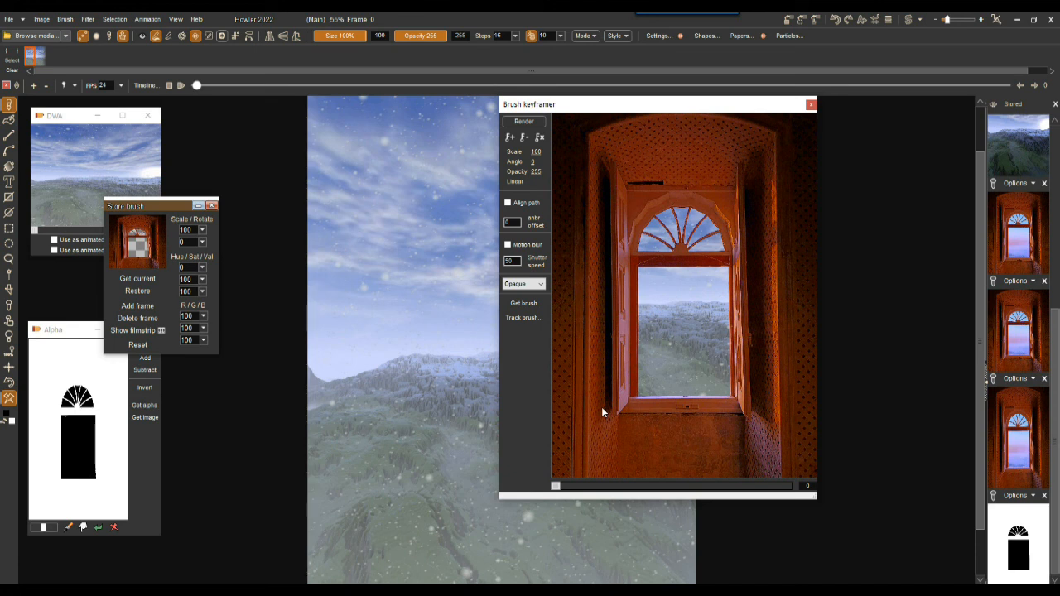
pyautogui.moveTo(556, 486); pyautogui.dragTo(603, 493)
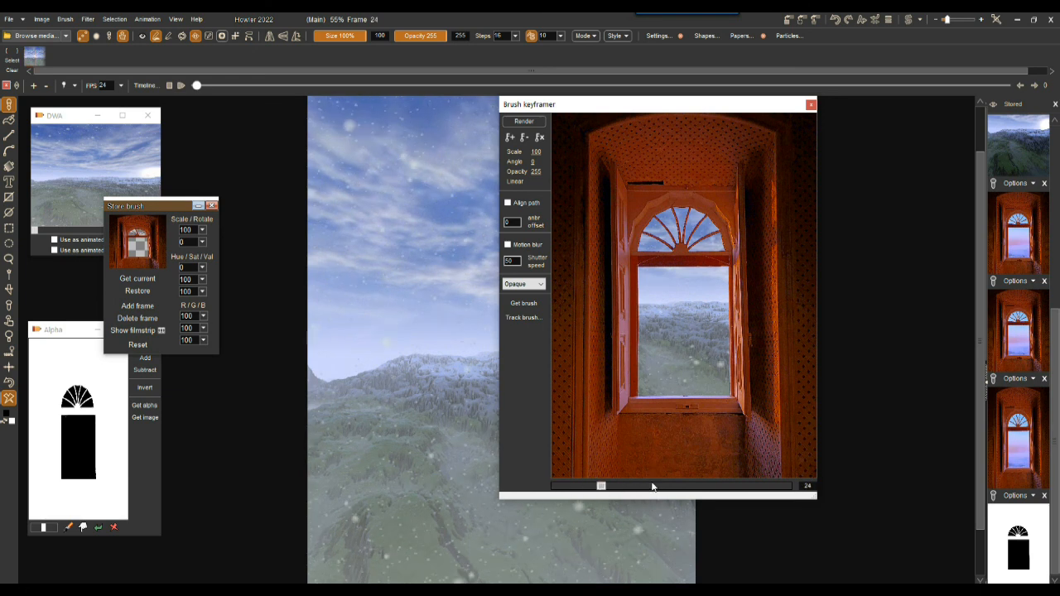
pyautogui.moveTo(606, 490); pyautogui.dragTo(765, 487)
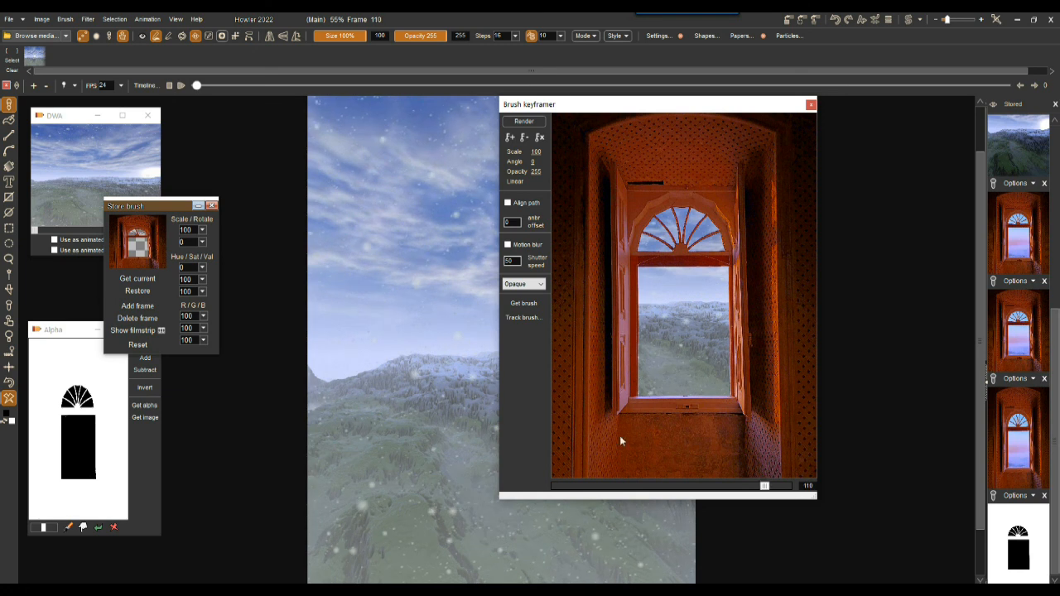
pyautogui.moveTo(763, 487); pyautogui.dragTo(609, 494)
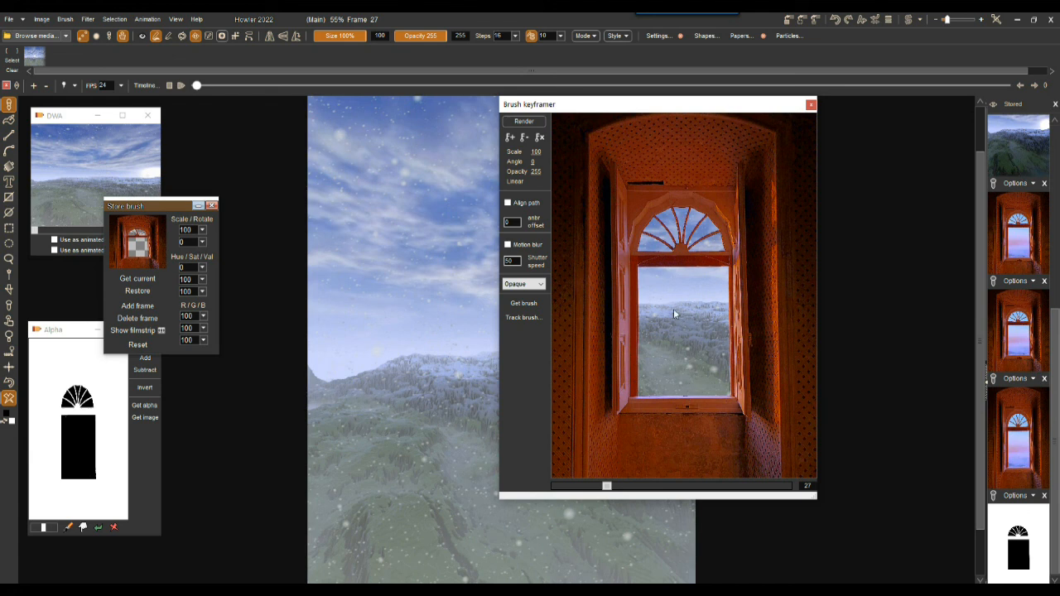
# Enlarge the keyframer further and animate the window brush from its original size at frame 0 to scale 125 at frame 122.
pyautogui.moveTo(629, 101); pyautogui.dragTo(574, 72)
pyautogui.moveTo(765, 462)
pyautogui.mouseDown()
pyautogui.moveTo(800, 539)
pyautogui.moveTo(813, 535)
pyautogui.mouseUp()
pyautogui.moveTo(567, 525); pyautogui.dragTo(498, 534)
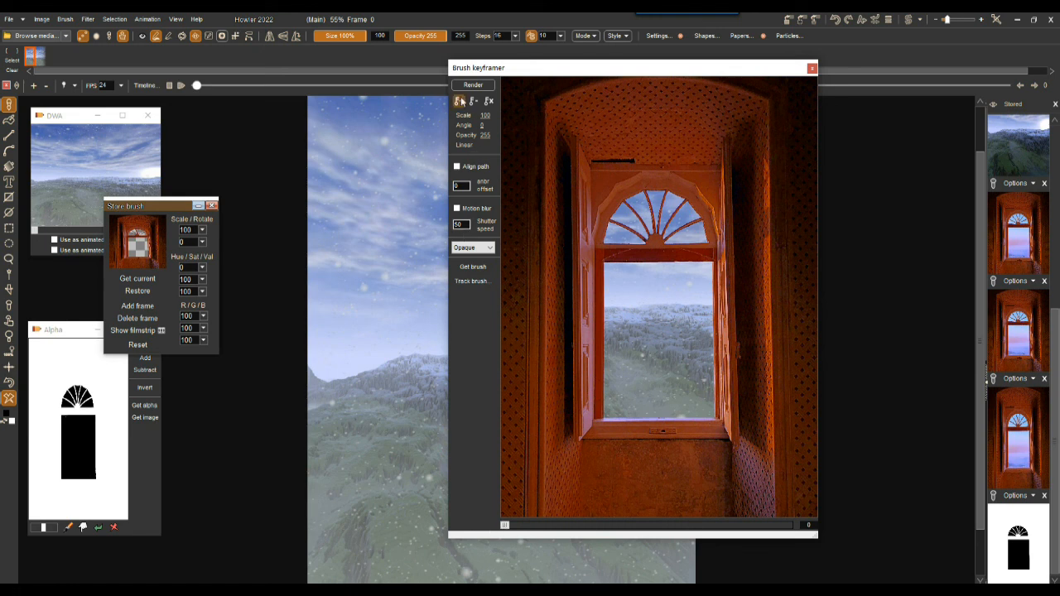
pyautogui.moveTo(578, 524); pyautogui.dragTo(825, 540)
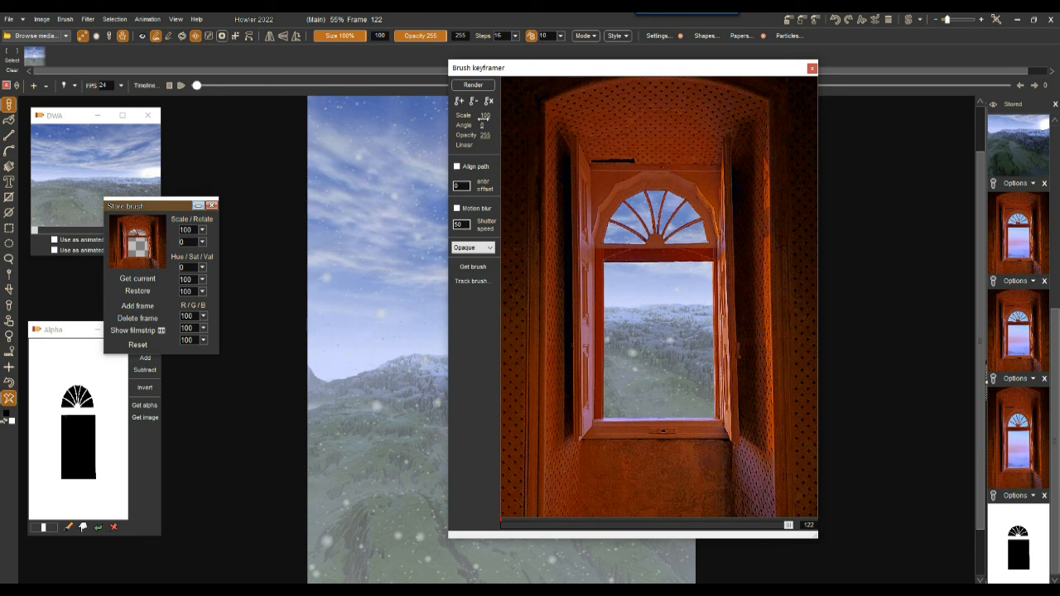
pyautogui.moveTo(487, 115); pyautogui.dragTo(490, 115)
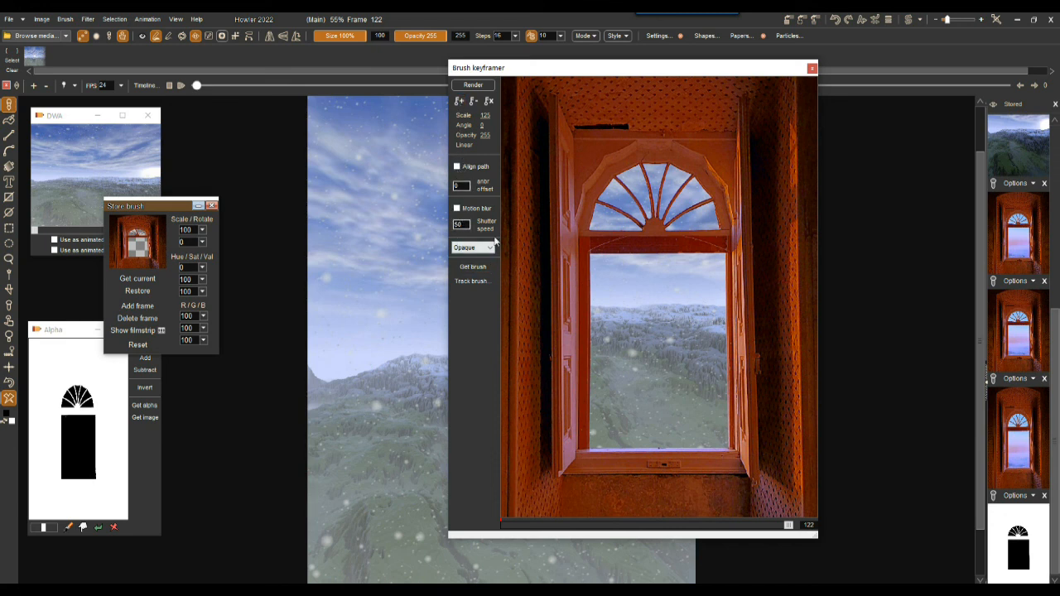
# Render the growing window brush over the landscape frames with Linear interpolation and close the Brush keyframer.
pyautogui.click(466, 146)
pyautogui.moveTo(789, 525); pyautogui.dragTo(493, 538)
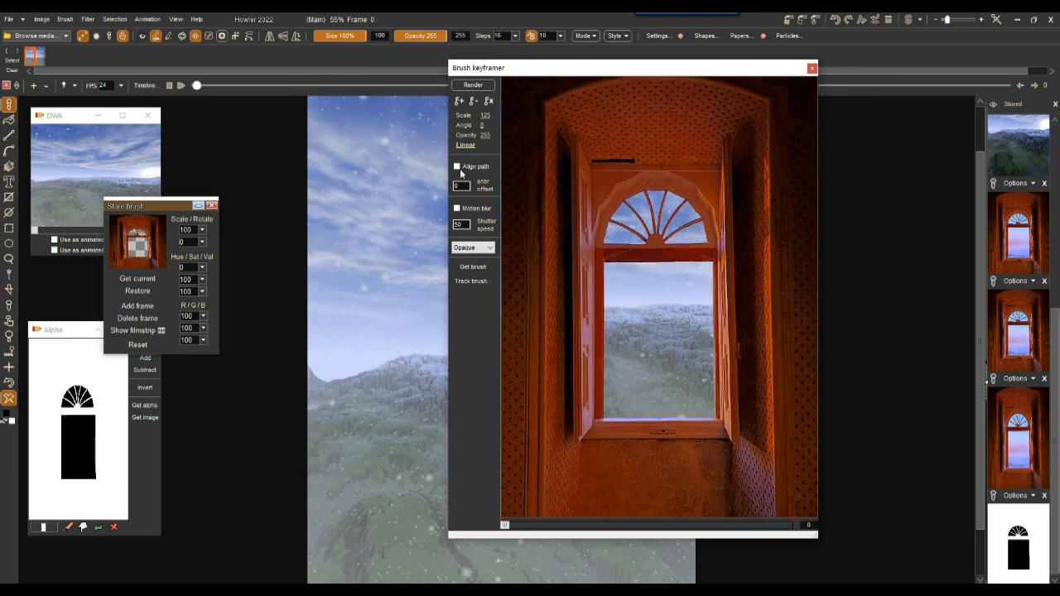
pyautogui.click(473, 84)
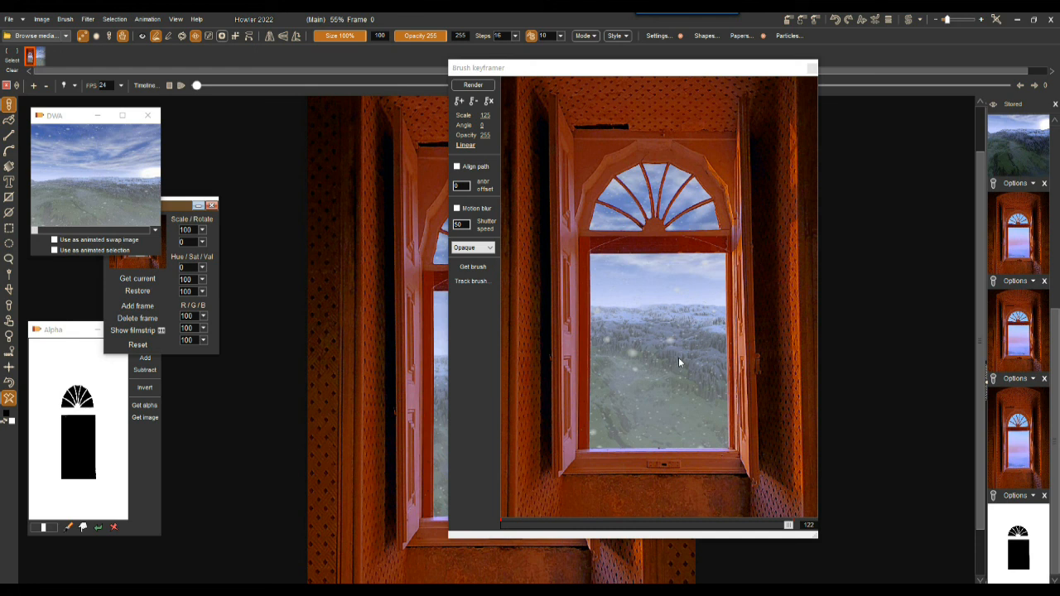
pyautogui.click(813, 68)
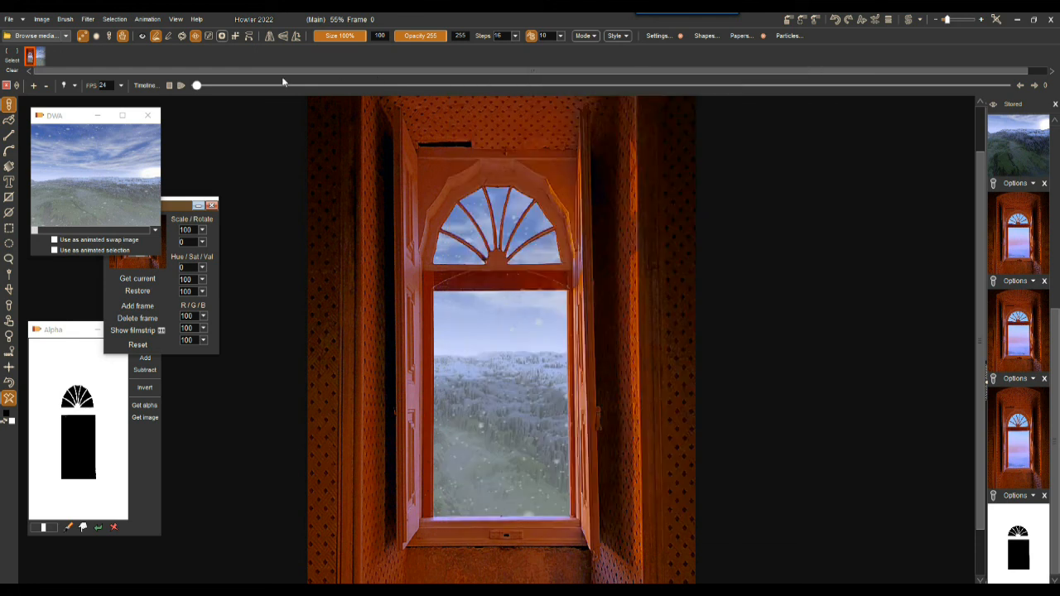
# Play back the rendered window animation and store it to disc.
pyautogui.click(182, 85)
pyautogui.click(148, 18)
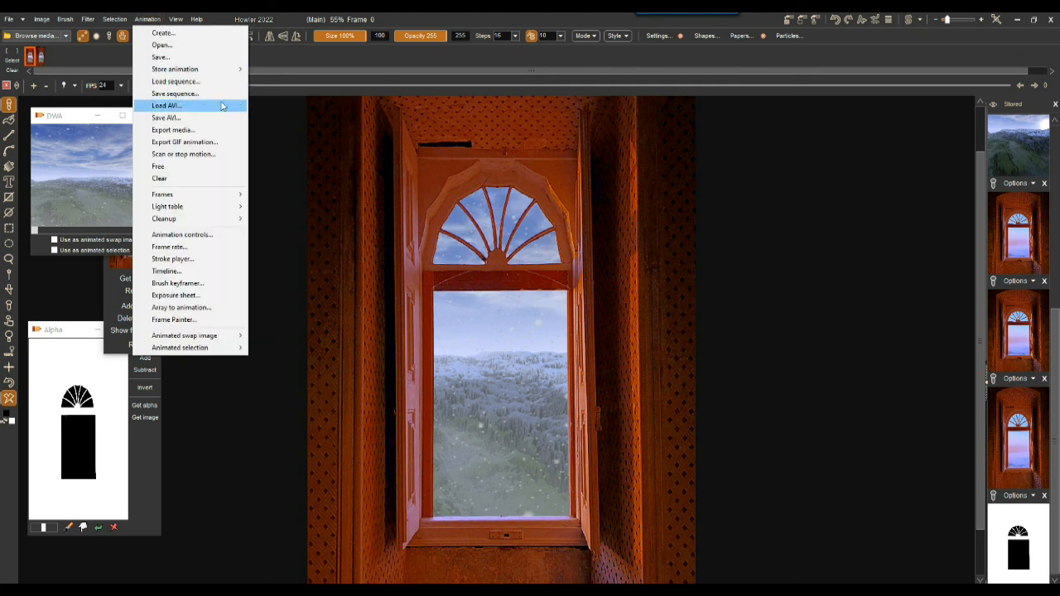
pyautogui.moveTo(177, 73)
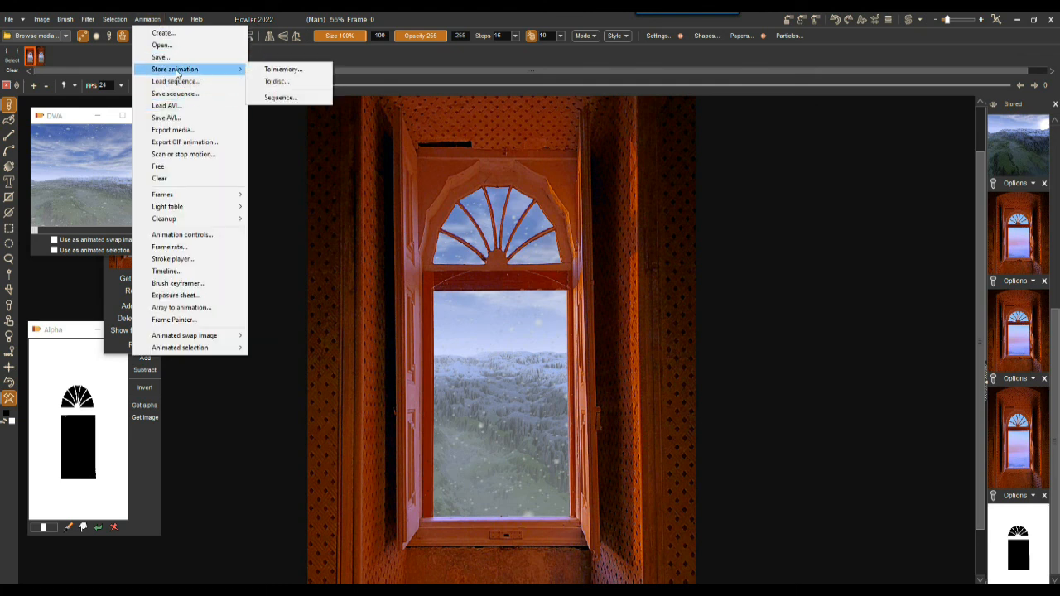
pyautogui.click(276, 82)
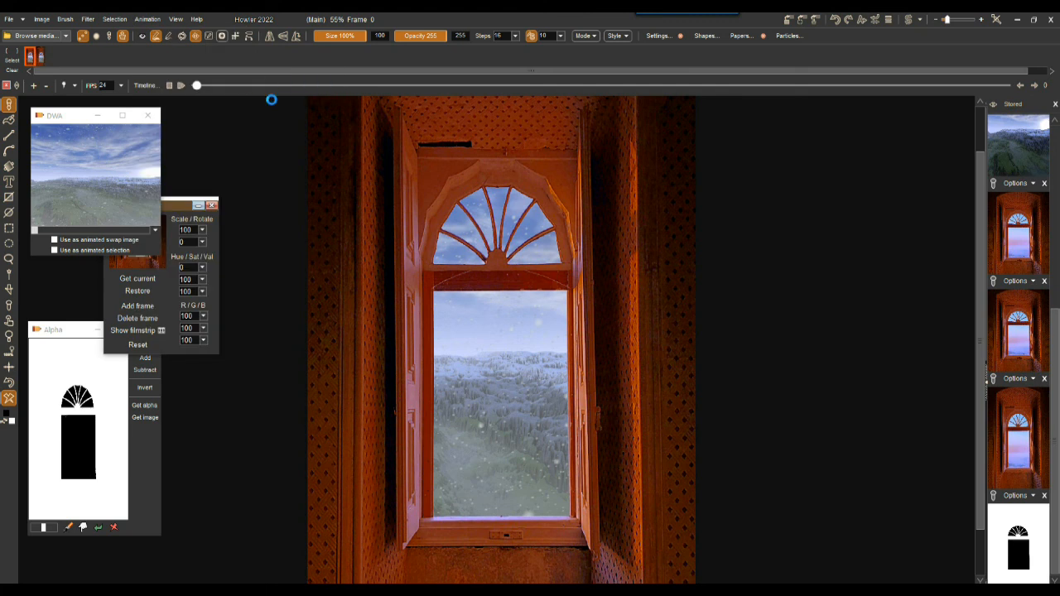
# Resize the stored window animation's preview, place it beside the stored landscape preview, and bring the Alpha window to the front.
pyautogui.moveTo(808, 102); pyautogui.dragTo(155, 110)
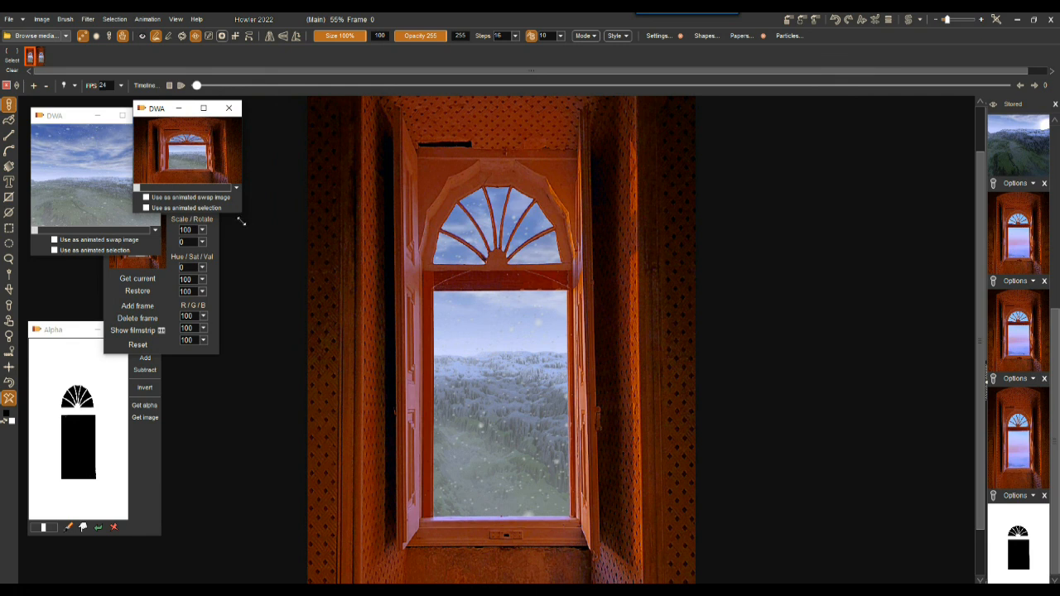
pyautogui.moveTo(241, 216); pyautogui.dragTo(254, 246)
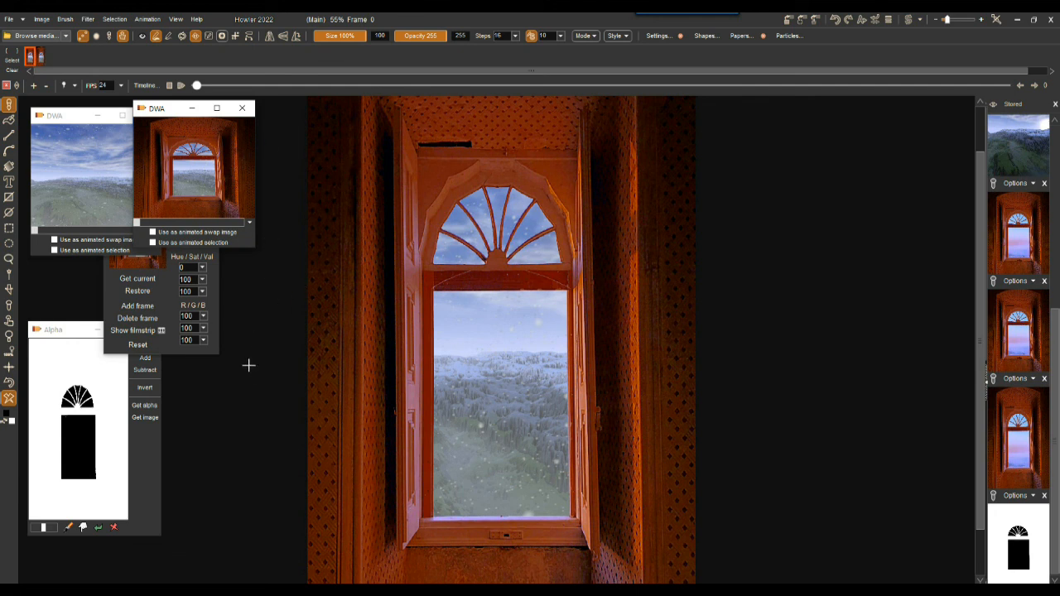
pyautogui.moveTo(163, 112); pyautogui.dragTo(206, 118)
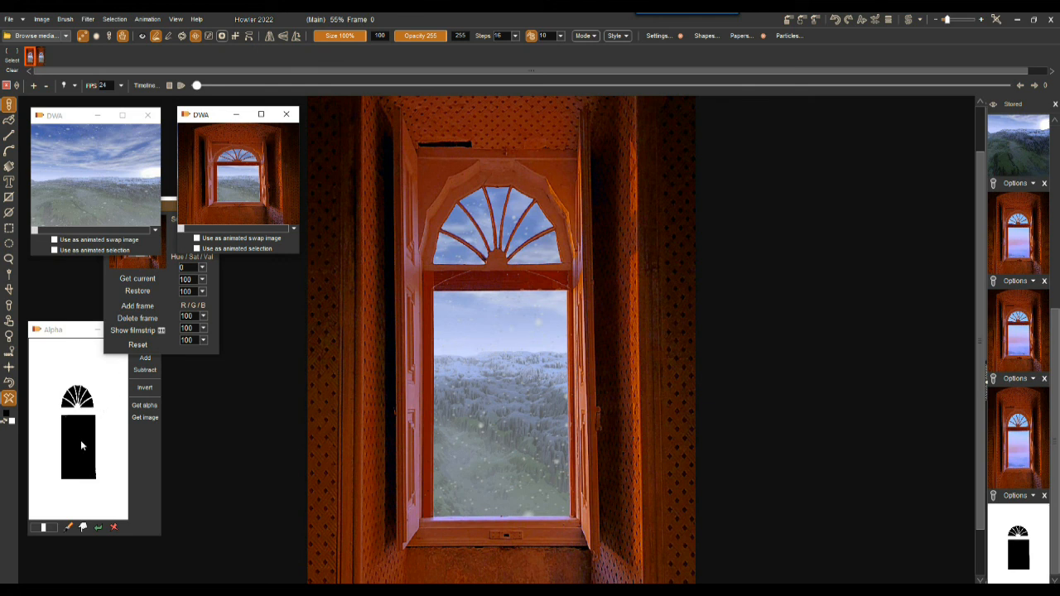
pyautogui.click(91, 407)
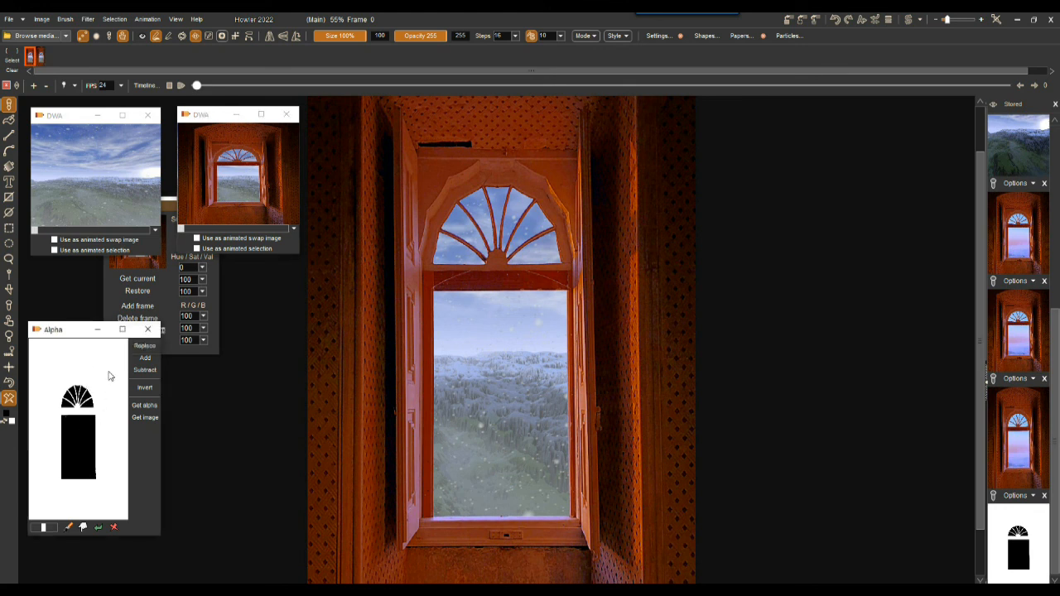